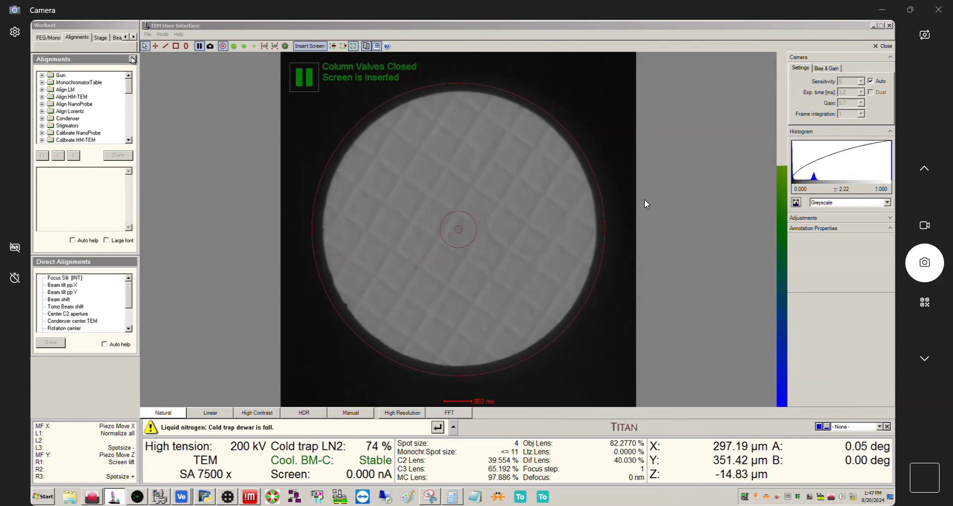
# Acknowledge the cold trap dewar message and open the column valves
pyautogui.click(438, 426)
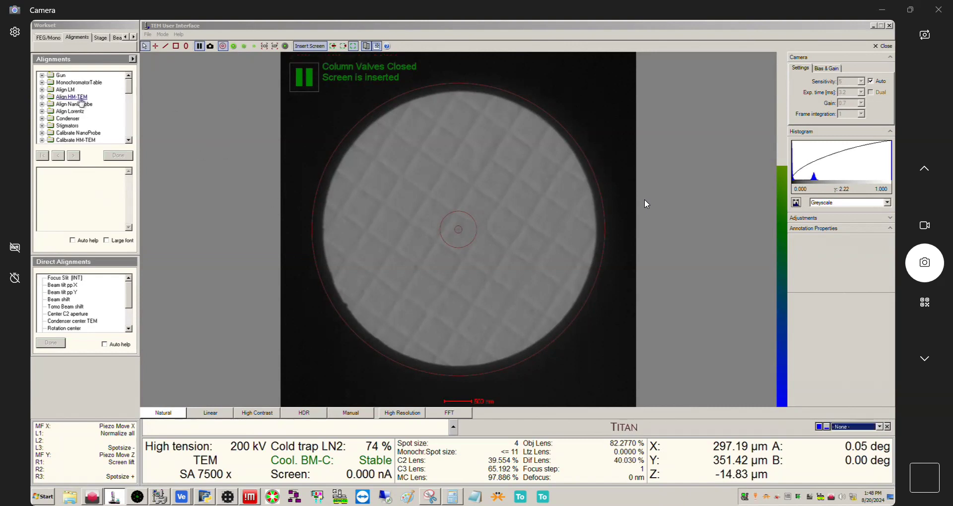
pyautogui.click(125, 37)
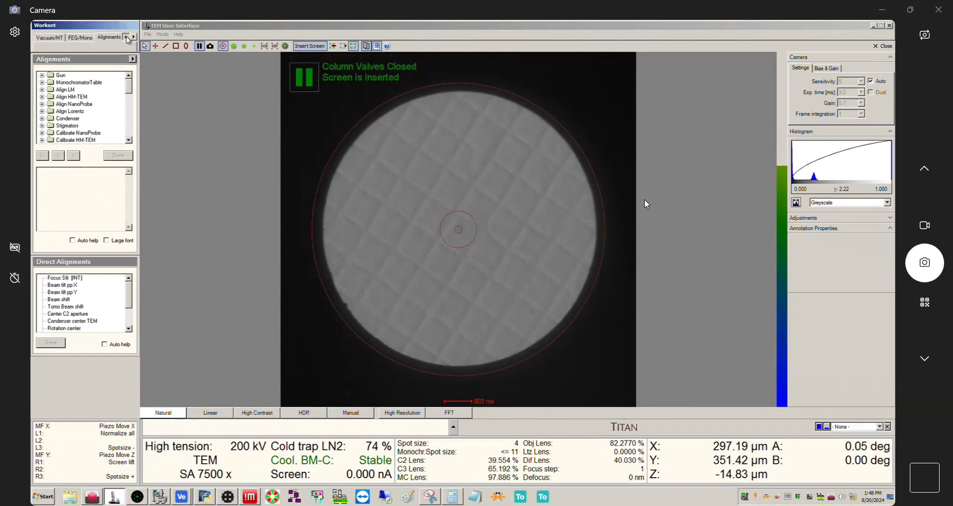
pyautogui.click(62, 39)
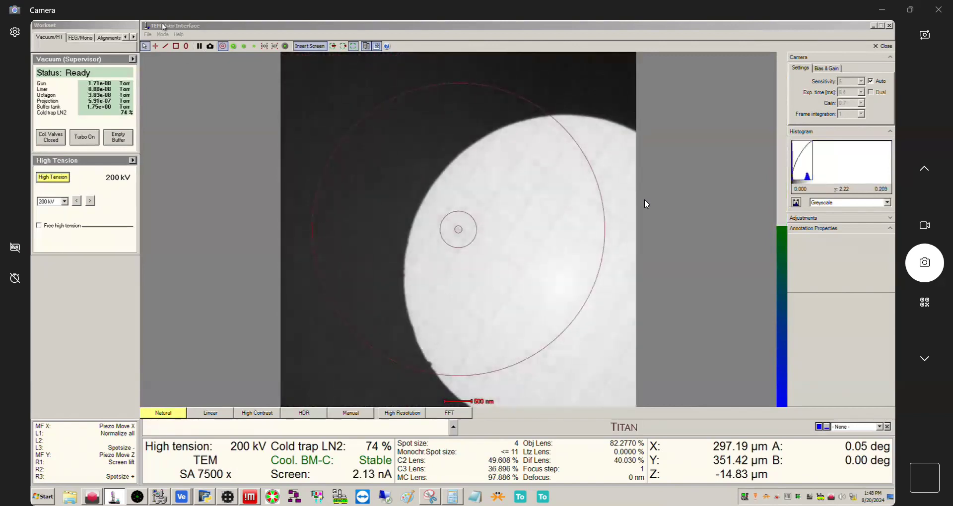
# Centre the beam on the viewing screen with the Beam shift direct alignment
pyautogui.click(109, 37)
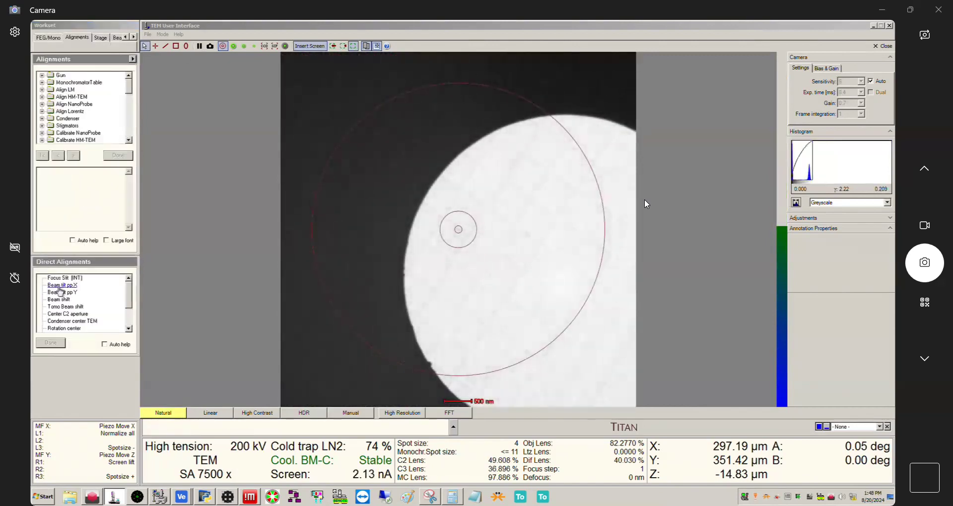
pyautogui.click(58, 300)
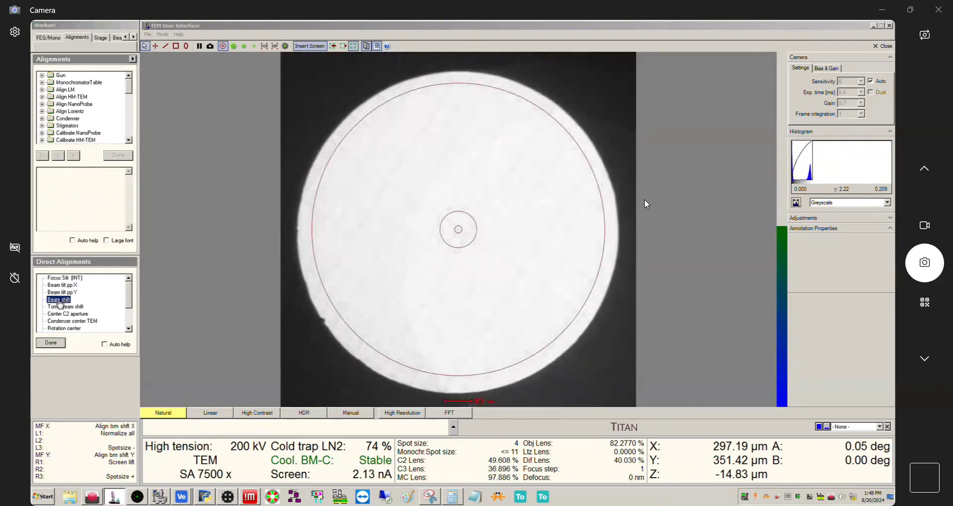
pyautogui.click(51, 342)
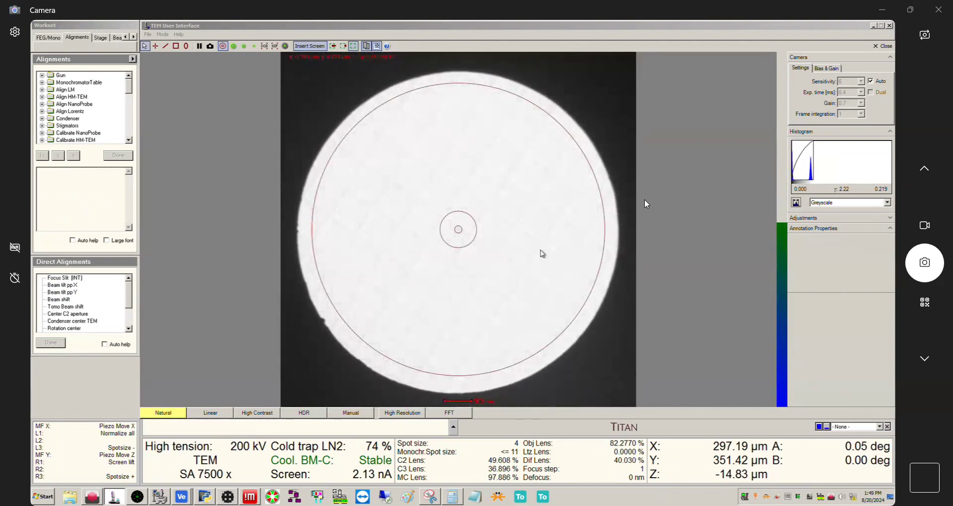
# Set the gun lens to 798 and tune the monochromator shift to x -0.00019, y 0.01645 and its focus to 40.01
pyautogui.click(866, 431)
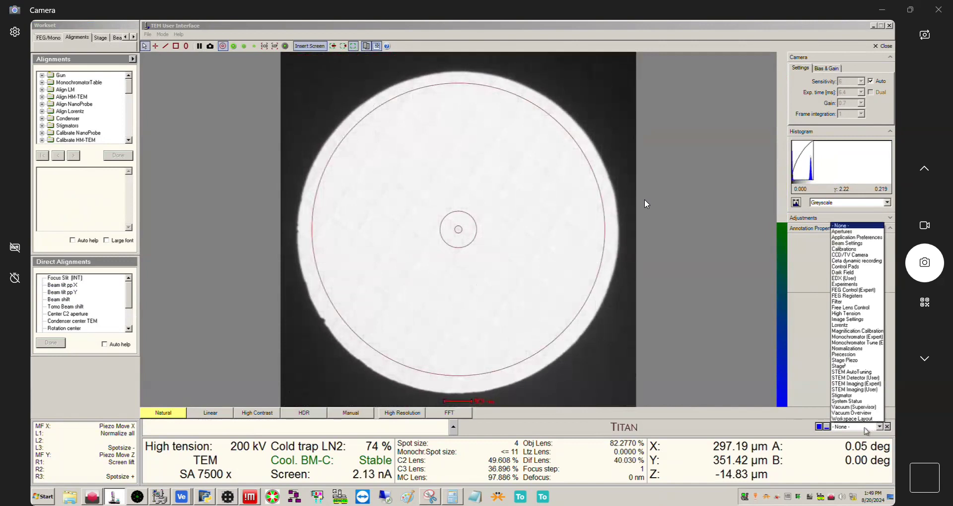
pyautogui.click(59, 38)
pyautogui.click(48, 38)
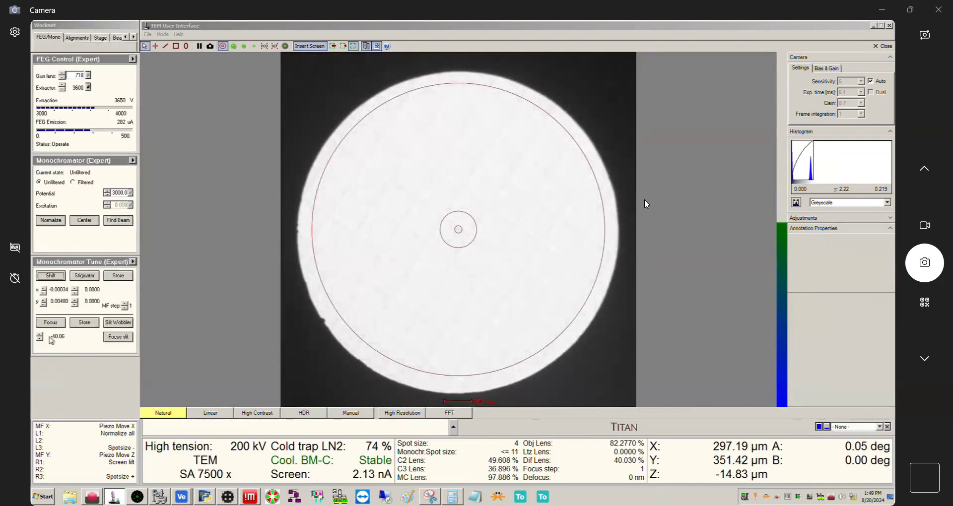
pyautogui.click(51, 276)
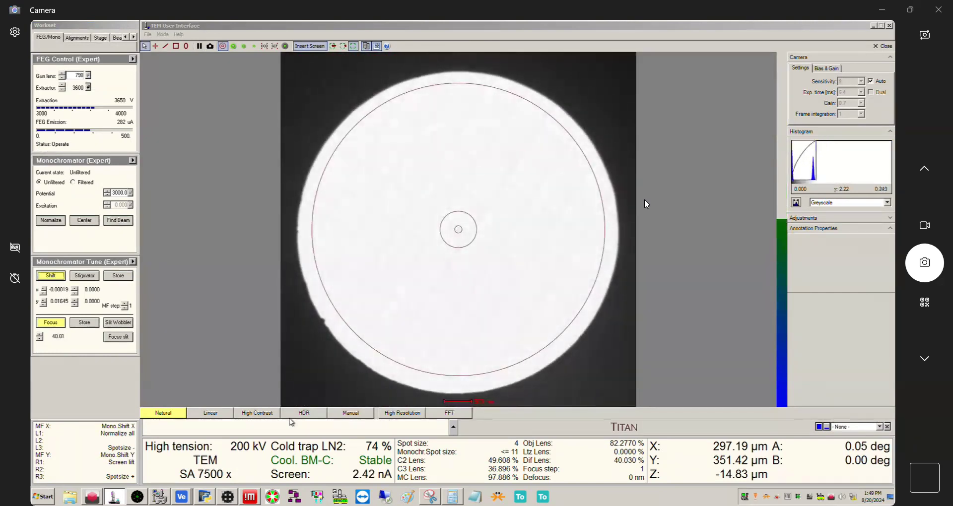
pyautogui.click(48, 323)
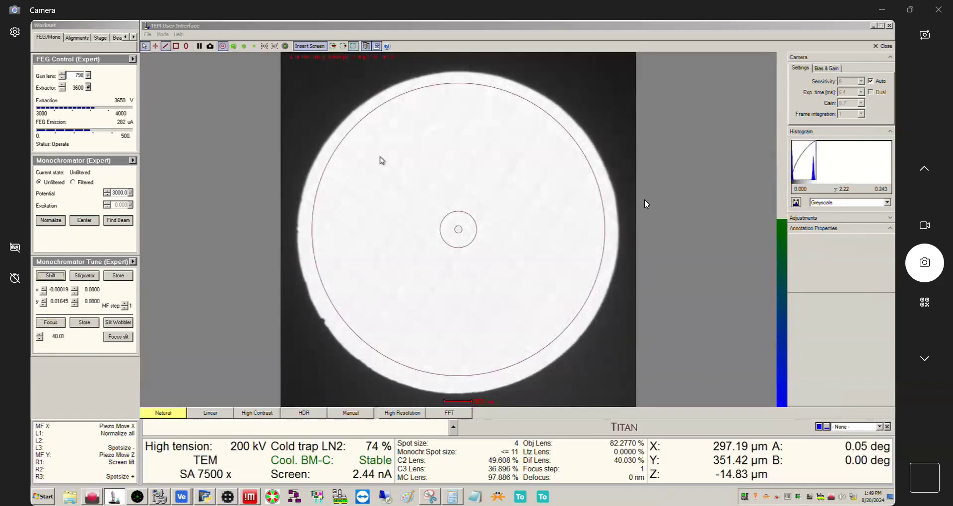
# Display the aperture controls and inspect the sizes offered for the Condenser 2 aperture
pyautogui.click(847, 426)
pyautogui.click(854, 244)
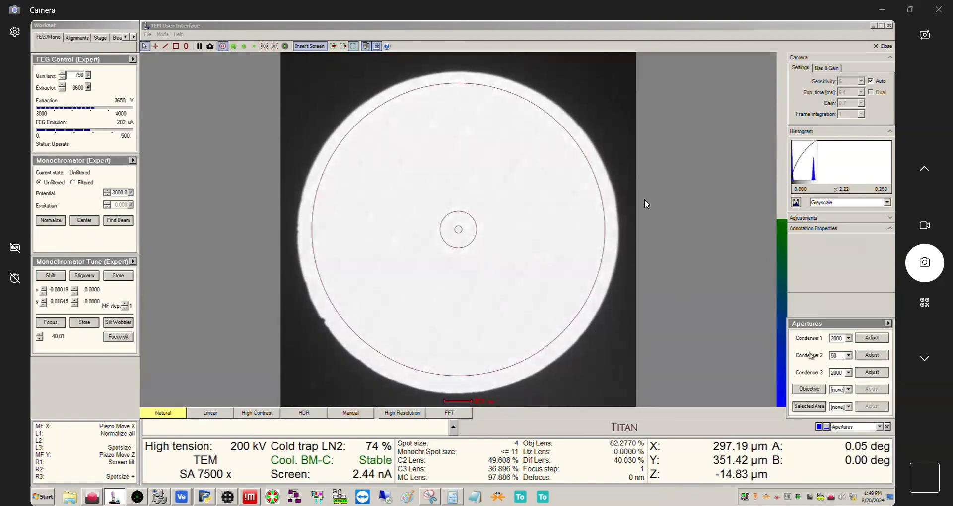
pyautogui.click(849, 355)
pyautogui.click(839, 381)
pyautogui.click(846, 355)
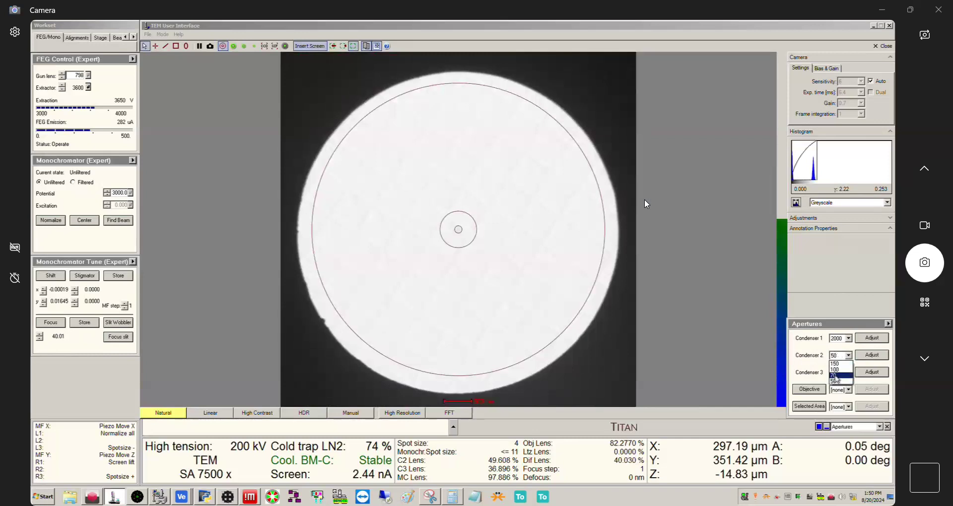
pyautogui.click(811, 363)
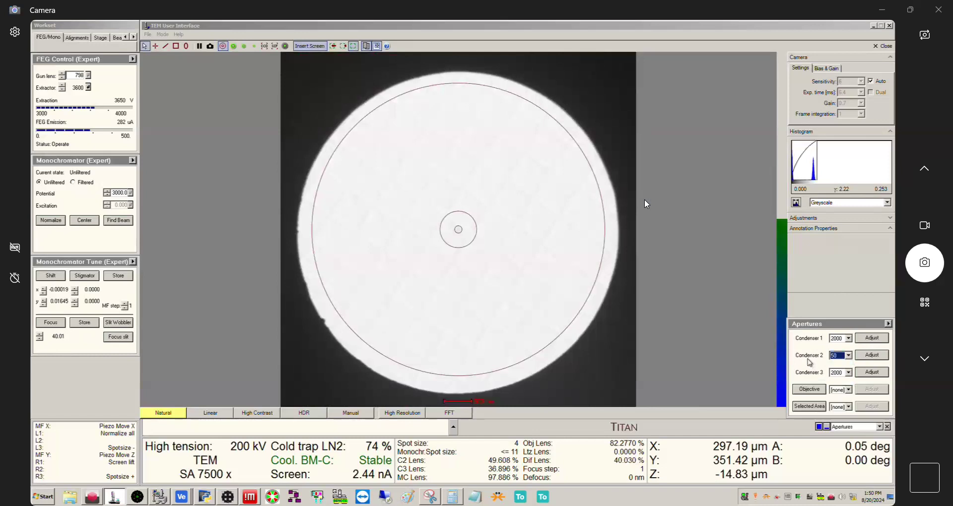
pyautogui.click(847, 356)
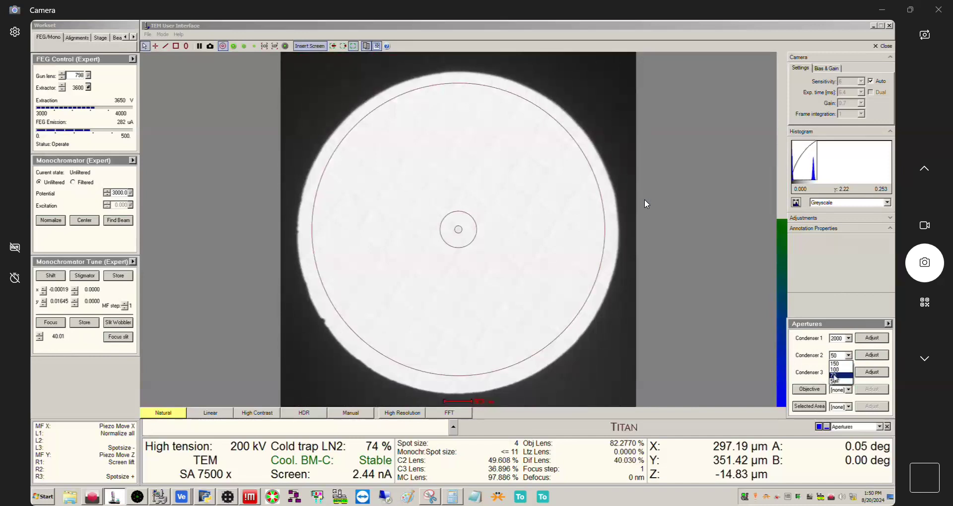
pyautogui.click(805, 325)
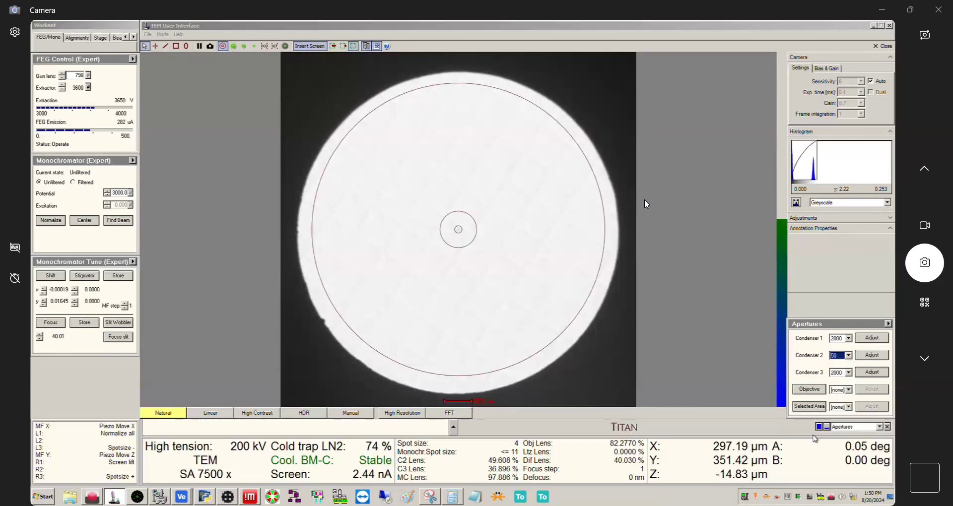
# Switch the camera image to Linear display and centre the size 70 Condenser 2 aperture
pyautogui.click(210, 413)
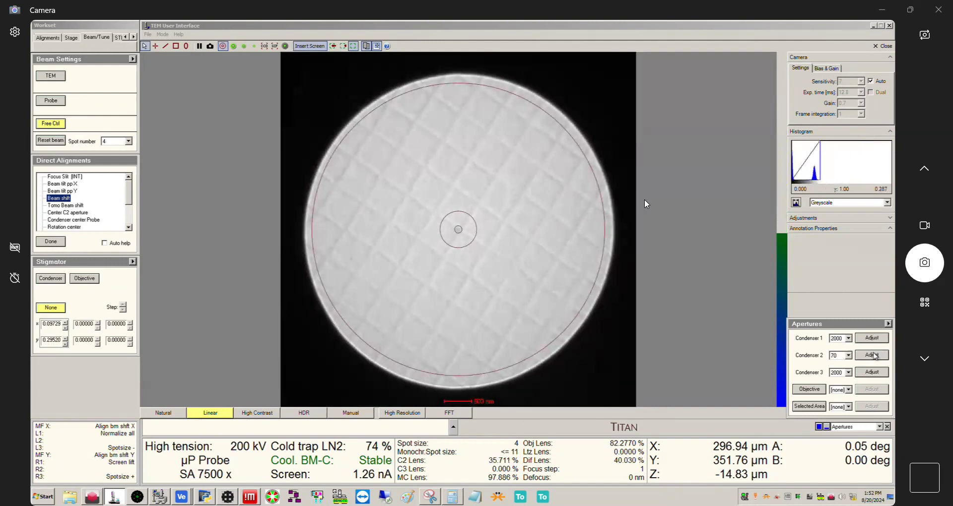
pyautogui.click(873, 355)
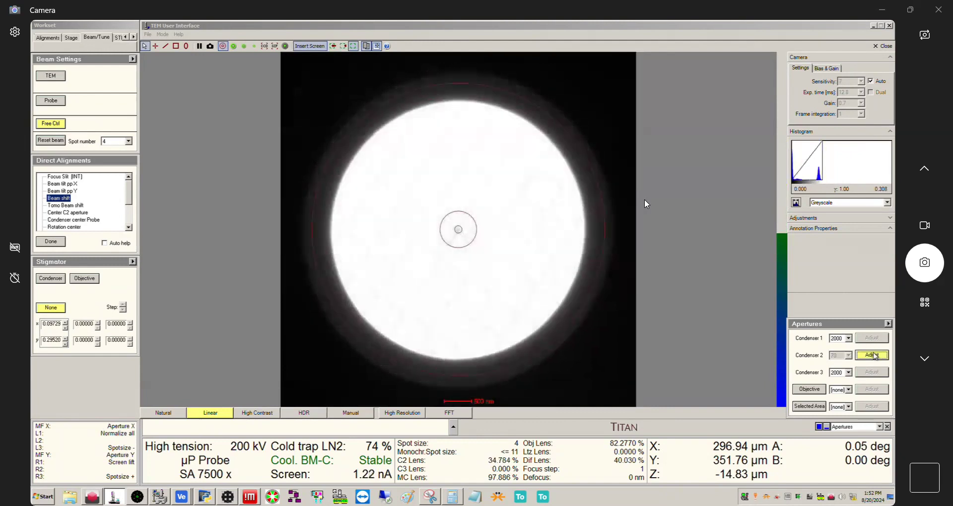
pyautogui.click(875, 356)
pyautogui.click(887, 428)
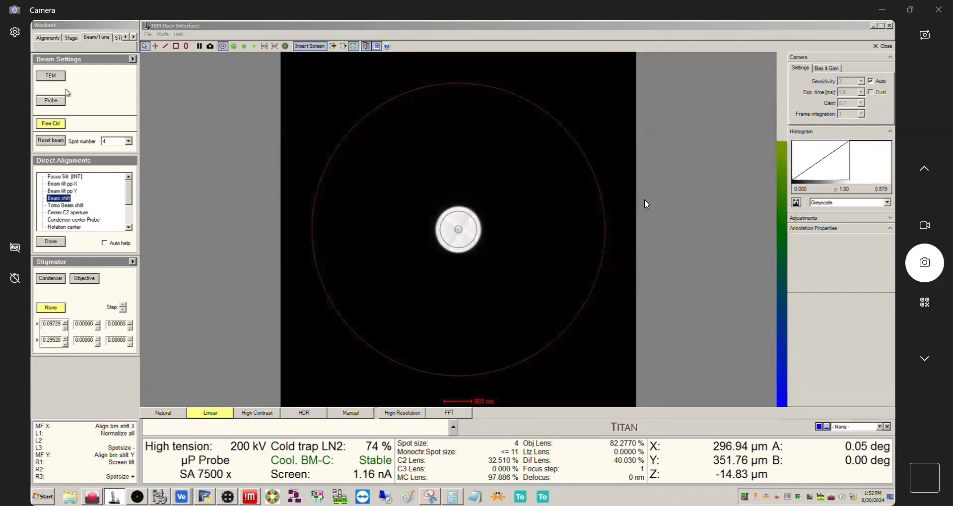
# Switch the beam settings to TEM illumination and inspect the control and move options of the piezo stage
pyautogui.click(51, 76)
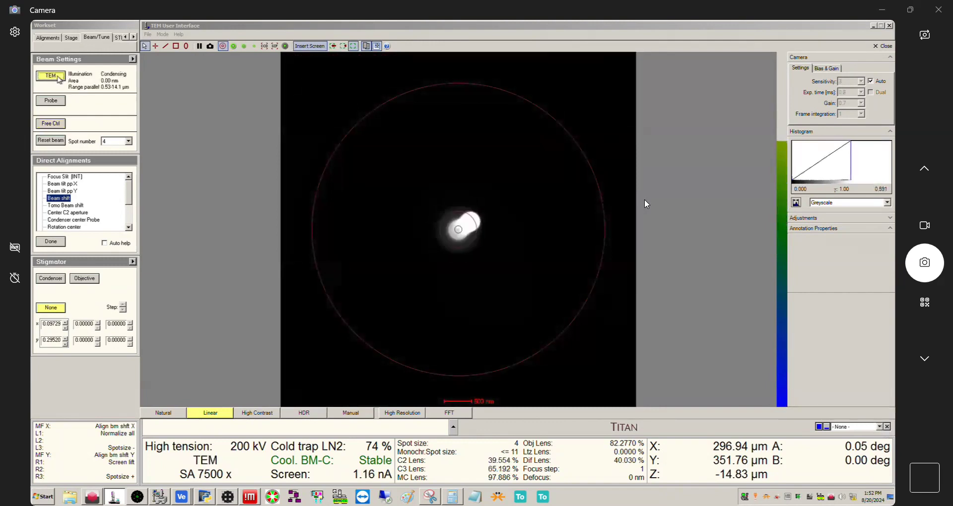
pyautogui.click(72, 37)
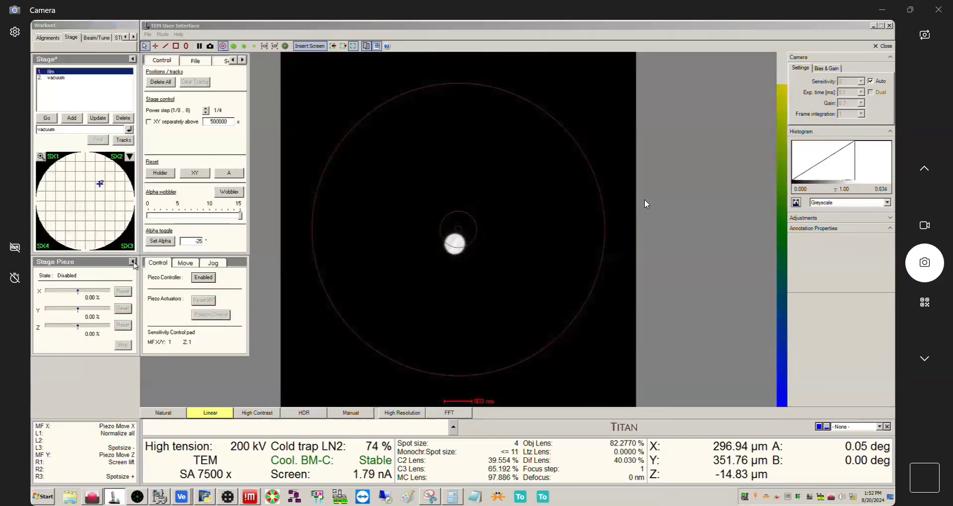
pyautogui.click(209, 279)
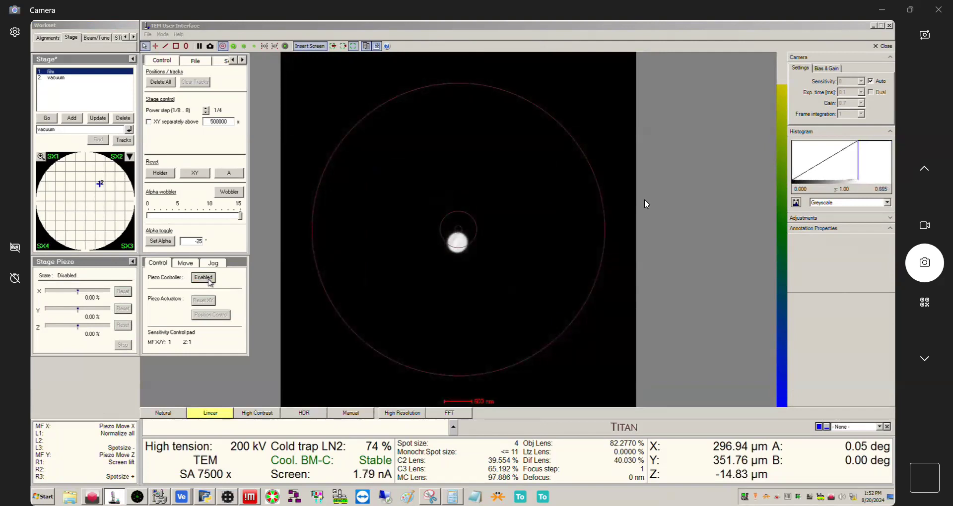
pyautogui.click(181, 266)
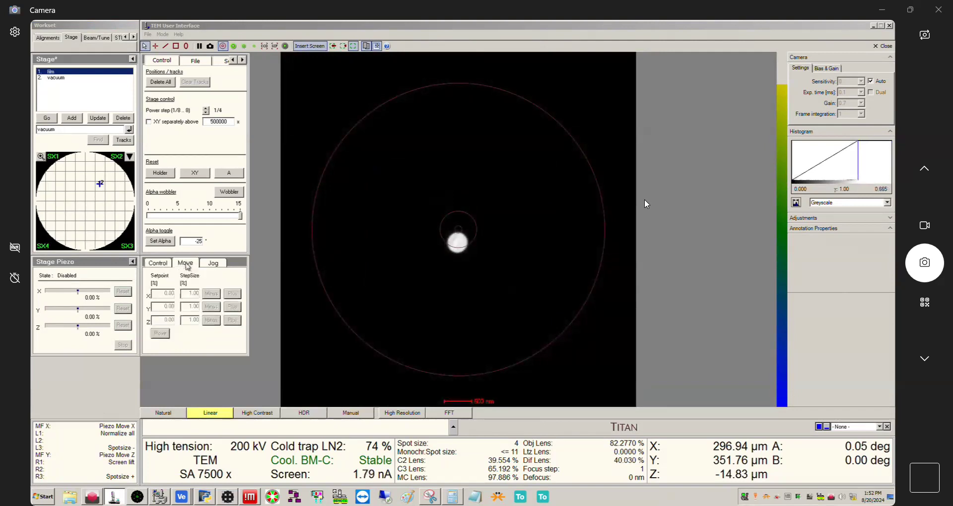
pyautogui.click(133, 261)
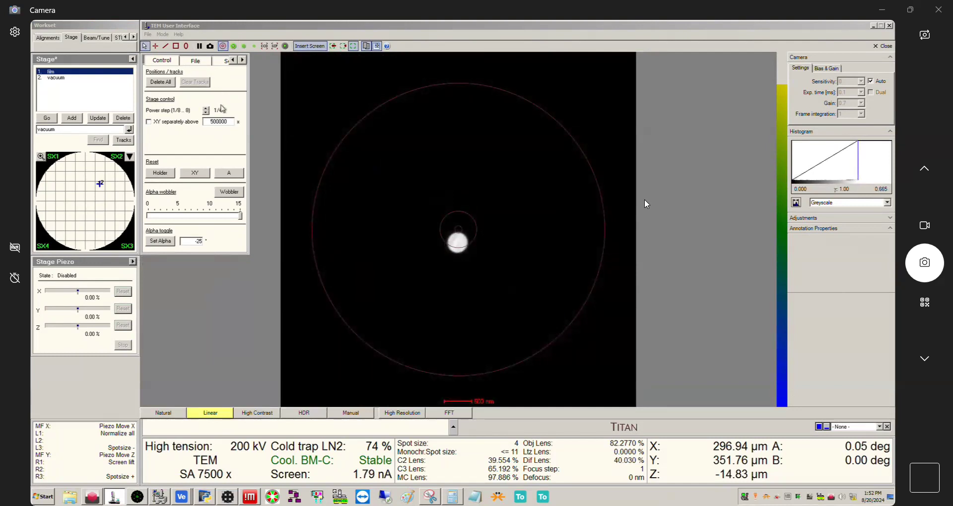
# Disable and re-enable the stage in its settings, confirming Single Tilt as the specimen holder
pyautogui.click(242, 60)
pyautogui.click(242, 60)
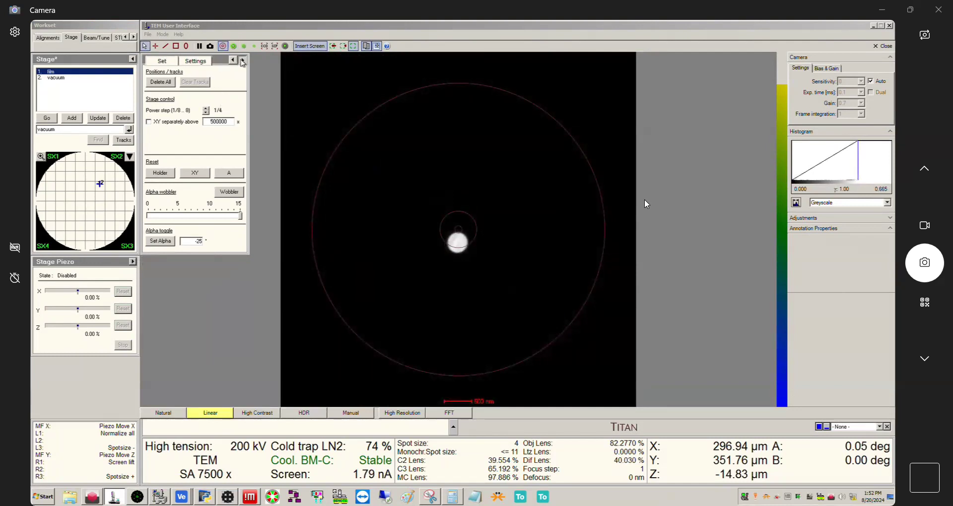
pyautogui.click(201, 60)
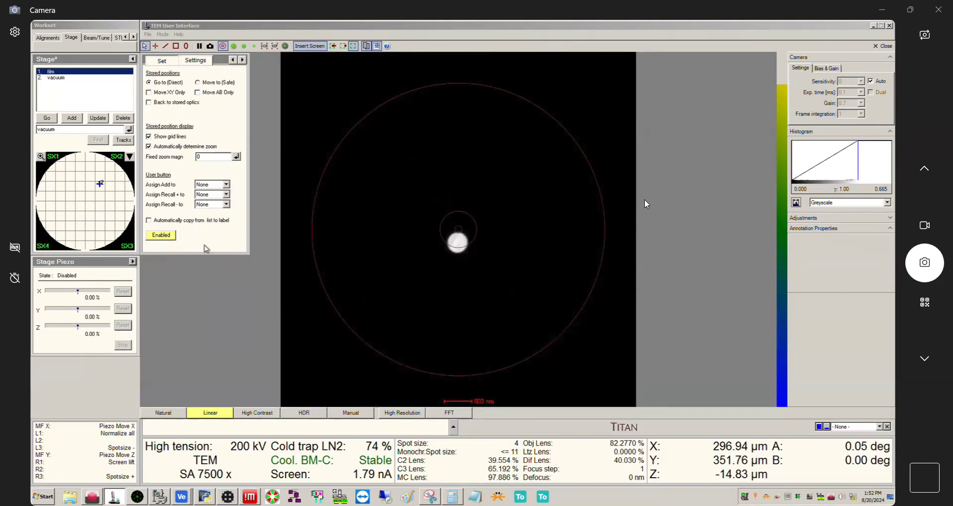
pyautogui.click(160, 237)
pyautogui.click(153, 236)
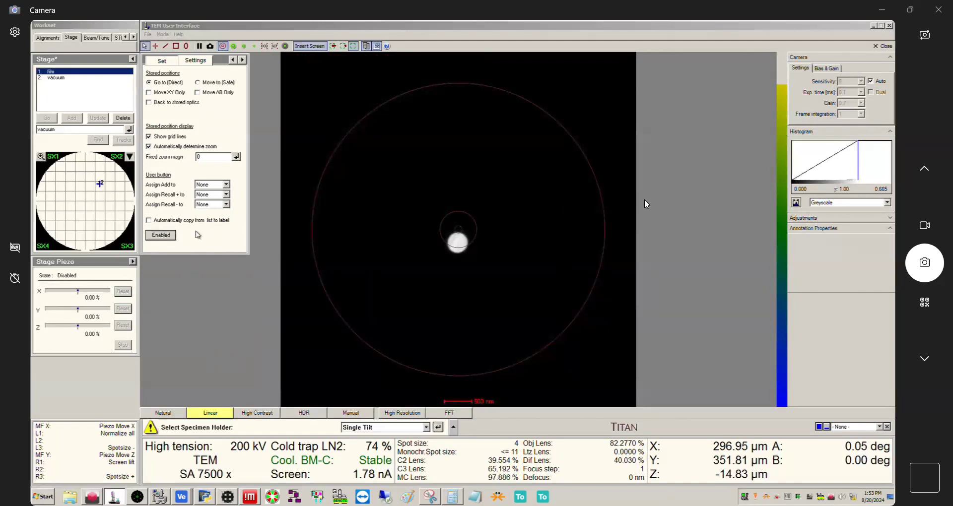
pyautogui.click(438, 427)
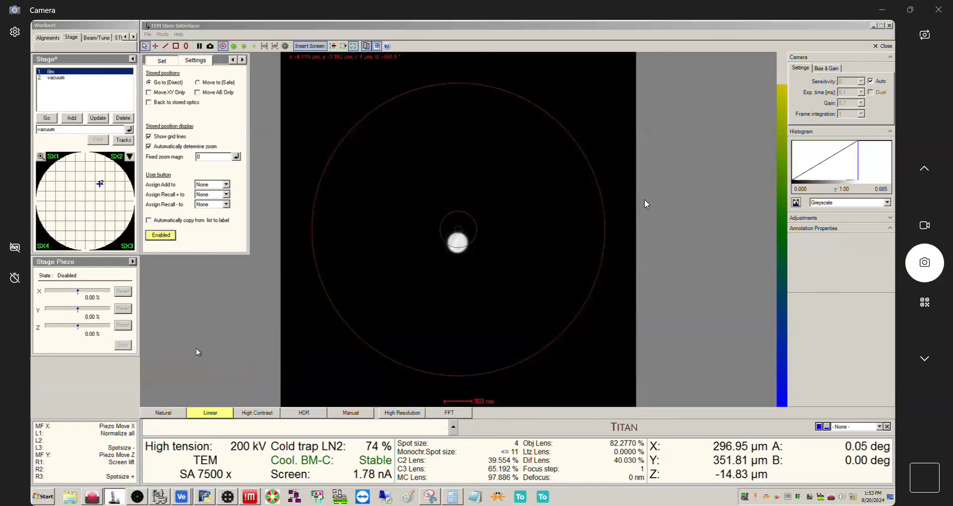
# Toggle the piezo controller's Enabled state and collapse the extra stage and piezo options
pyautogui.click(132, 262)
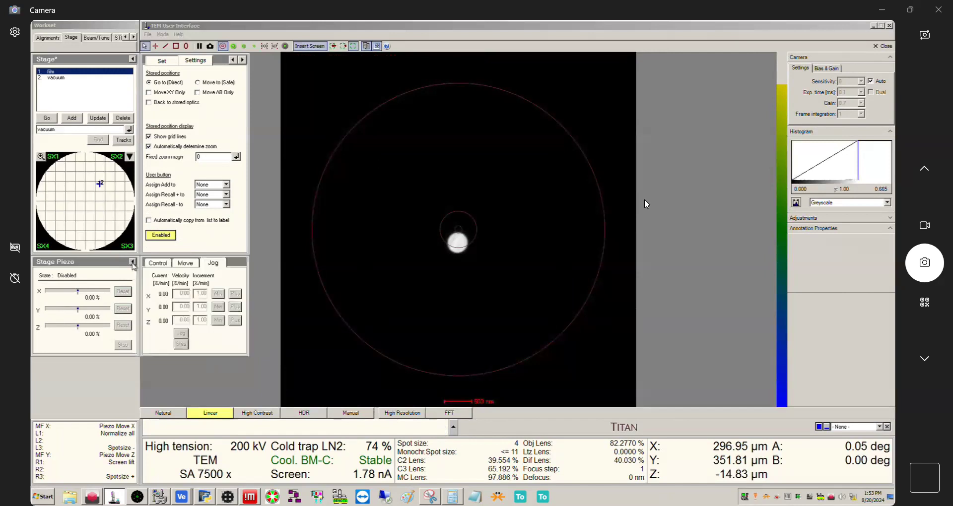
pyautogui.click(154, 265)
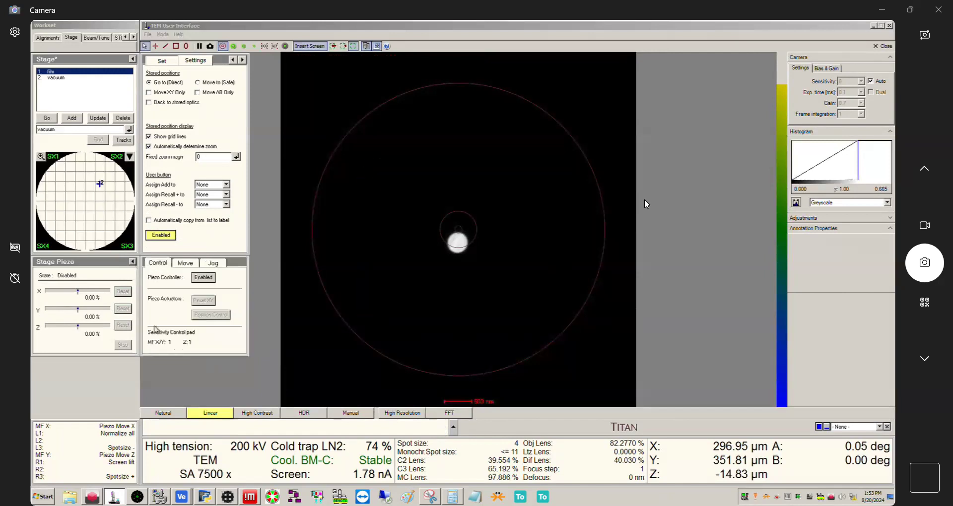
pyautogui.click(208, 279)
pyautogui.click(208, 279)
pyautogui.click(133, 263)
pyautogui.click(132, 59)
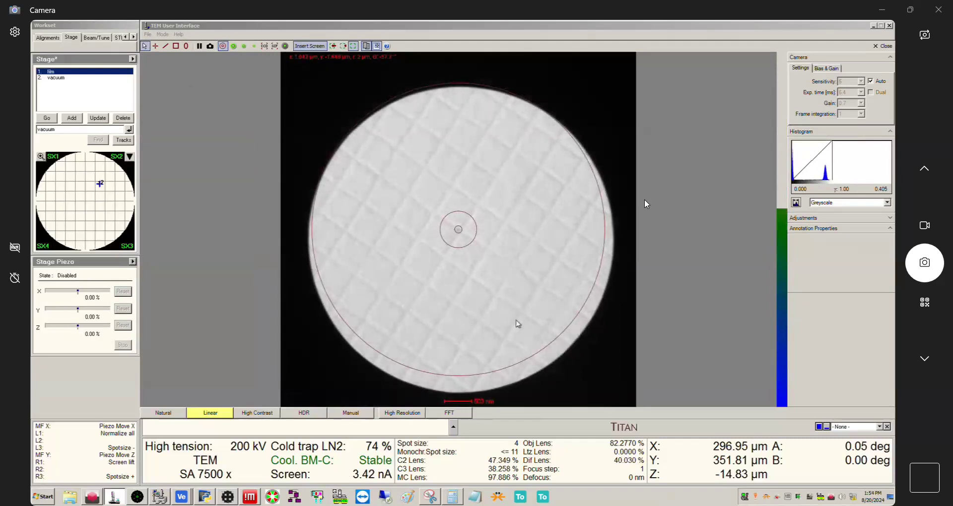
# Switch the microscope to STEM mode and set the probe convergence semi-angle to 25.00 mrad with MF-Y control
pyautogui.click(117, 38)
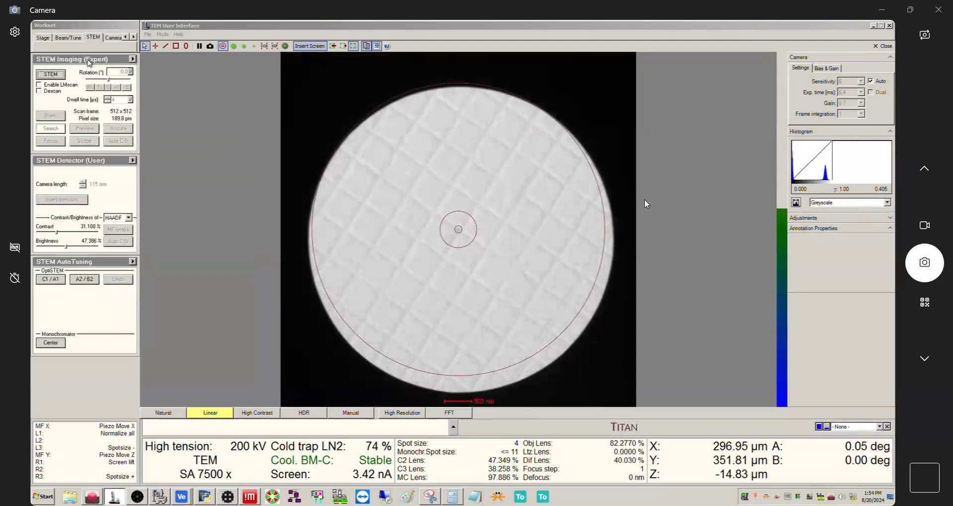
pyautogui.click(51, 74)
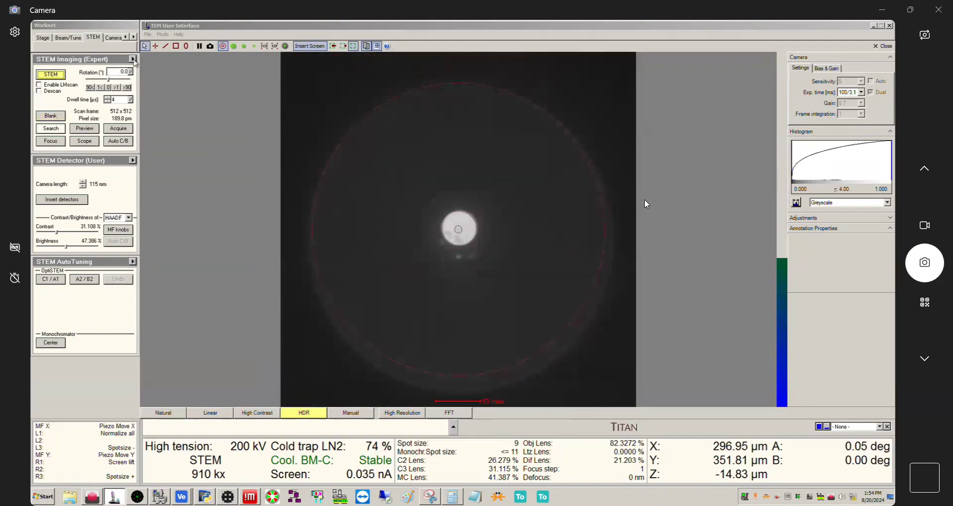
pyautogui.click(77, 40)
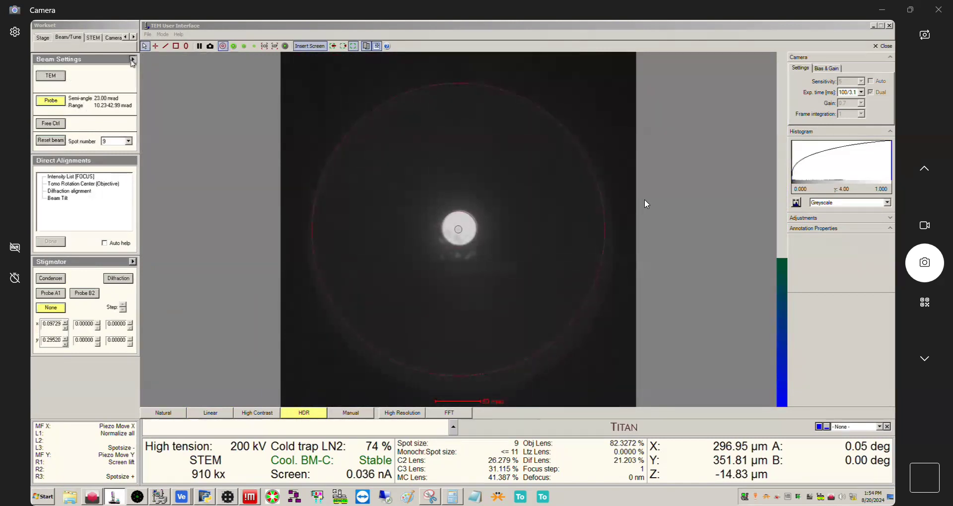
pyautogui.click(163, 99)
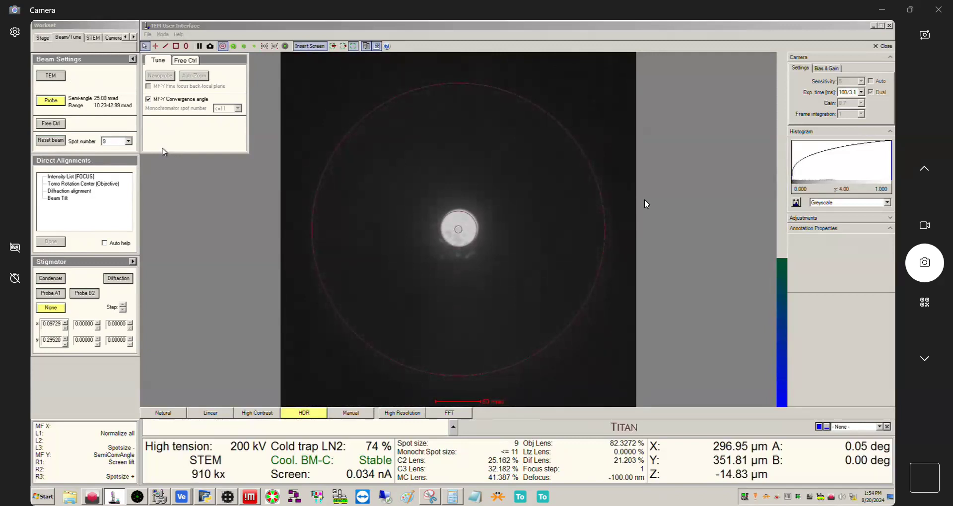
pyautogui.click(178, 99)
pyautogui.click(133, 59)
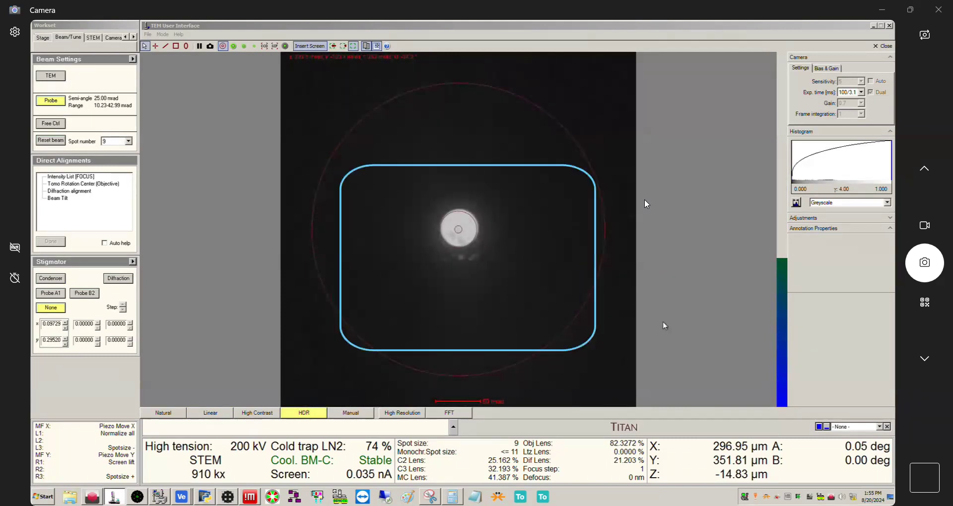
# Show the Stage² controls, move the stage to the saved vacuum position and use the Linear camera display
pyautogui.click(858, 427)
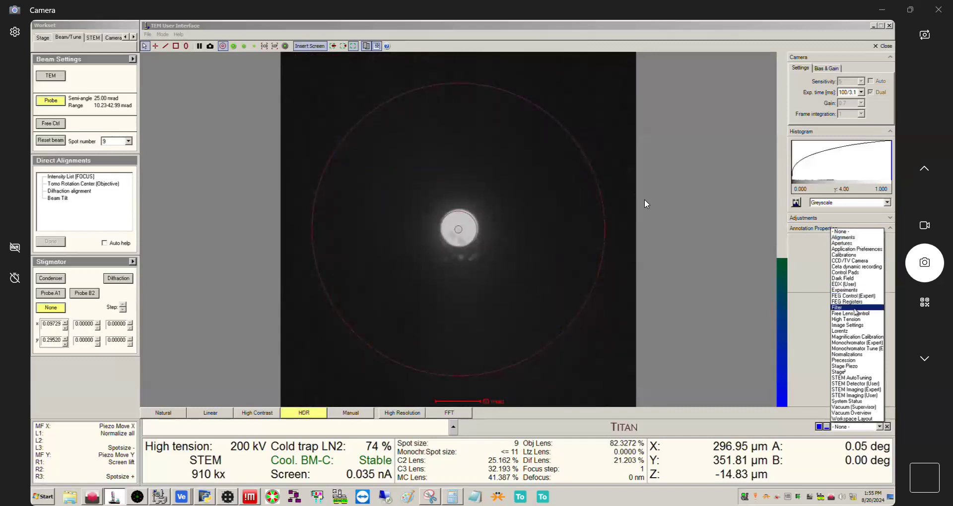
pyautogui.click(849, 372)
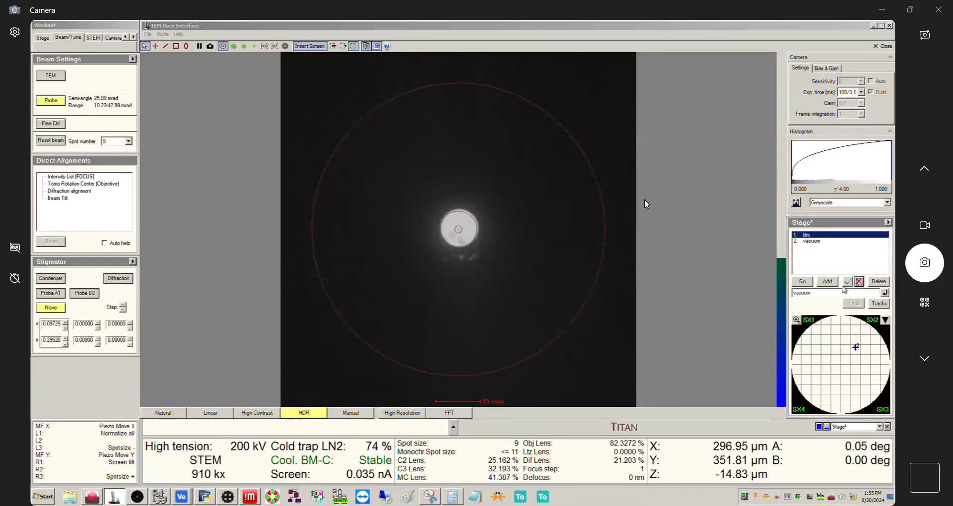
pyautogui.doubleClick(810, 242)
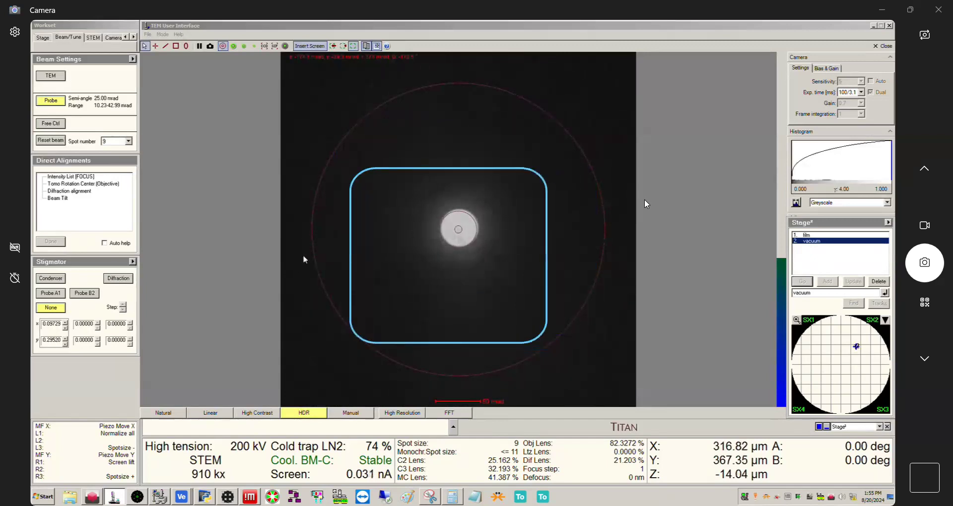
pyautogui.click(211, 413)
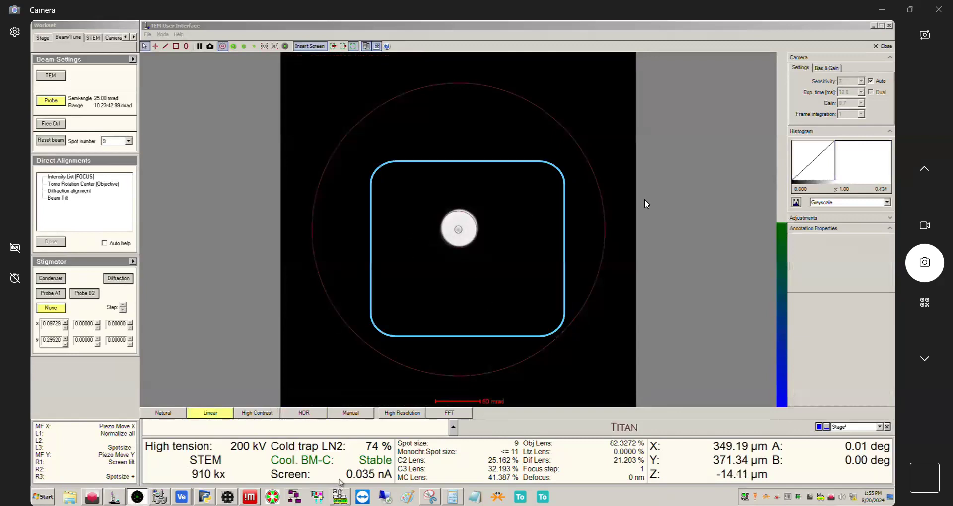
# Set the probe's spot number to 6, briefly comparing it with spot number 7
pyautogui.click(128, 141)
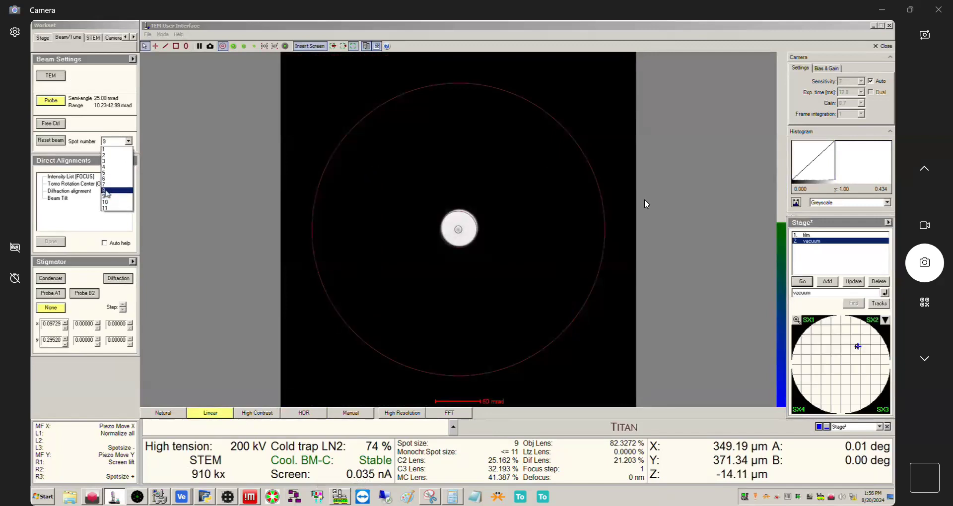
pyautogui.click(106, 179)
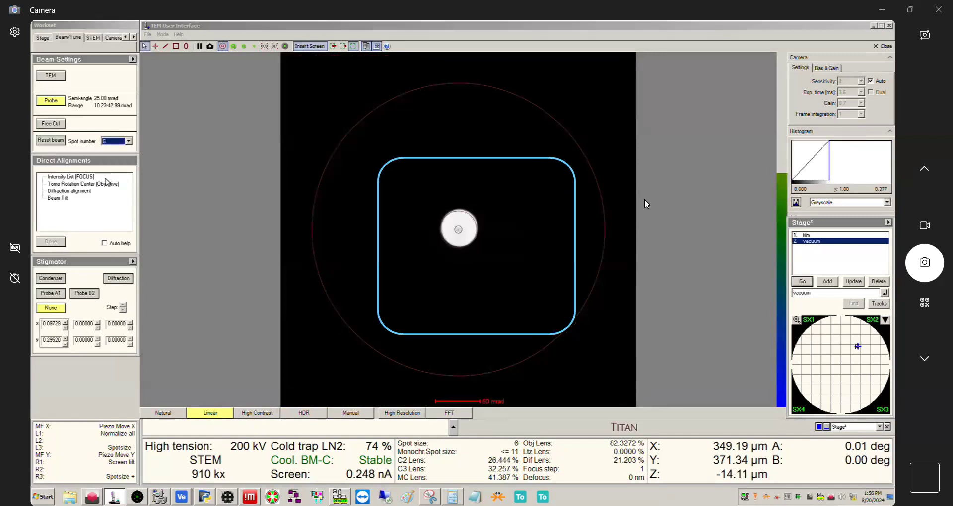
pyautogui.click(119, 143)
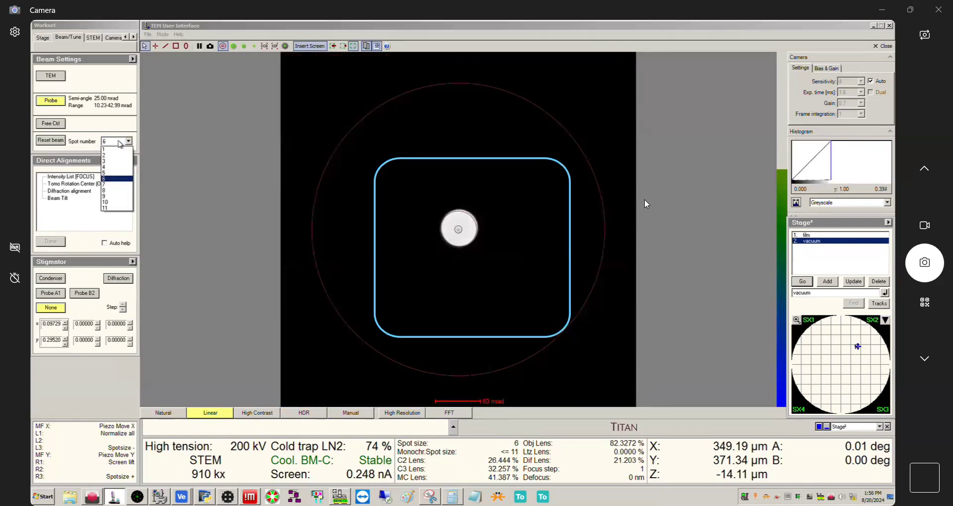
pyautogui.click(106, 185)
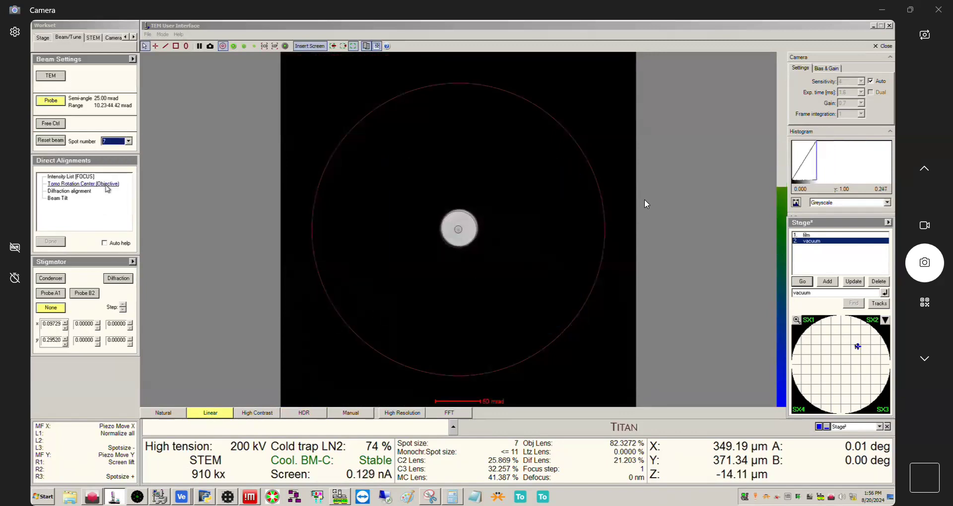
pyautogui.click(118, 147)
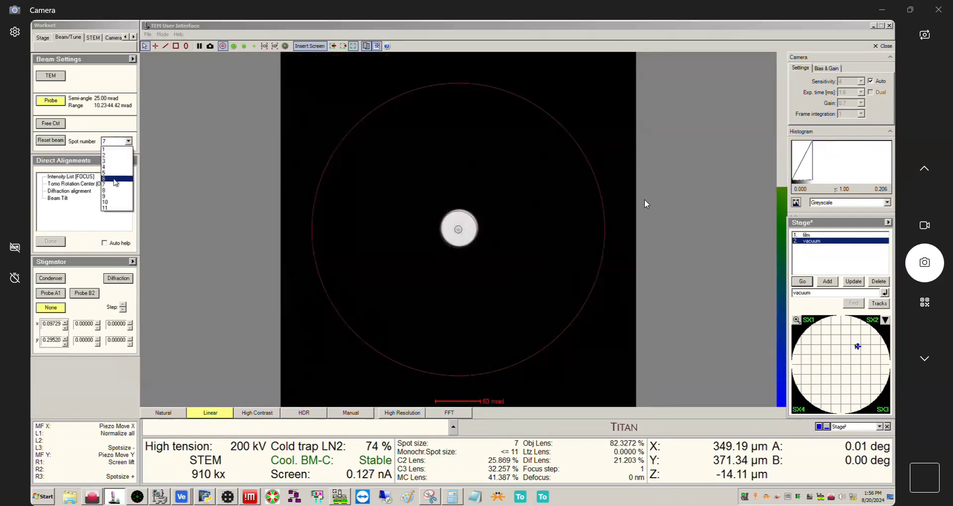
pyautogui.click(115, 178)
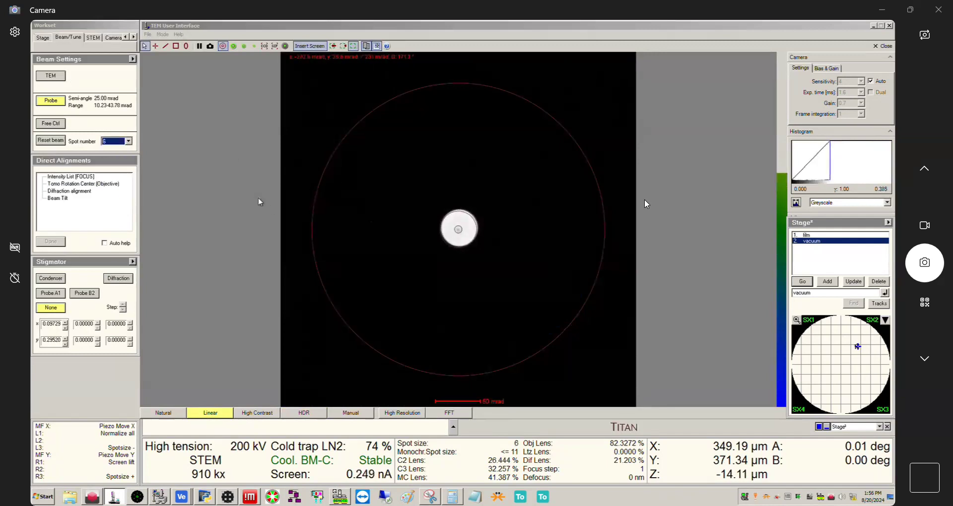
# Inspect the probe corrector's channel pages, including Exported Elements, and minimise the corrector window
pyautogui.click(325, 167)
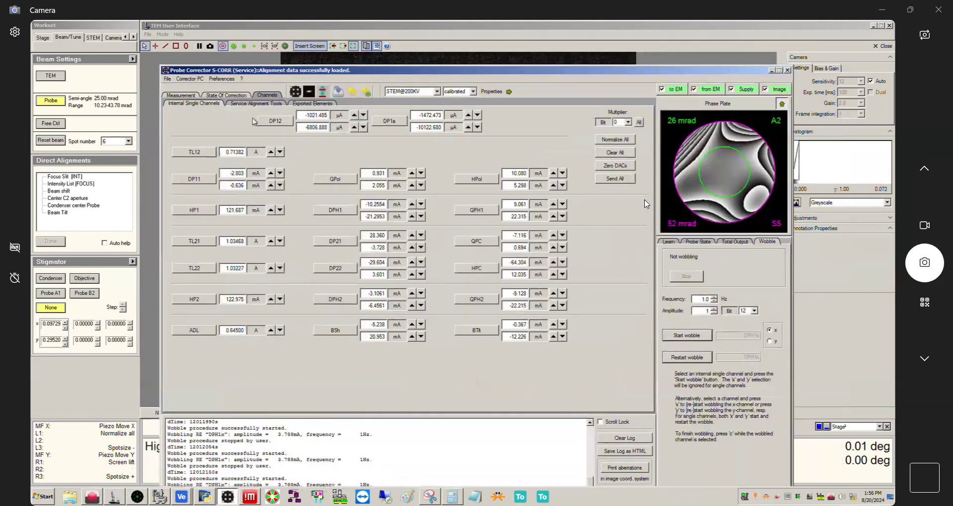
pyautogui.click(255, 103)
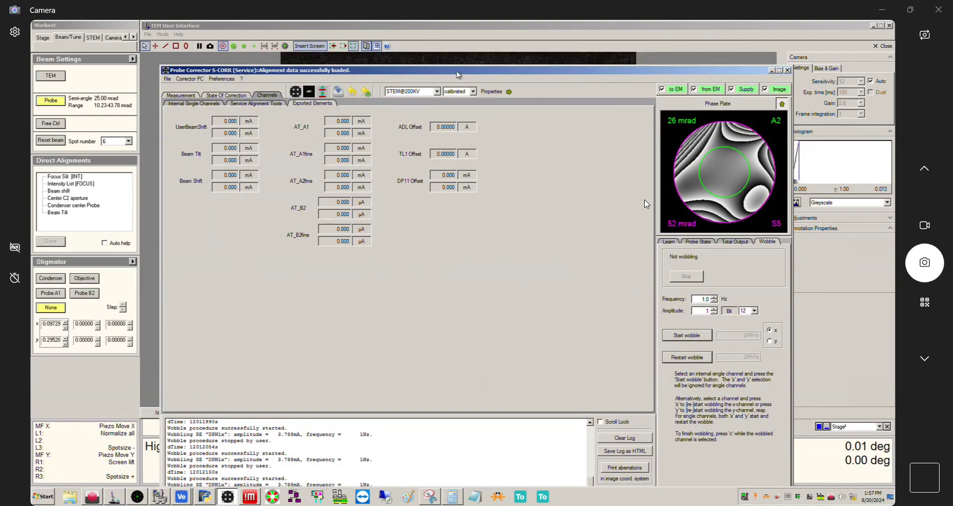
pyautogui.click(773, 71)
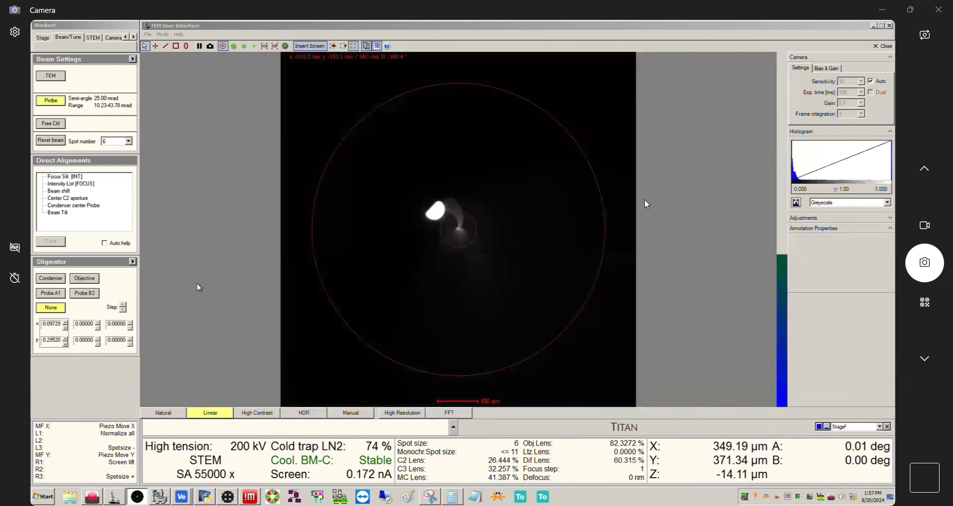
# Focus the beam to a small spot with the Intensity List [FOCUS] direct alignment and finish the alignment
pyautogui.click(93, 37)
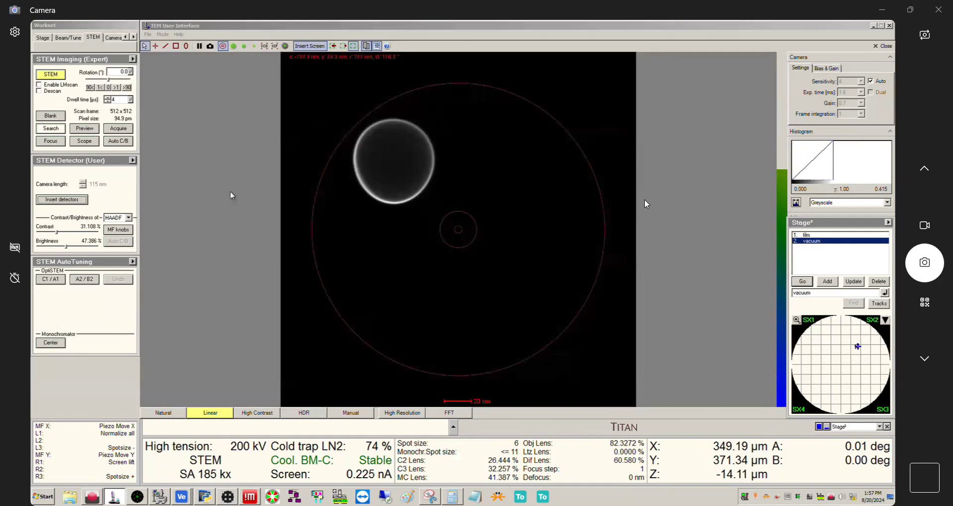
pyautogui.click(126, 38)
pyautogui.click(126, 37)
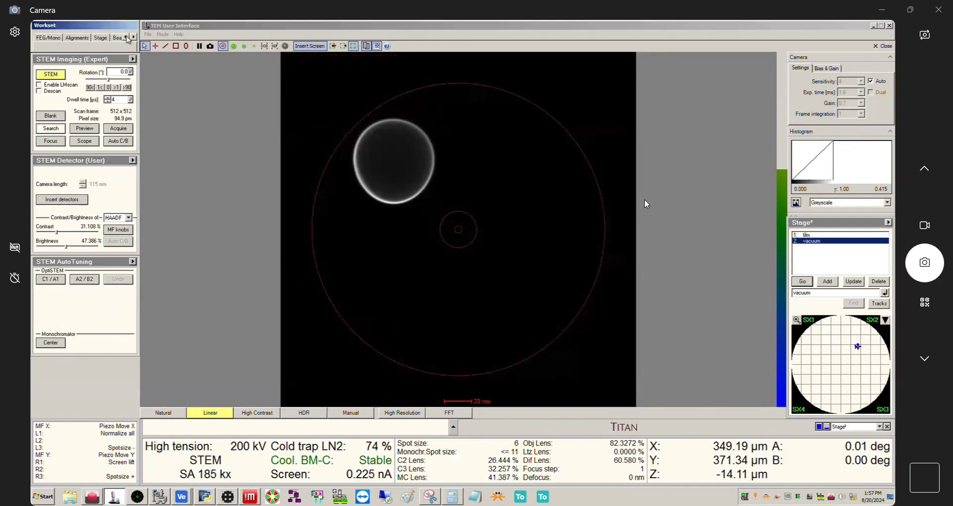
pyautogui.click(78, 38)
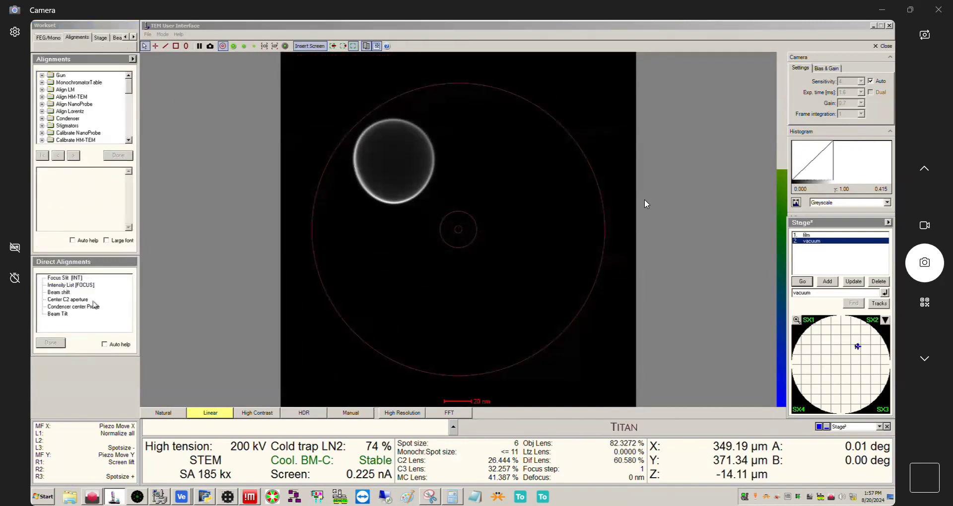
pyautogui.click(89, 286)
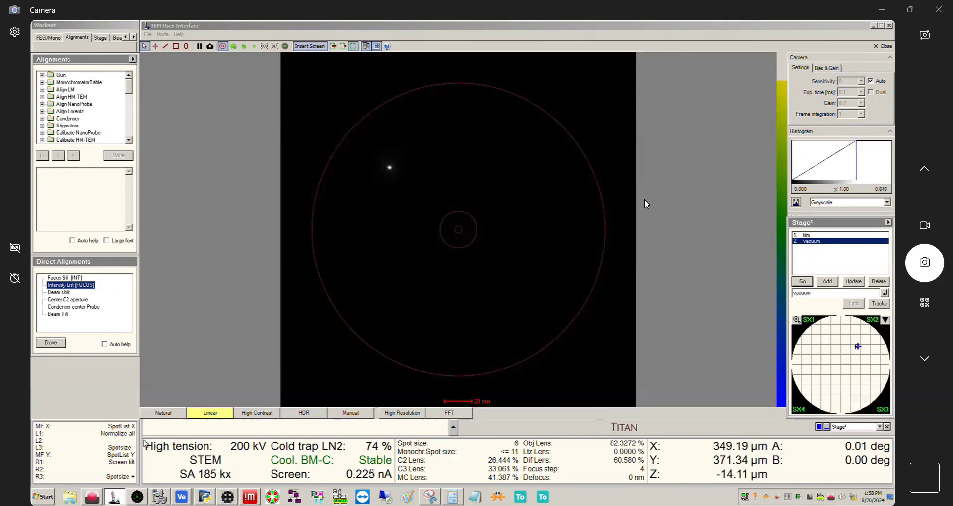
pyautogui.click(63, 346)
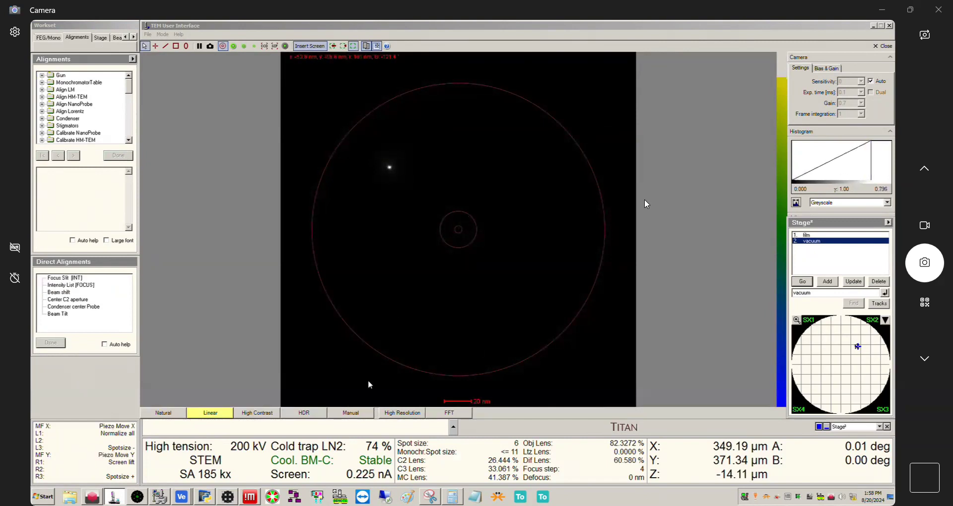
# Use the HDR display and move the beam towards the screen centre with the probe corrector's manual UserBeamShift correction
pyautogui.click(304, 412)
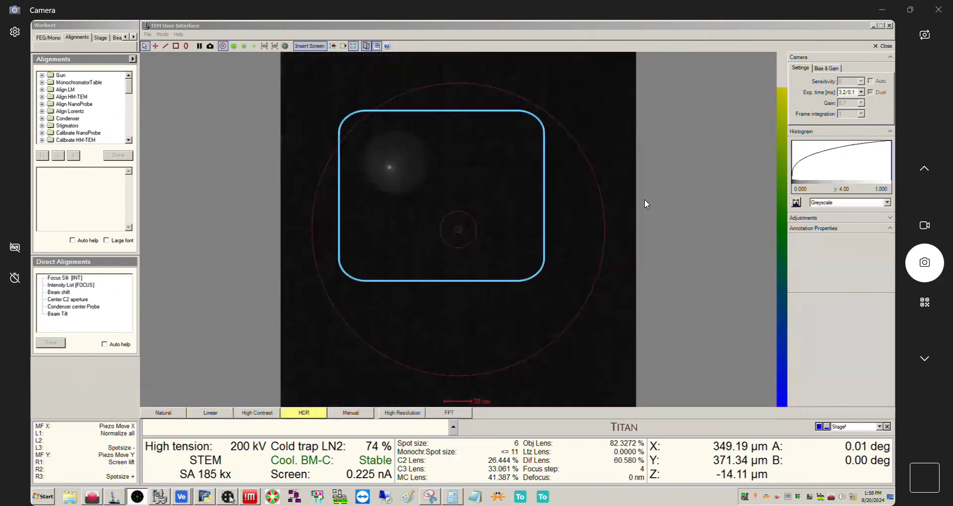
pyautogui.click(228, 497)
pyautogui.moveTo(336, 68); pyautogui.dragTo(586, 69)
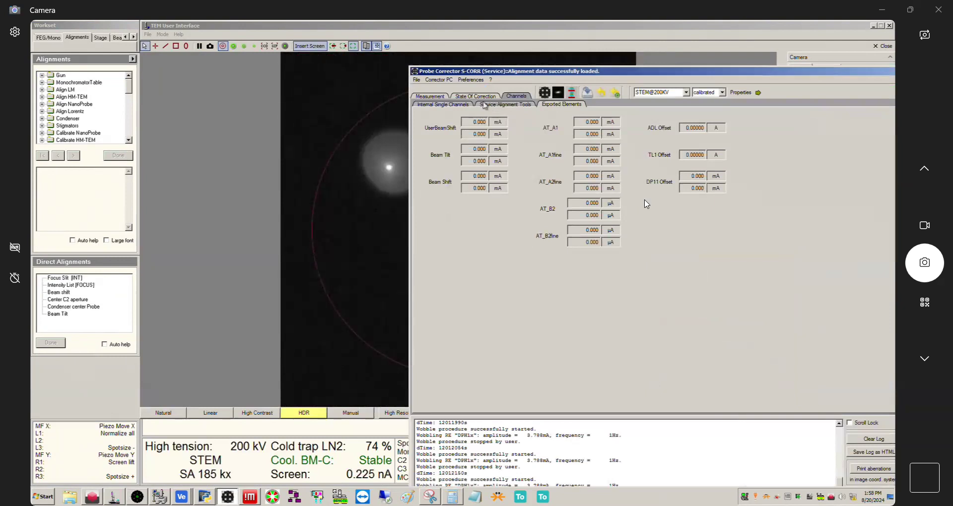
pyautogui.click(469, 97)
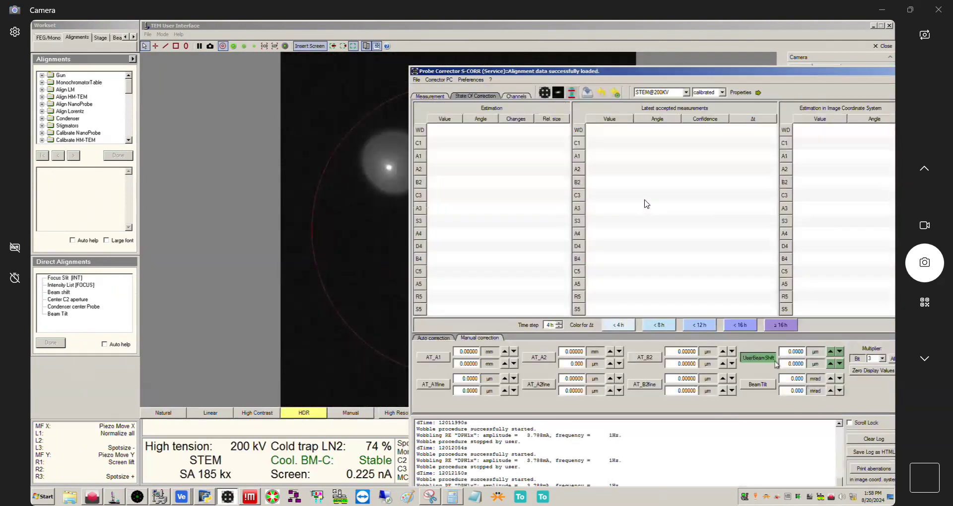
pyautogui.press('Up')
pyautogui.press('Up')
pyautogui.moveTo(569, 81); pyautogui.dragTo(773, 81)
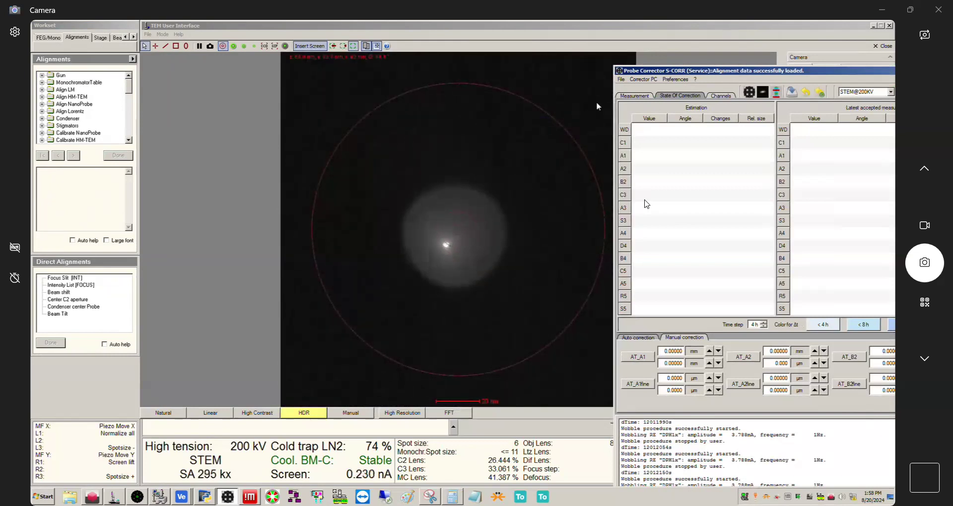
# Switch the camera display to Natural and refine the beam focus with the Intensity List [FOCUS] direct alignment
pyautogui.click(173, 416)
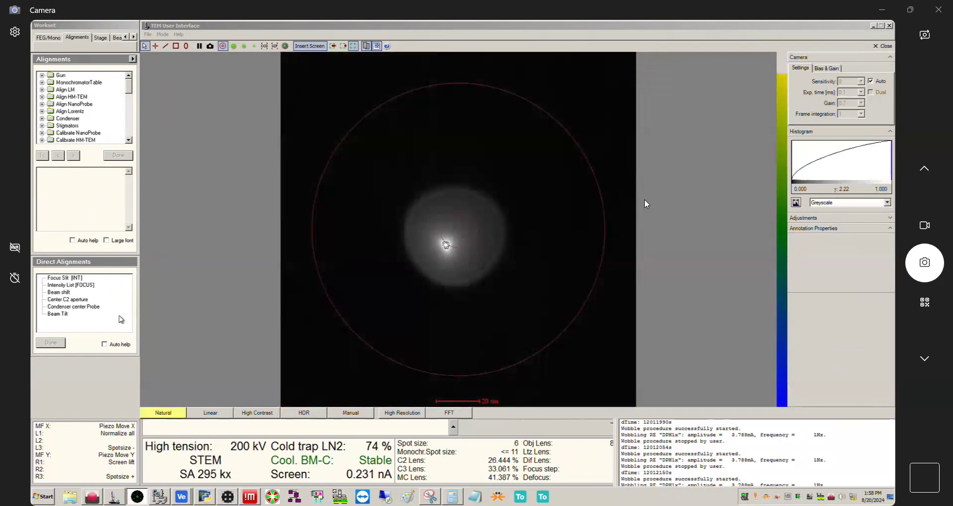
pyautogui.click(74, 284)
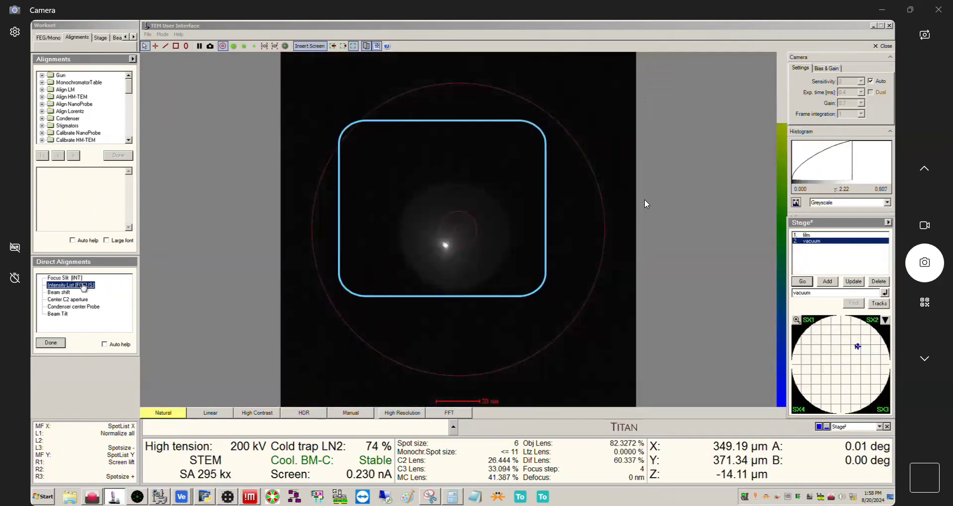
pyautogui.click(50, 343)
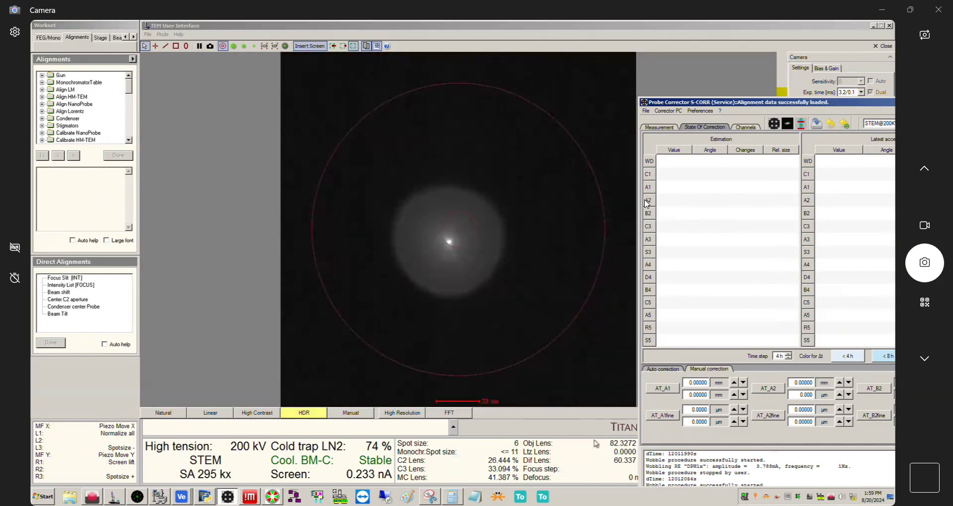
# Adjust the probe corrector's BeamTilt to -1.552 and 1.276 mrad while checking the focused beam in the HDR display
pyautogui.moveTo(809, 108); pyautogui.dragTo(732, 93)
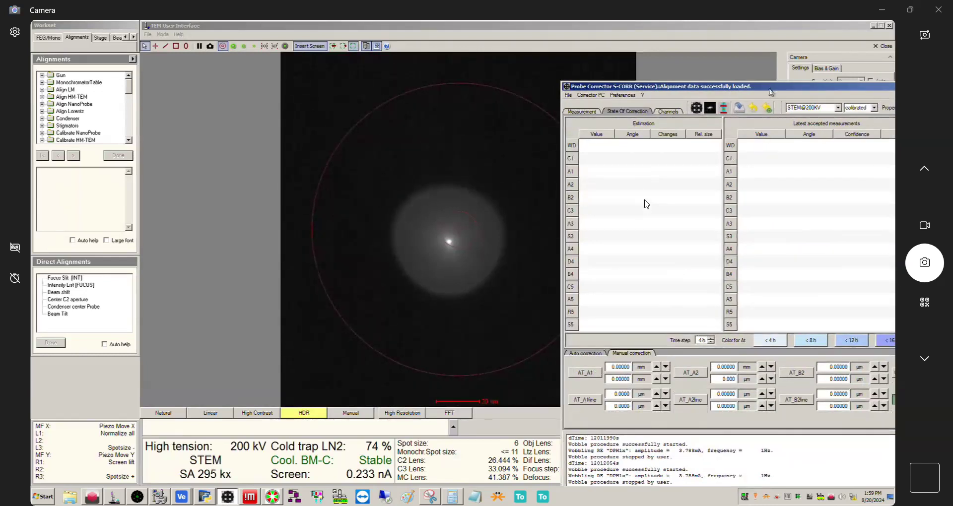
pyautogui.moveTo(773, 89); pyautogui.dragTo(791, 71)
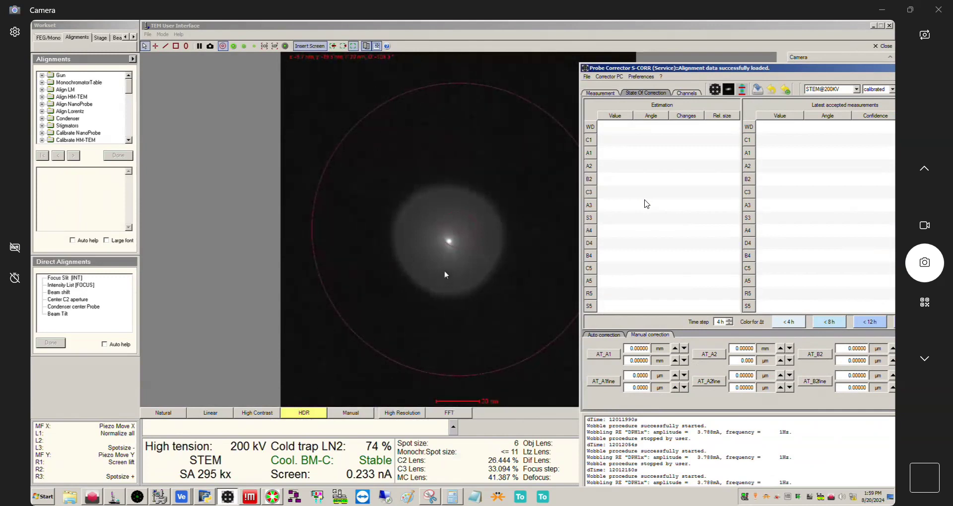
pyautogui.moveTo(787, 69)
pyautogui.mouseDown()
pyautogui.moveTo(495, 58)
pyautogui.moveTo(774, 58)
pyautogui.mouseUp()
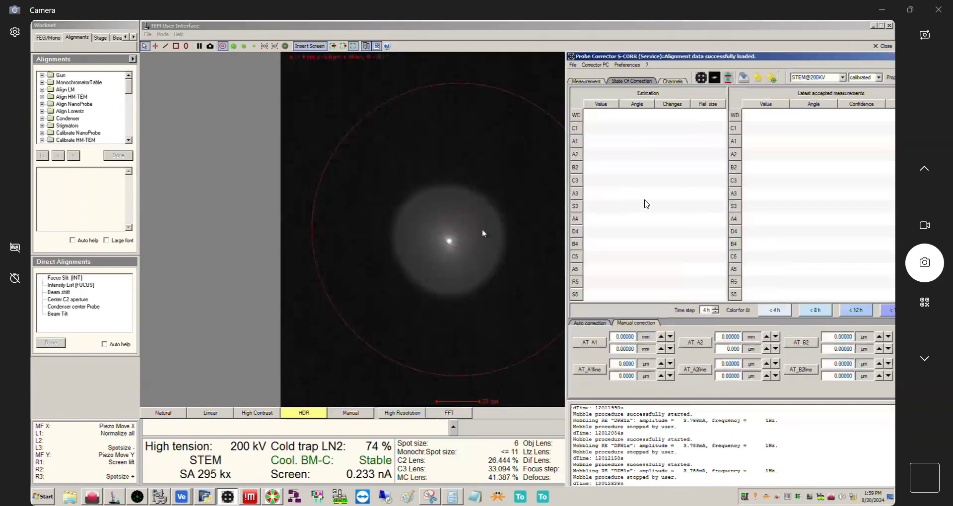
pyautogui.moveTo(863, 59); pyautogui.dragTo(721, 56)
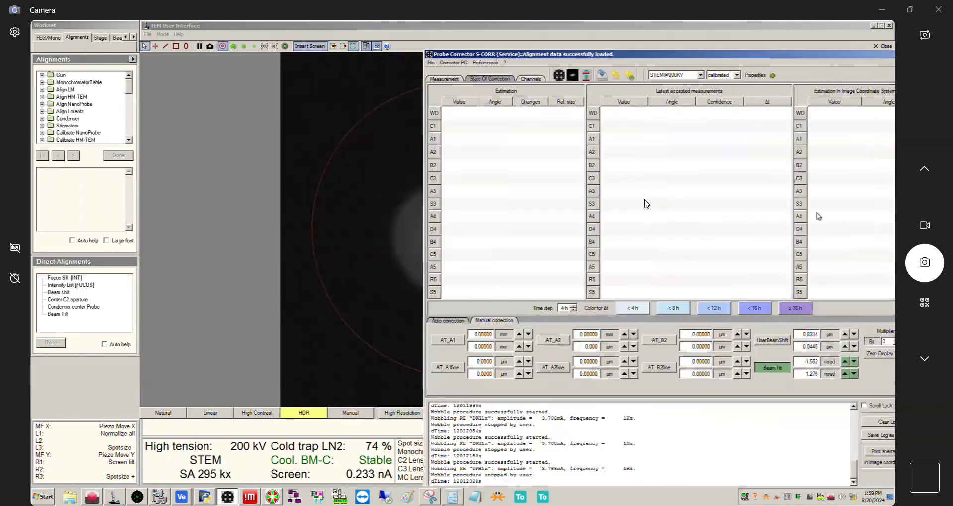
# Select the probe corrector's UserBeamShift and shift the focused beam towards the centre of the screen circles
pyautogui.click(782, 342)
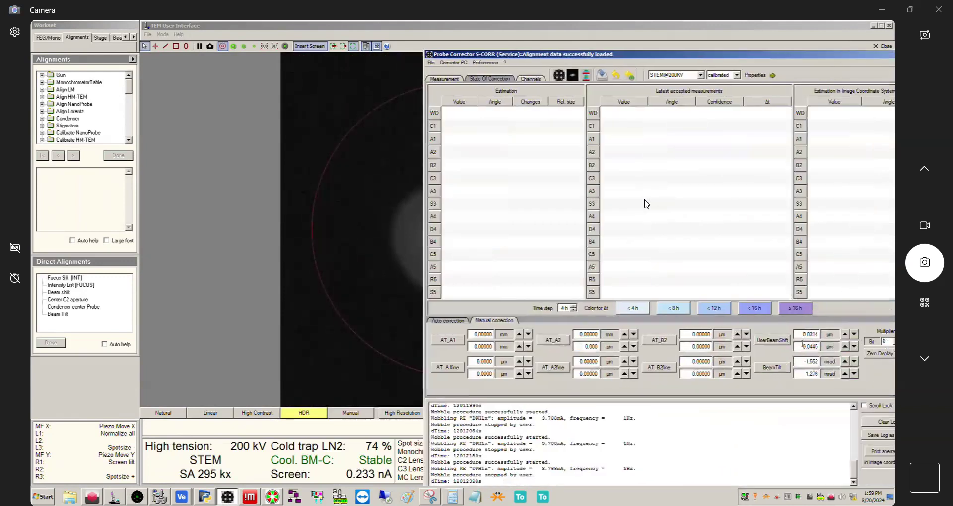
pyautogui.moveTo(619, 56); pyautogui.dragTo(767, 63)
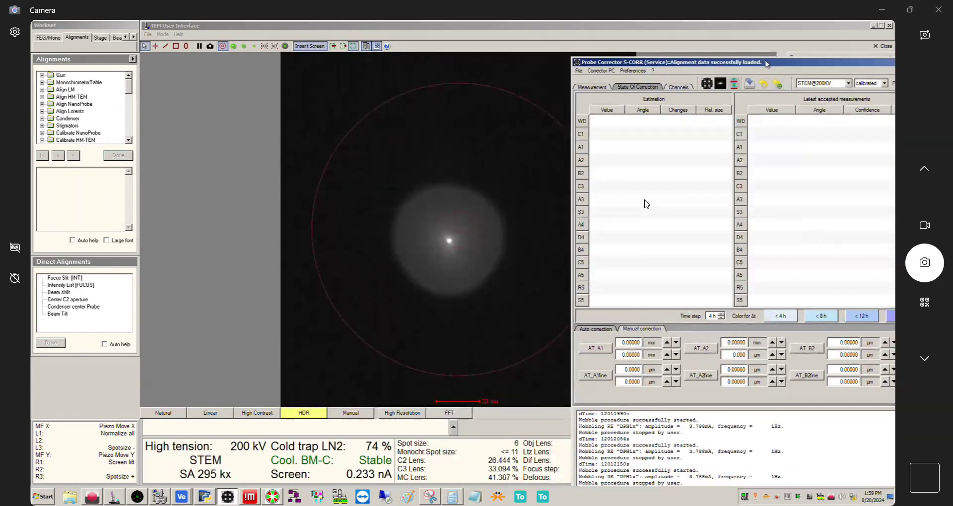
pyautogui.moveTo(766, 64); pyautogui.dragTo(688, 66)
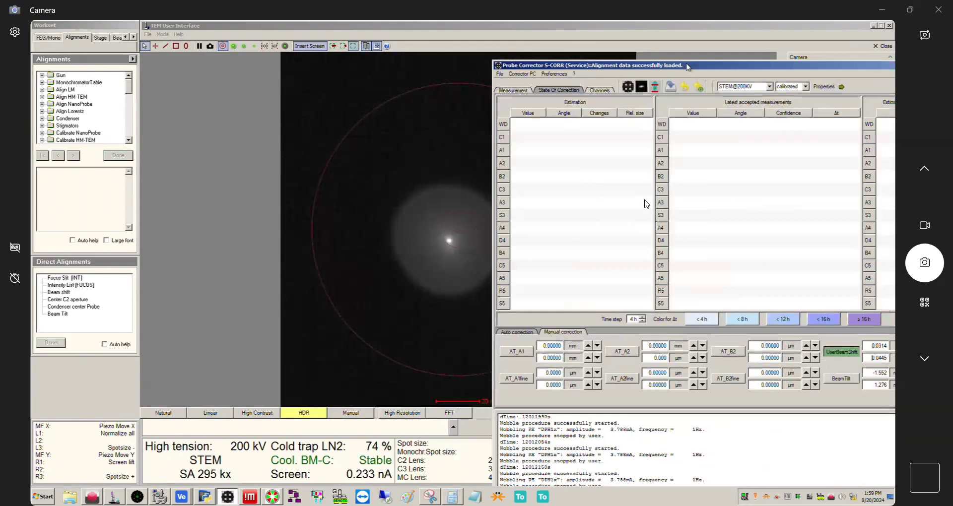
pyautogui.moveTo(853, 65); pyautogui.dragTo(795, 89)
pyautogui.moveTo(570, 90); pyautogui.dragTo(636, 88)
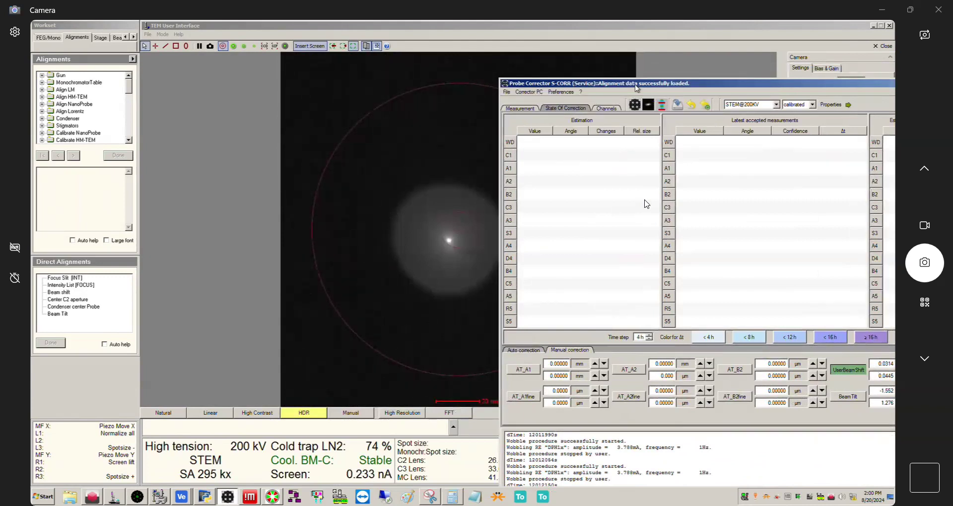
pyautogui.moveTo(637, 88); pyautogui.dragTo(532, 72)
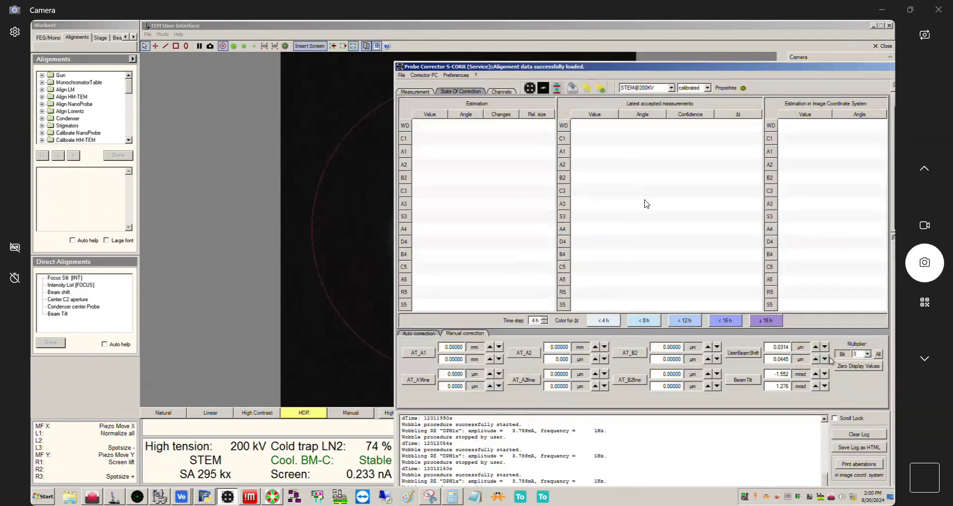
pyautogui.moveTo(566, 67); pyautogui.dragTo(762, 72)
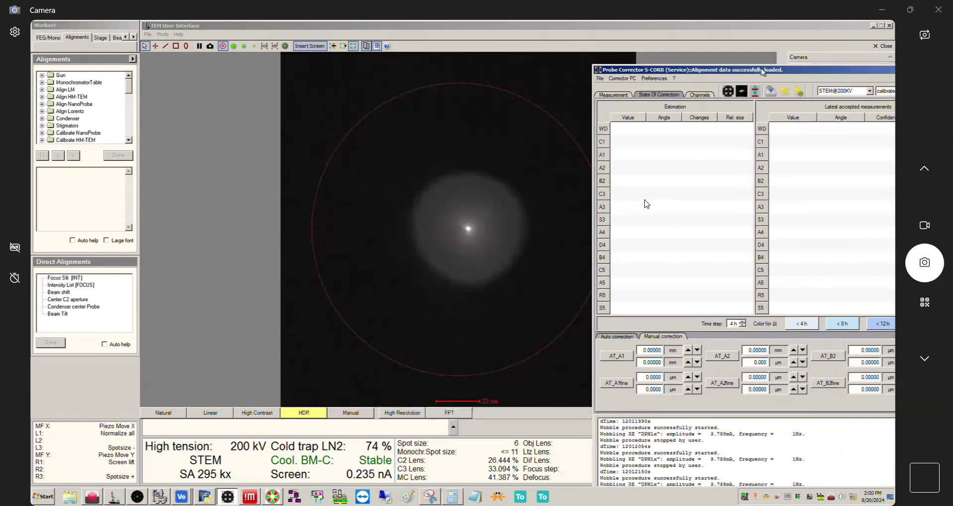
# Clear the probe corrector window away and move the stage to the stored film position
pyautogui.moveTo(762, 72); pyautogui.dragTo(383, 73)
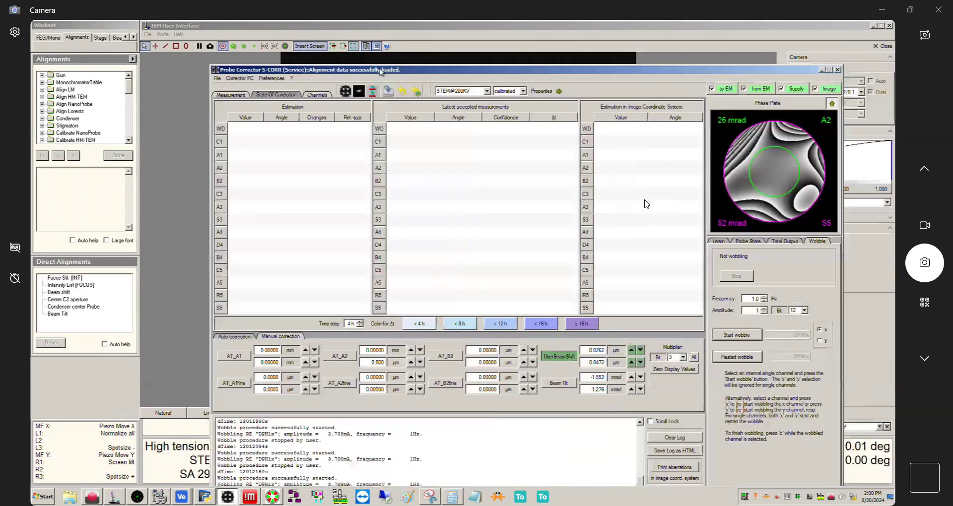
pyautogui.click(822, 70)
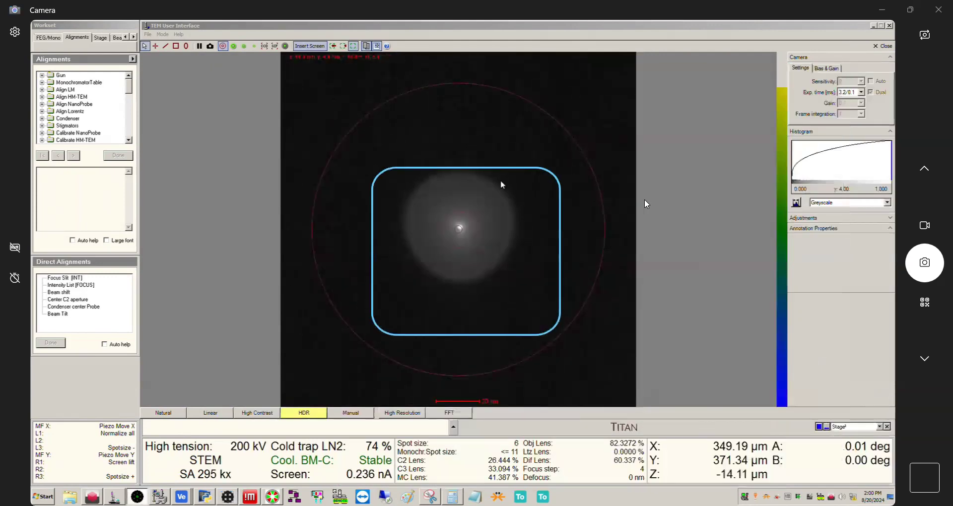
pyautogui.click(859, 429)
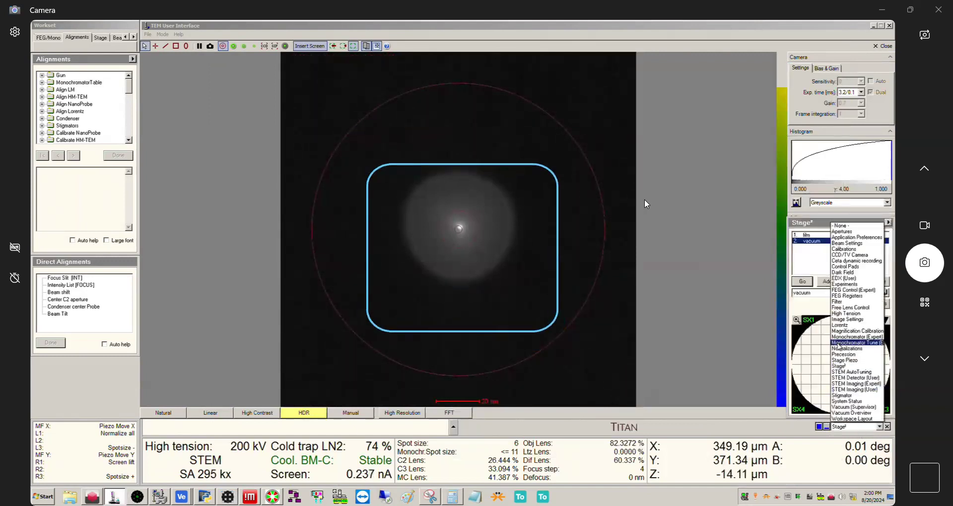
pyautogui.click(844, 366)
pyautogui.click(809, 235)
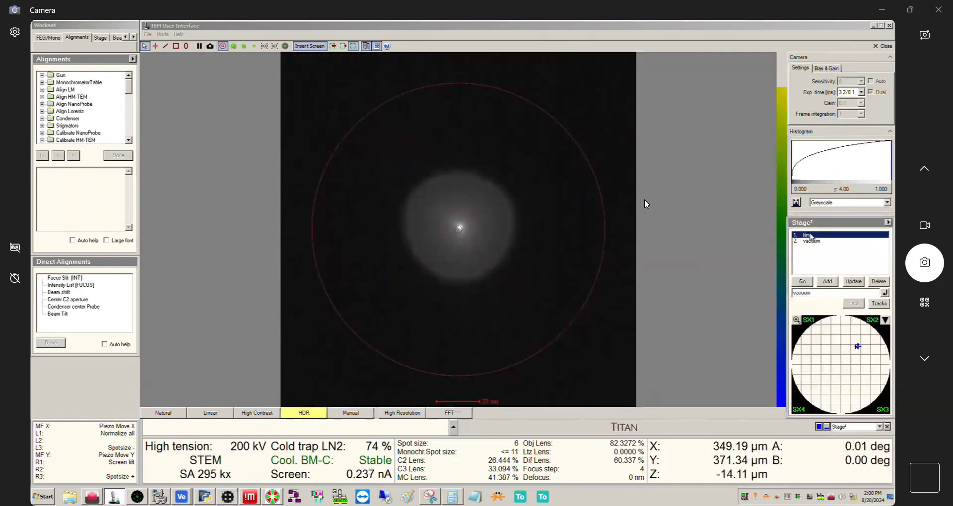
pyautogui.click(804, 282)
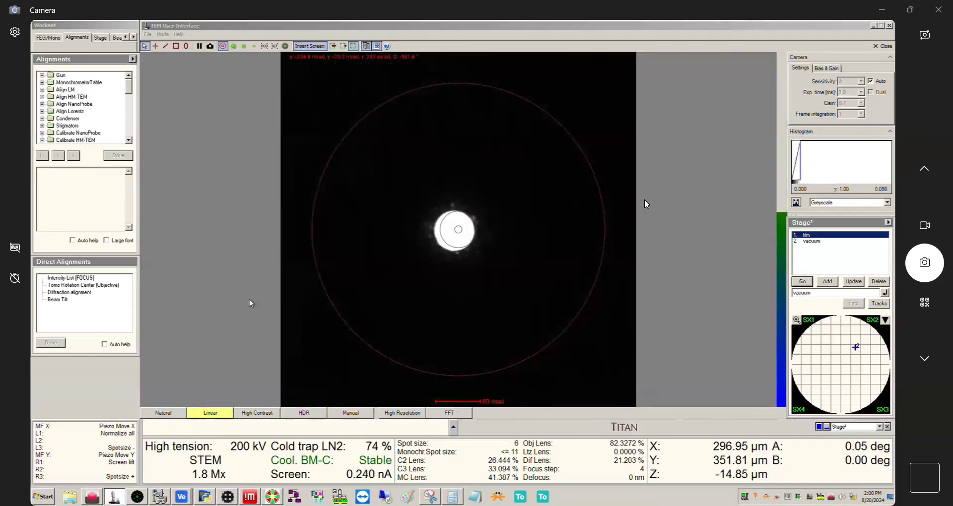
# Set the camera display to Linear and centre the disc on the screen circles with the Diffraction alignment
pyautogui.click(164, 413)
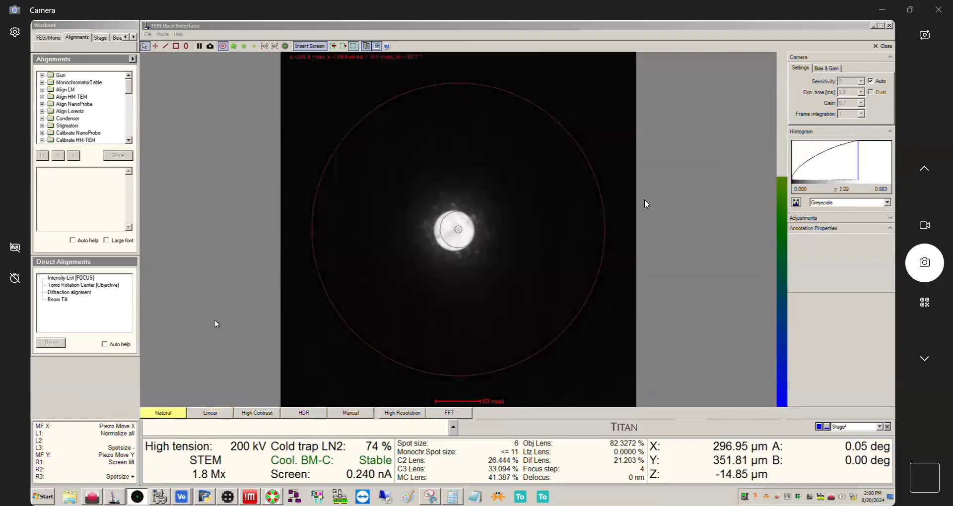
pyautogui.click(211, 413)
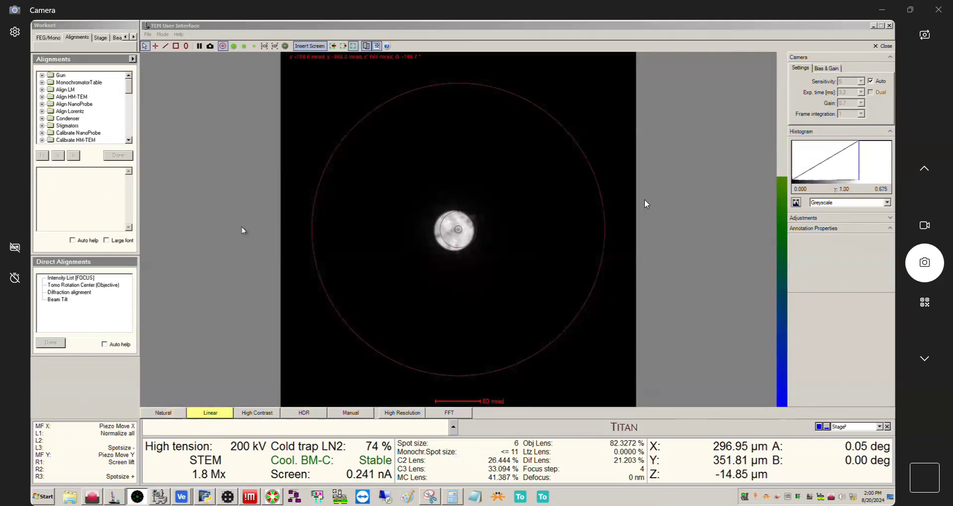
pyautogui.click(82, 293)
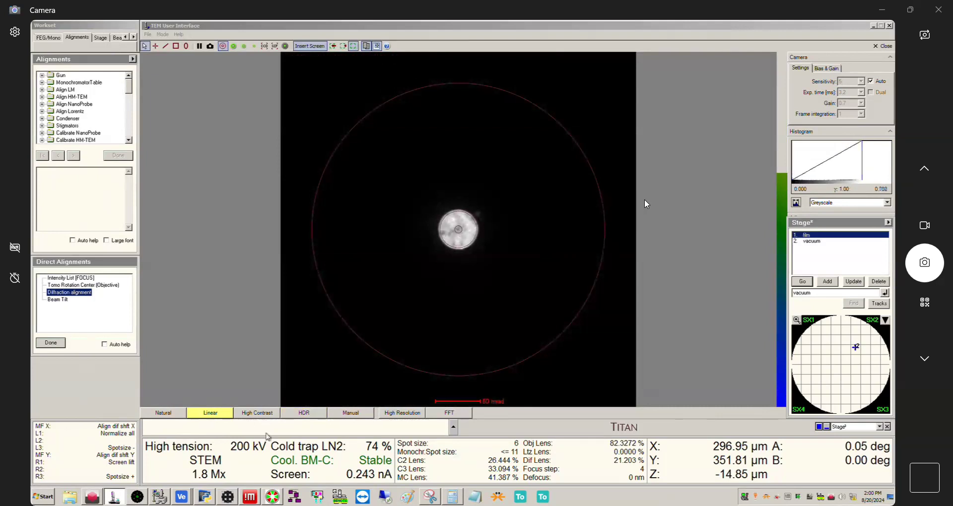
# Check the probe corrector's exported element channels against the spread beam in the TEM camera view
pyautogui.click(227, 497)
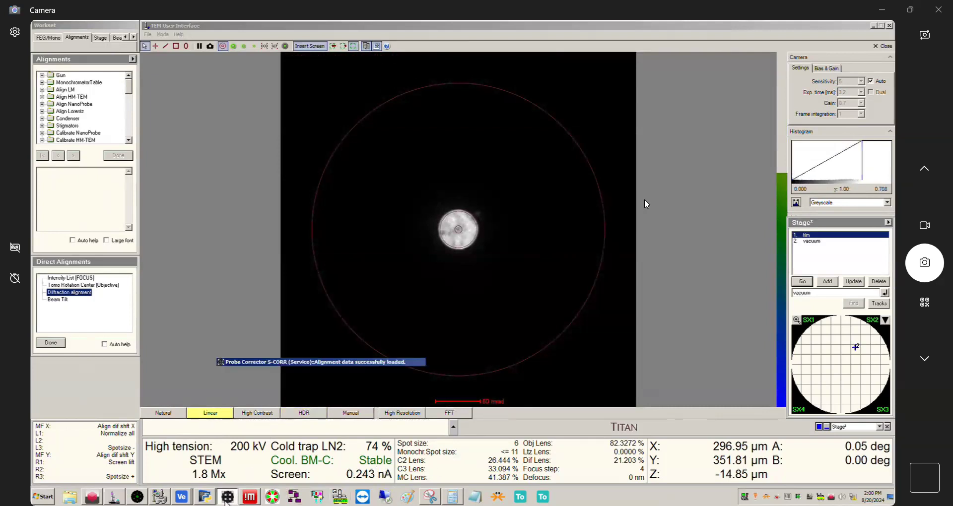
pyautogui.click(317, 96)
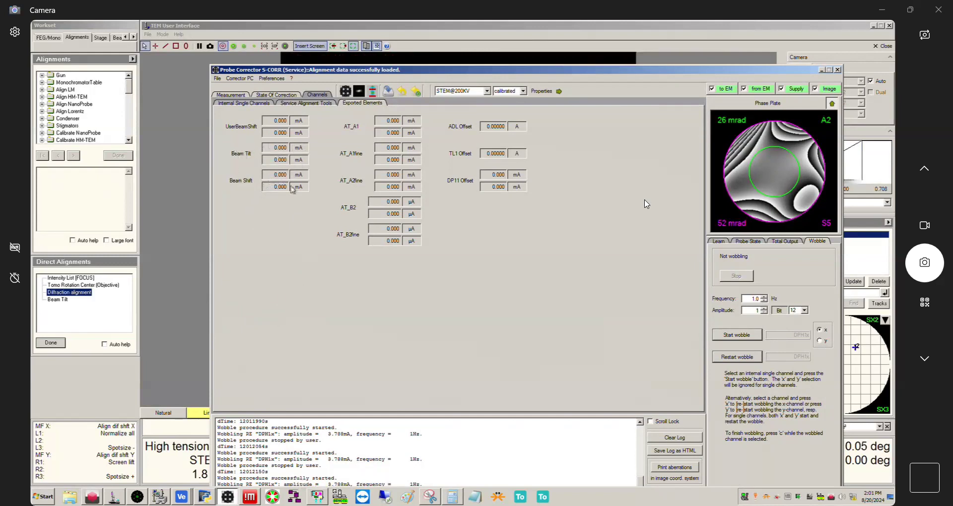
pyautogui.click(186, 242)
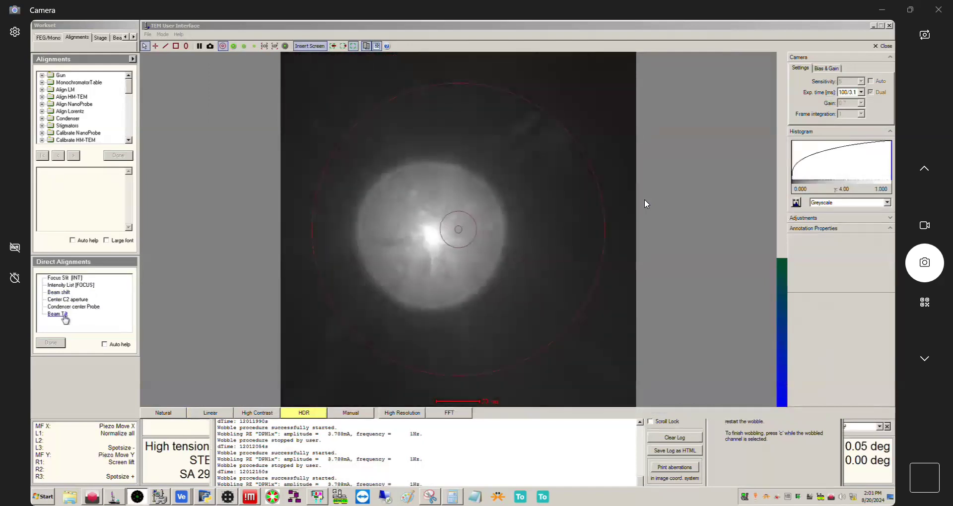
pyautogui.hotkey('alt', 'Tab')
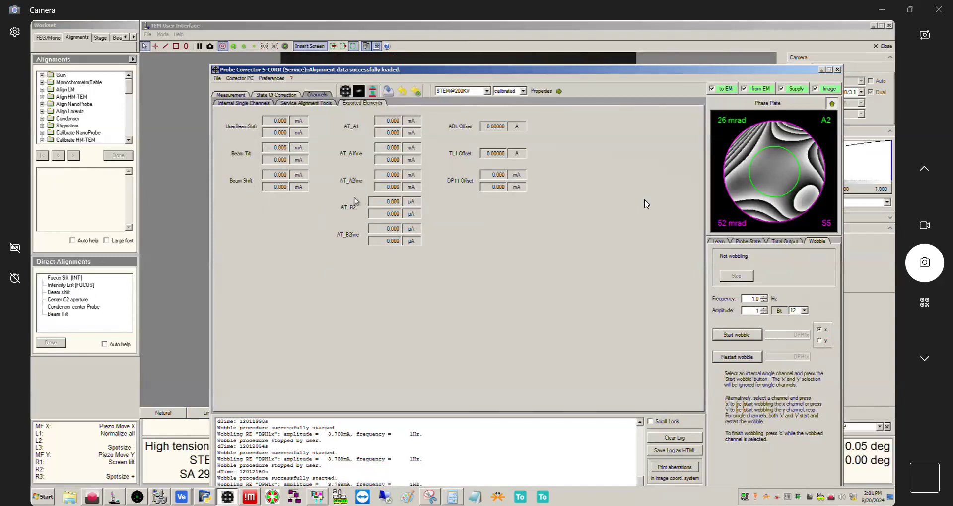
pyautogui.click(163, 240)
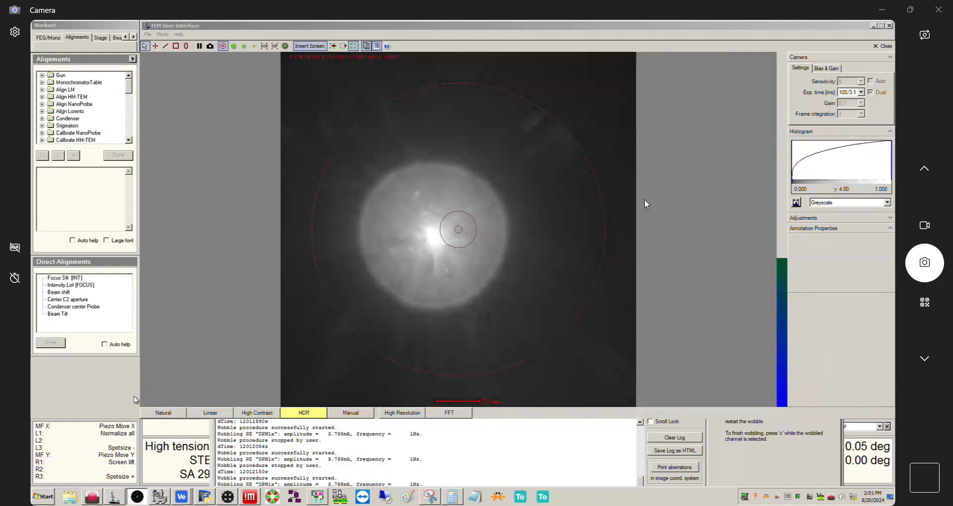
# Check the Probe A1 values in the Stigmator control, then close the control
pyautogui.click(867, 433)
pyautogui.click(863, 399)
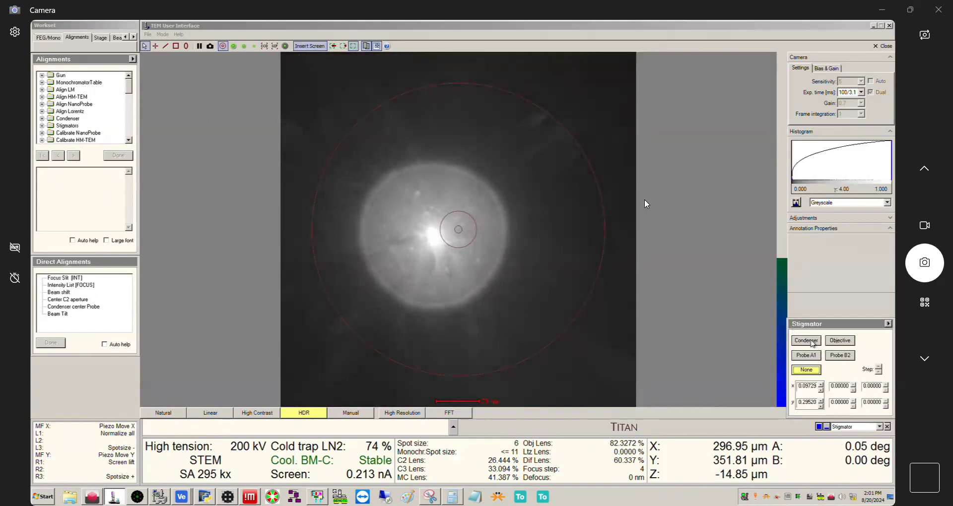
pyautogui.click(806, 356)
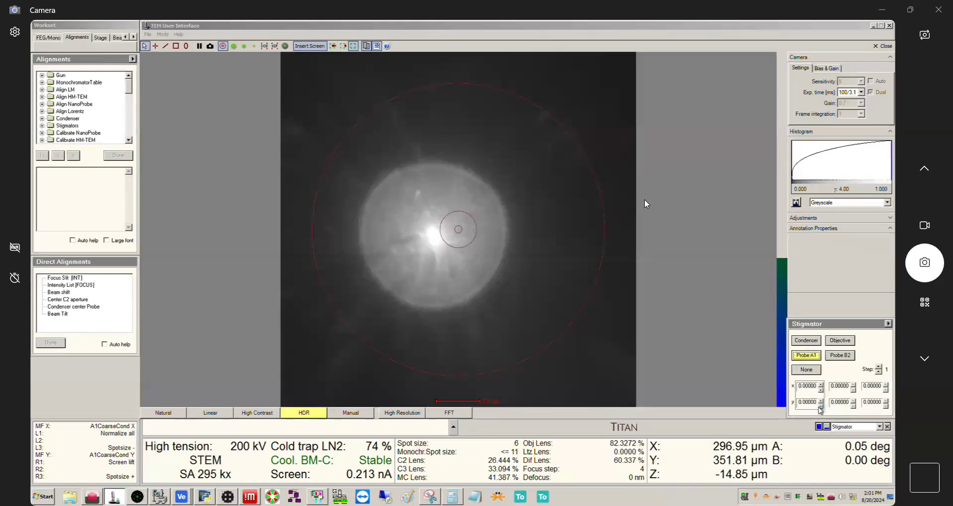
pyautogui.click(887, 427)
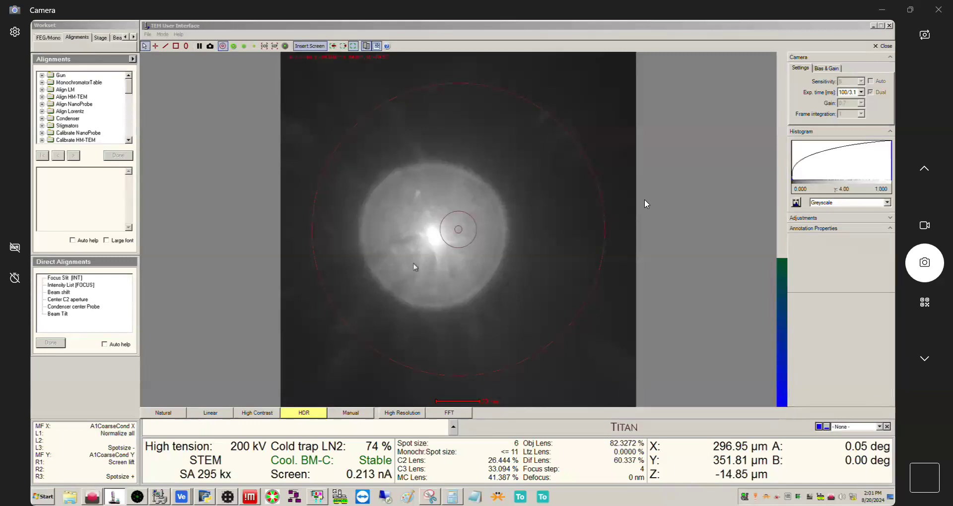
# Reset the C1/A1/A2/B2 adjustments in the STEM AutoTuning settings and set the active stigmator to None
pyautogui.click(133, 37)
pyautogui.click(133, 36)
pyautogui.click(93, 37)
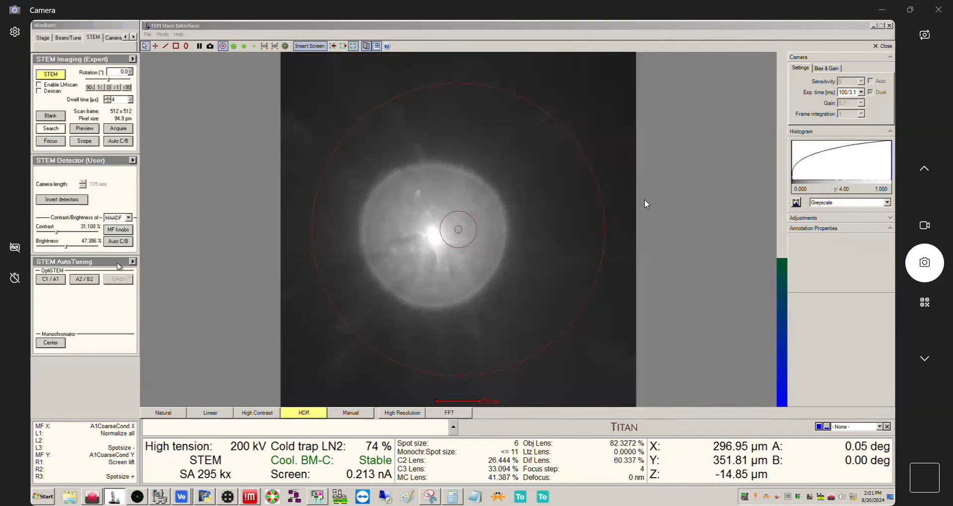
pyautogui.click(133, 263)
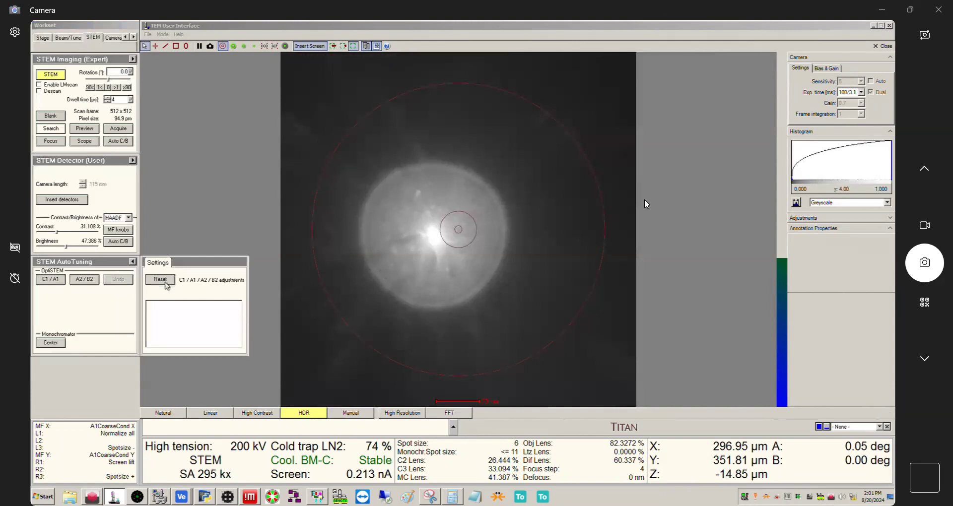
pyautogui.click(165, 281)
pyautogui.click(132, 262)
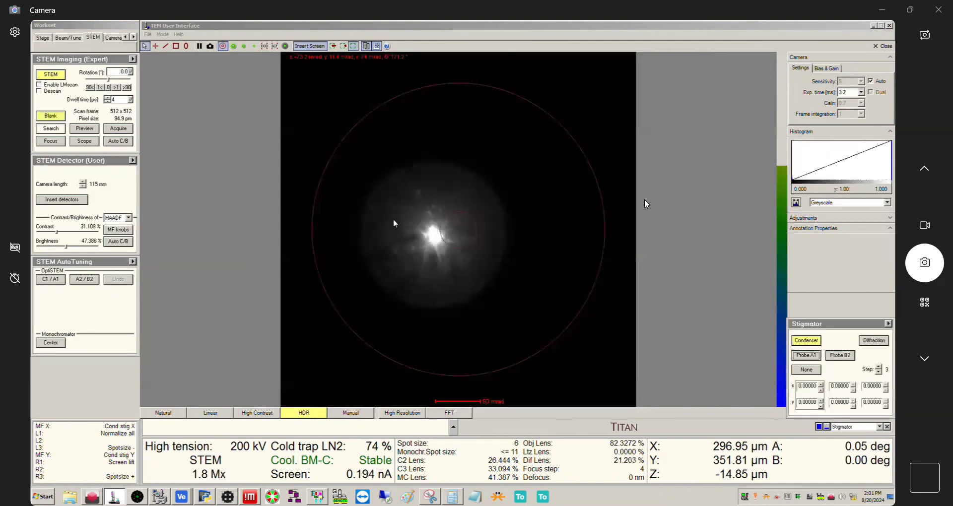
pyautogui.click(806, 370)
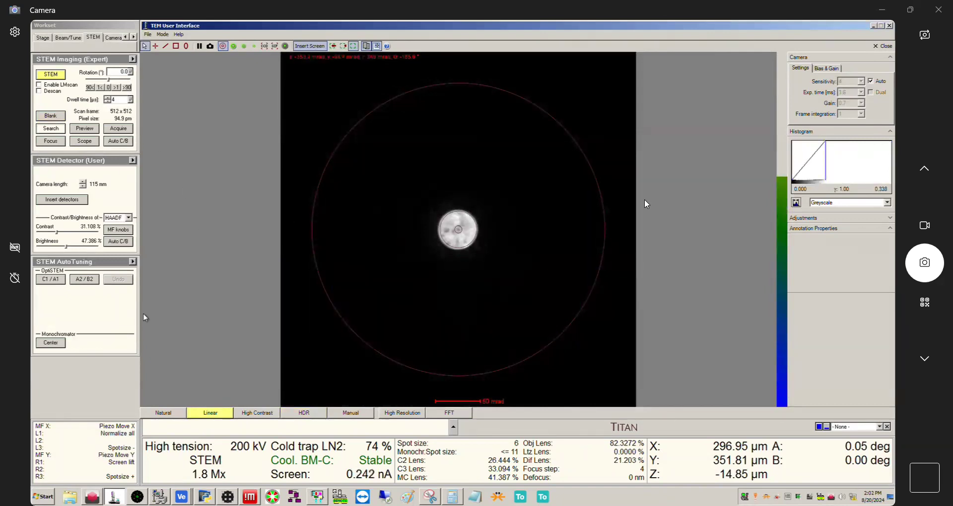
# Set the STEM camera length to 230 mm and recentre the disc with the Diffraction alignment
pyautogui.click(83, 182)
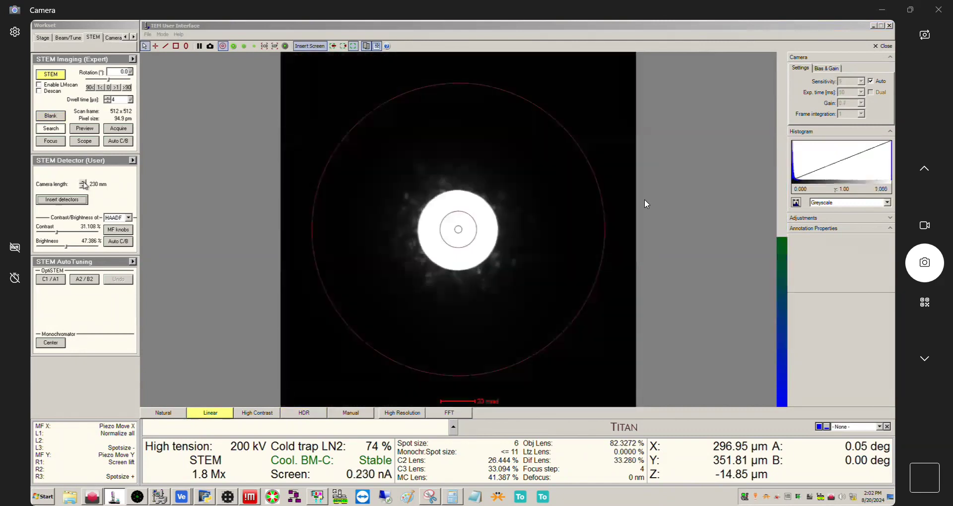
pyautogui.click(858, 428)
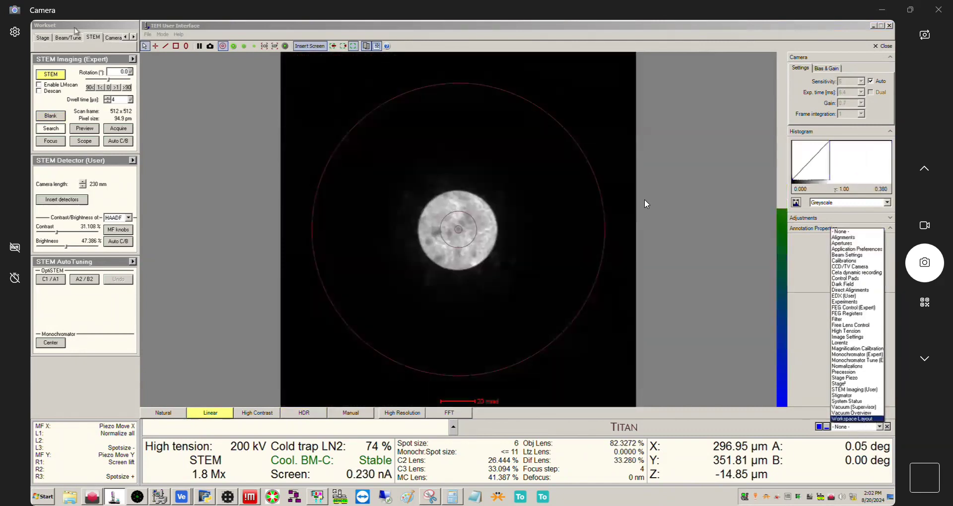
pyautogui.click(853, 290)
pyautogui.click(818, 355)
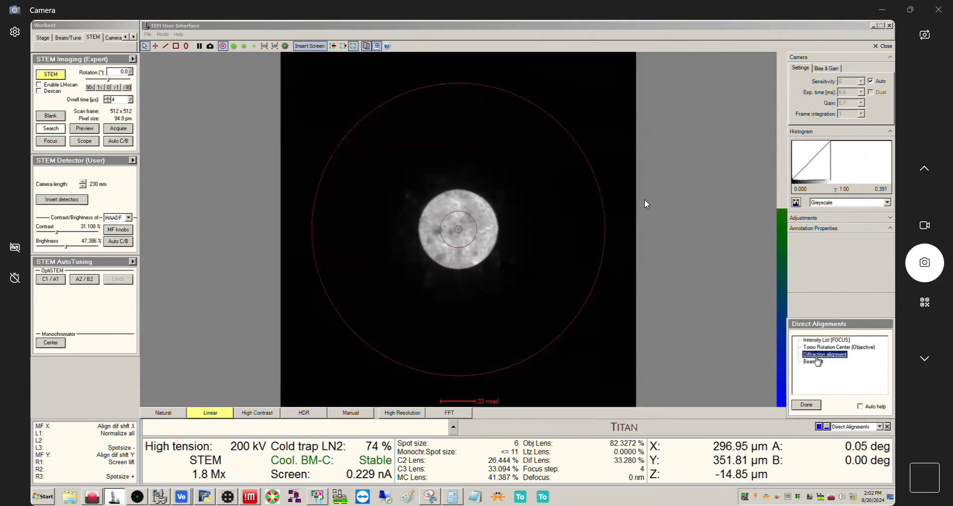
pyautogui.click(813, 406)
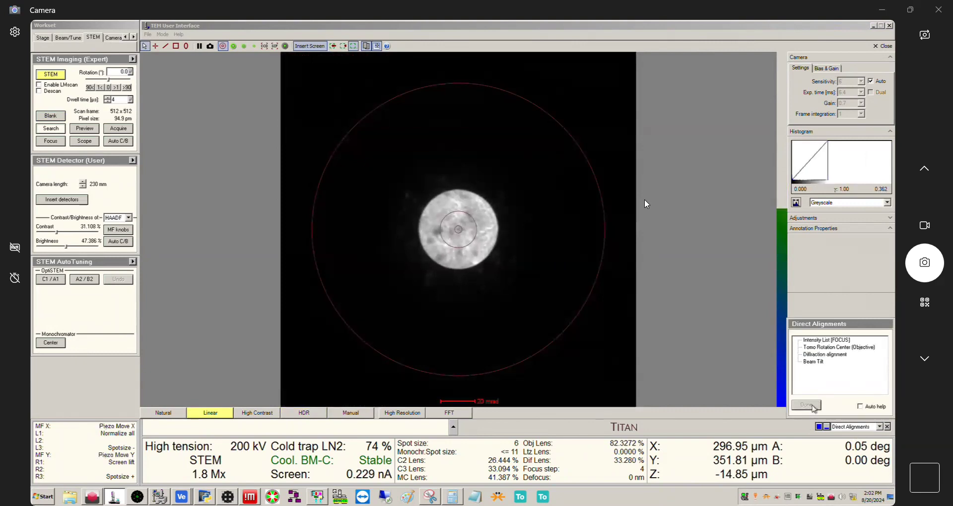
# Set the Condenser 2 aperture to 150
pyautogui.click(841, 427)
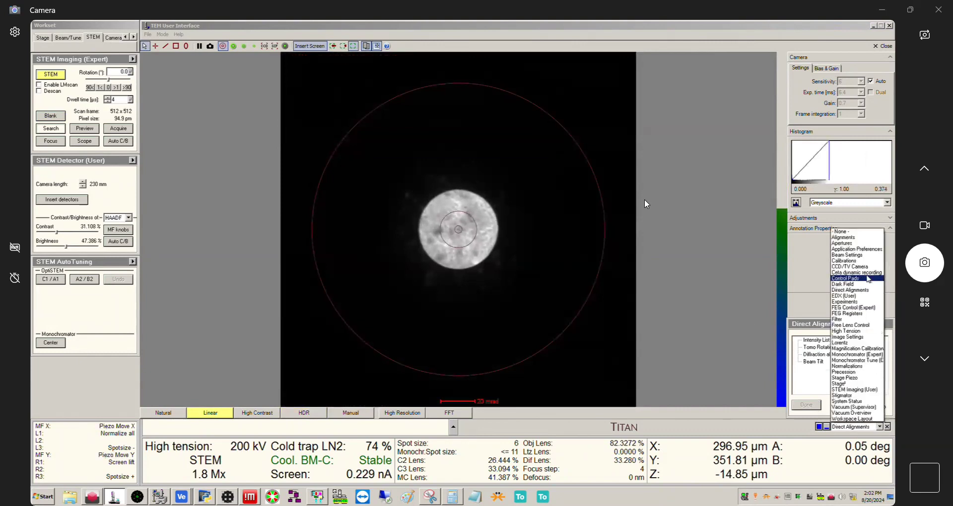
pyautogui.click(842, 243)
pyautogui.click(849, 355)
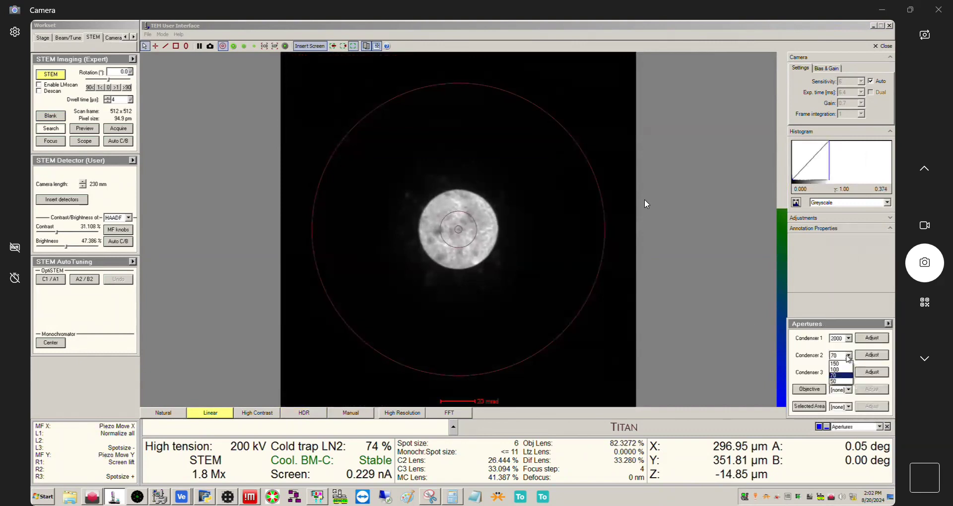
pyautogui.click(838, 364)
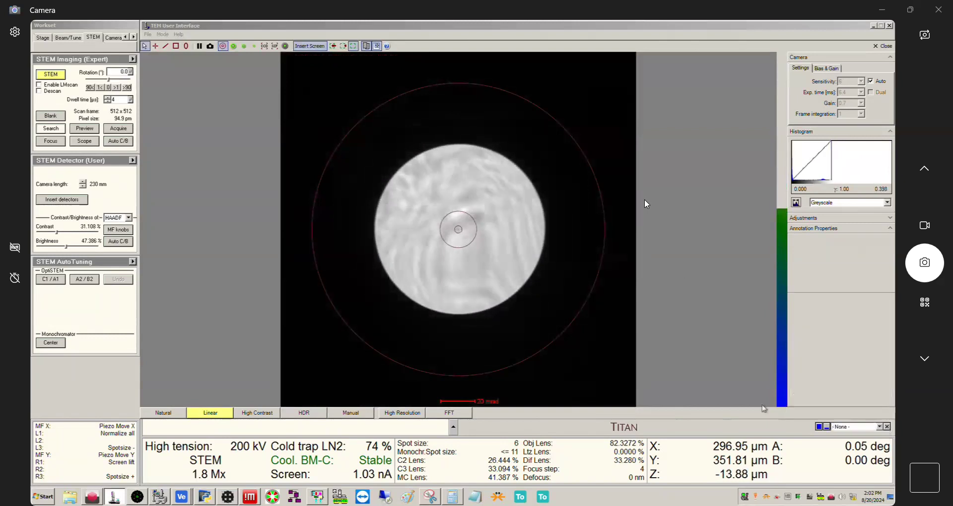
# Adjust the Probe B2 coma stigmator to -0.00024 and -0.00005 while watching the Ronchigram
pyautogui.click(859, 428)
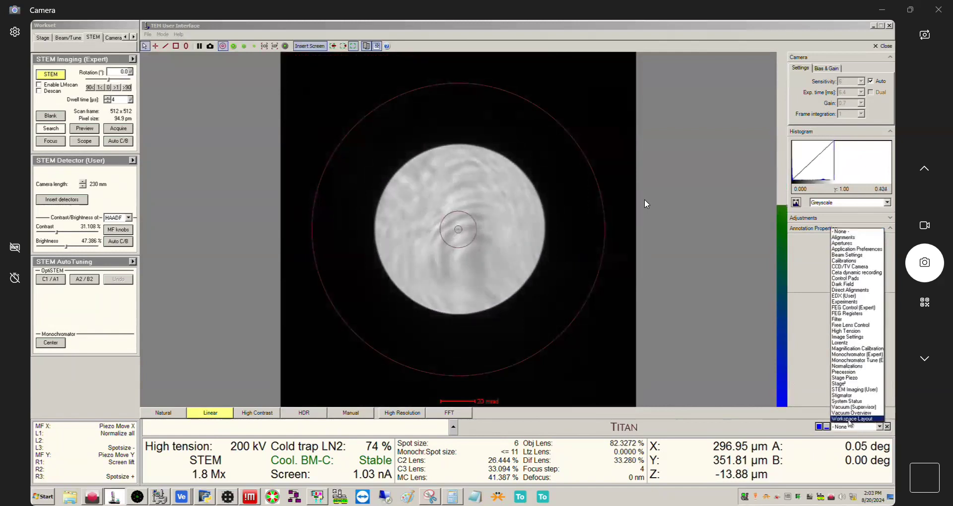
pyautogui.click(842, 396)
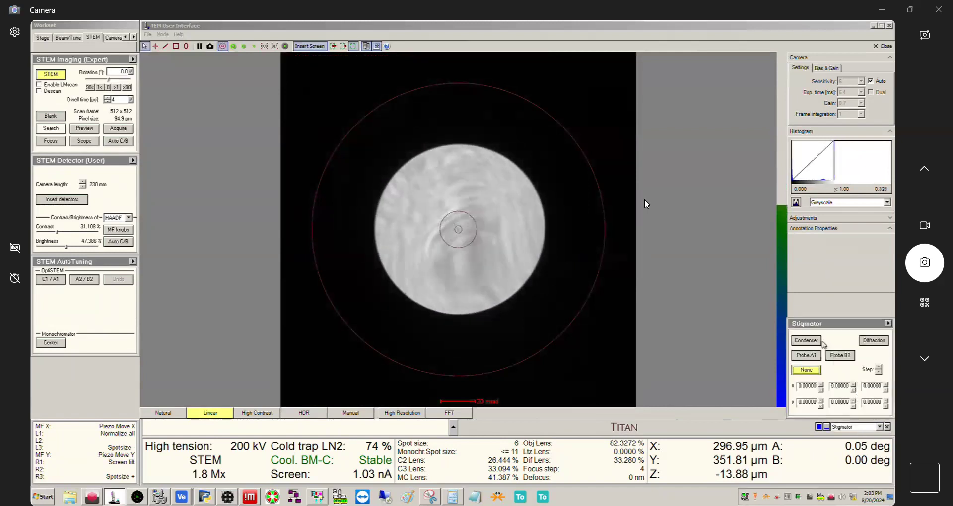
pyautogui.click(840, 356)
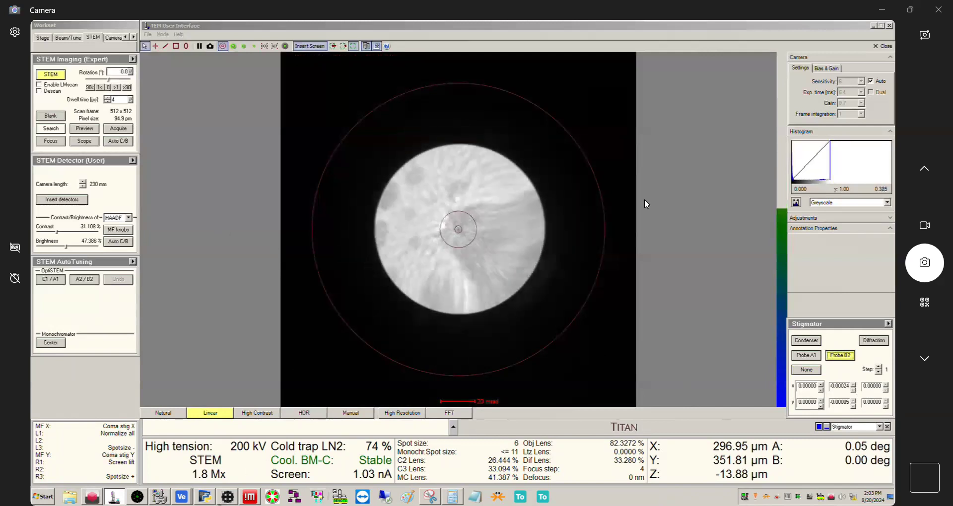
# Adjust the probe corrector's AT_B2 manual correction to 0.40870 µm using multiplier 9, keeping the Ronchigram in view
pyautogui.click(226, 497)
pyautogui.moveTo(292, 72); pyautogui.dragTo(645, 86)
pyautogui.click(624, 109)
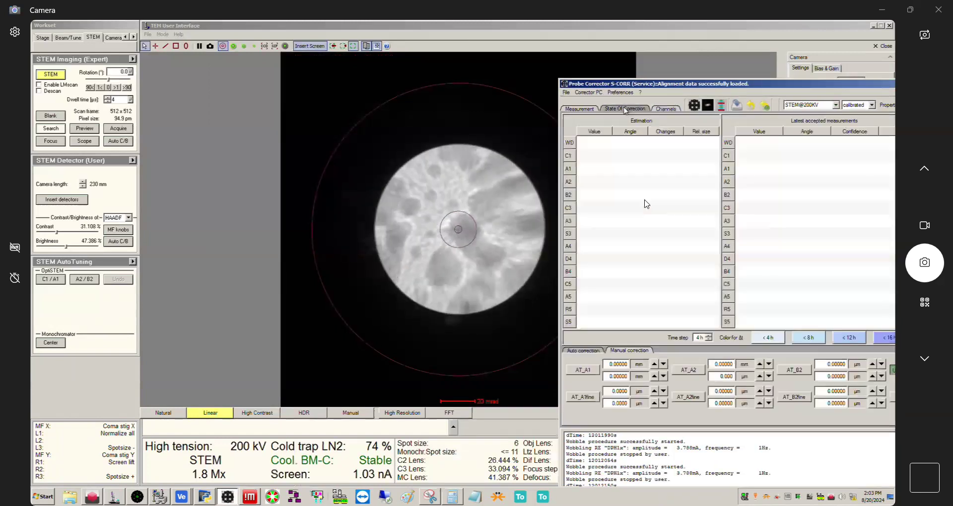
pyautogui.click(795, 371)
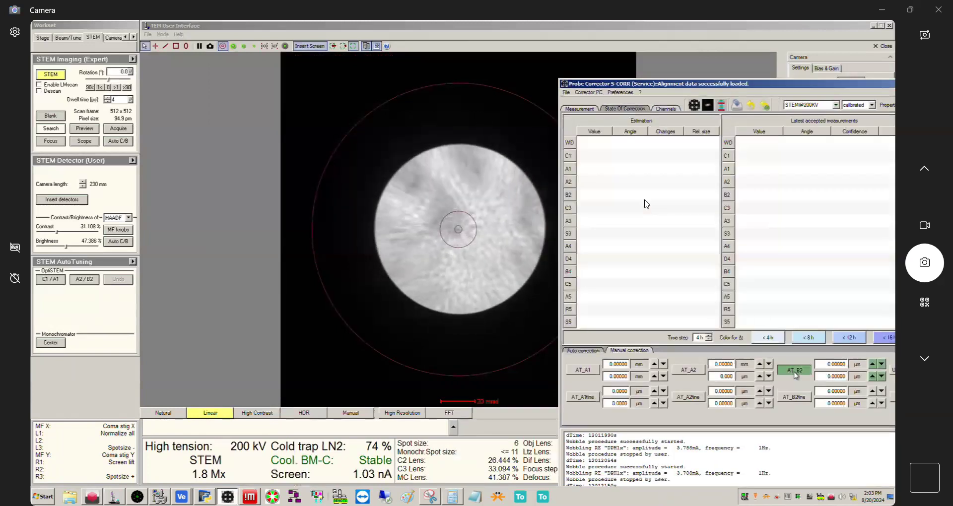
pyautogui.moveTo(779, 84); pyautogui.dragTo(405, 89)
pyautogui.click(655, 372)
pyautogui.click(646, 429)
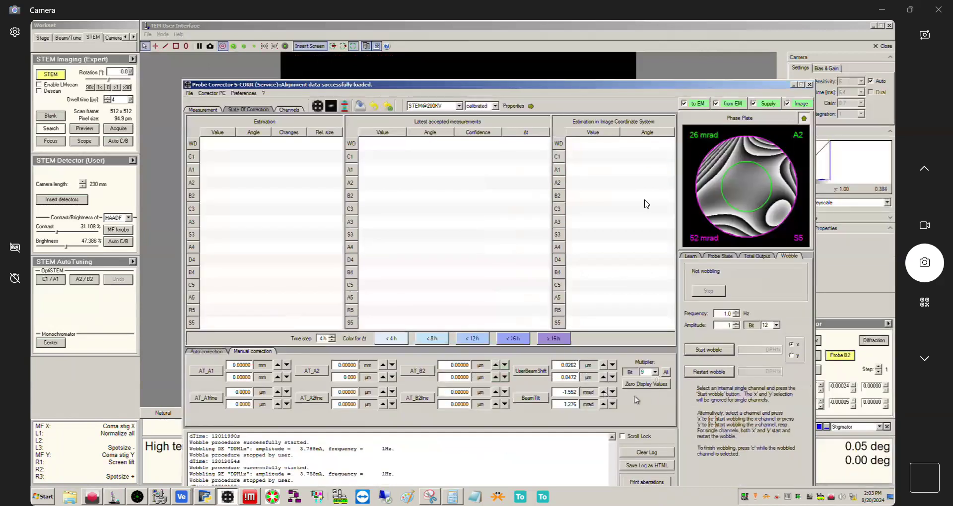
pyautogui.moveTo(347, 86); pyautogui.dragTo(746, 97)
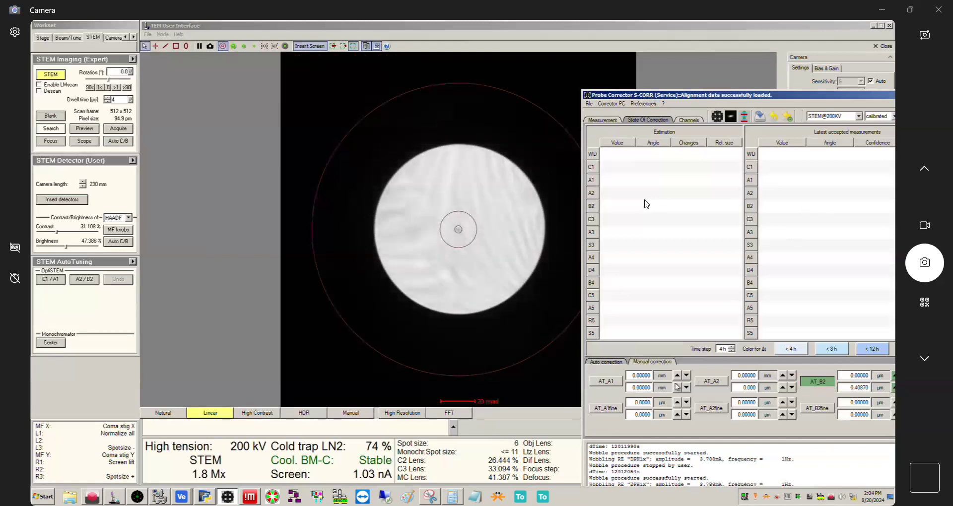
# Set the probe corrector's AT_A1 manual correction to 0.00001 mm on both axes while watching the Ronchigram
pyautogui.click(615, 377)
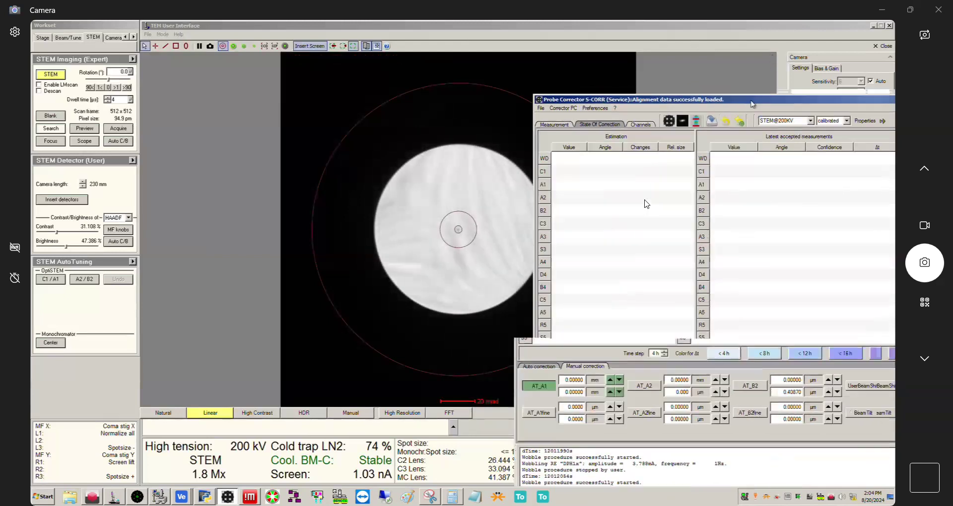
pyautogui.click(828, 387)
pyautogui.click(821, 395)
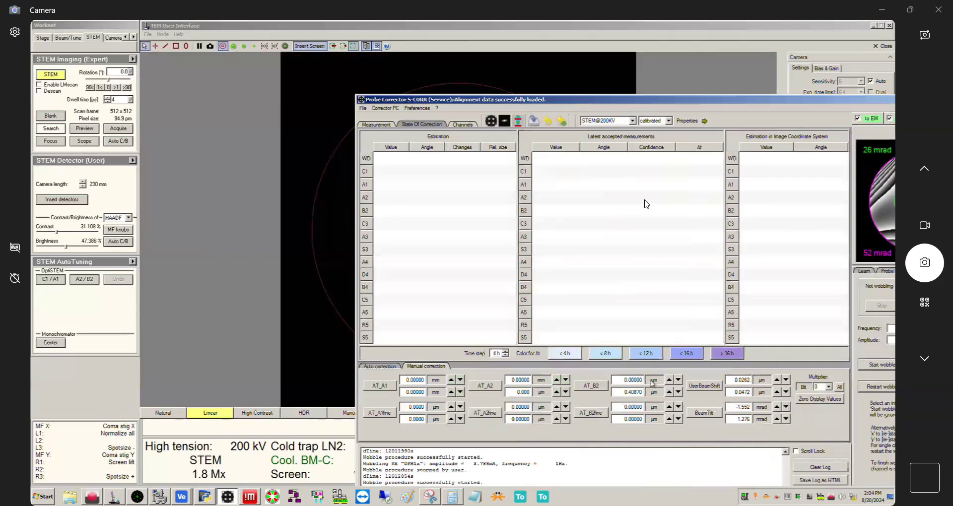
pyautogui.click(379, 386)
pyautogui.moveTo(471, 104); pyautogui.dragTo(734, 103)
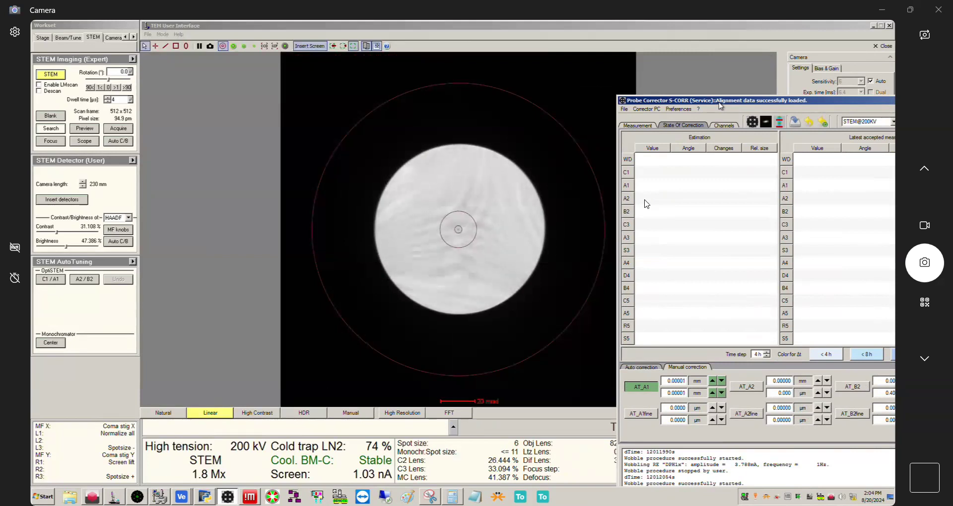
pyautogui.moveTo(707, 102); pyautogui.dragTo(436, 79)
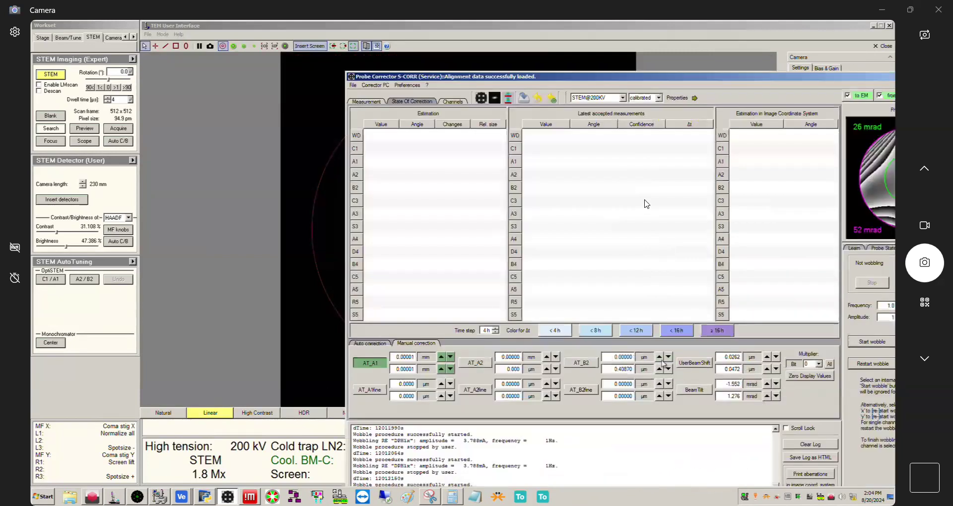
# Activate the AT_B2 manual correction and move the probe corrector window clear of the Ronchigram
pyautogui.click(589, 365)
pyautogui.moveTo(764, 79); pyautogui.dragTo(893, 261)
pyautogui.click(689, 202)
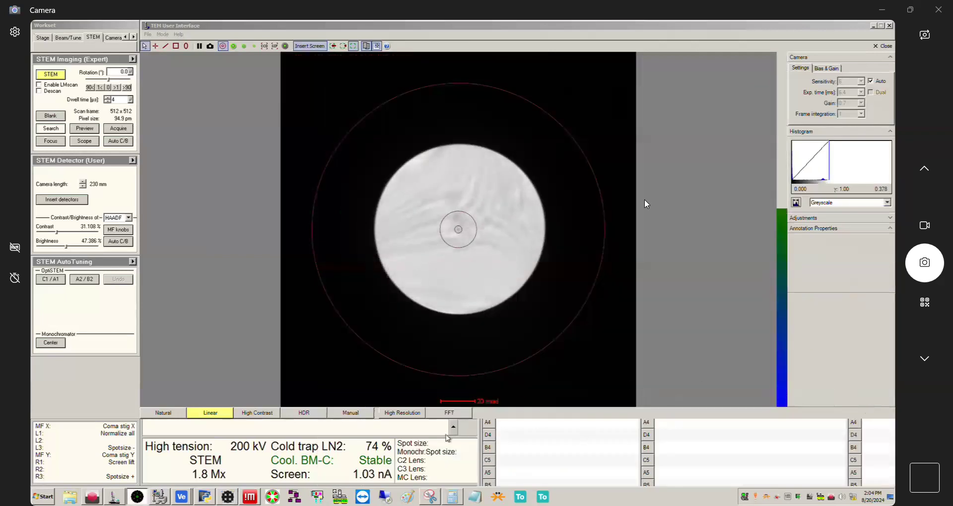
# Fine-tune the coma in the Ronchigram with the Probe B2 stigmator, then set the active stigmator to None
pyautogui.click(816, 369)
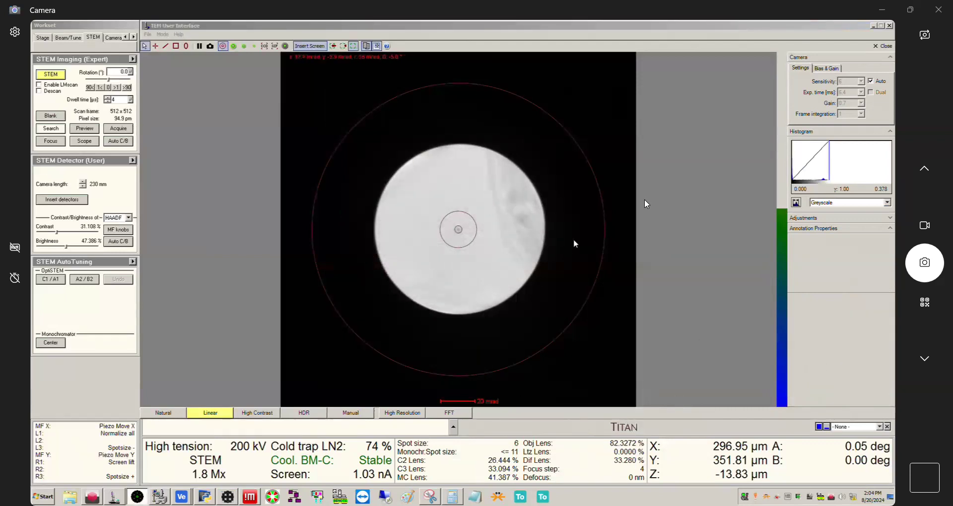
pyautogui.click(841, 429)
pyautogui.click(845, 401)
pyautogui.click(841, 357)
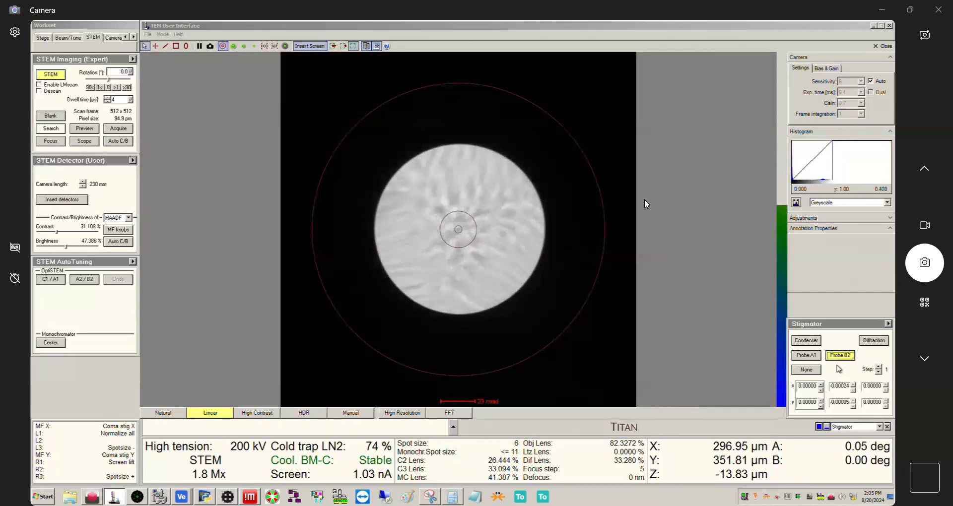
pyautogui.click(807, 370)
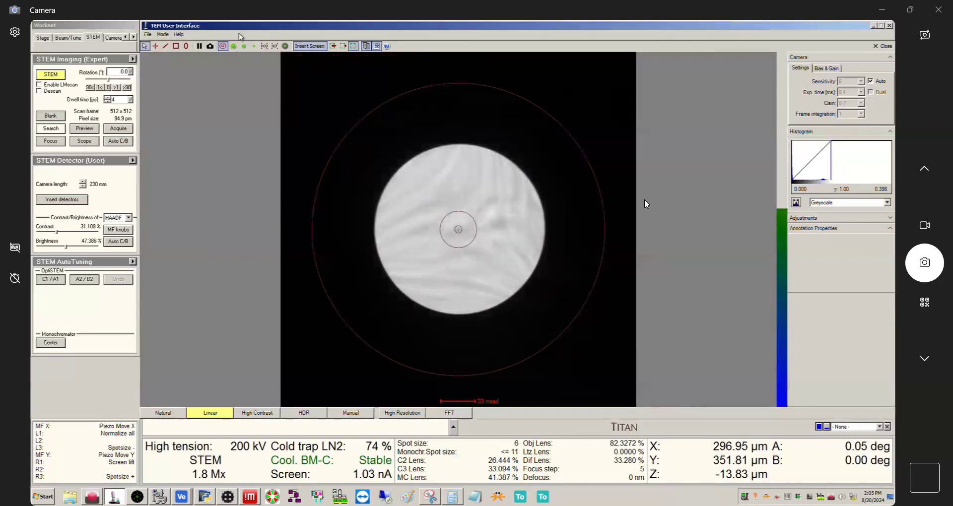
# Set the Condenser 2 aperture to 70 and adjust its position to centre the disc
pyautogui.click(856, 427)
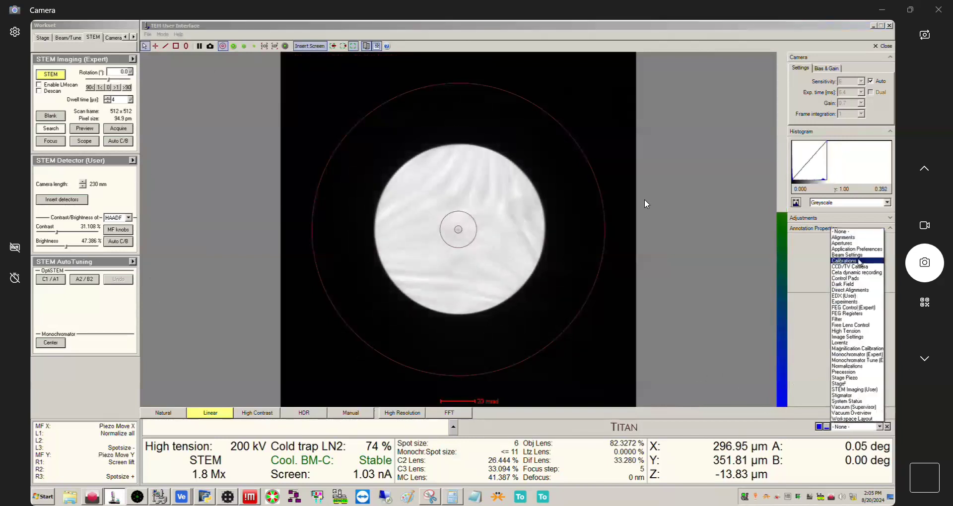
pyautogui.click(862, 247)
pyautogui.click(848, 356)
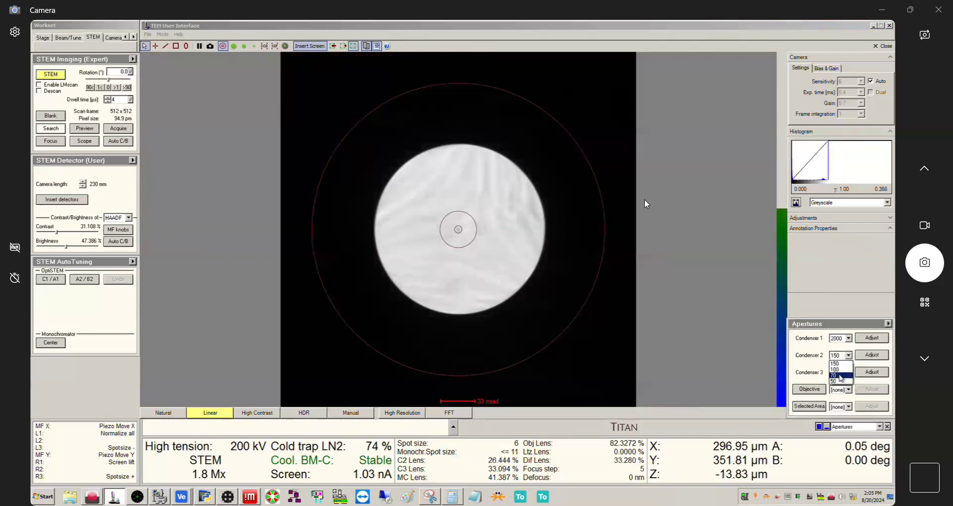
pyautogui.click(839, 370)
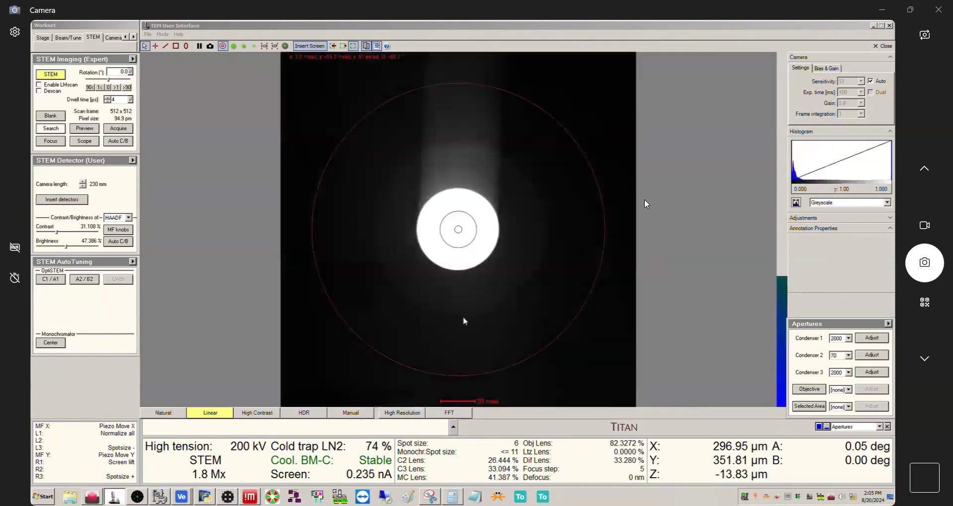
pyautogui.click(872, 355)
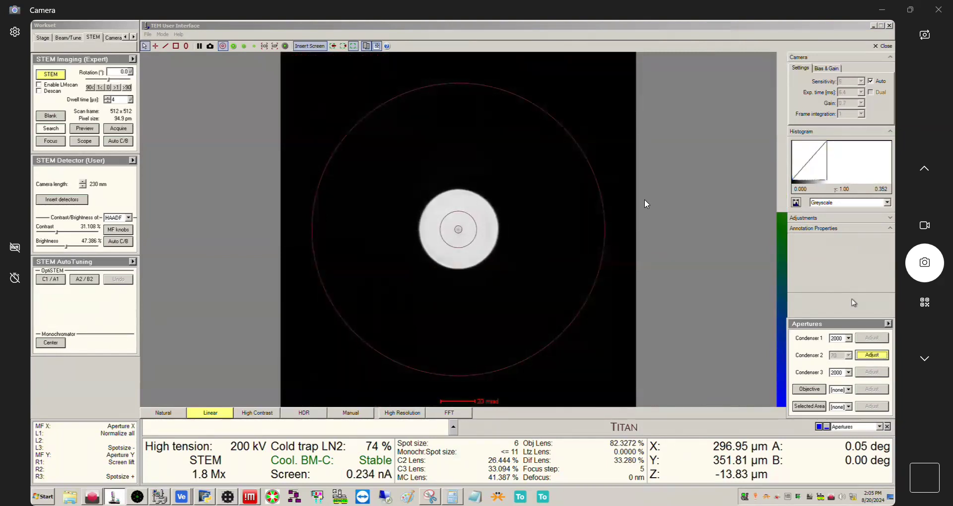
pyautogui.click(872, 355)
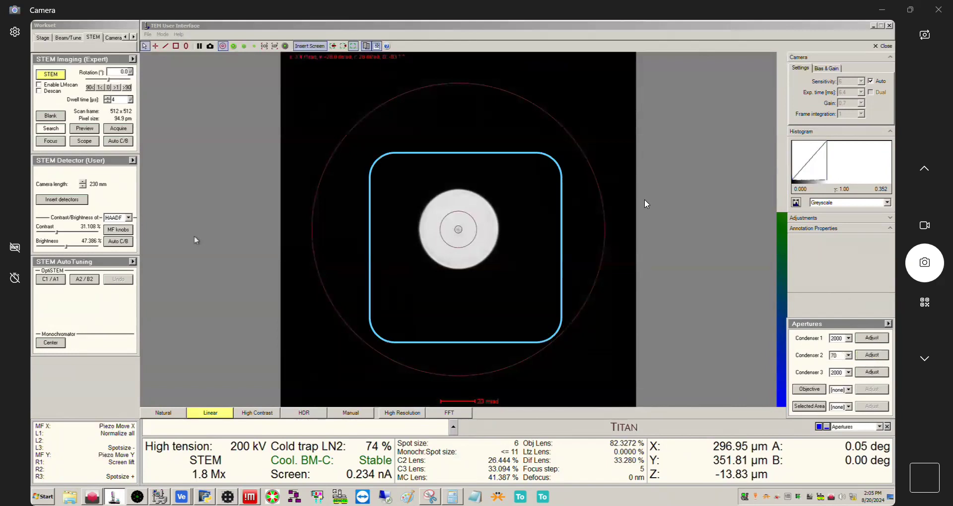
# Reduce the STEM camera length to 91 mm and insert the STEM detectors
pyautogui.click(84, 187)
pyautogui.click(83, 187)
pyautogui.click(84, 187)
pyautogui.click(83, 188)
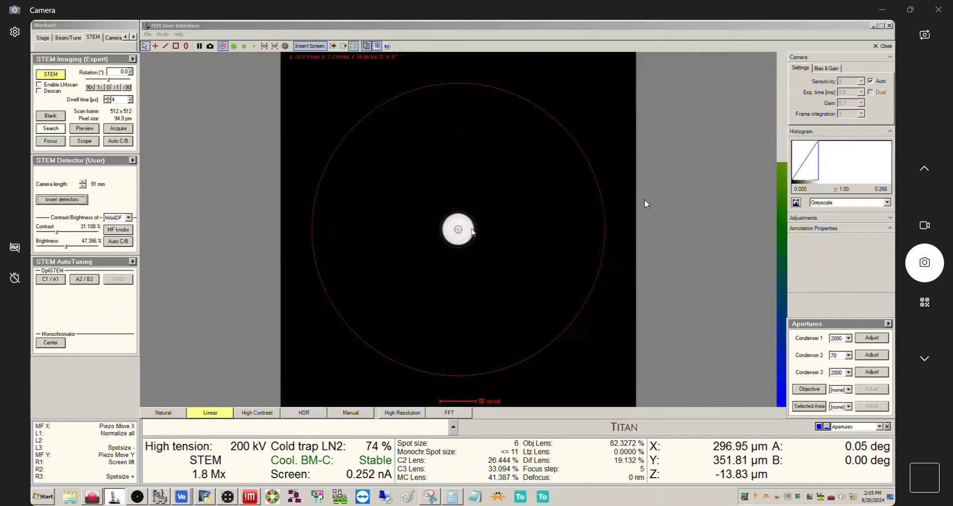
pyautogui.click(73, 201)
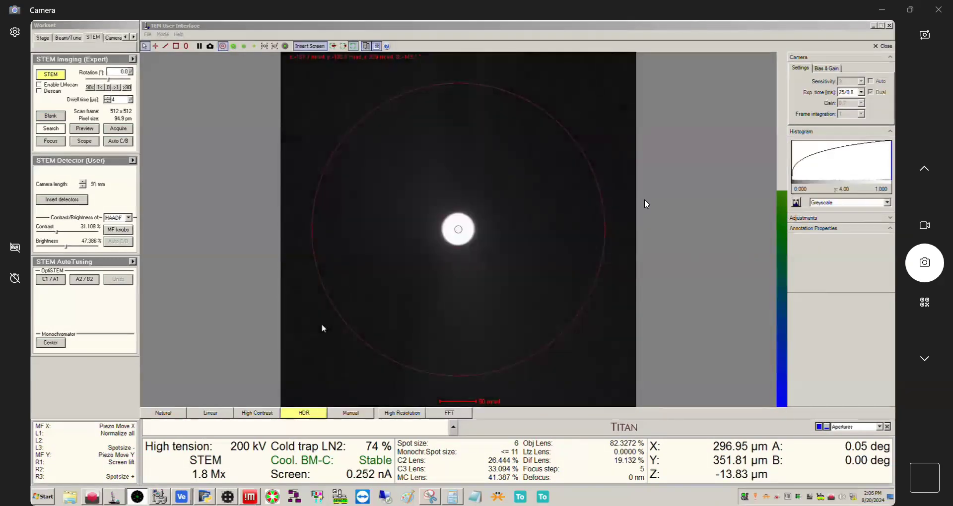
pyautogui.click(71, 199)
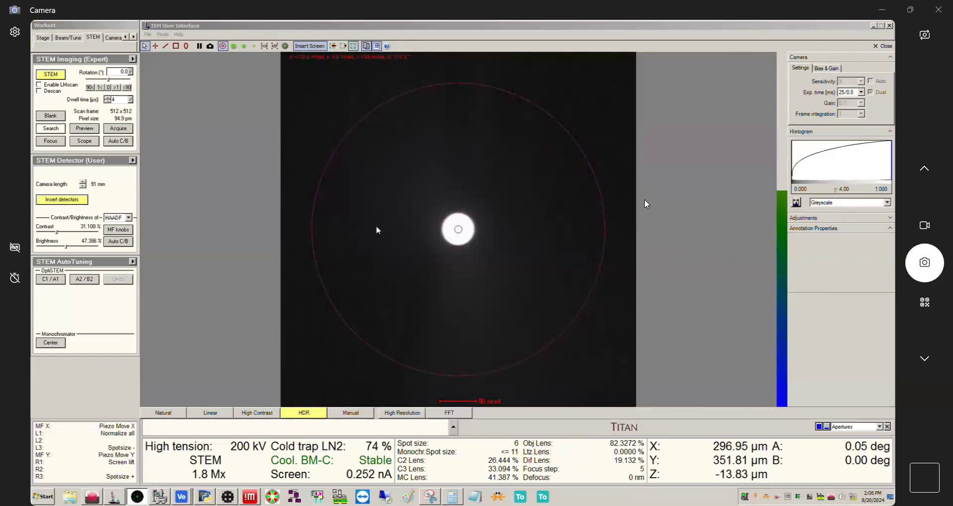
# Switch to Velox Acquisition and start live STEM imaging with the HAADF detector
pyautogui.click(182, 498)
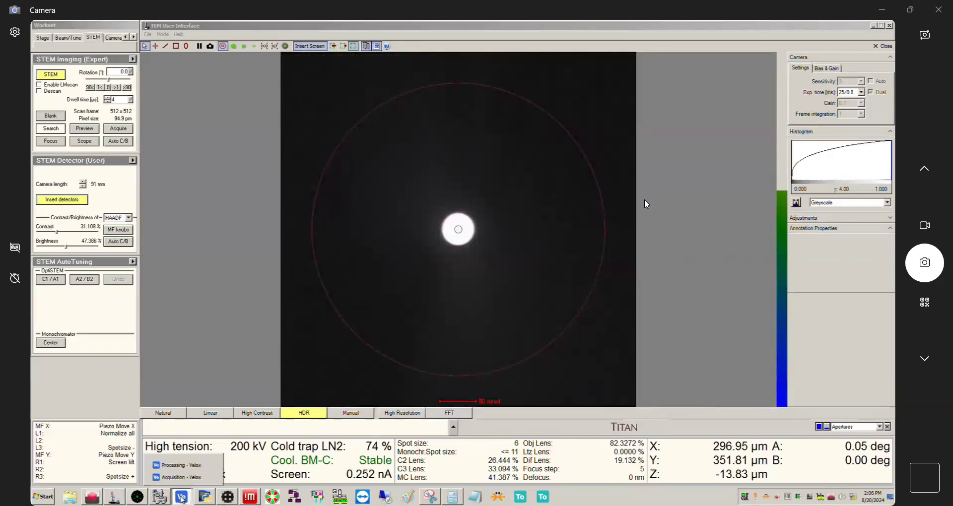
pyautogui.click(182, 477)
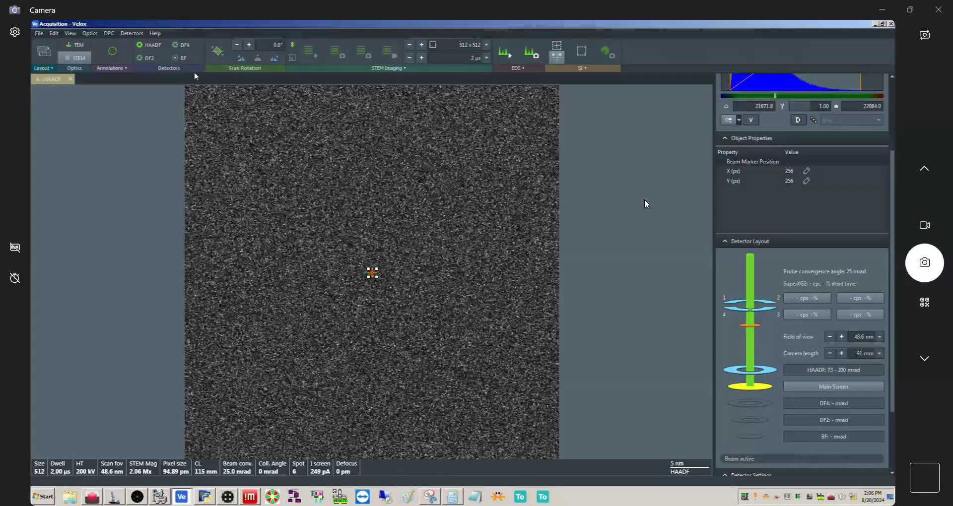
pyautogui.click(118, 111)
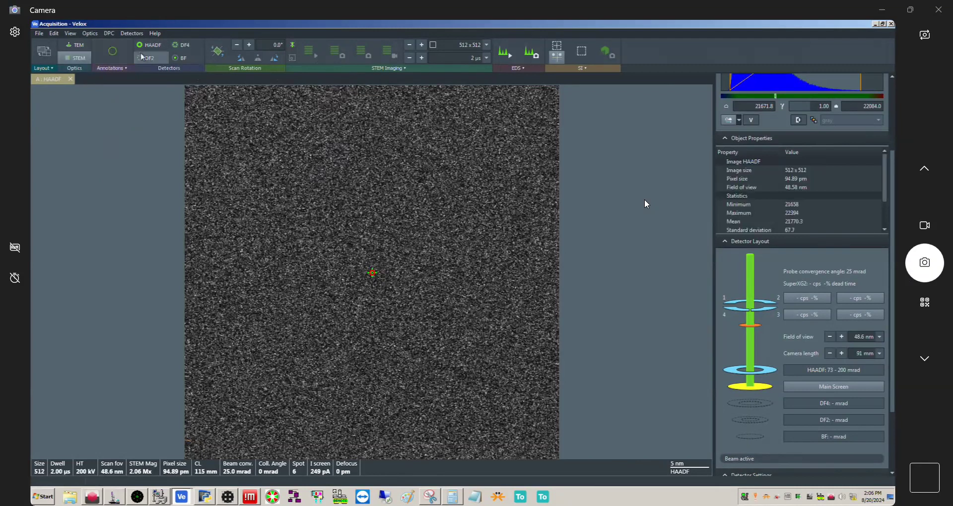
pyautogui.click(151, 46)
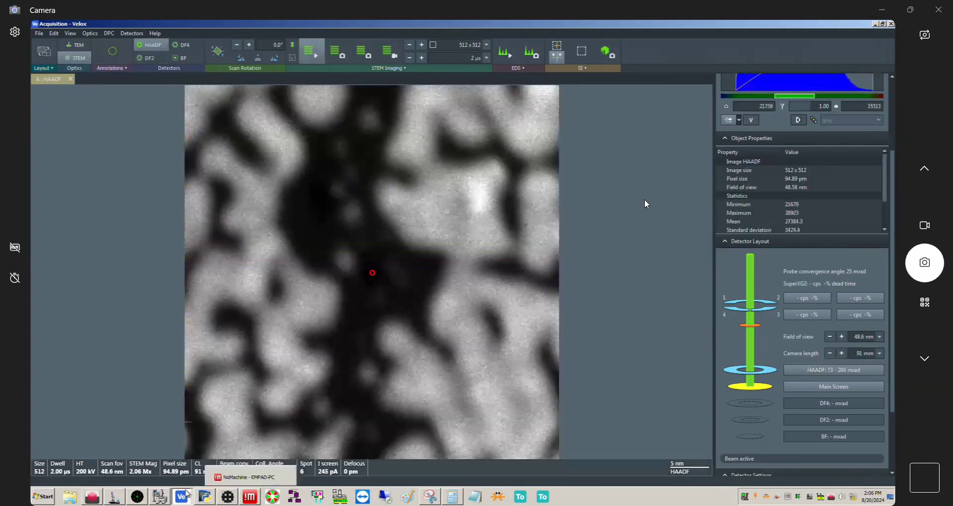
# Back in the TEM interface, centre the bright disc within the HAADF detector's shadow using Diffraction alignment, with the circle overlay hidden
pyautogui.click(152, 499)
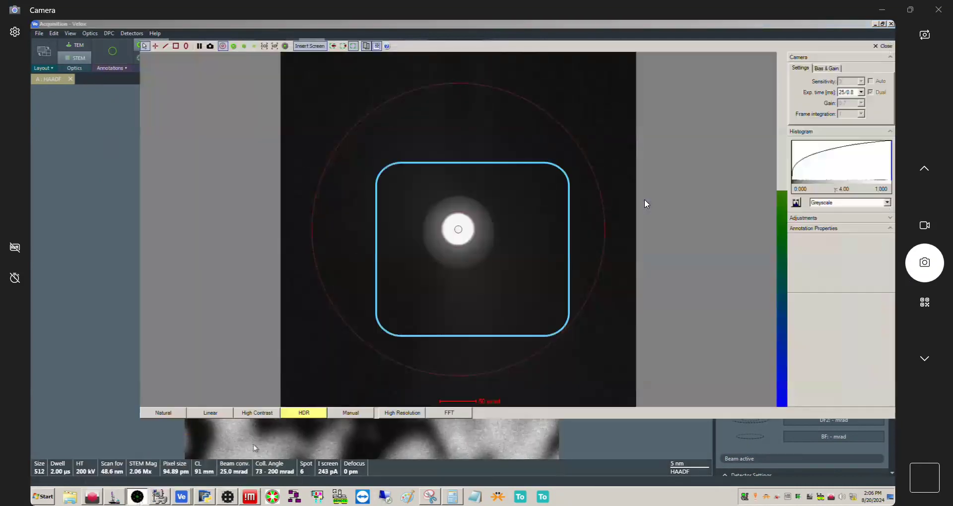
pyautogui.click(115, 497)
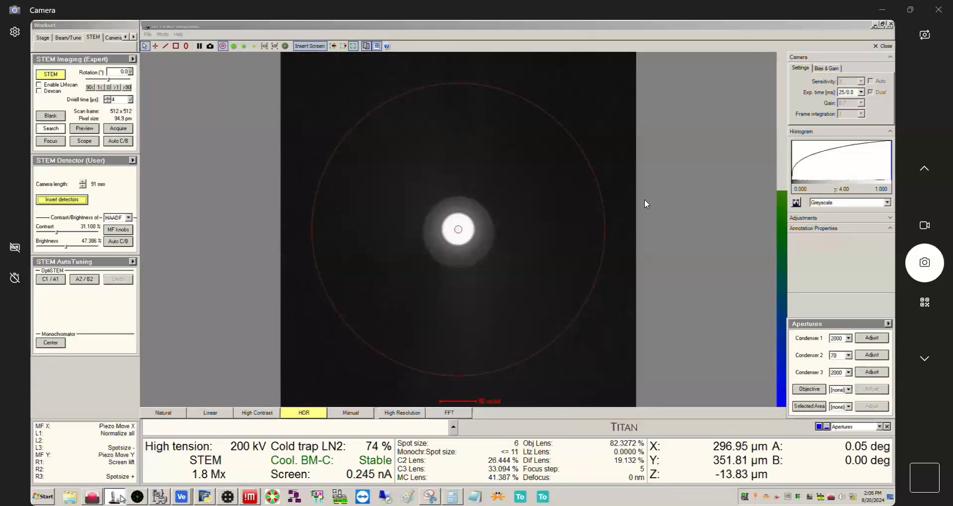
pyautogui.click(864, 426)
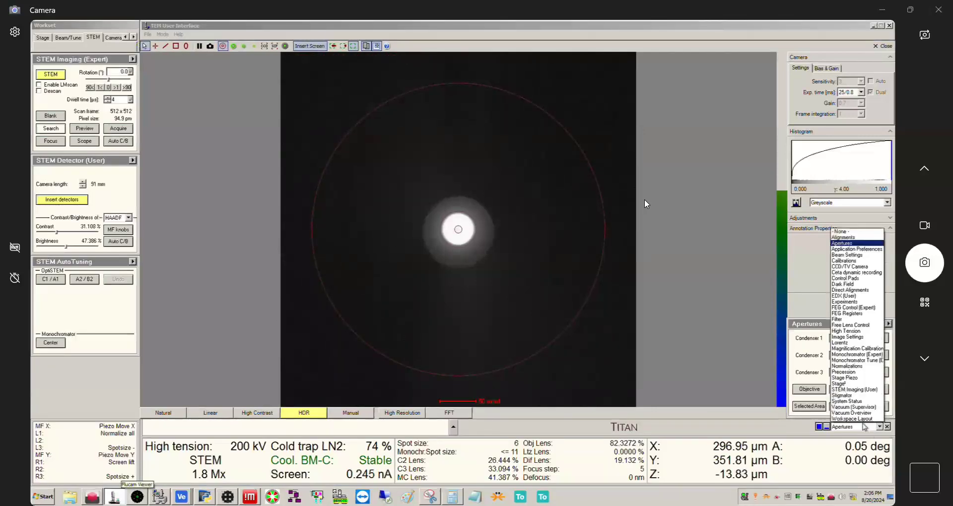
pyautogui.click(869, 292)
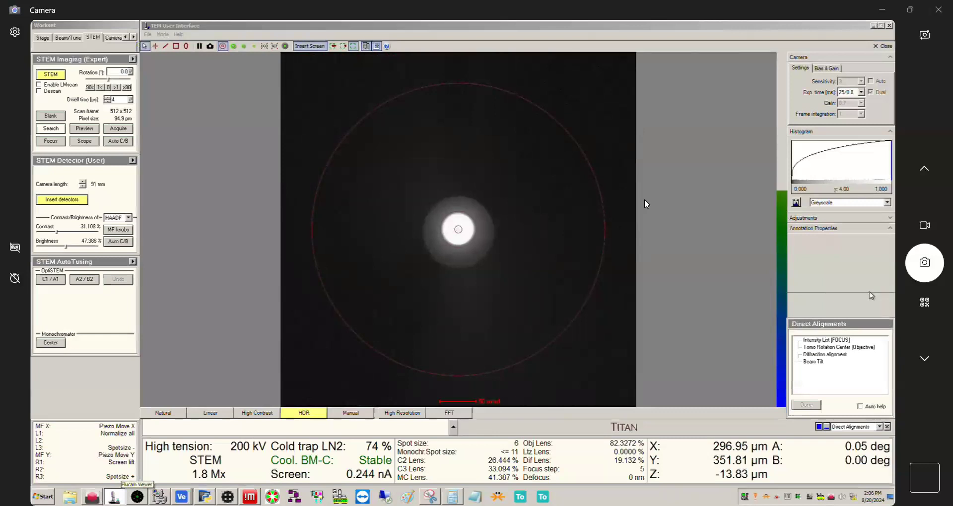
pyautogui.click(825, 354)
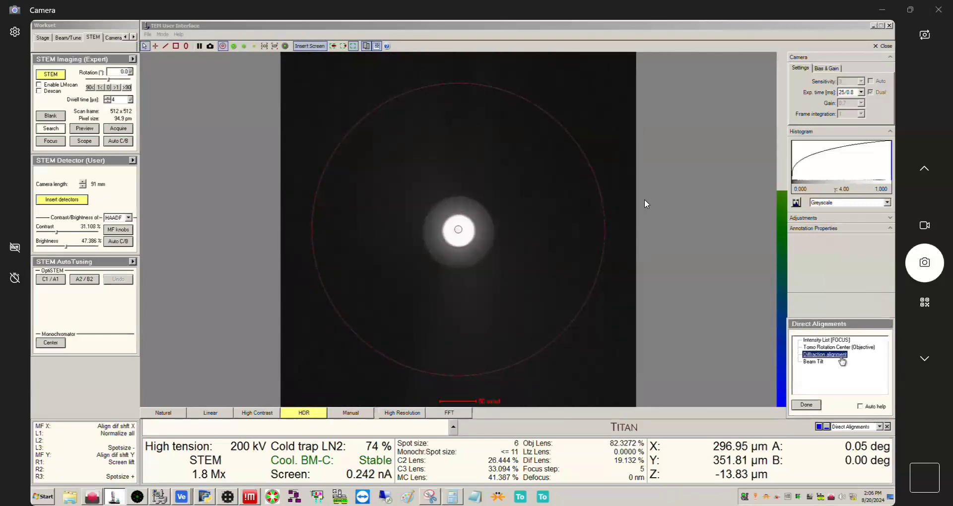
pyautogui.click(225, 46)
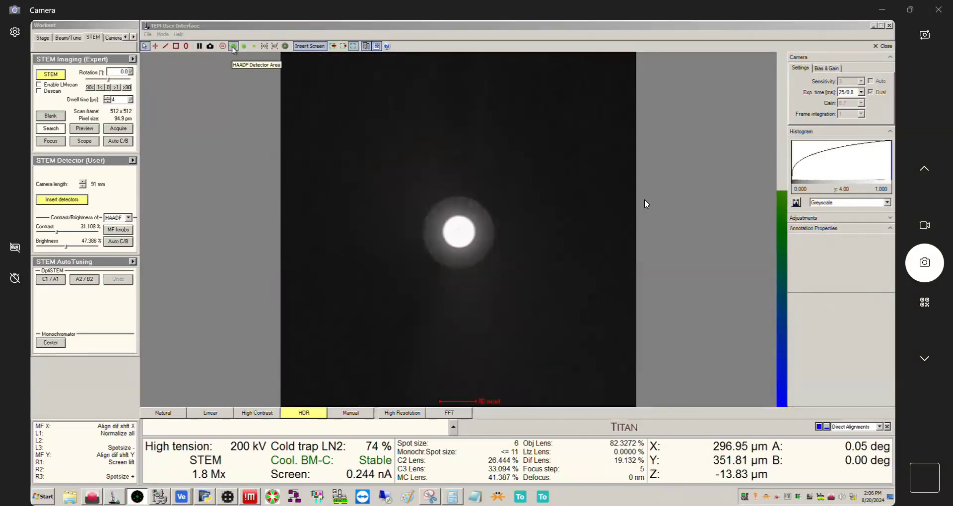
pyautogui.click(244, 46)
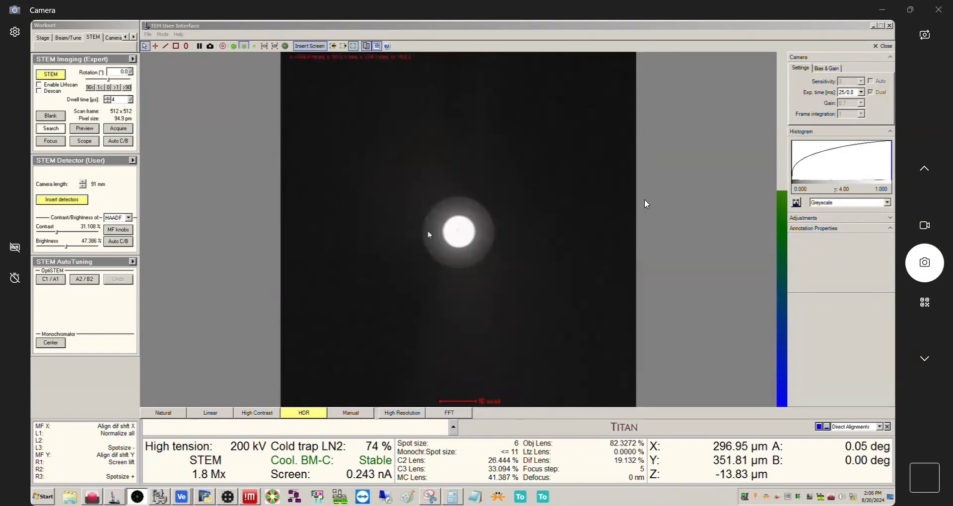
pyautogui.click(878, 427)
pyautogui.click(797, 388)
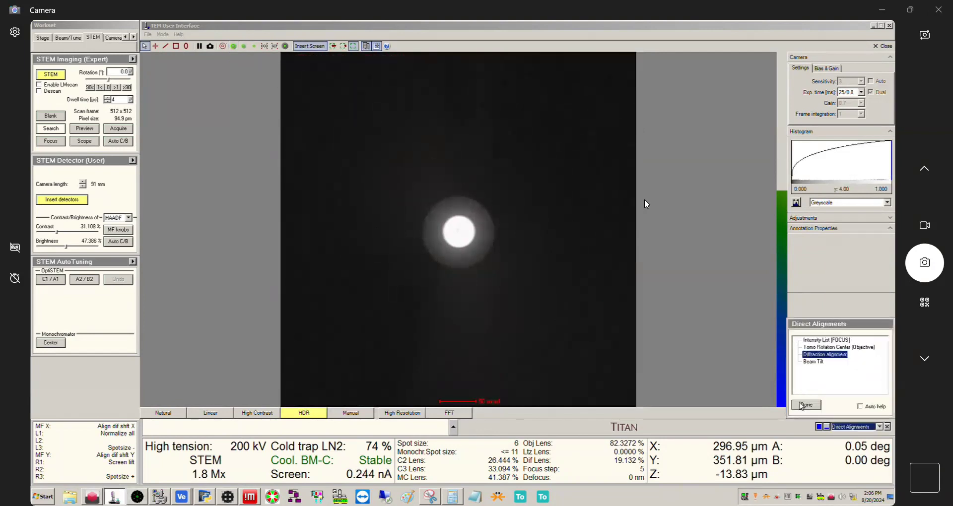
pyautogui.click(800, 404)
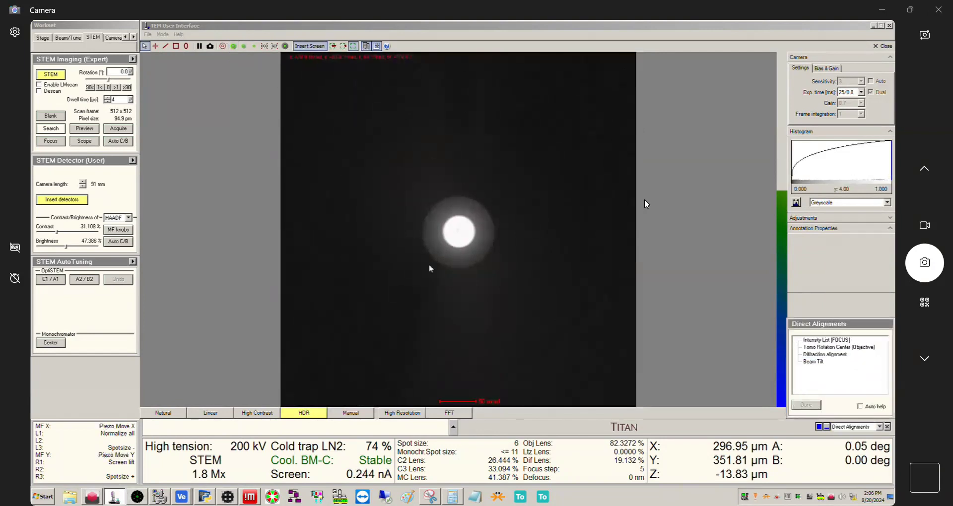
# Switch to Velox Acquisition, collapse the object properties and detector layout sections, and enable the HAADF Scope tool
pyautogui.click(227, 496)
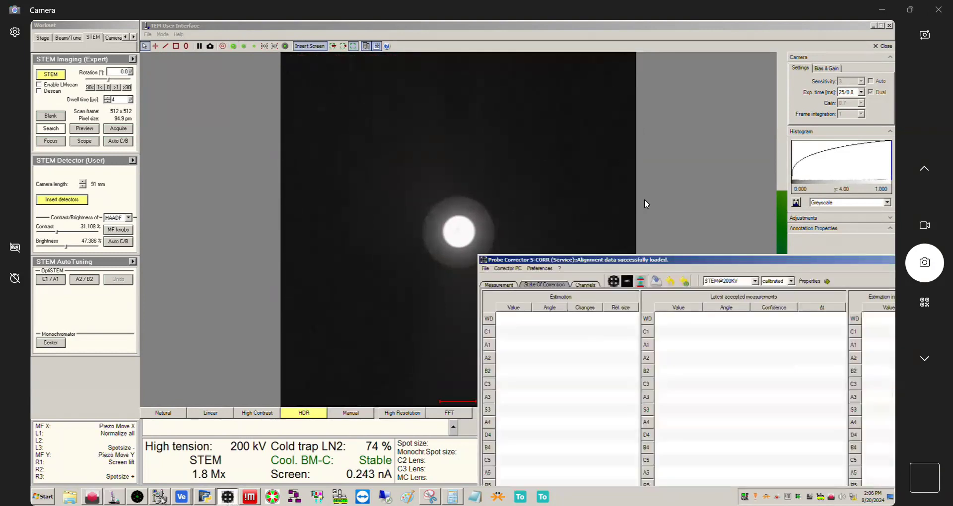
pyautogui.click(180, 497)
pyautogui.click(179, 478)
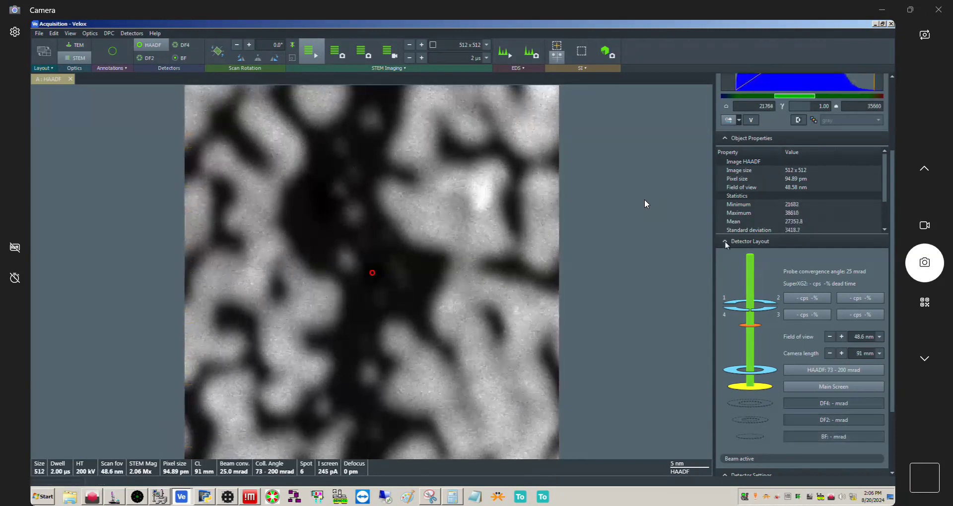
pyautogui.click(754, 241)
pyautogui.click(726, 246)
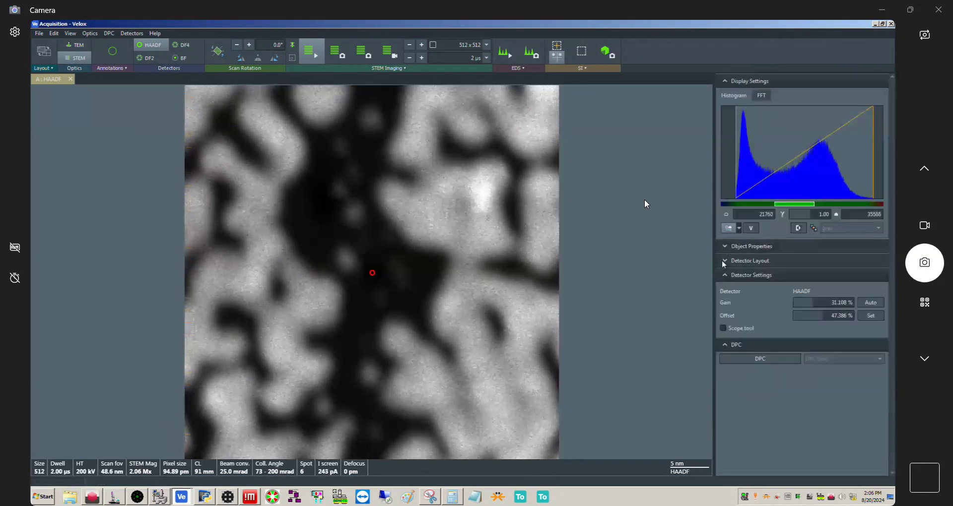
pyautogui.click(734, 330)
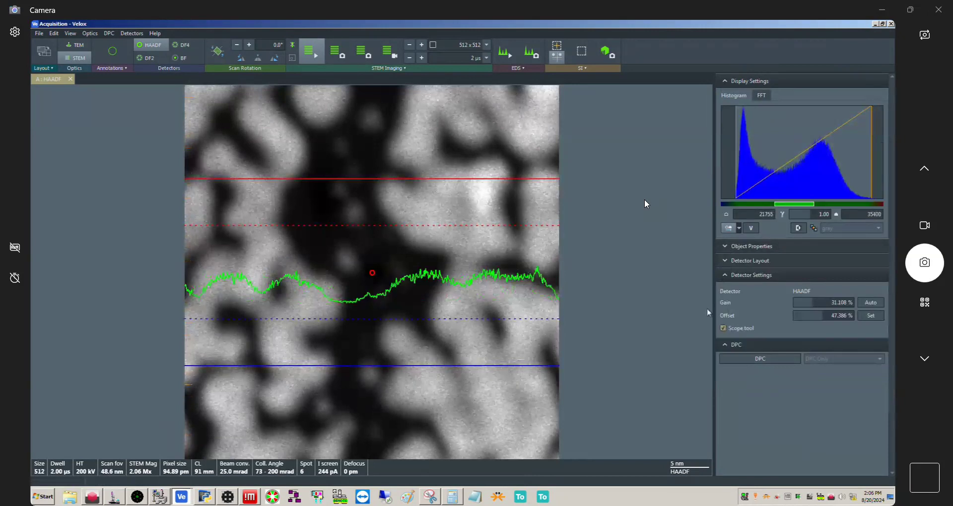
# Set the HAADF detector's offset to 46.387 % and gain to about 34.2 %, keeping the scope trace within the limit lines
pyautogui.click(814, 316)
pyautogui.scroll(-2, 814, 316)
pyautogui.scroll(-5, 814, 316)
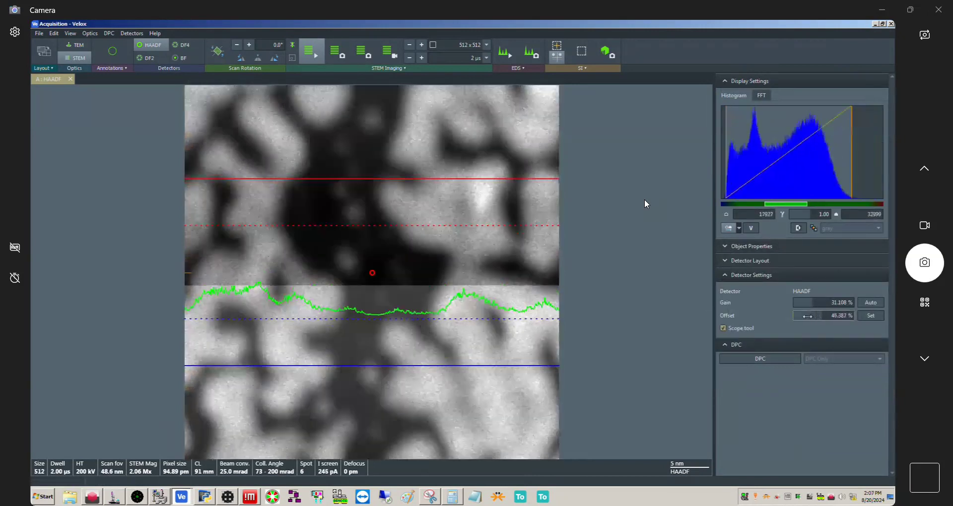
pyautogui.click(812, 302)
pyautogui.scroll(1, 811, 303)
pyautogui.moveTo(812, 302); pyautogui.dragTo(831, 306)
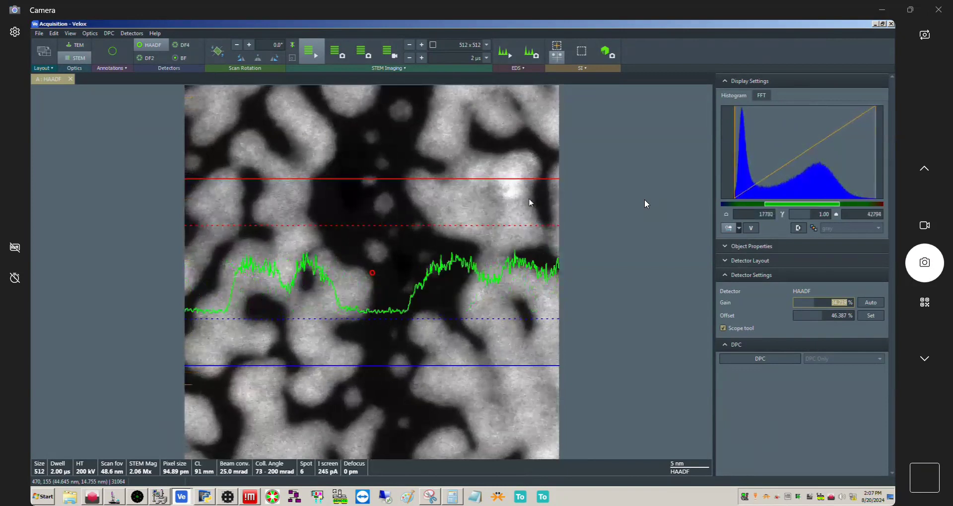
# Lower the HAADF detector's offset to 46.088 % with the Scope tool showing, and turn the Scope tool off
pyautogui.click(723, 328)
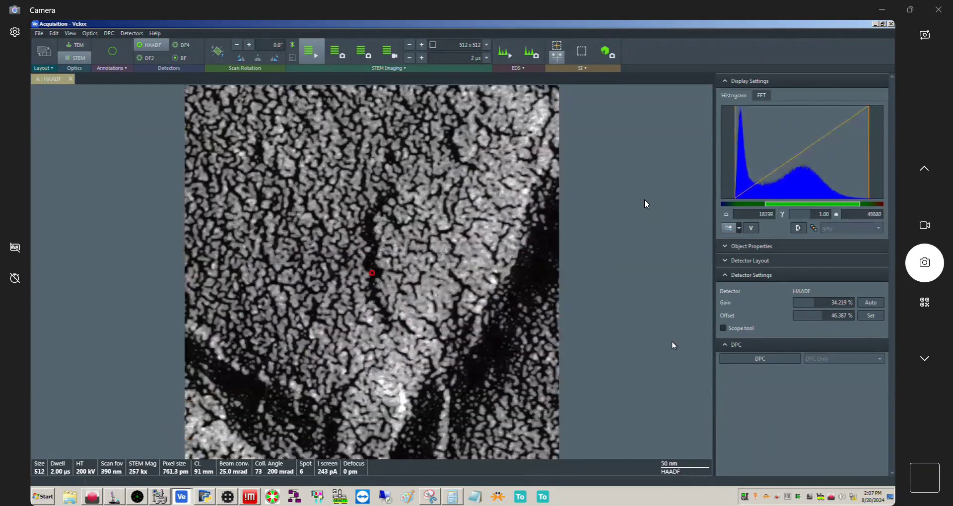
pyautogui.hotkey('alt', 'Tab')
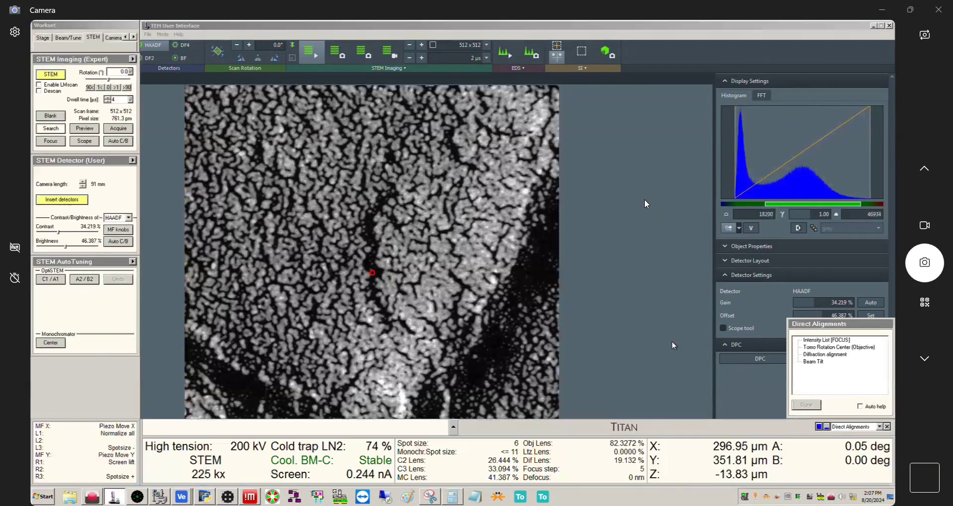
pyautogui.hotkey('alt', 'Tab')
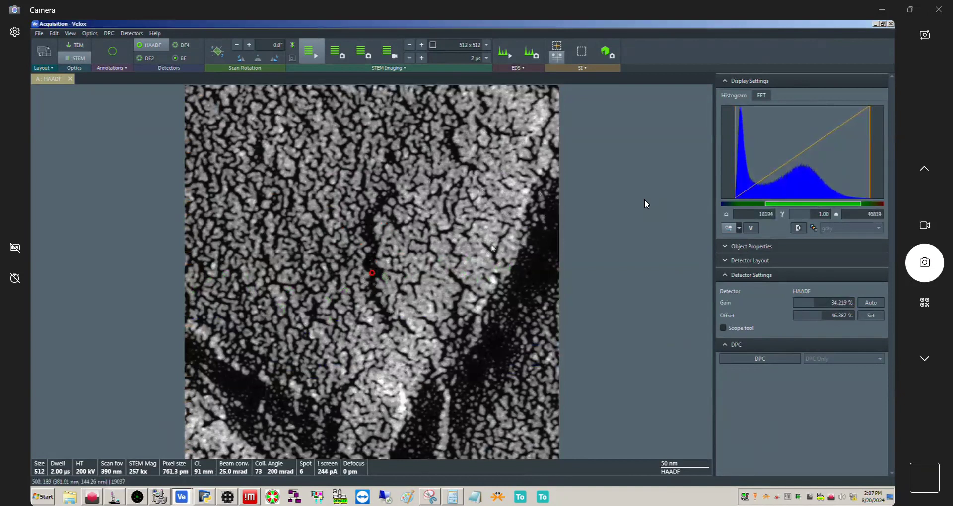
pyautogui.click(751, 330)
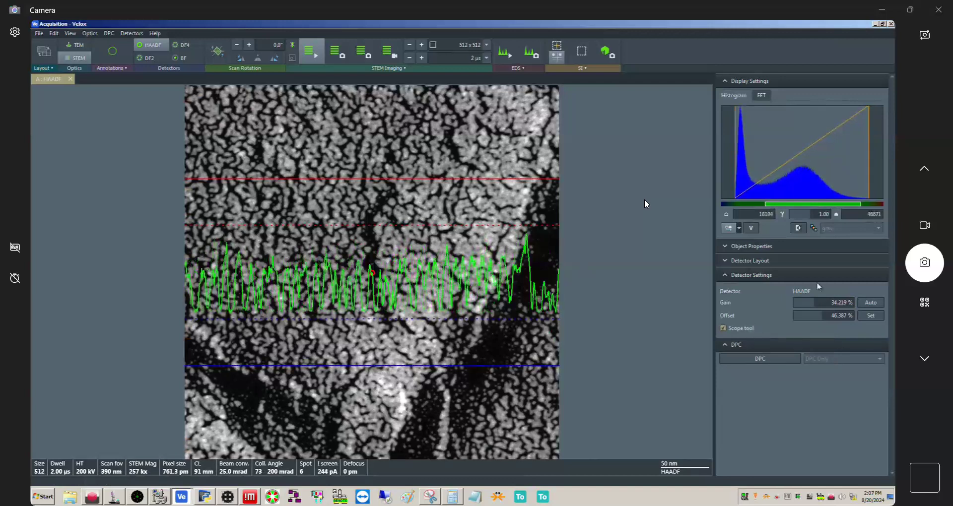
pyautogui.moveTo(827, 316); pyautogui.dragTo(807, 316)
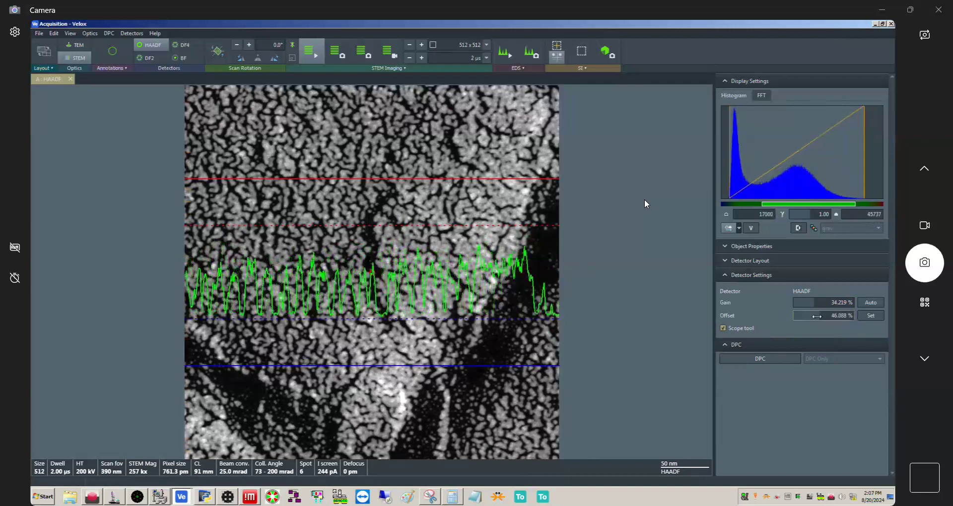
pyautogui.click(725, 328)
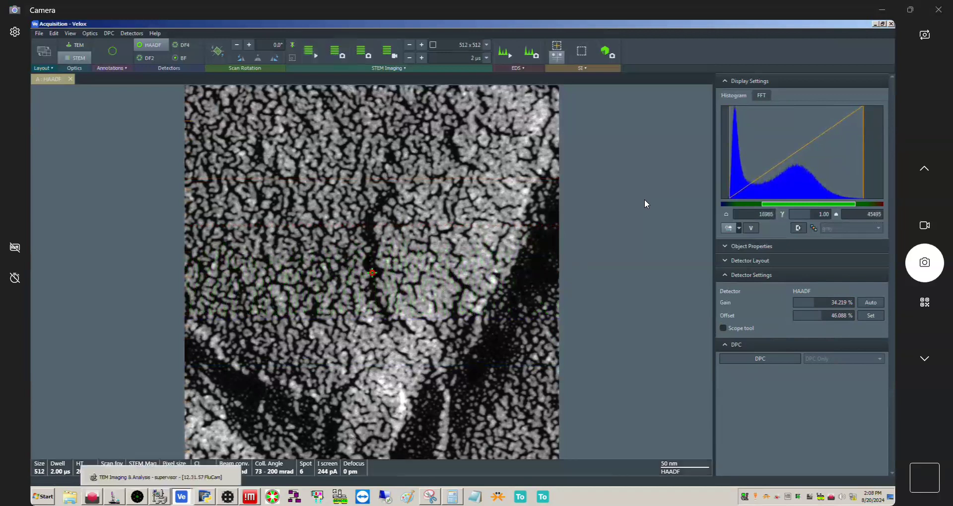
# Switch to the Probe Corrector S-CORR window, reposition it, and show the C1A1 measurement and the Probe State
pyautogui.click(233, 495)
pyautogui.moveTo(573, 261); pyautogui.dragTo(301, 51)
pyautogui.click(237, 78)
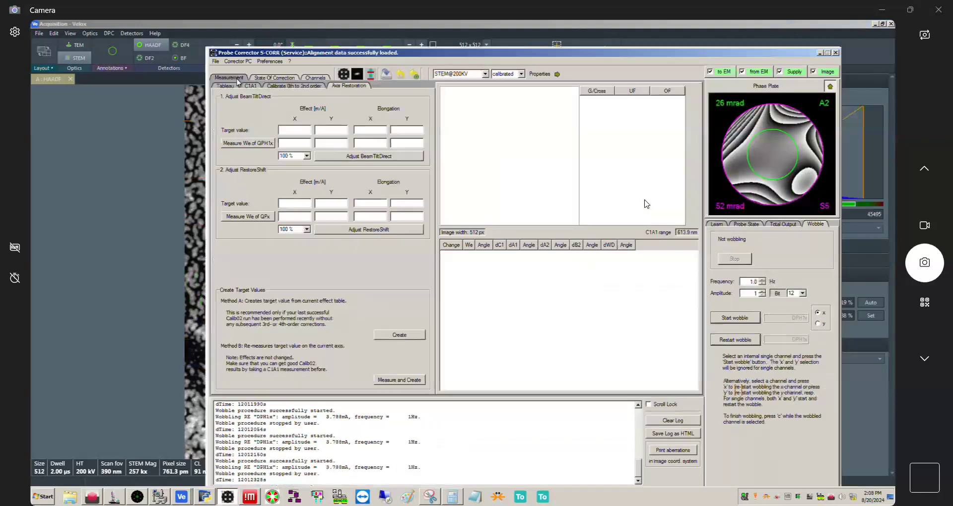
pyautogui.click(251, 86)
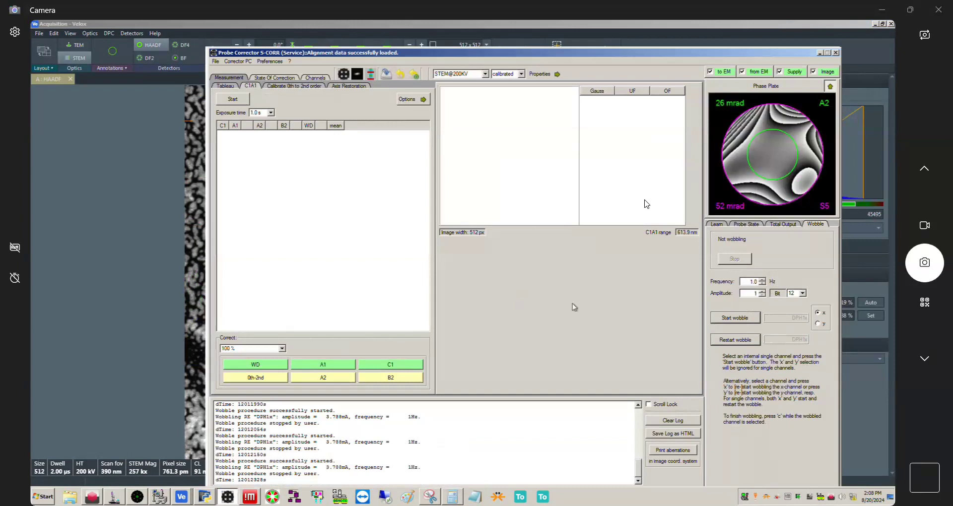
pyautogui.click(751, 225)
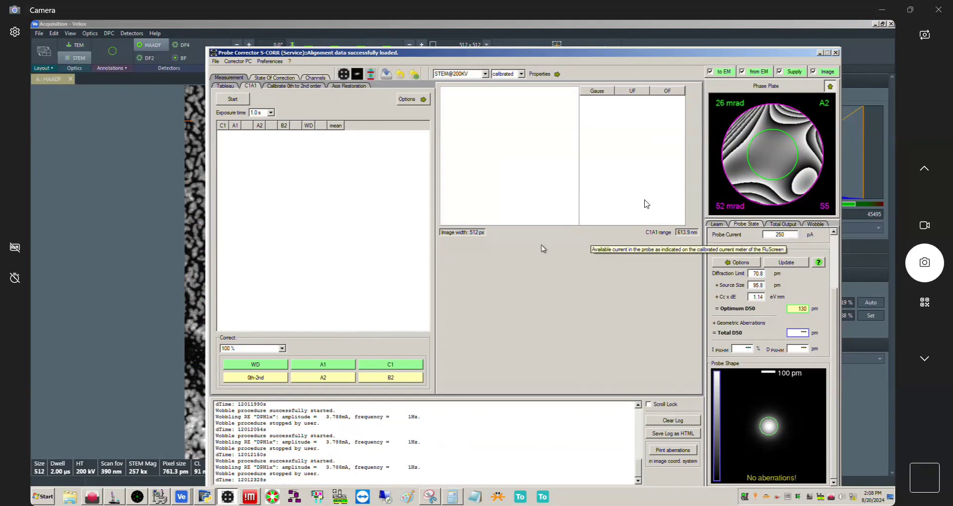
# Open the C1A1 options at Probe Semi Aperture, minimise the probe corrector window, and restart live STEM imaging in Velox
pyautogui.click(407, 99)
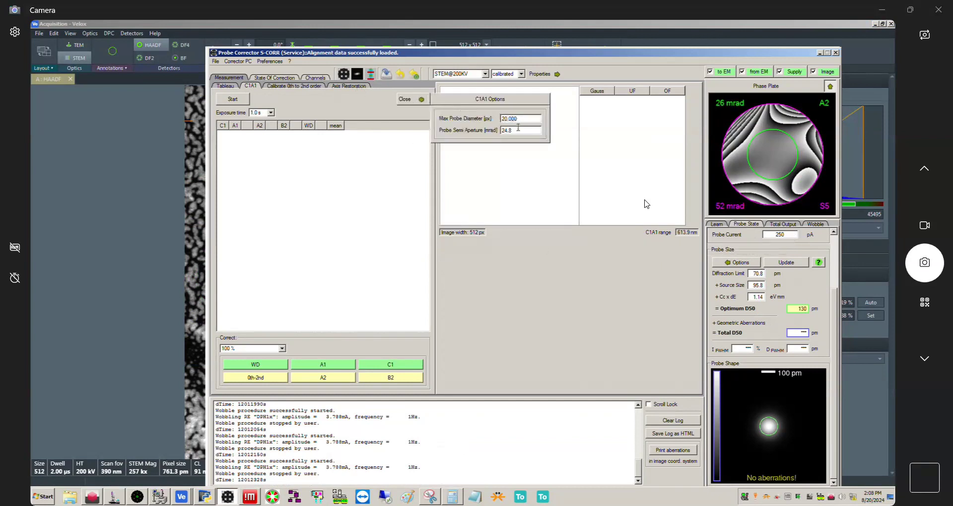
pyautogui.moveTo(522, 131); pyautogui.dragTo(487, 147)
pyautogui.press('Tab')
pyautogui.click(820, 53)
pyautogui.click(309, 51)
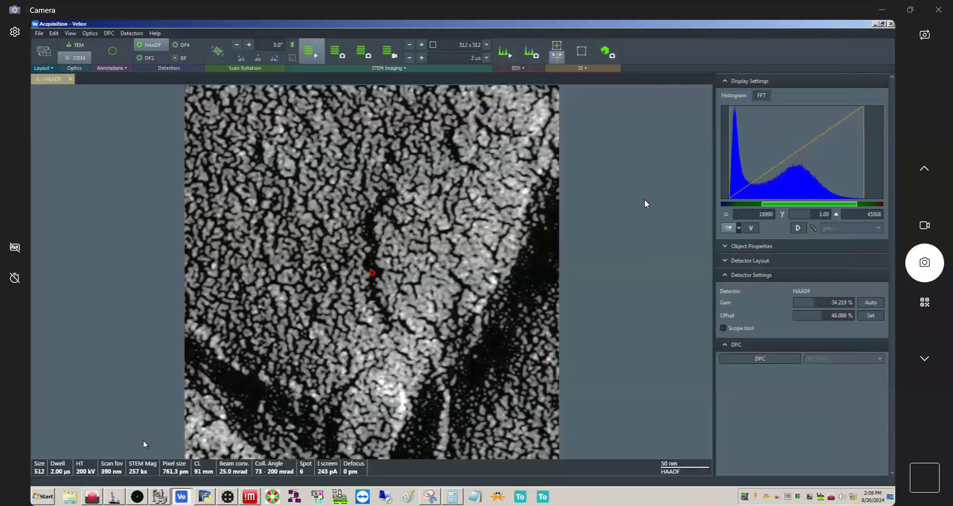
# In the TEM interface with the screen camera showing, set the camera length to 185 mm and centre the bright disc using Diffraction alignment
pyautogui.click(182, 500)
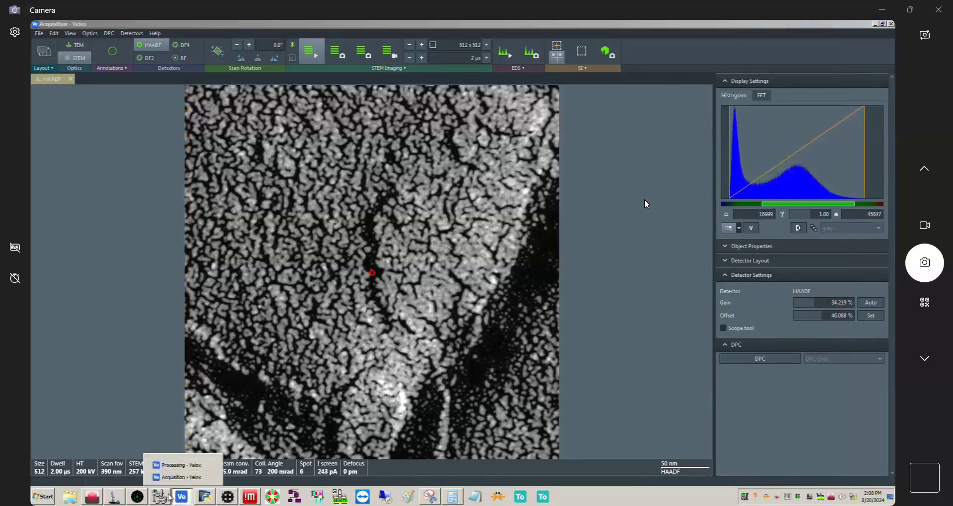
pyautogui.click(117, 497)
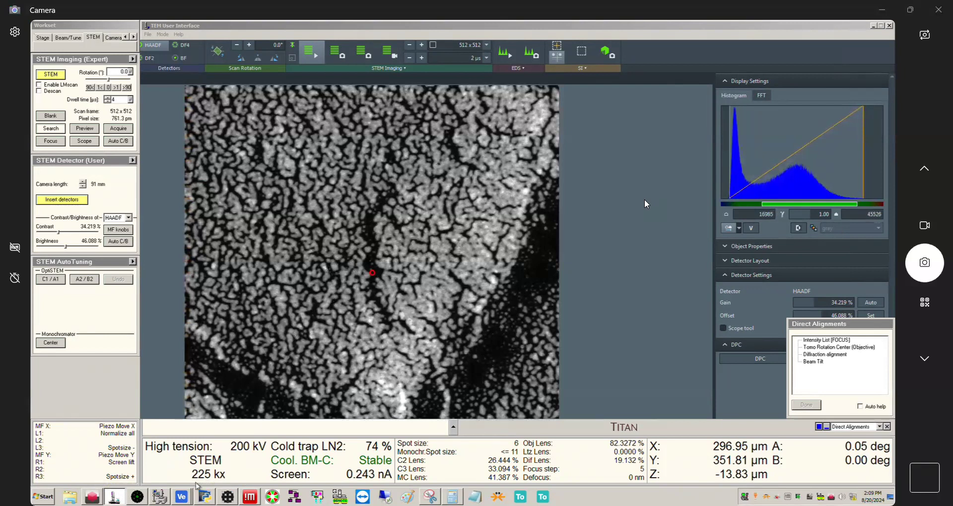
pyautogui.click(137, 499)
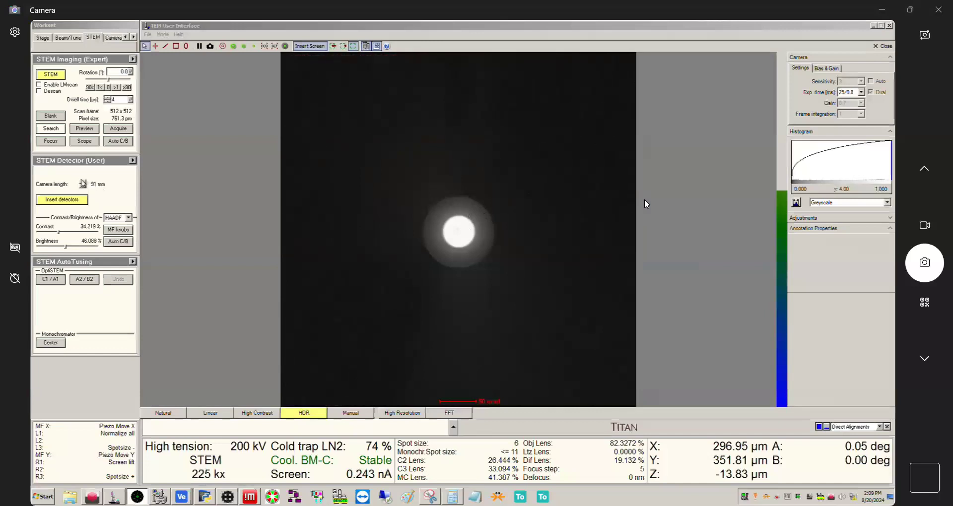
pyautogui.click(83, 182)
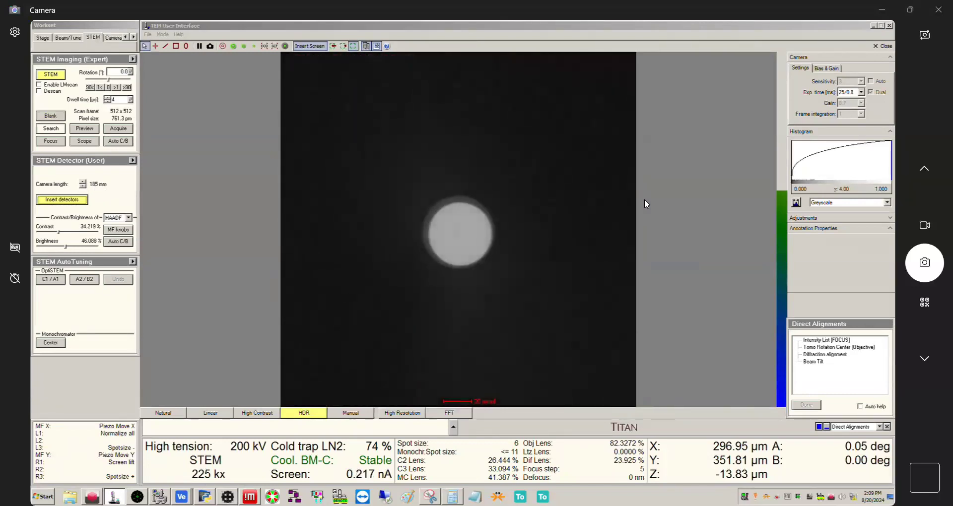
pyautogui.click(824, 355)
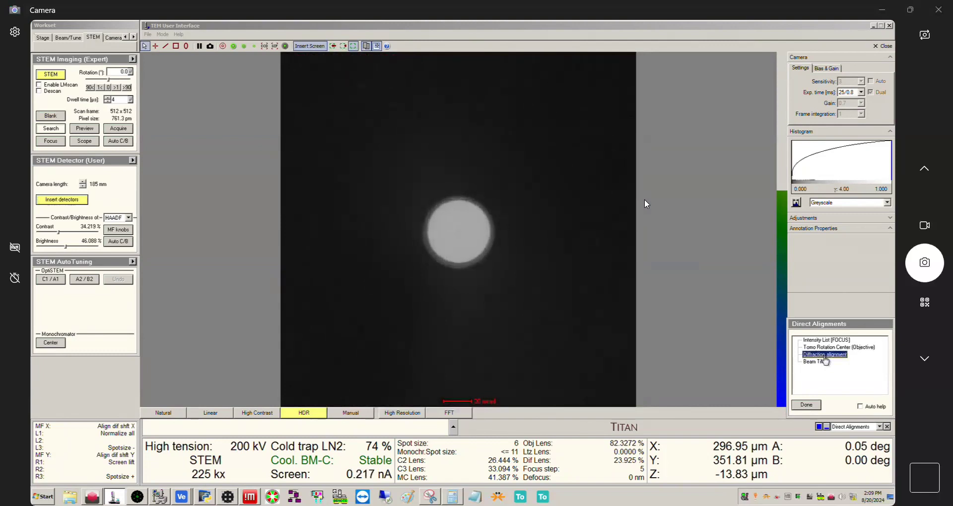
pyautogui.click(806, 405)
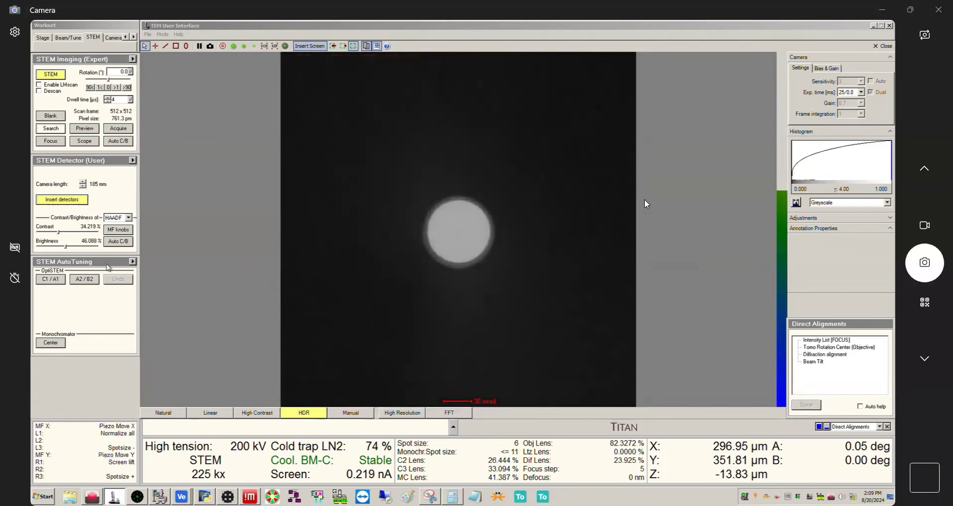
# Switch to Velox Acquisition, enable the Ceta camera controls, and start its live Camera View
pyautogui.click(183, 496)
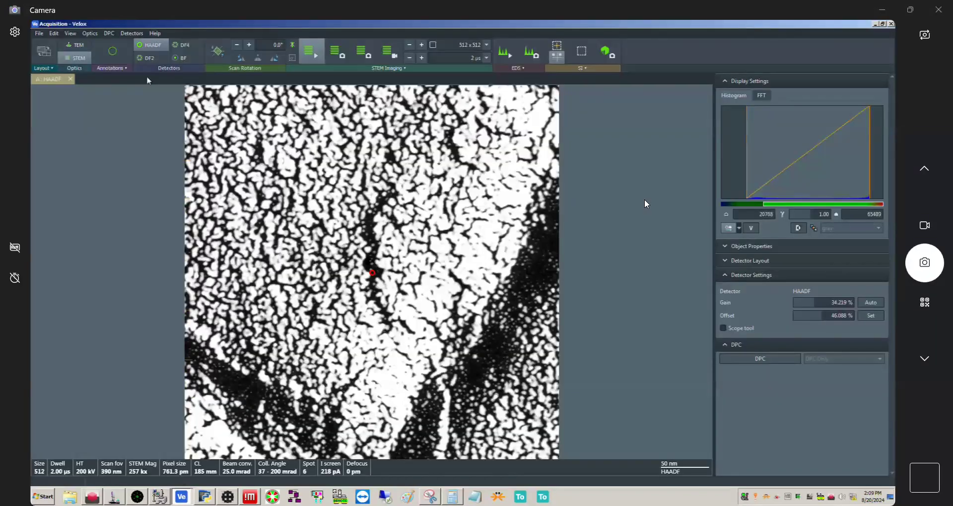
pyautogui.click(132, 33)
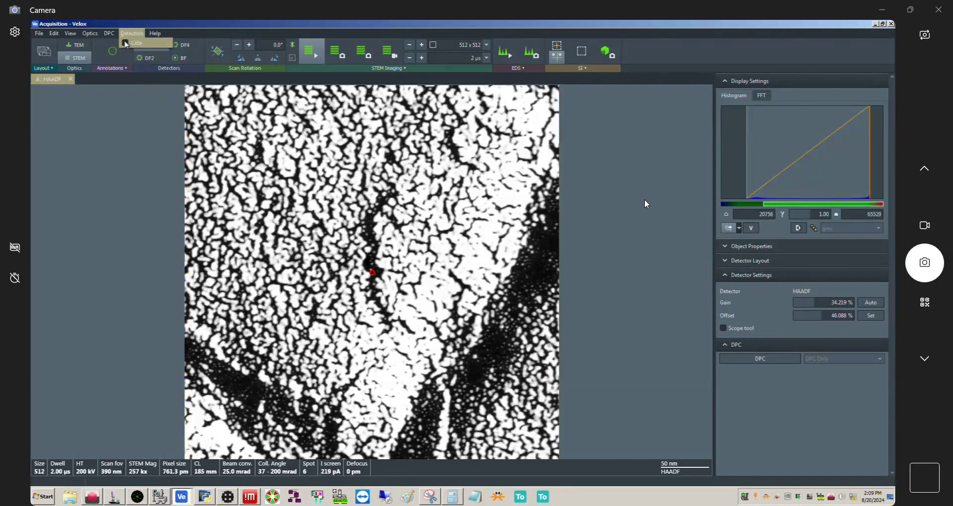
pyautogui.click(126, 43)
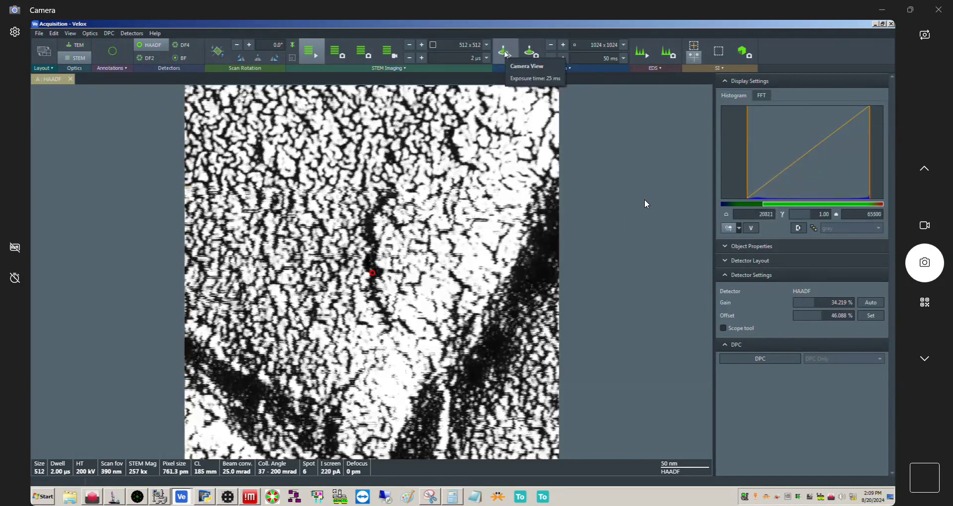
pyautogui.click(507, 54)
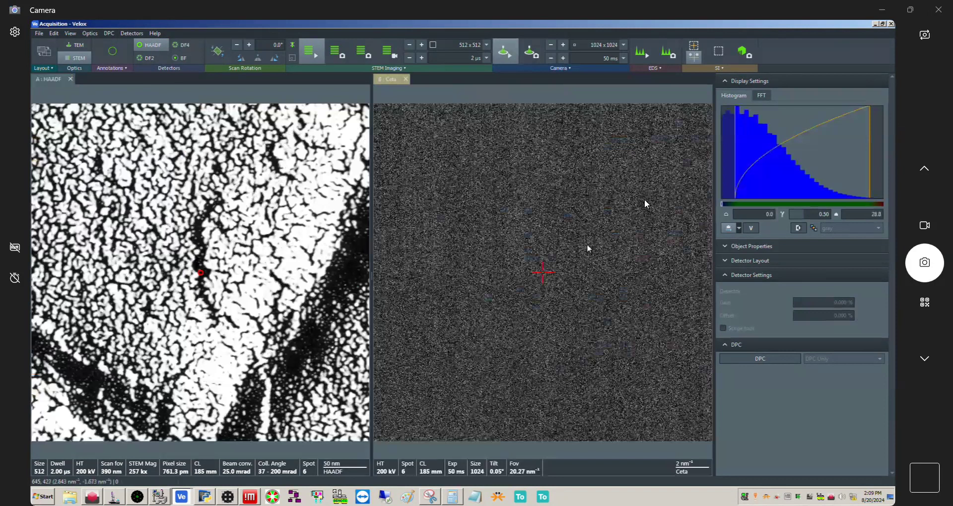
# Expand the detector layout section and set the Ceta camera to the half-size 1024 x 1024 readout
pyautogui.click(728, 261)
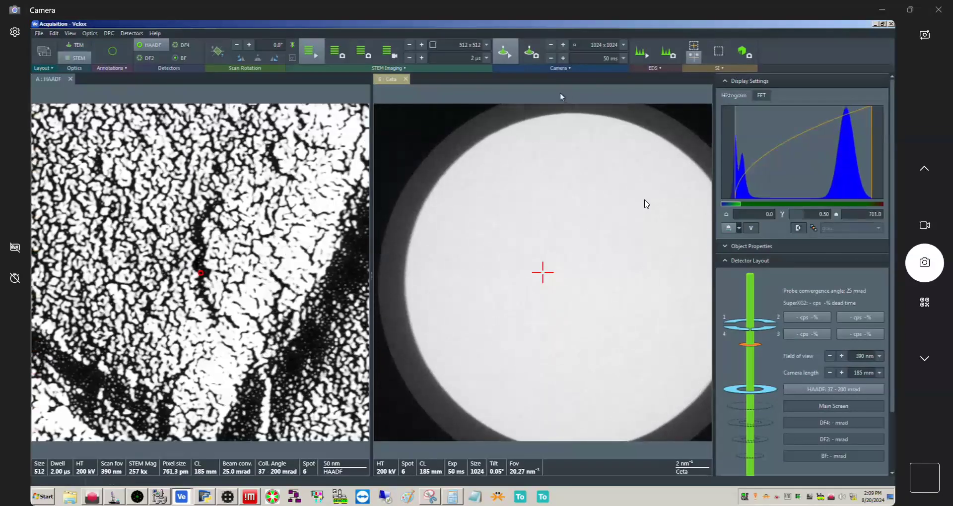
pyautogui.click(578, 45)
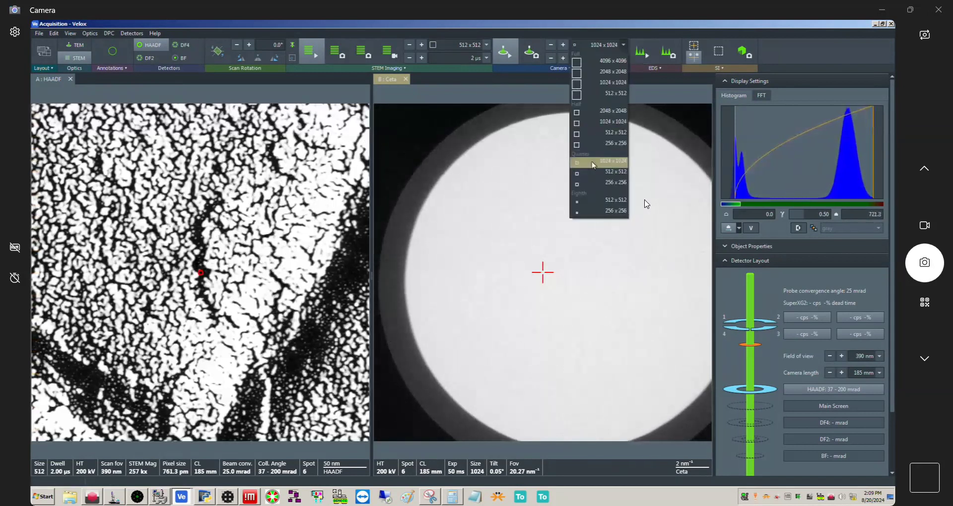
pyautogui.click(596, 121)
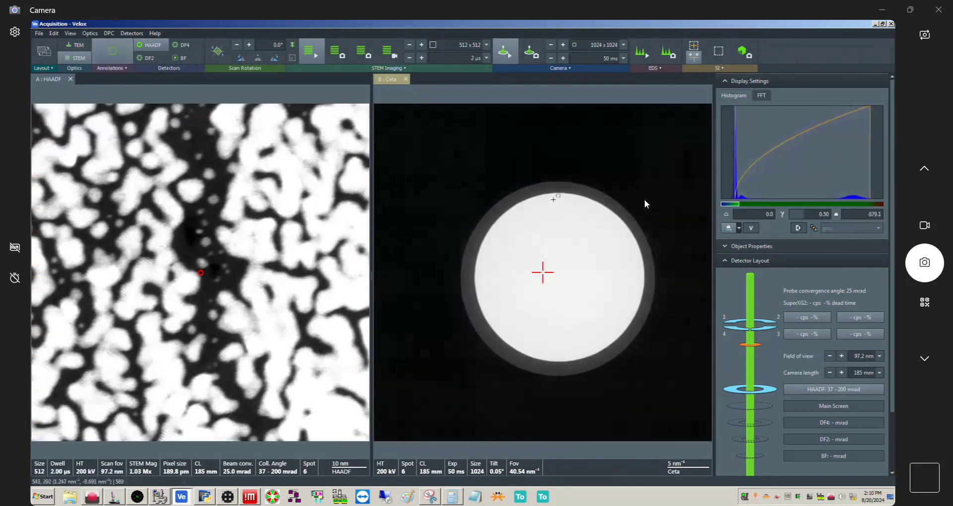
# Draw a circle annotation about 256 px in radius around the bright disc in the Ceta image, aligned with the disc's edge
pyautogui.moveTo(557, 201); pyautogui.dragTo(706, 348)
pyautogui.moveTo(590, 339)
pyautogui.mouseDown()
pyautogui.moveTo(527, 335)
pyautogui.moveTo(558, 343)
pyautogui.moveTo(562, 362)
pyautogui.mouseUp()
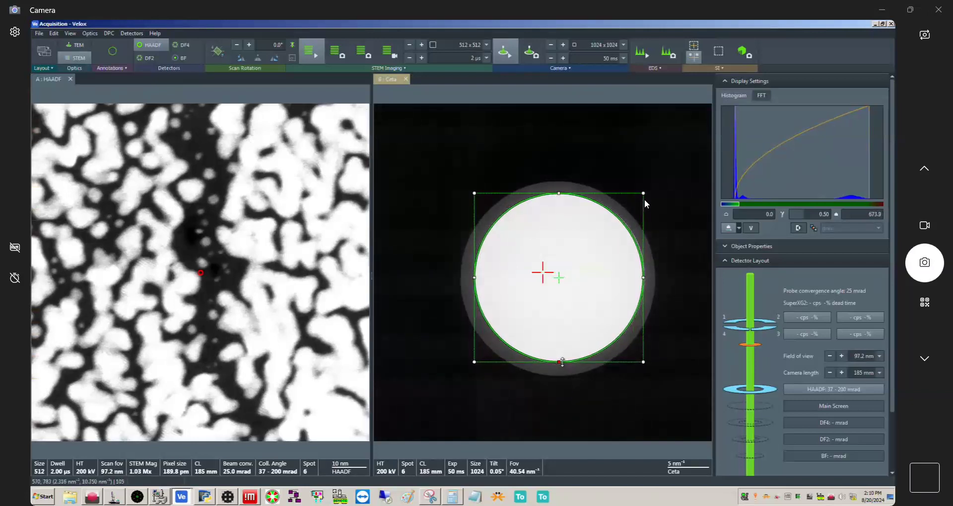
pyautogui.click(632, 242)
pyautogui.moveTo(633, 242); pyautogui.dragTo(632, 242)
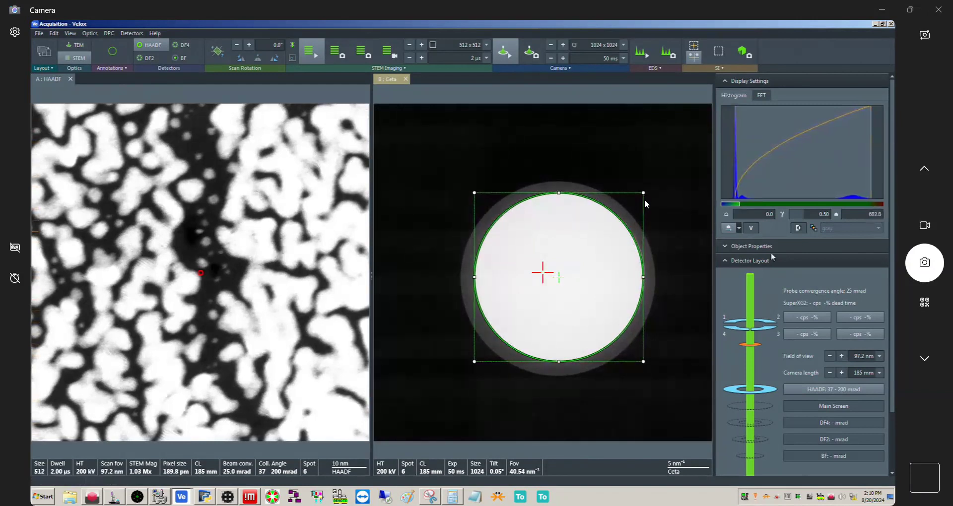
# Collapse the detector layout and expand the circle's object properties to read its radius in reciprocal nanometres
pyautogui.click(724, 261)
pyautogui.click(726, 246)
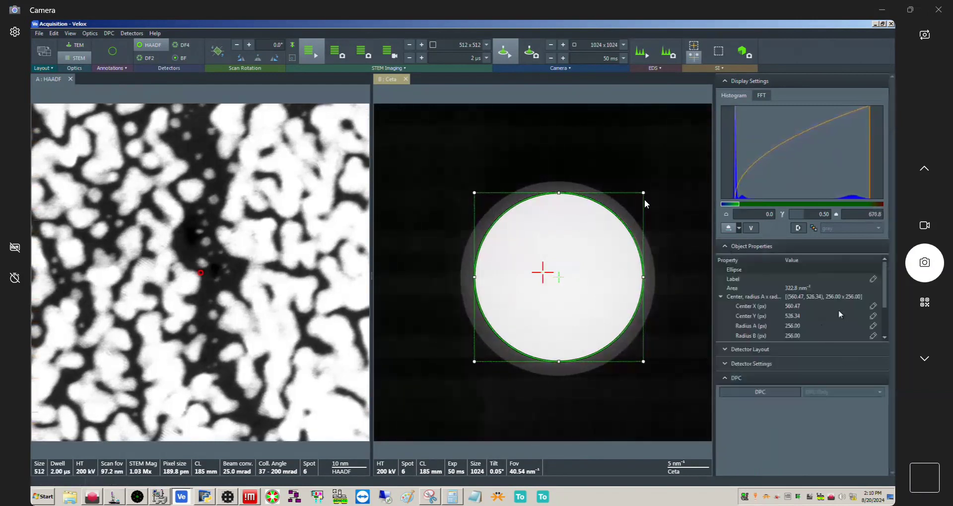
pyautogui.scroll(-2, 840, 314)
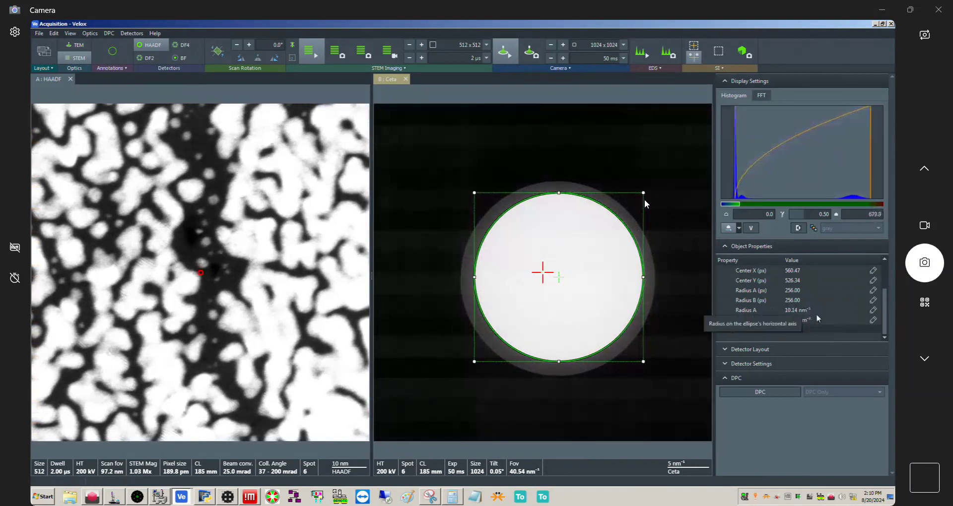
# In Calculator, multiply the circle's radius of 10.14 by 0.00251 to get the convergence angle
pyautogui.click(449, 498)
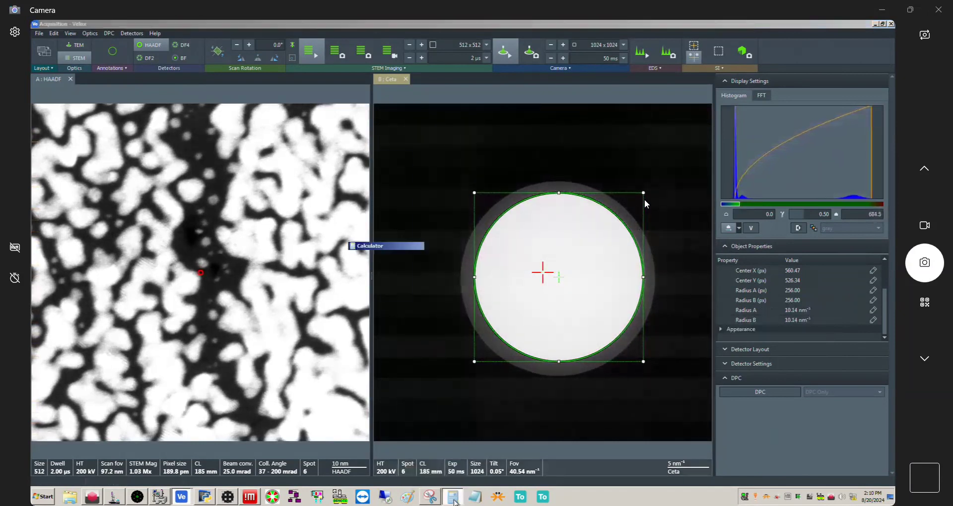
pyautogui.click(346, 218)
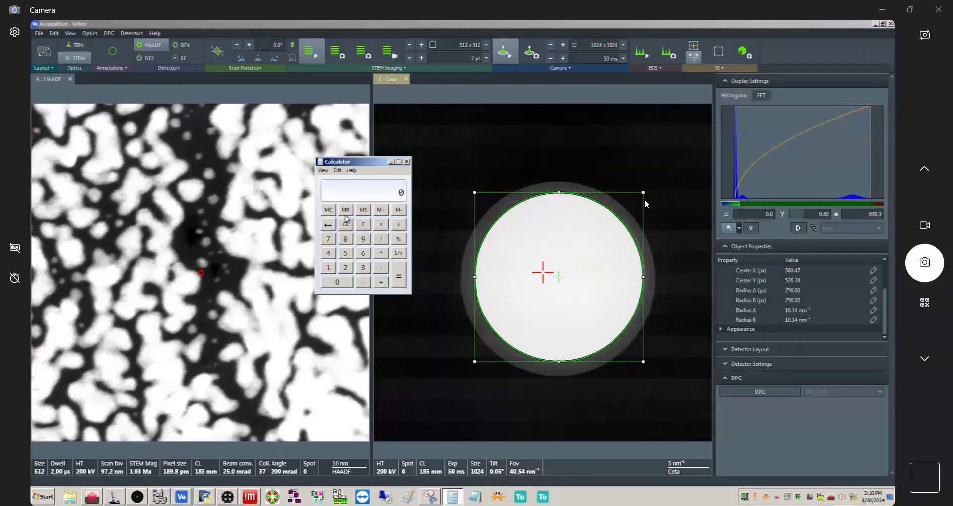
pyautogui.write('10.14 * ')
pyautogui.write('0.00251')
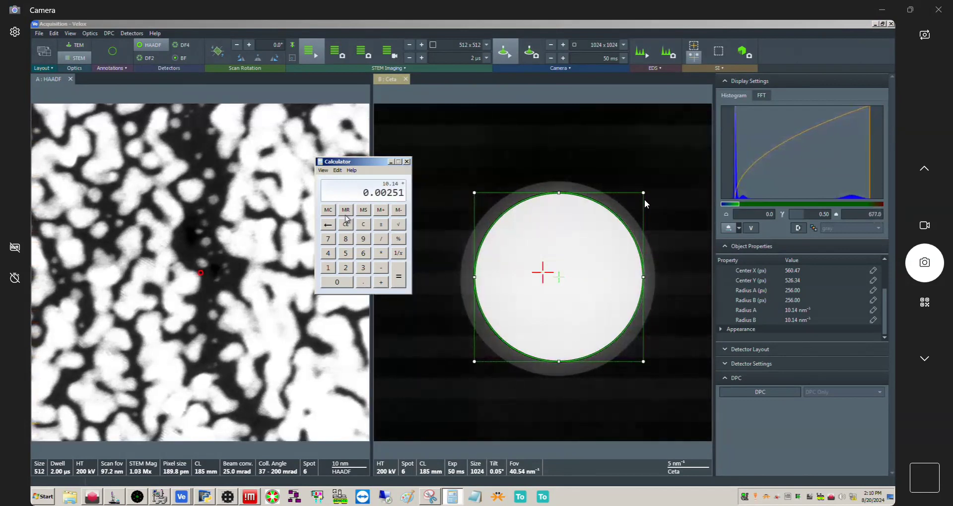
pyautogui.press('Return')
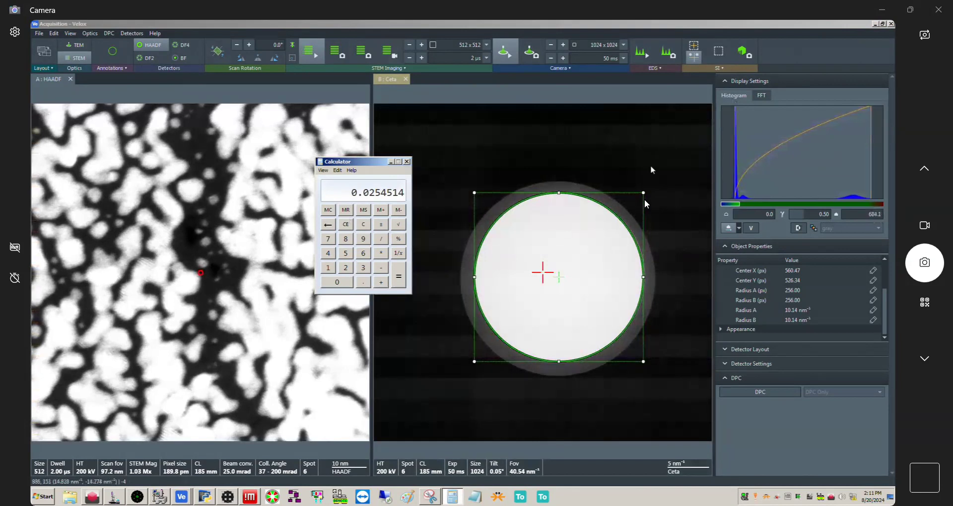
# Refit the circle annotation to the edge of the bright disc in the Ceta image, centred at about 562, 527 px
pyautogui.moveTo(602, 207); pyautogui.dragTo(625, 220)
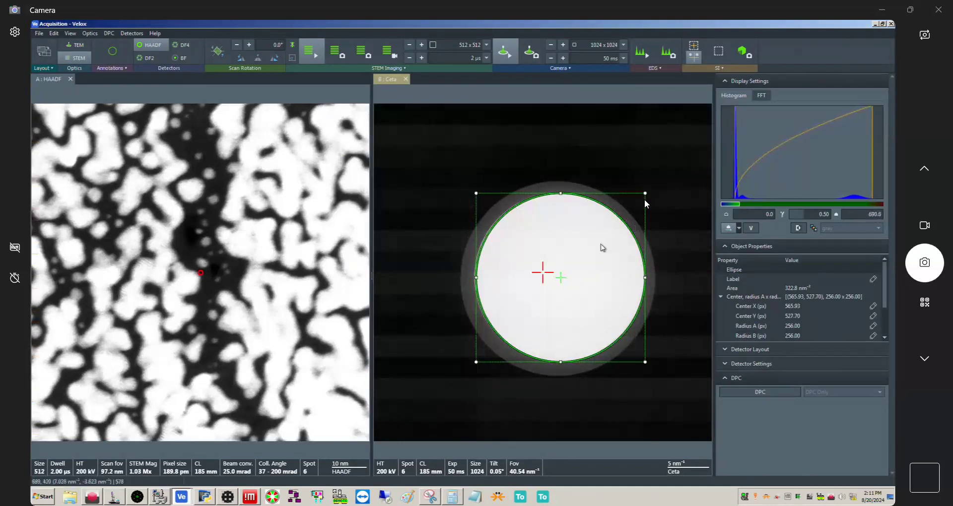
pyautogui.scroll(2, 582, 267)
pyautogui.scroll(1, 566, 244)
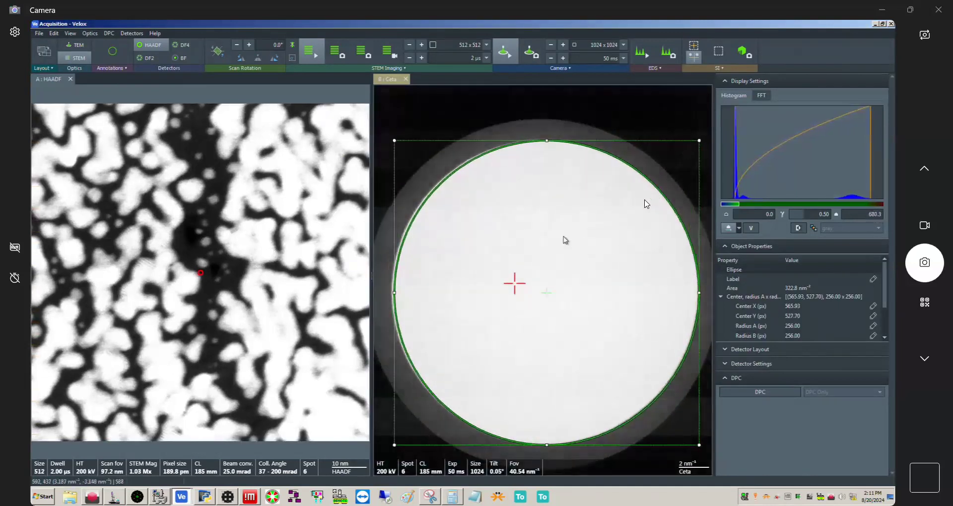
pyautogui.moveTo(675, 206); pyautogui.dragTo(675, 214)
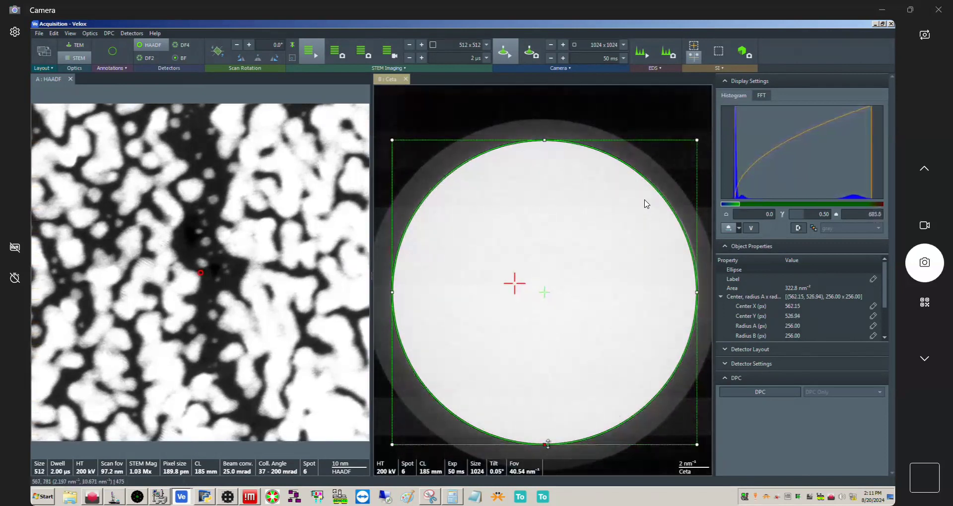
# Resize and reposition the circle annotation around the bright disc to about 255 px in radius, centred near 564, 527 px, and display its reciprocal-nanometre radius
pyautogui.moveTo(546, 445); pyautogui.dragTo(547, 445)
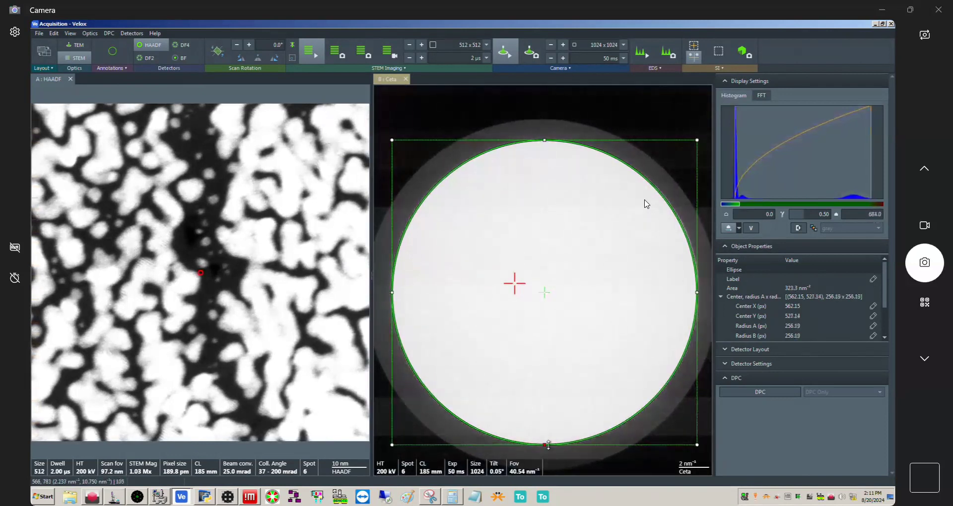
pyautogui.scroll(-2, 828, 293)
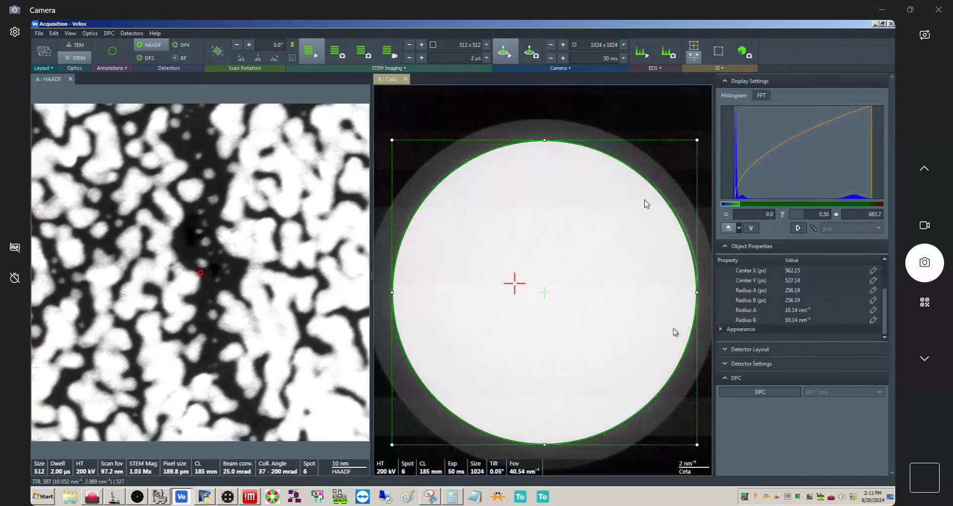
pyautogui.moveTo(545, 445); pyautogui.dragTo(587, 434)
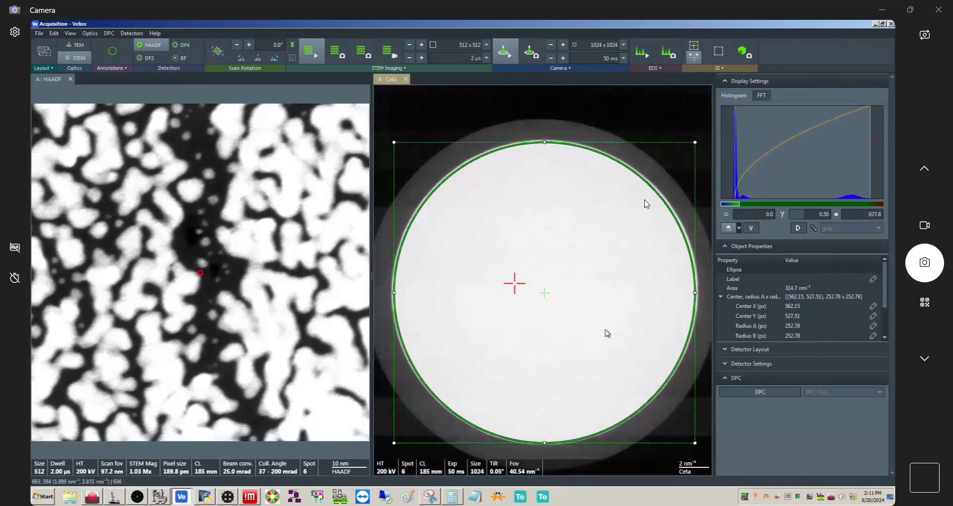
pyautogui.moveTo(620, 419); pyautogui.dragTo(615, 424)
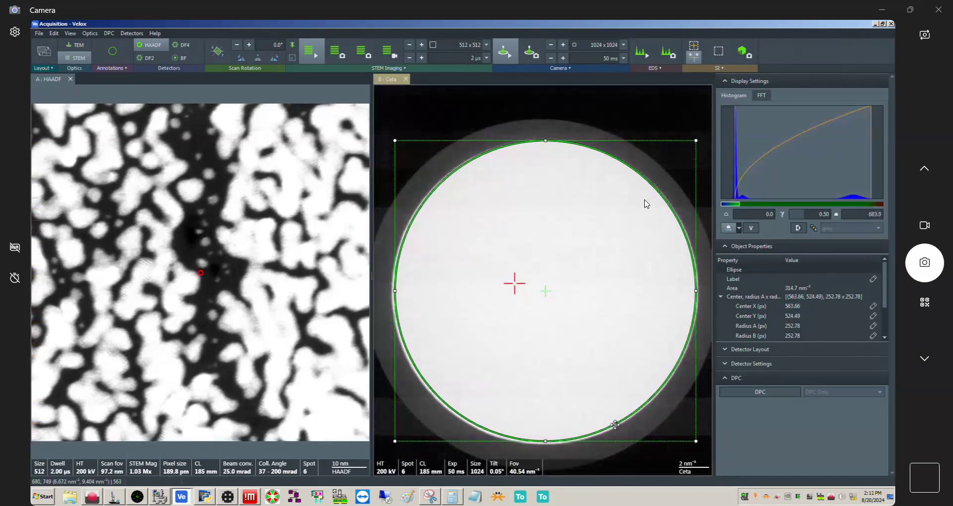
pyautogui.moveTo(545, 442); pyautogui.dragTo(545, 446)
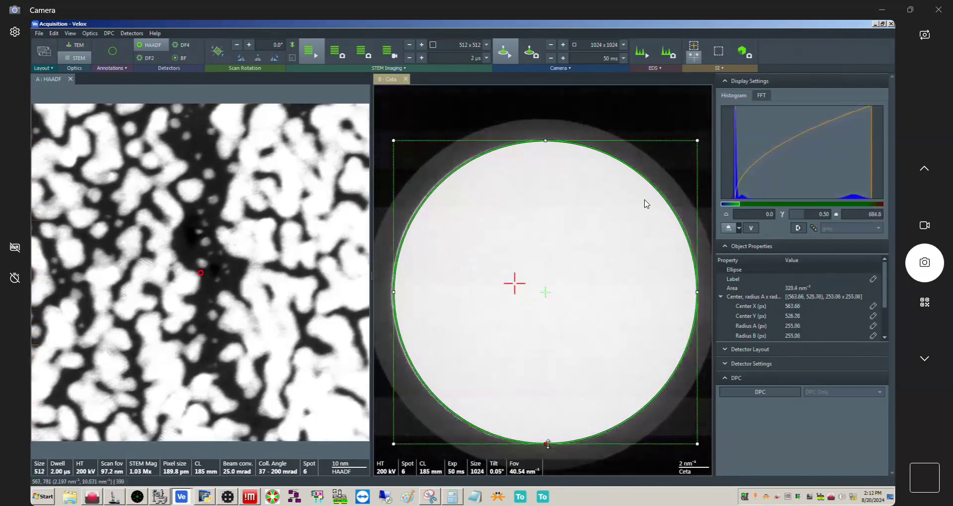
pyautogui.scroll(-1, 847, 312)
pyautogui.scroll(-1, 847, 313)
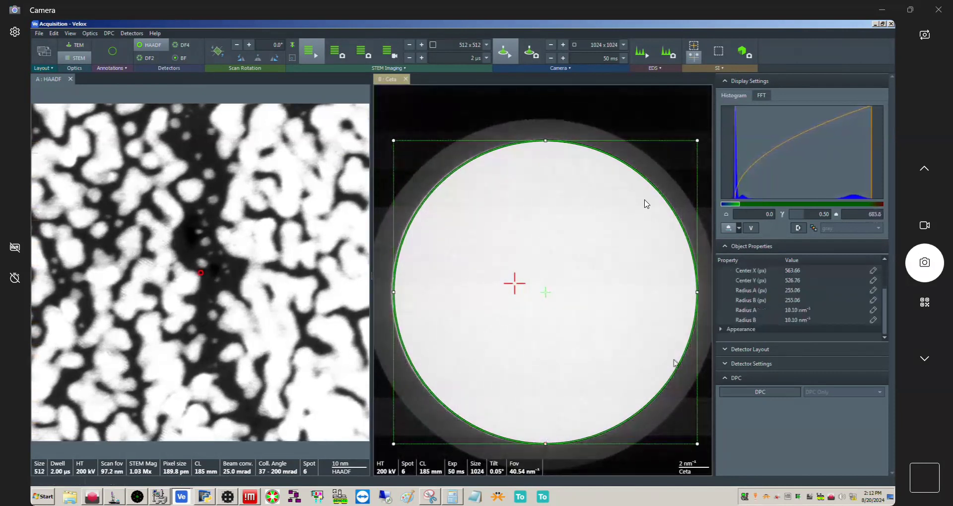
# In Calculator, multiply the refitted circle's radius of 10.1 by 0.00251 to get the convergence angle, and return to Velox
pyautogui.hotkey('alt', 'Tab')
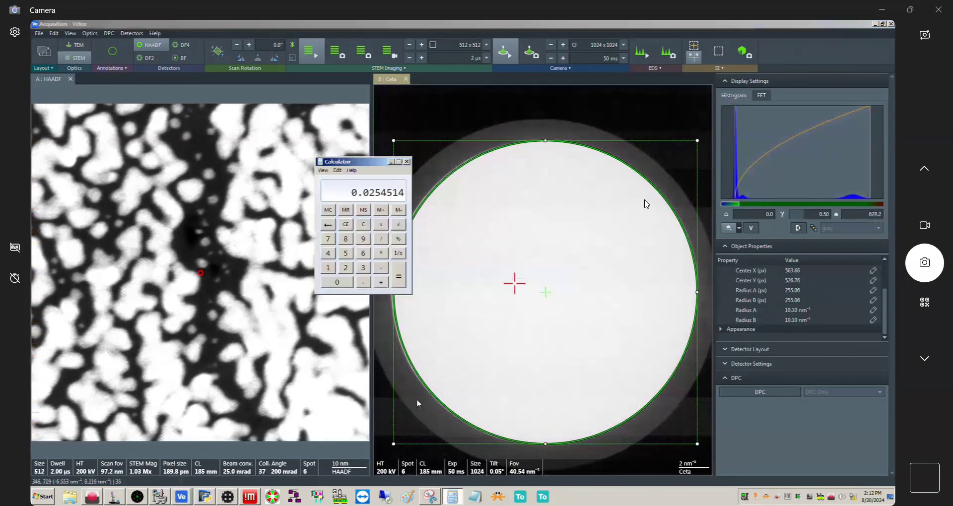
pyautogui.press('Escape')
pyautogui.write('10.1*')
pyautogui.write('0.025351')
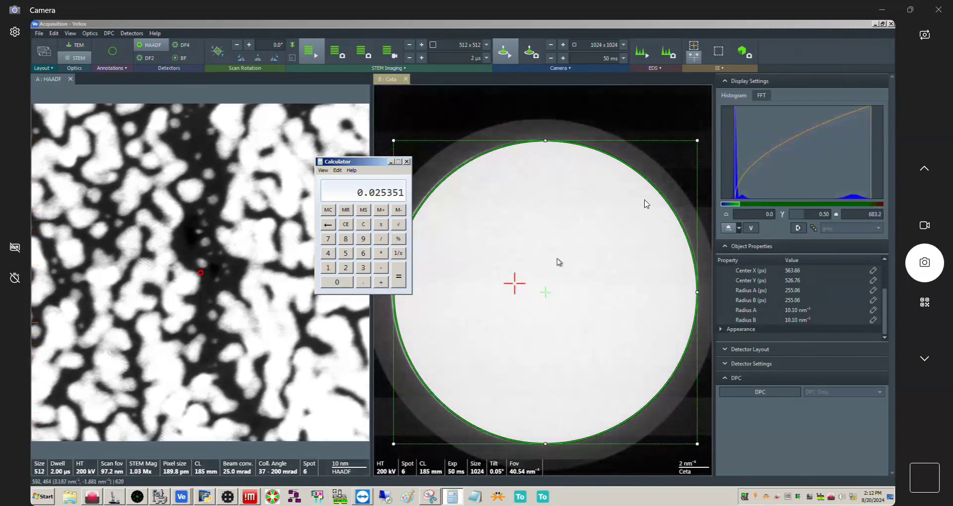
pyautogui.click(421, 370)
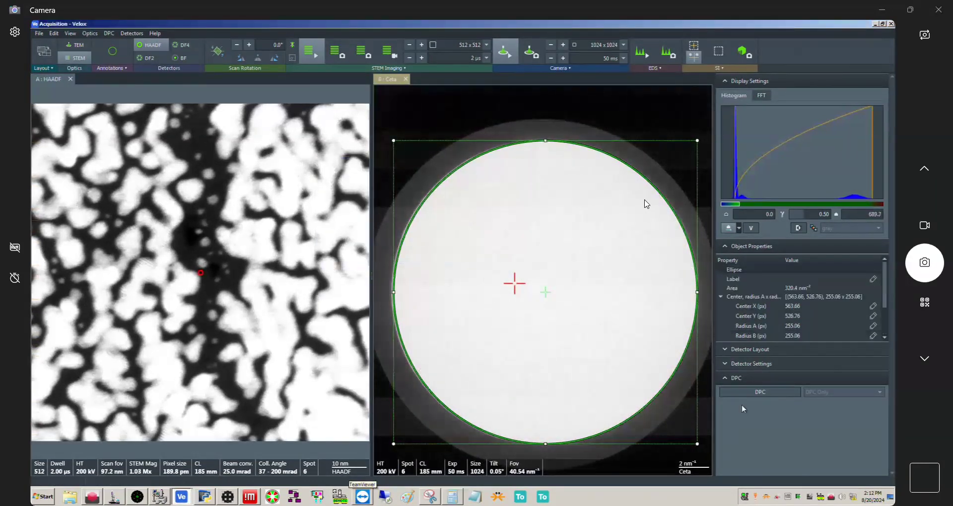
# Expand the detector layout and insert the main screen to cover the Ceta camera, showing the whole Ceta image
pyautogui.click(730, 350)
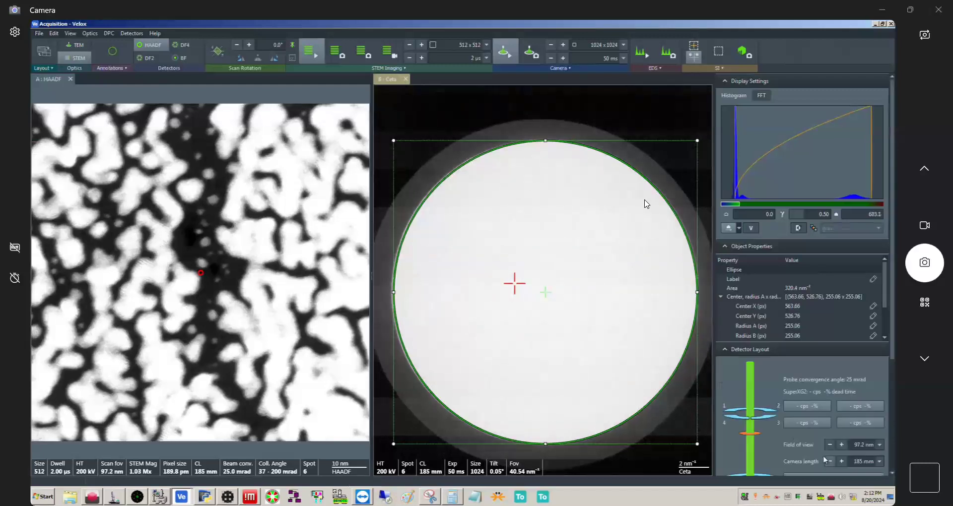
pyautogui.scroll(-2, 828, 398)
pyautogui.click(828, 414)
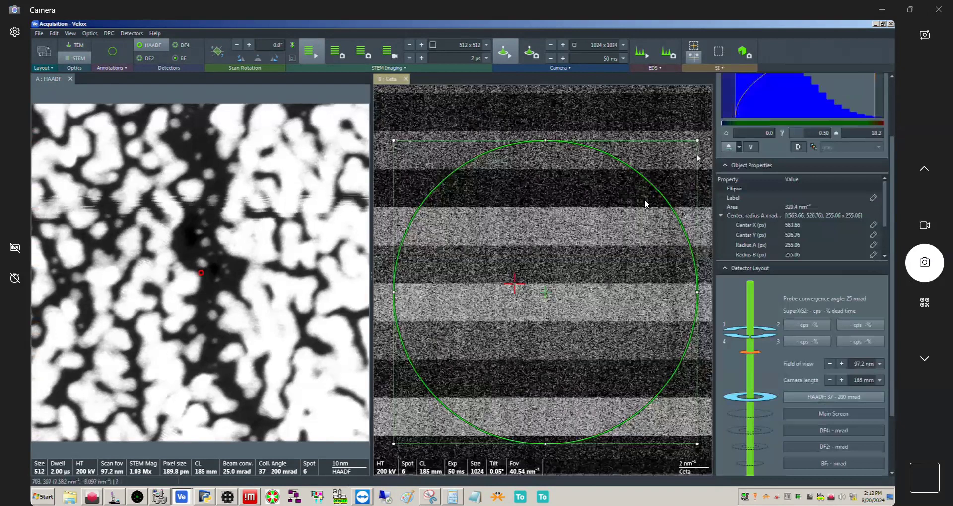
pyautogui.scroll(-6, 548, 182)
pyautogui.scroll(1, 569, 185)
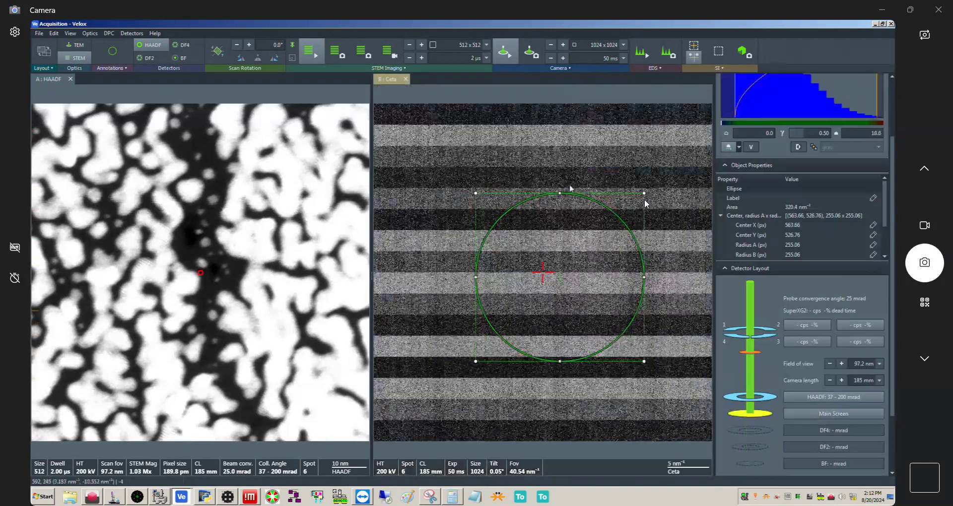
# Close the C1A1 options in Probe Corrector, compare its probe current with the screen current in the TEM User Interface, and return to Velox Acquisition
pyautogui.click(137, 496)
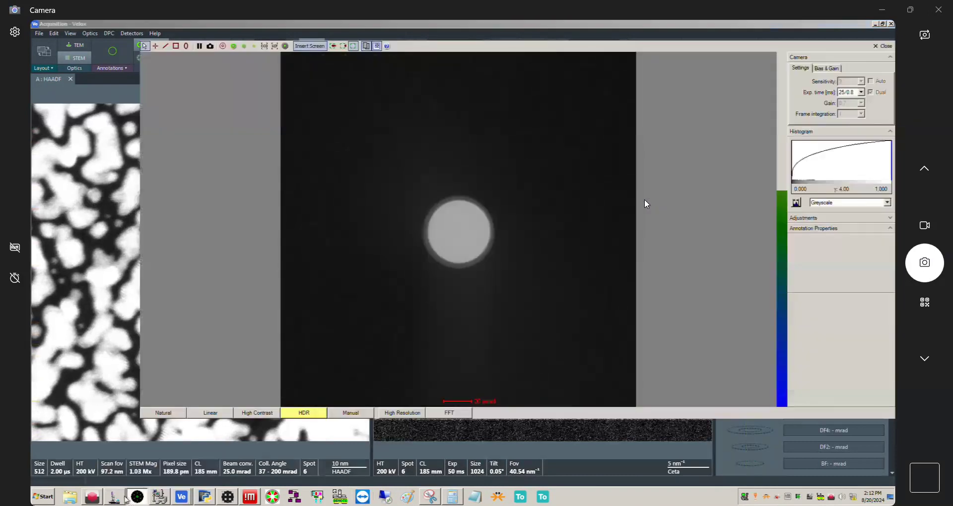
pyautogui.click(114, 496)
pyautogui.click(226, 496)
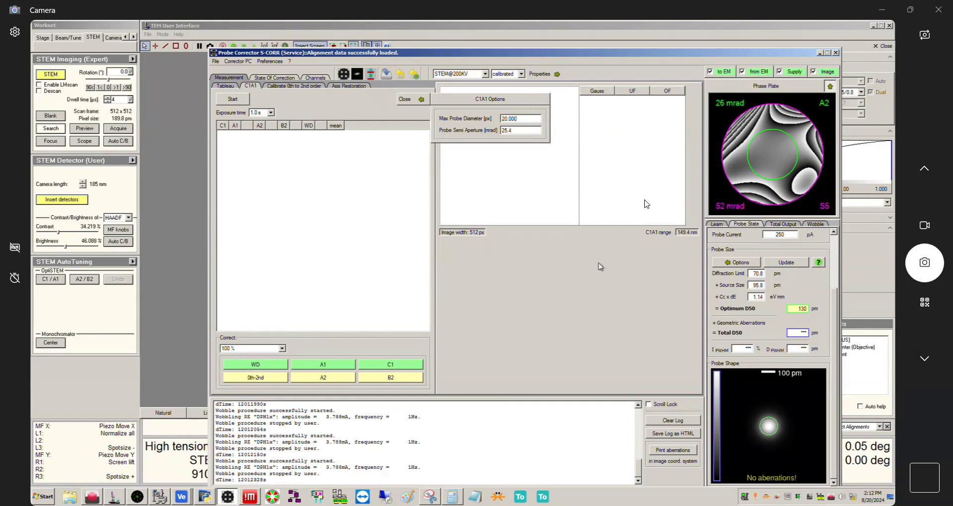
pyautogui.click(415, 102)
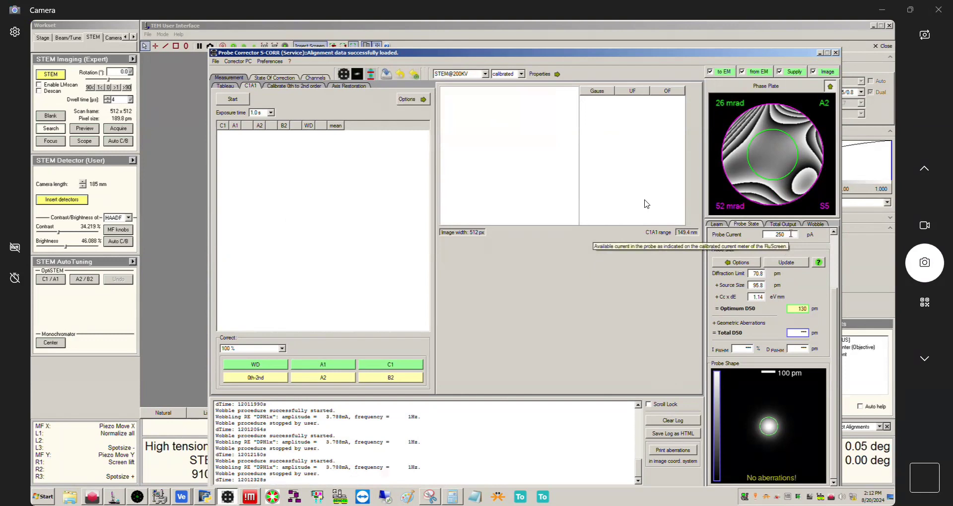
pyautogui.click(198, 313)
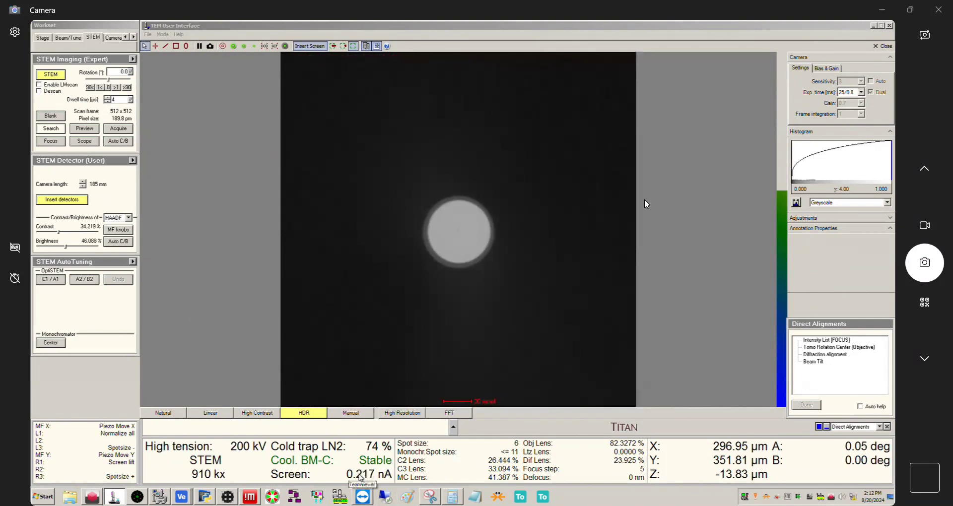
pyautogui.click(182, 496)
pyautogui.click(180, 478)
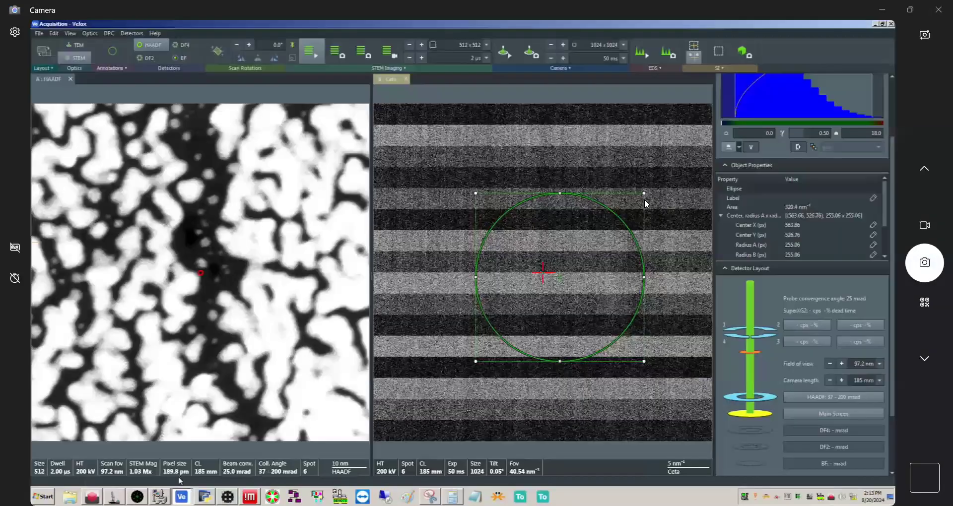
# Move the beam marker in the HAADF image onto the dark gap at about 235, 208 px and stop the live STEM scan
pyautogui.moveTo(201, 273); pyautogui.dragTo(186, 241)
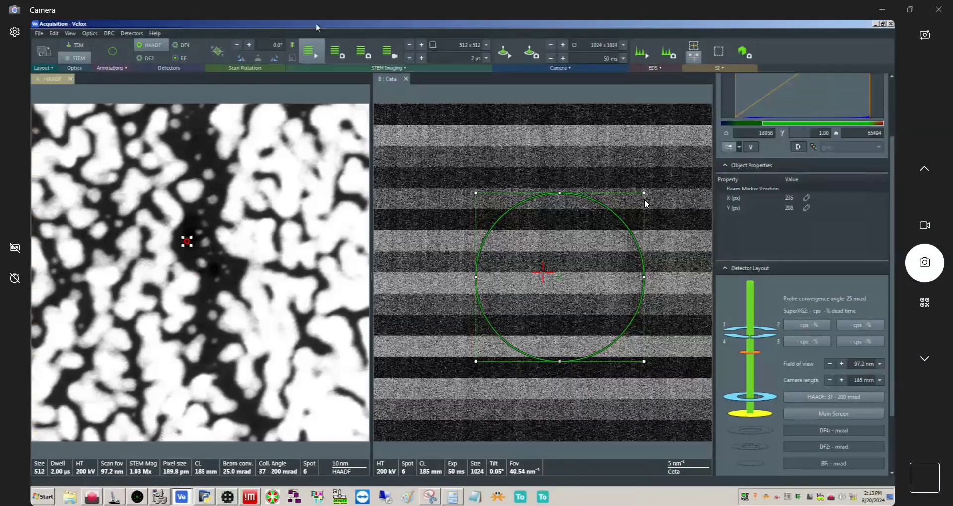
pyautogui.hotkey('alt', 'Tab')
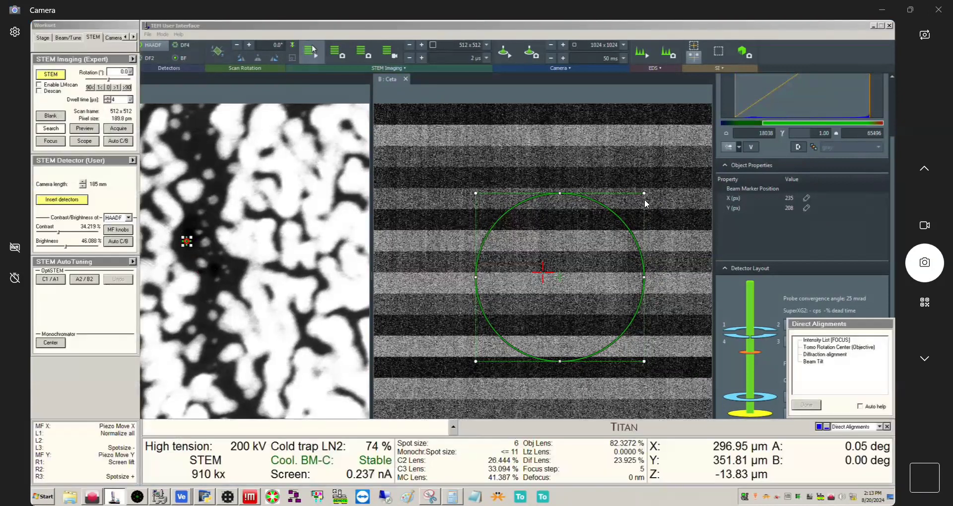
pyautogui.click(313, 48)
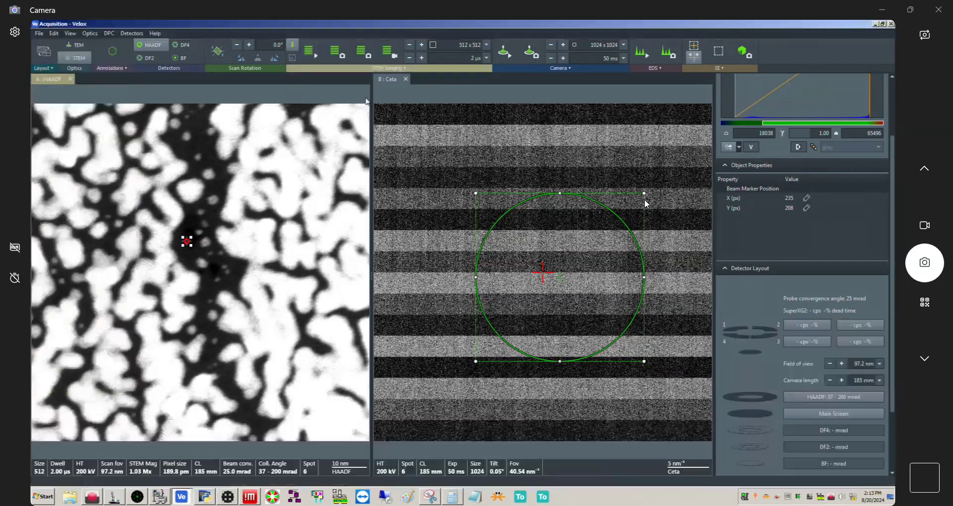
# In Probe Corrector, set the probe current to 240 pA, check the probe size options, and minimize the window
pyautogui.click(227, 496)
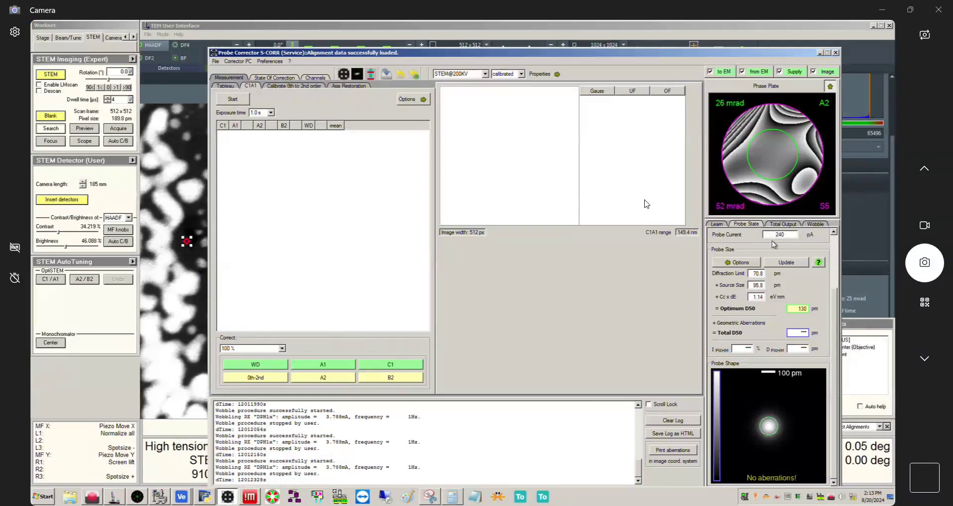
pyautogui.click(752, 266)
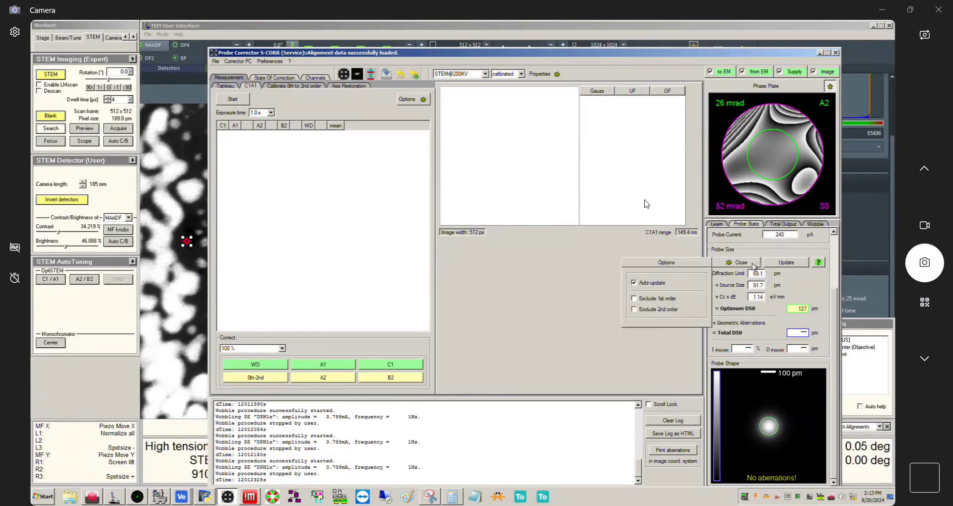
pyautogui.click(735, 264)
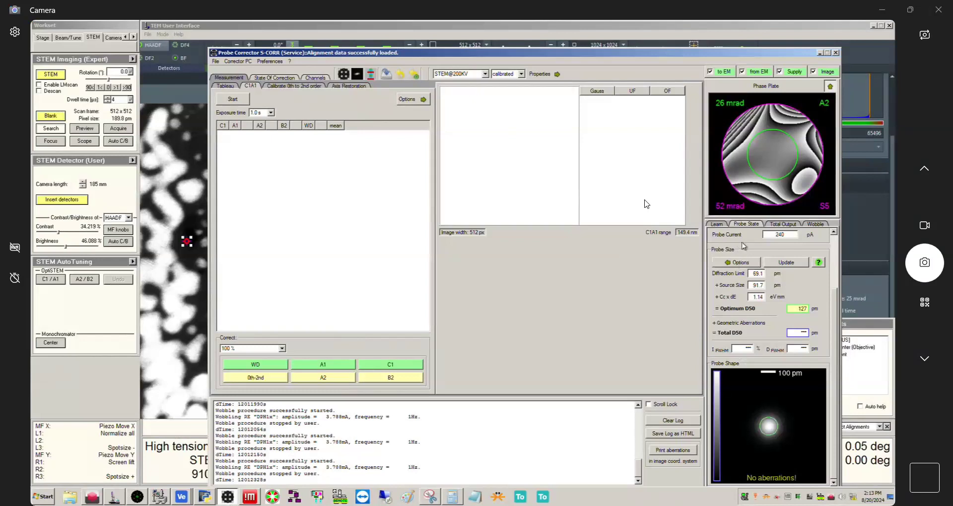
pyautogui.click(821, 53)
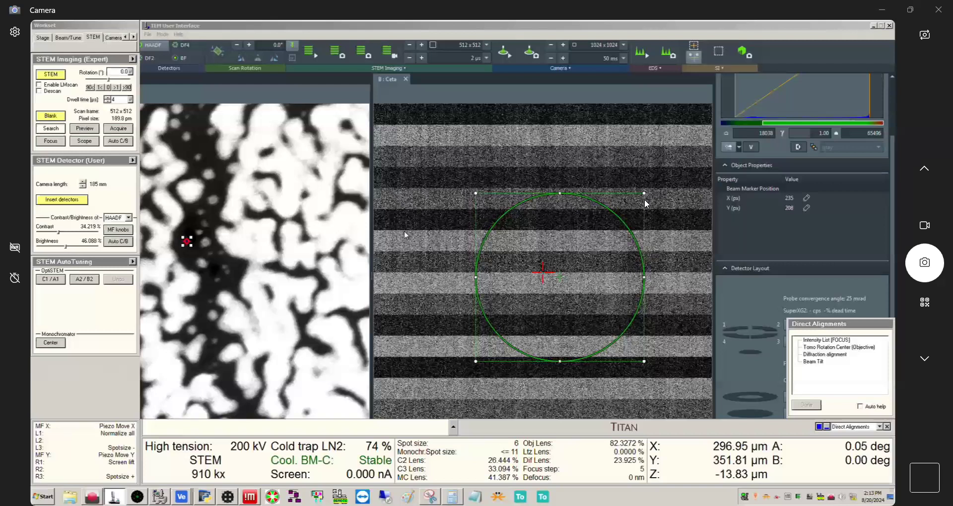
# Unblank the beam on the fluorescent screen view and draw a circle about 45.5 mrad in diameter around the bright disc
pyautogui.click(137, 497)
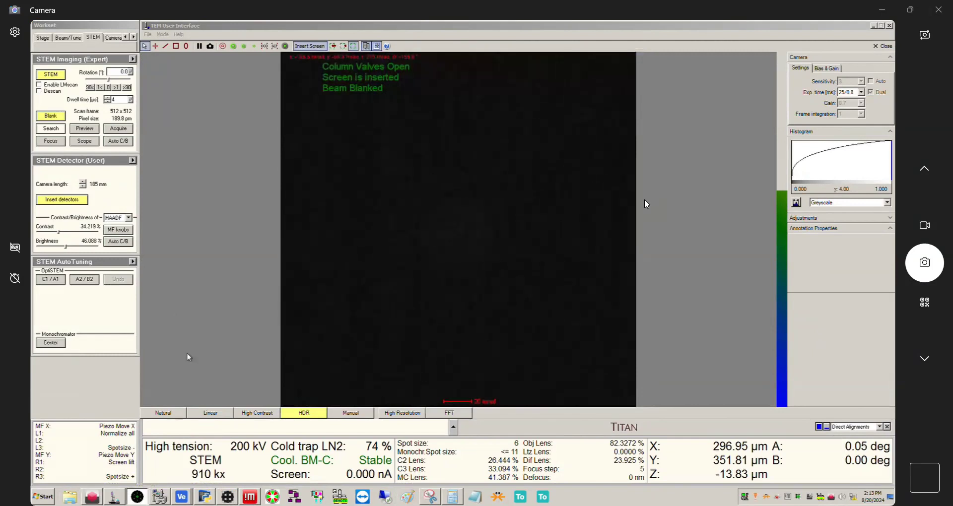
pyautogui.click(50, 118)
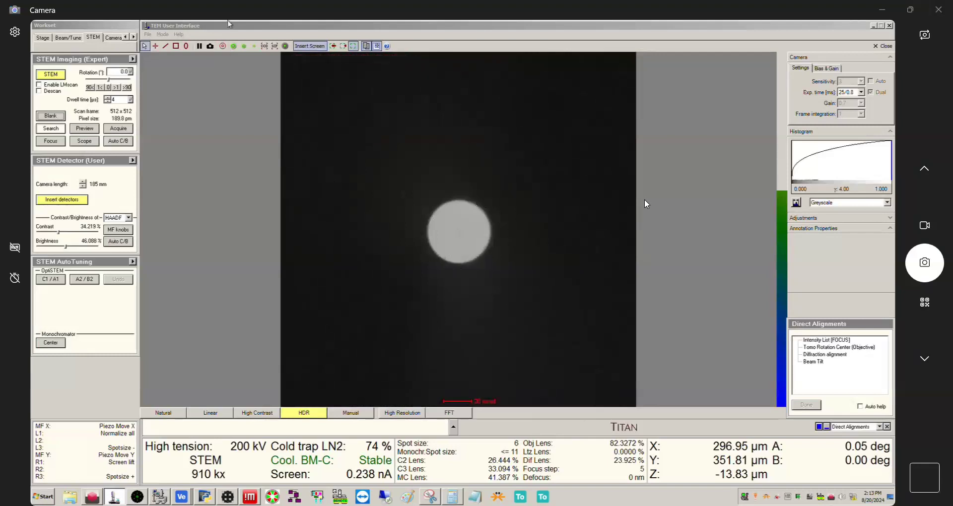
pyautogui.click(186, 47)
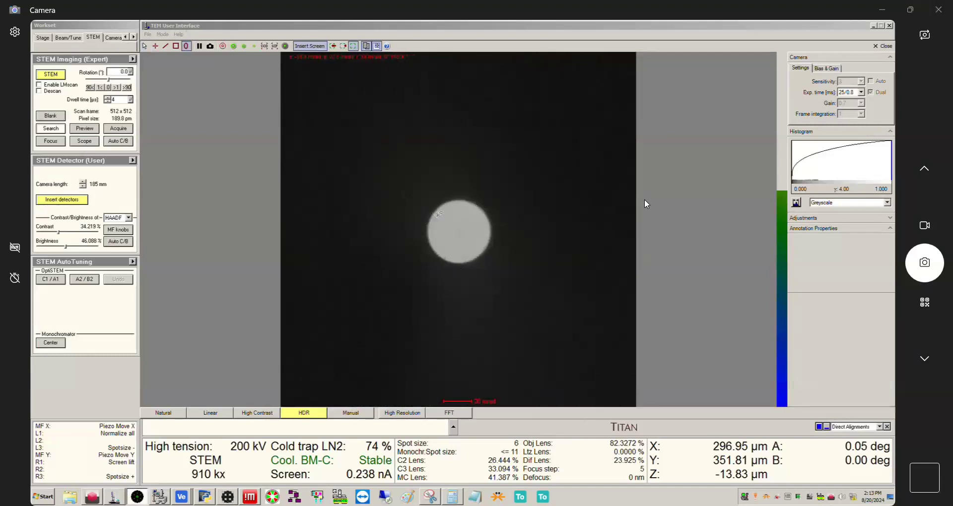
pyautogui.moveTo(461, 231); pyautogui.dragTo(465, 199)
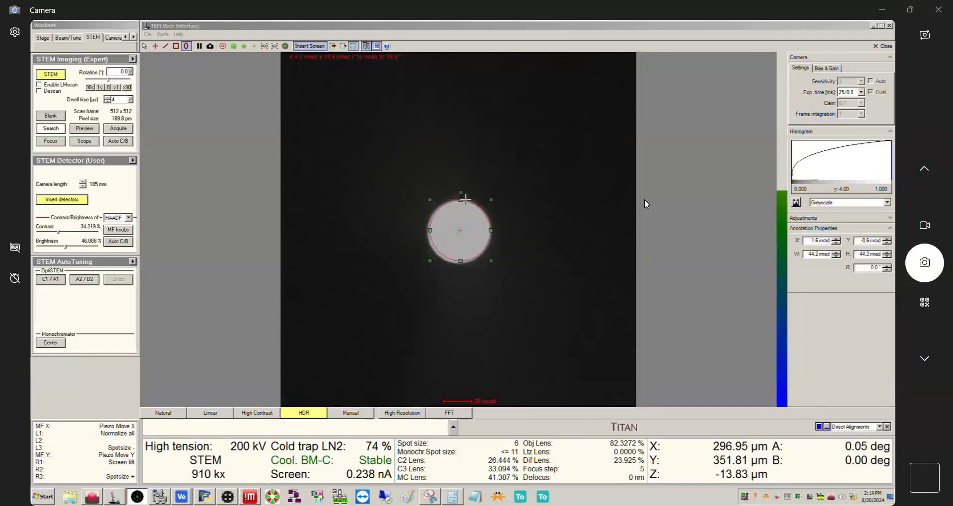
pyautogui.moveTo(482, 248); pyautogui.dragTo(459, 264)
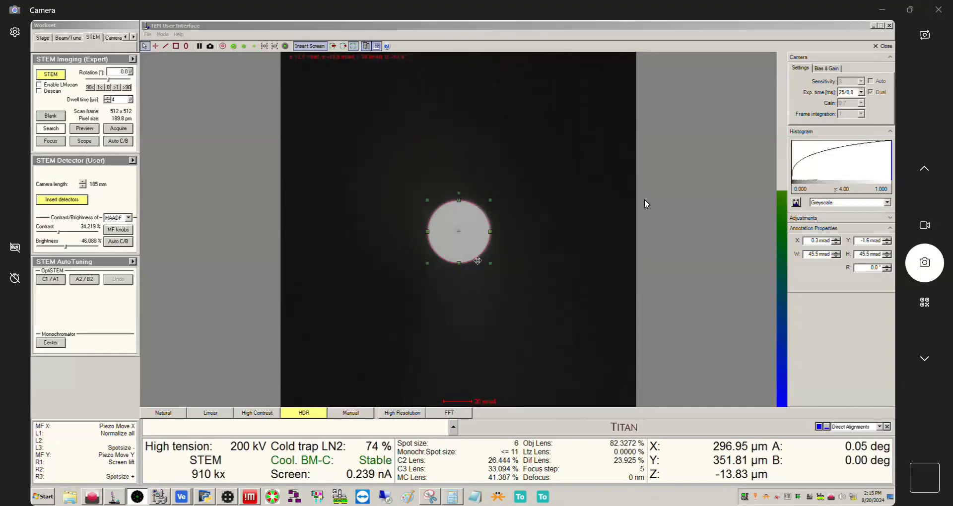
pyautogui.click(478, 263)
# Reduce the STEM detector's camera length to 91 mm
pyautogui.click(82, 188)
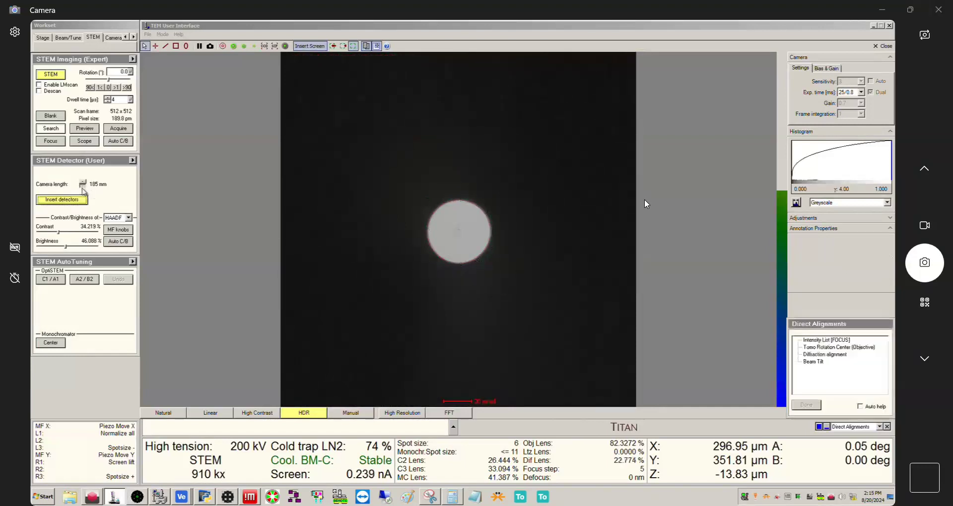
pyautogui.click(83, 187)
pyautogui.click(82, 188)
pyautogui.click(82, 187)
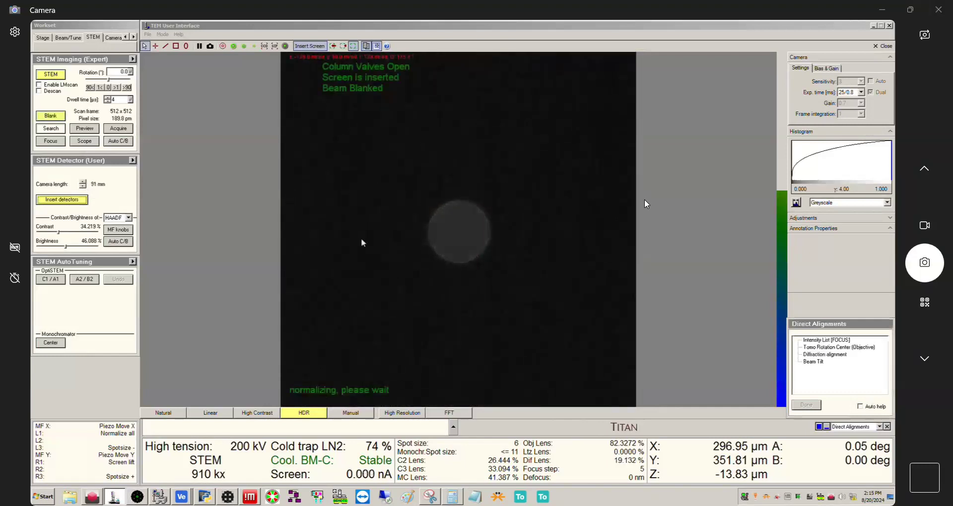
# Restart the live HAADF scan in Velox and close the Ceta image, setting the field of view to 390 nm
pyautogui.click(183, 498)
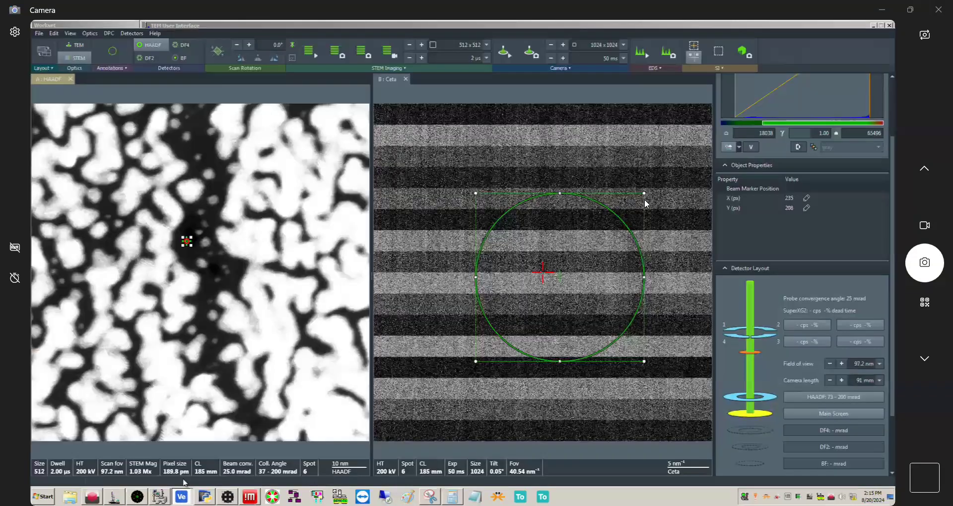
pyautogui.click(311, 52)
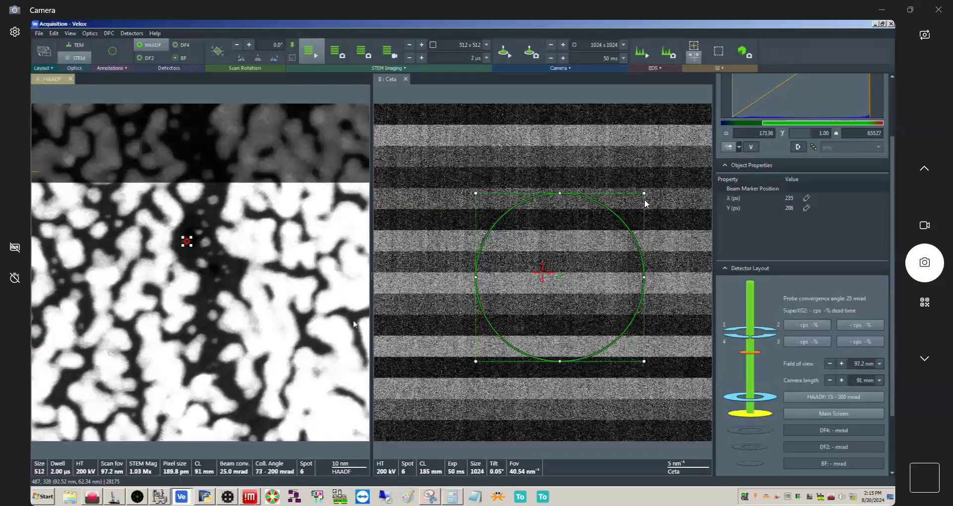
pyautogui.click(406, 79)
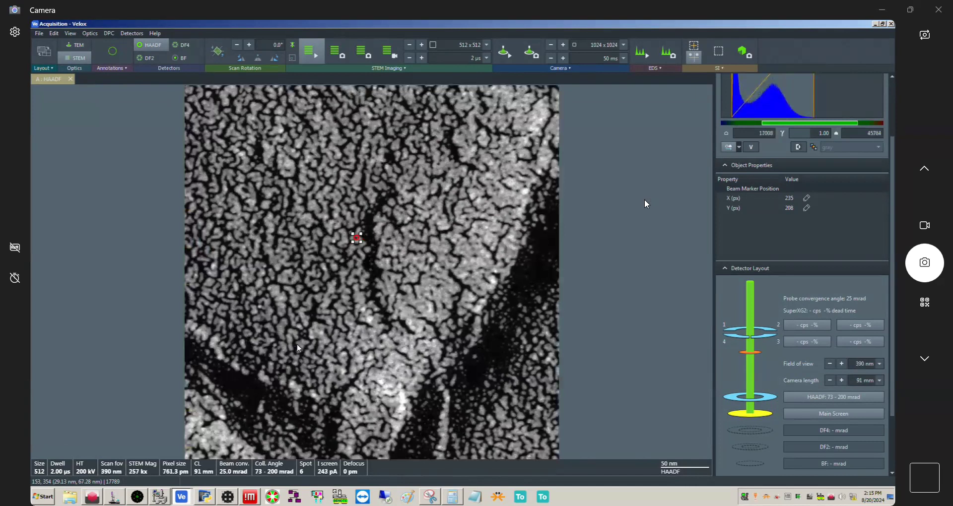
# In the TEM User Interface, run the Diffraction alignment to centre the bright disc on the fluorescent screen, and finish it
pyautogui.hotkey('alt', 'Tab')
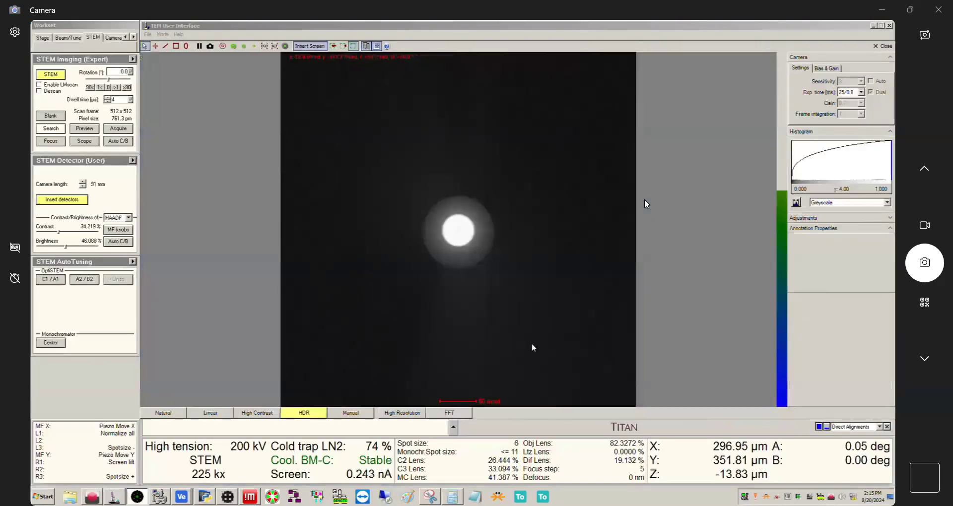
pyautogui.click(879, 427)
pyautogui.click(821, 382)
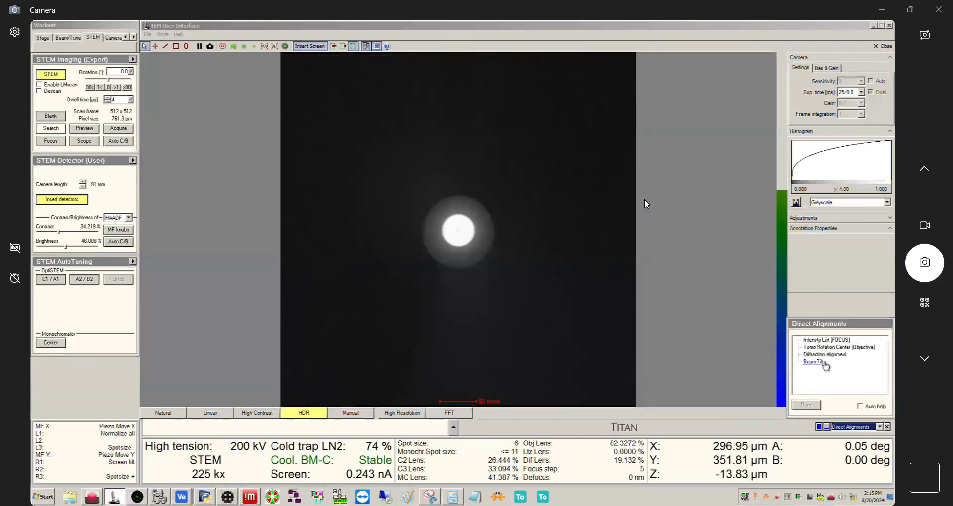
pyautogui.click(825, 354)
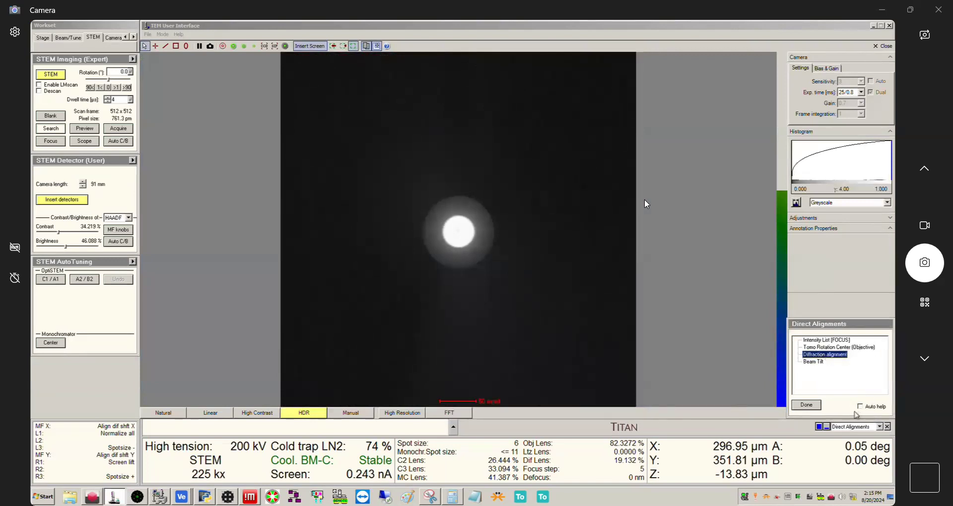
pyautogui.click(810, 406)
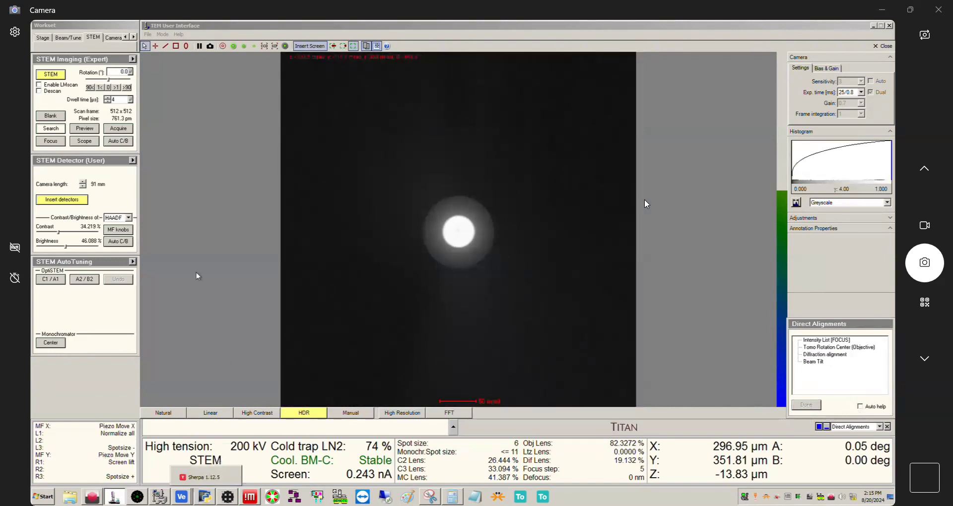
# Switch to Velox Acquisition and centre the beam marker in the HAADF image at 256, 256 px
pyautogui.click(182, 498)
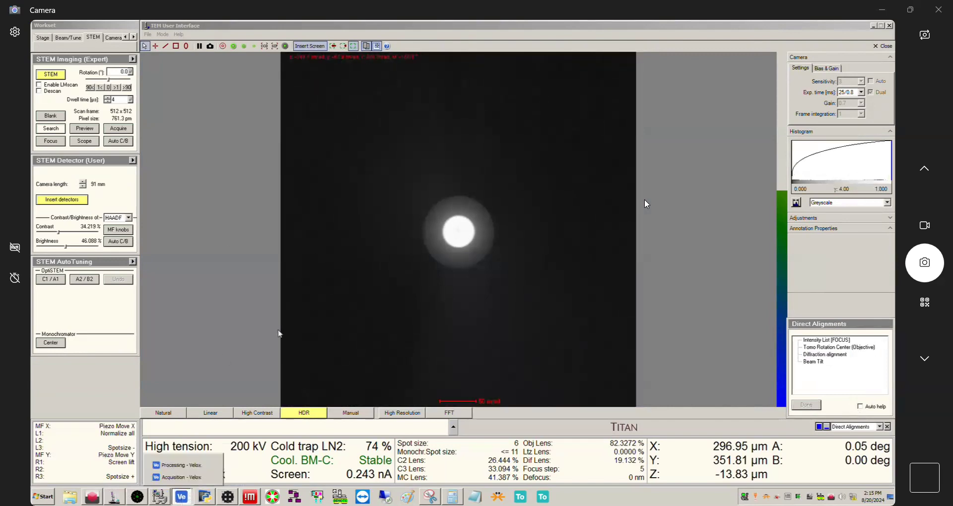
pyautogui.click(184, 477)
pyautogui.rightClick(356, 237)
pyautogui.click(372, 239)
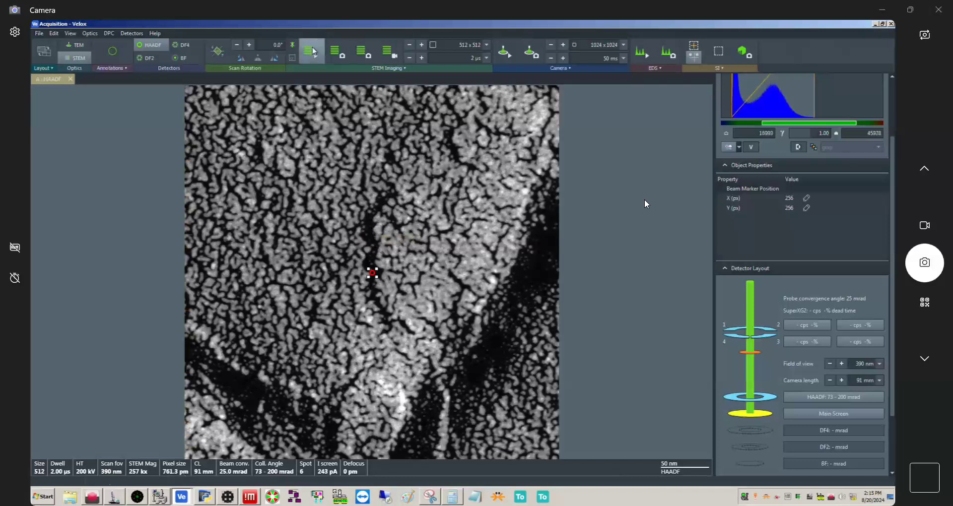
# Switch to the Probe Corrector window, start a C1A1 measurement series and close the C1A1 options
pyautogui.click(228, 497)
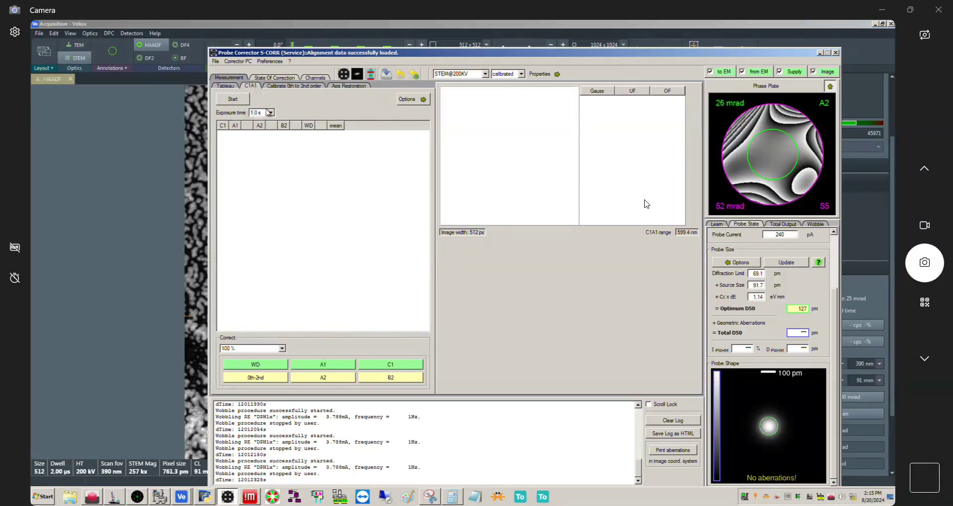
pyautogui.click(229, 99)
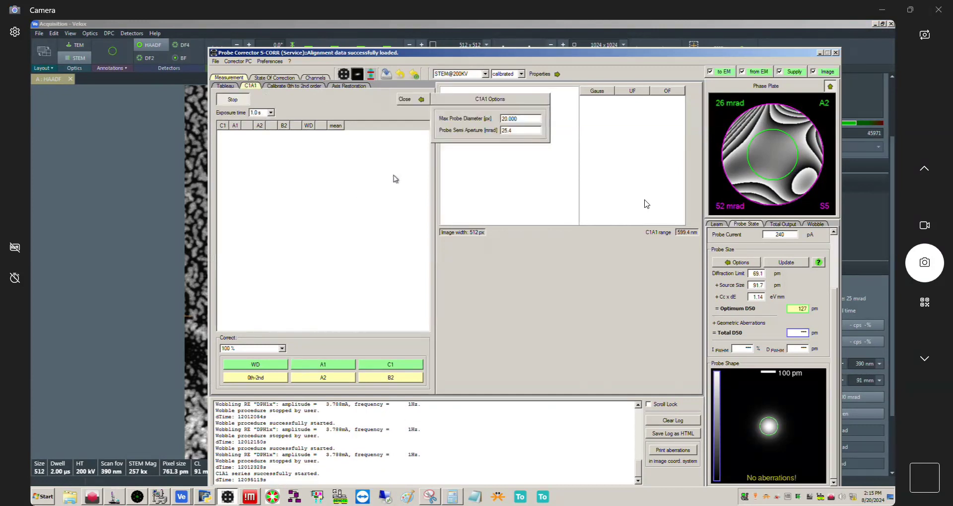
pyautogui.click(408, 97)
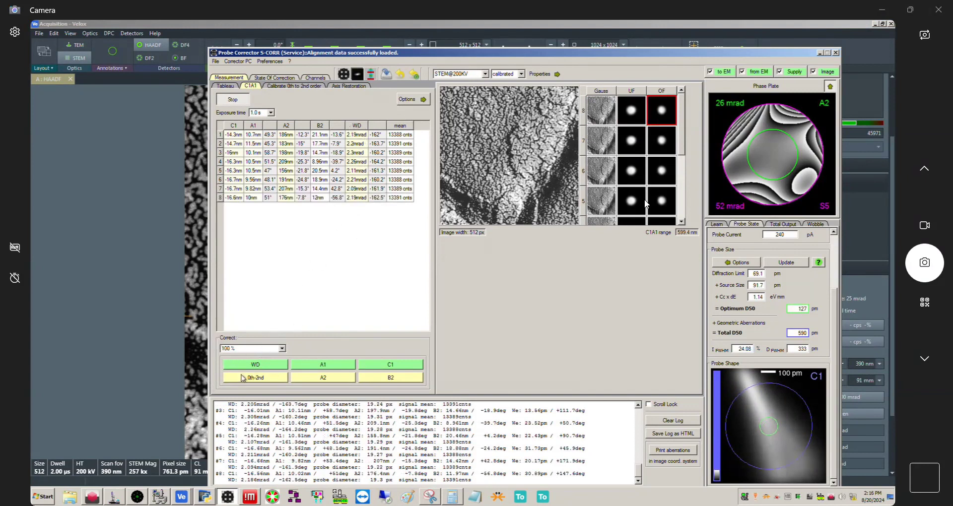
# Correct WD, C1 and A1 one after another at 100 % during the running C1A1 series
pyautogui.click(267, 366)
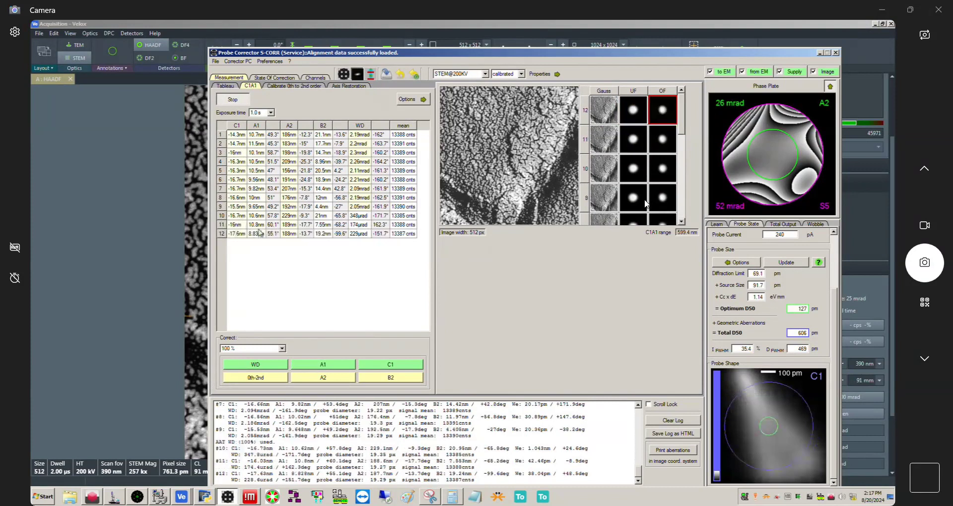
pyautogui.moveTo(295, 240)
pyautogui.click(394, 364)
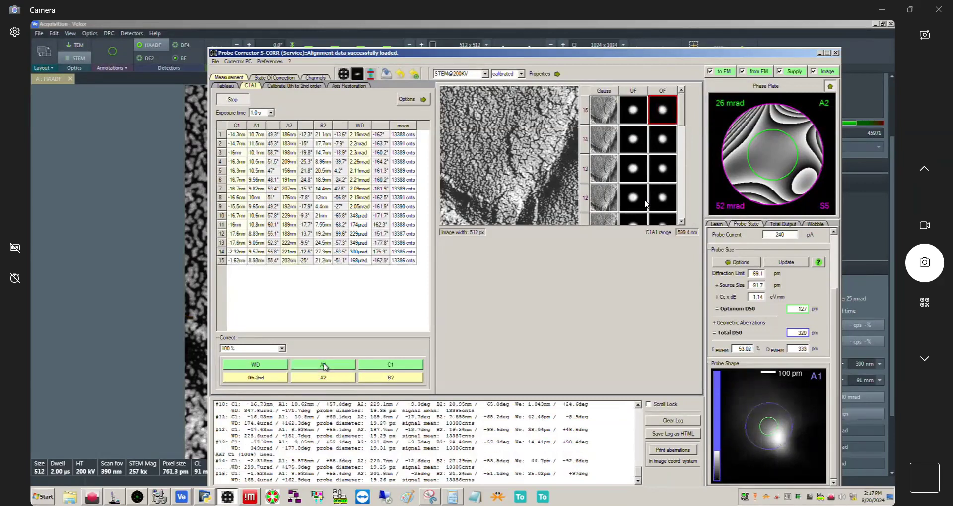
pyautogui.click(323, 365)
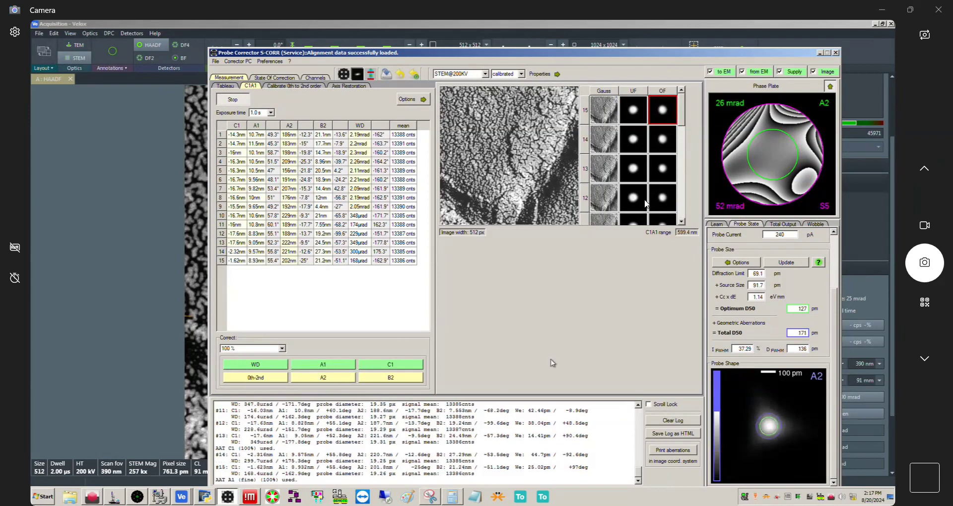
# Set the correction strength to 50 % and correct A2 twice
pyautogui.click(281, 349)
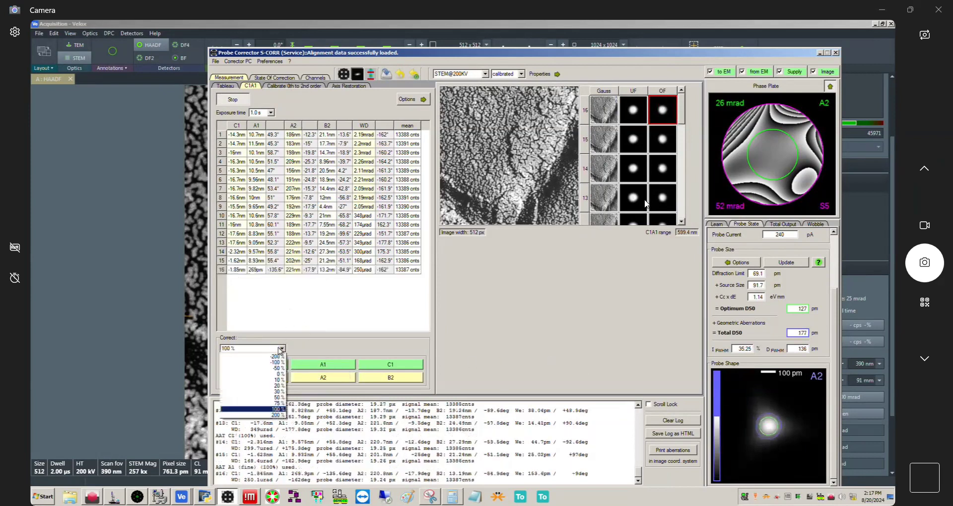
pyautogui.click(279, 398)
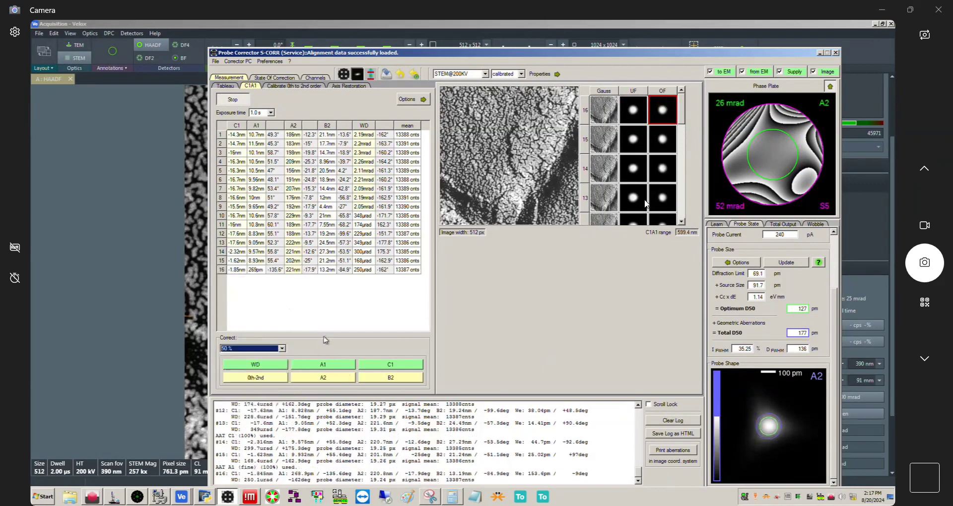
pyautogui.click(323, 378)
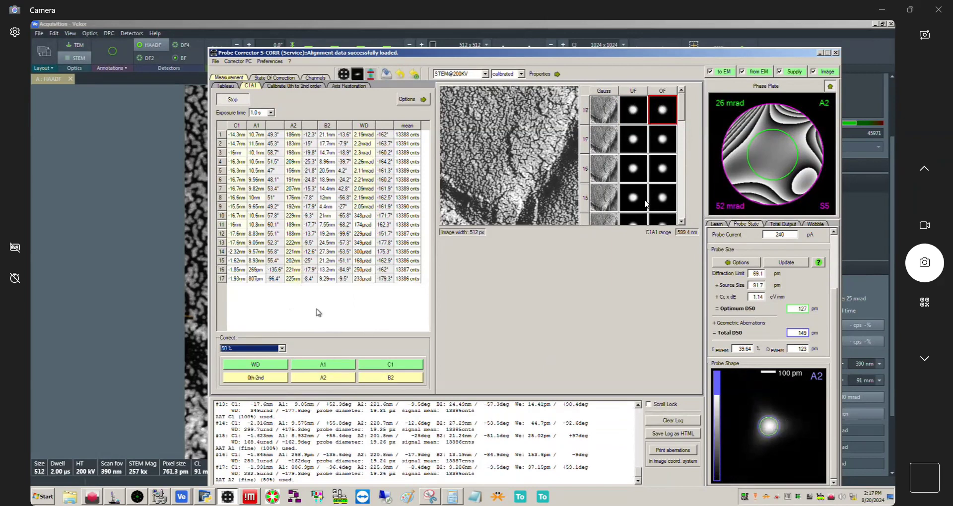
pyautogui.click(336, 378)
pyautogui.moveTo(320, 289)
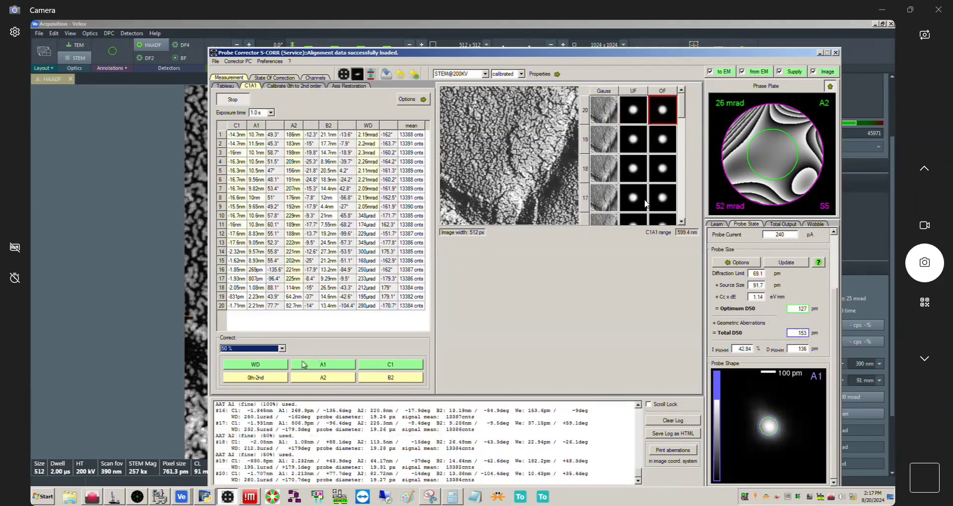
# Set the correction strength to 100 %, correct A1 and C1, and repeat the A1 correction
pyautogui.click(281, 348)
pyautogui.click(277, 409)
pyautogui.click(329, 369)
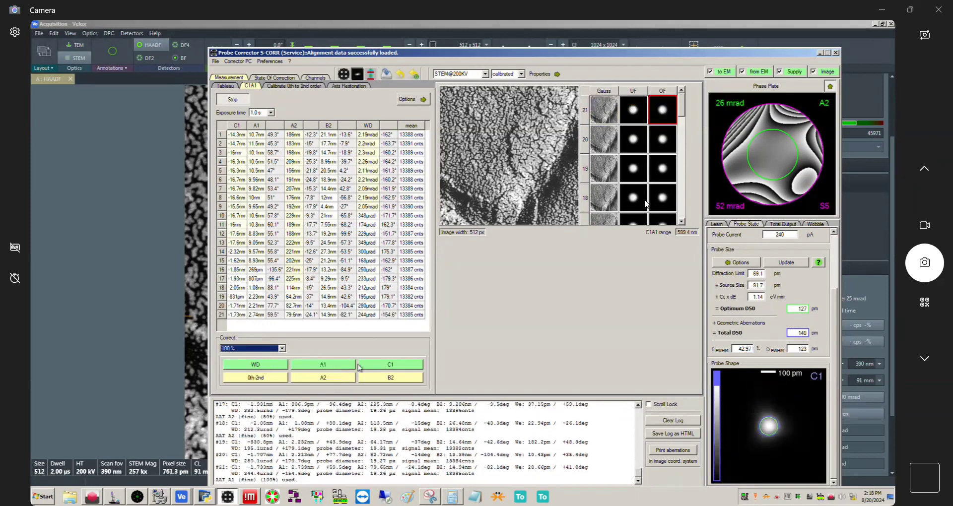
pyautogui.click(391, 365)
pyautogui.click(281, 348)
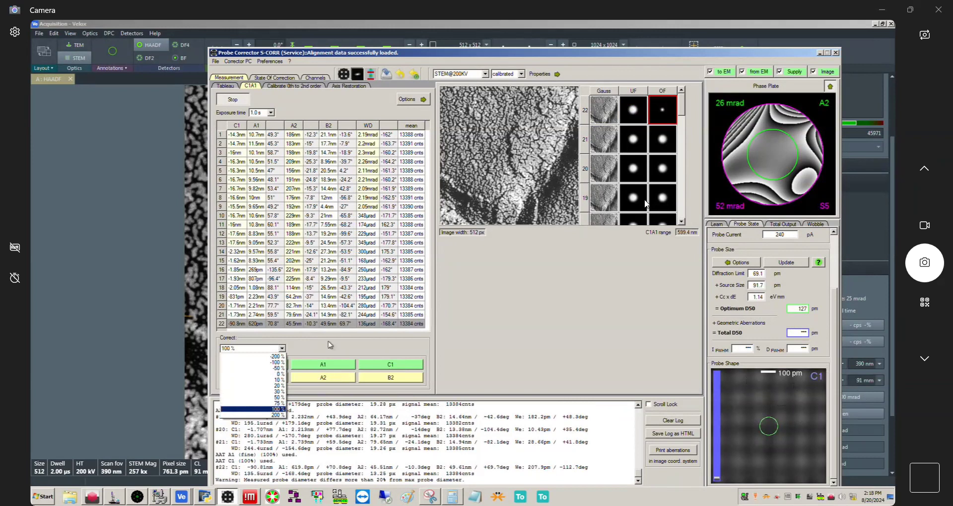
pyautogui.click(335, 365)
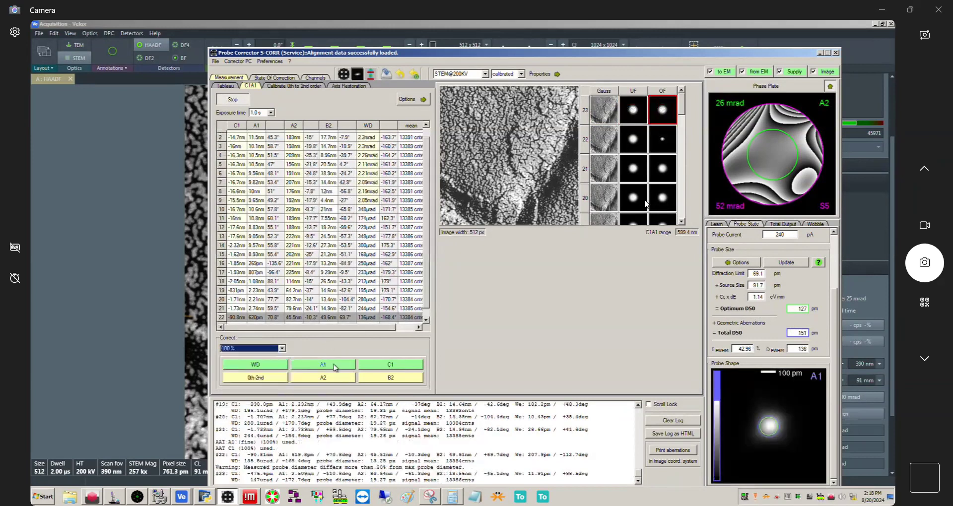
# Set the correction strength back to 50 % and correct A2 in the running series
pyautogui.click(281, 349)
pyautogui.click(279, 398)
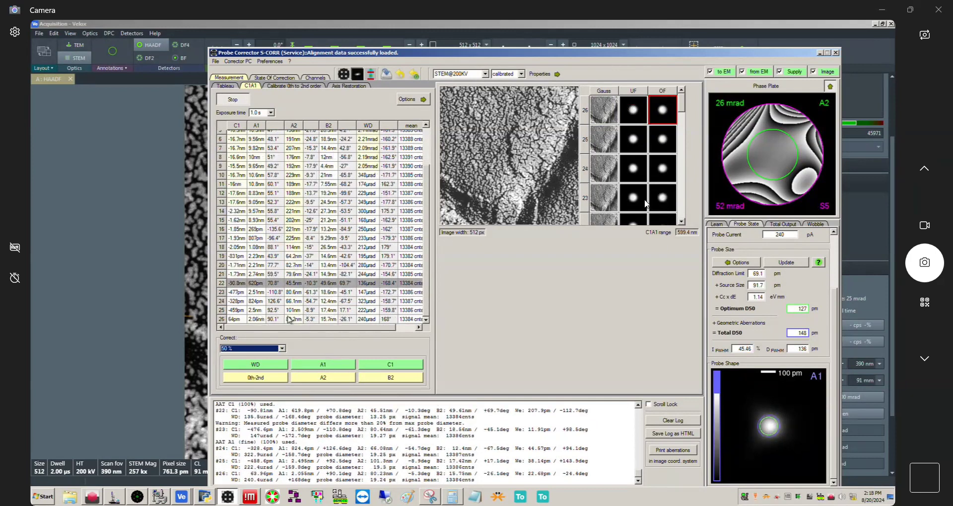
pyautogui.click(323, 381)
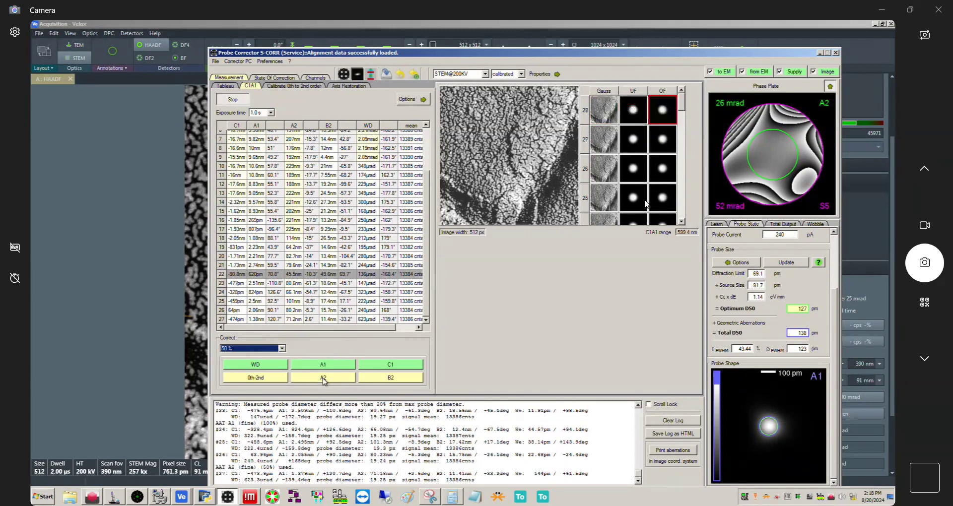
# Correct A1 repeatedly at 50 % and stop the C1A1 series
pyautogui.click(326, 366)
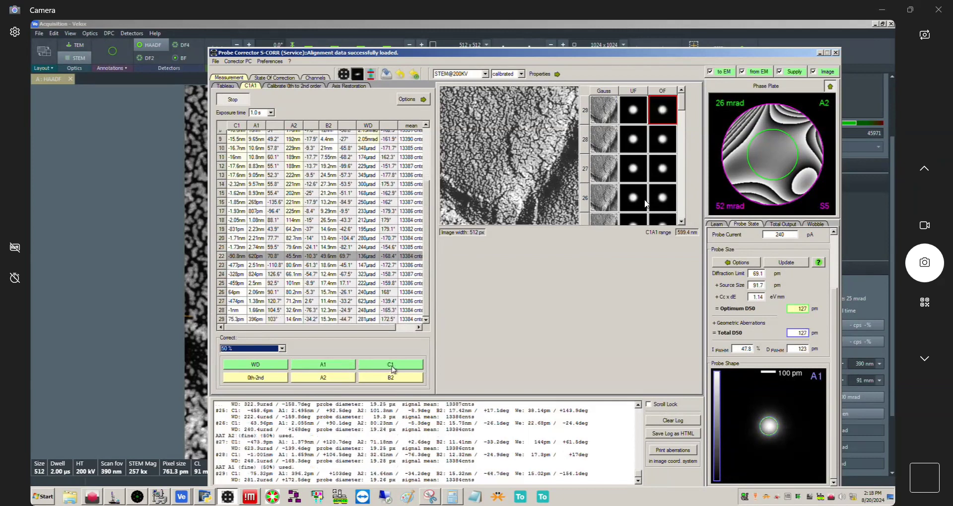
pyautogui.click(322, 366)
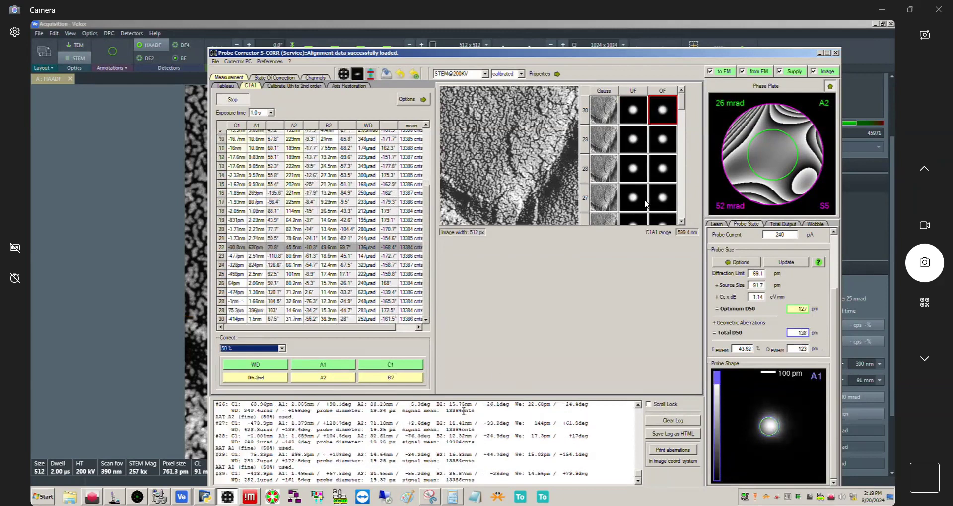
pyautogui.click(324, 366)
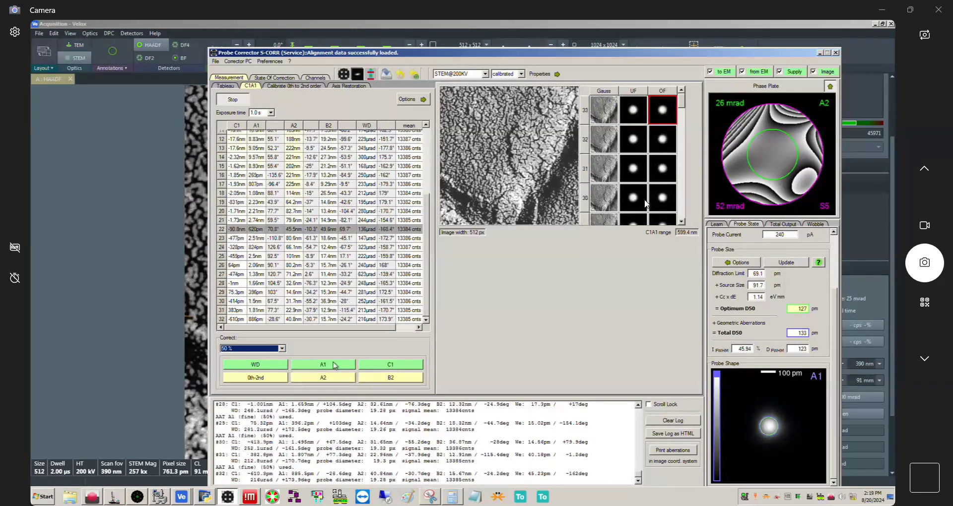
pyautogui.click(224, 102)
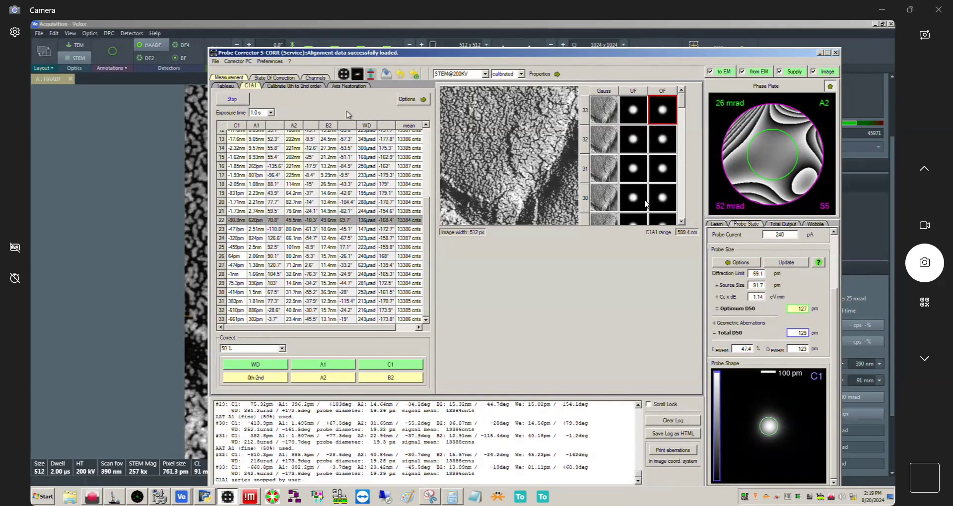
# Run a Standard tableau measurement, checking the tilted beam on the fluorescent screen camera, and return to the corrector window
pyautogui.click(226, 86)
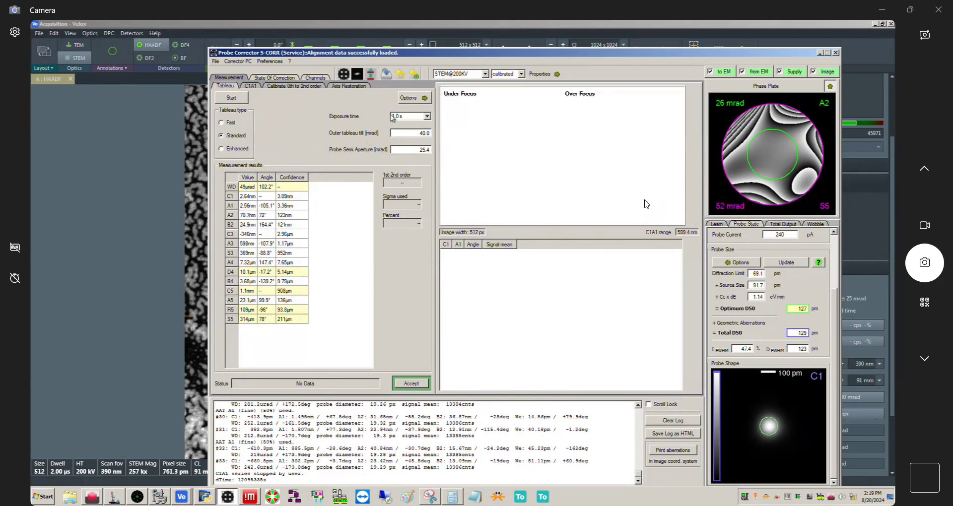
pyautogui.click(232, 99)
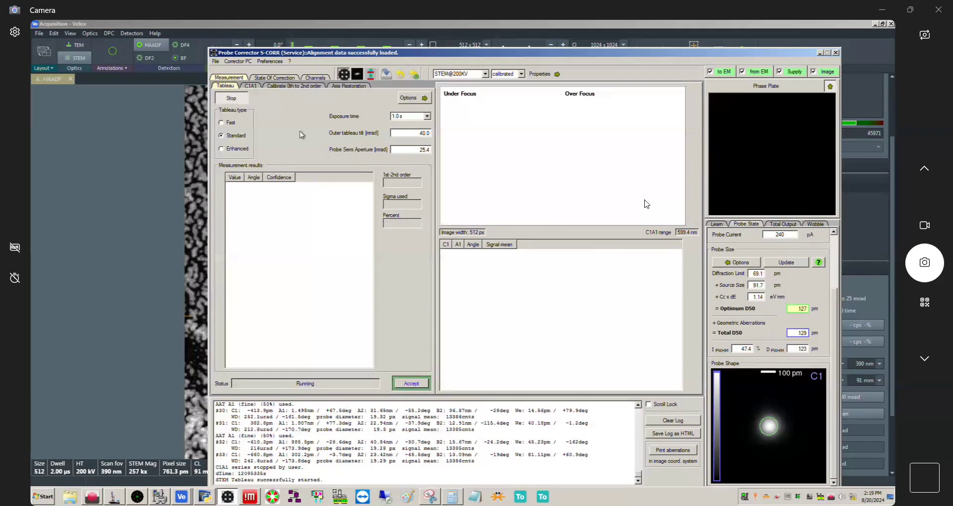
pyautogui.click(137, 497)
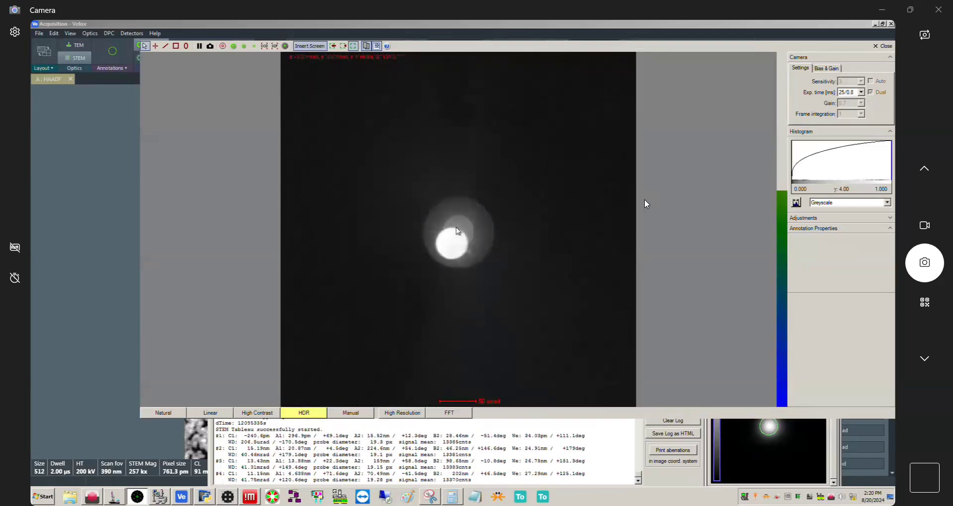
pyautogui.click(678, 485)
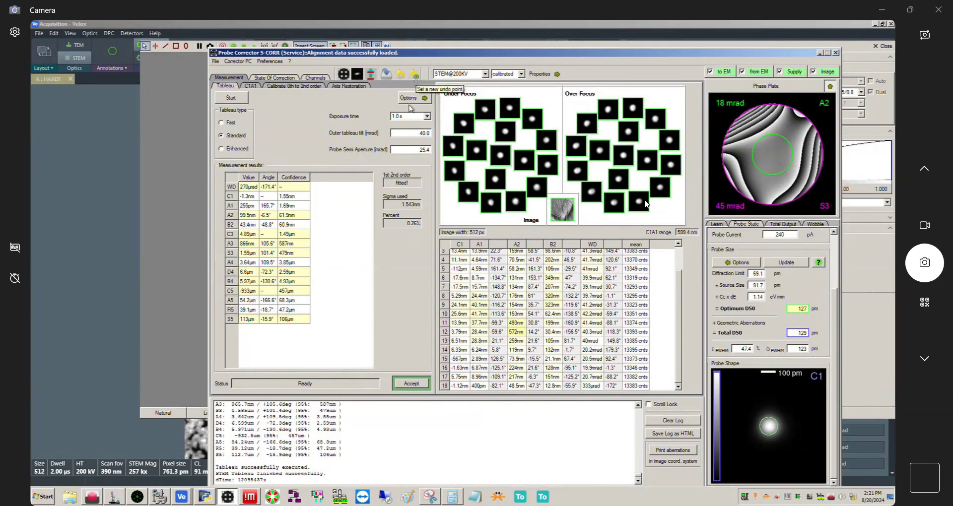
# Accept the tableau measurement and set a new undo point in the measurement view
pyautogui.click(420, 384)
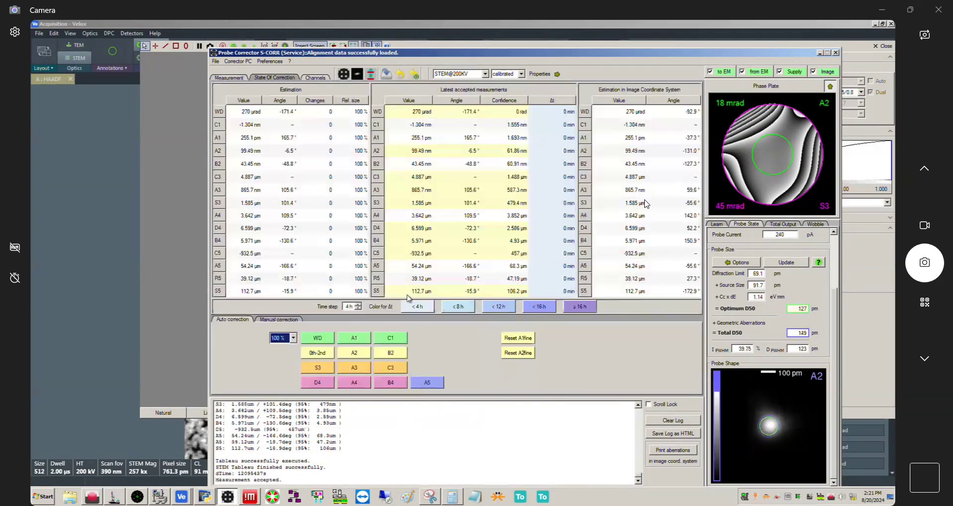
pyautogui.click(229, 78)
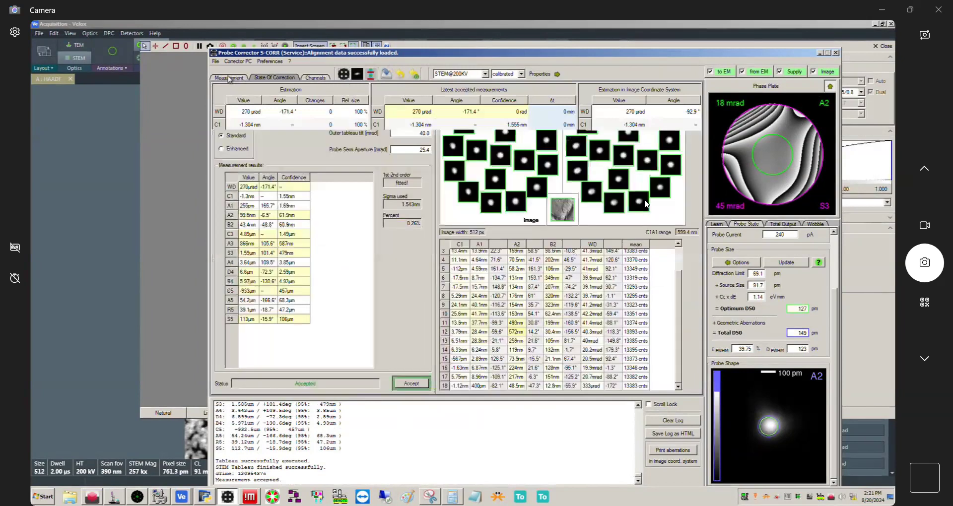
pyautogui.click(418, 77)
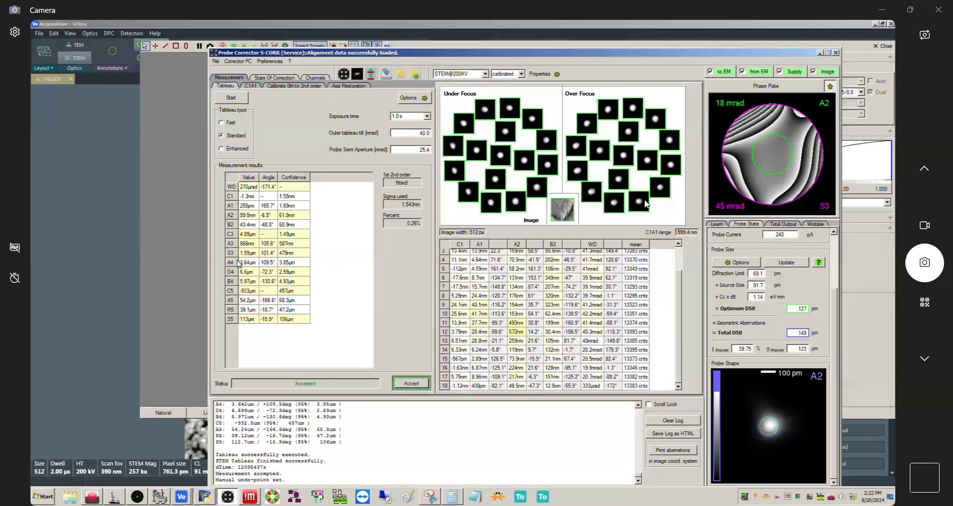
# Review the measured tableau aberrations and correct C3 at 50 % in the State Of Correction view
pyautogui.moveTo(253, 267)
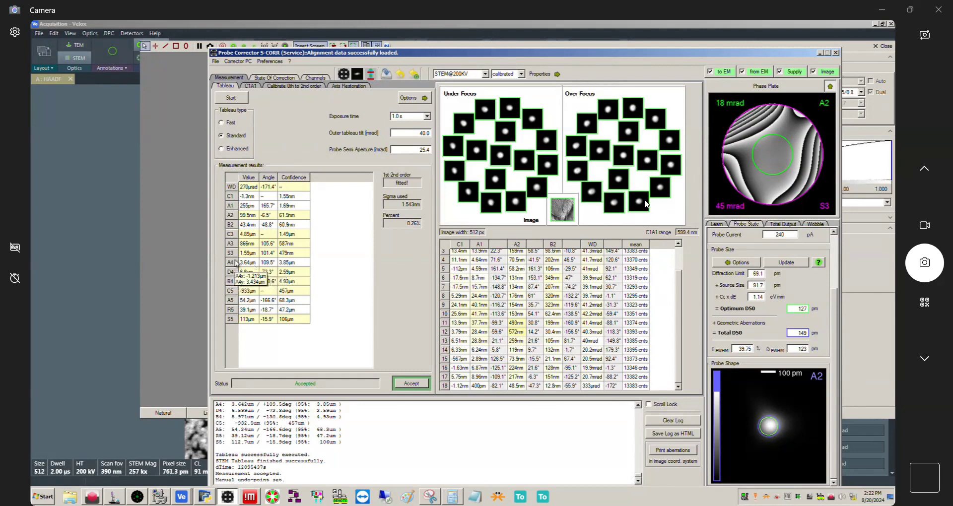
pyautogui.moveTo(231, 256)
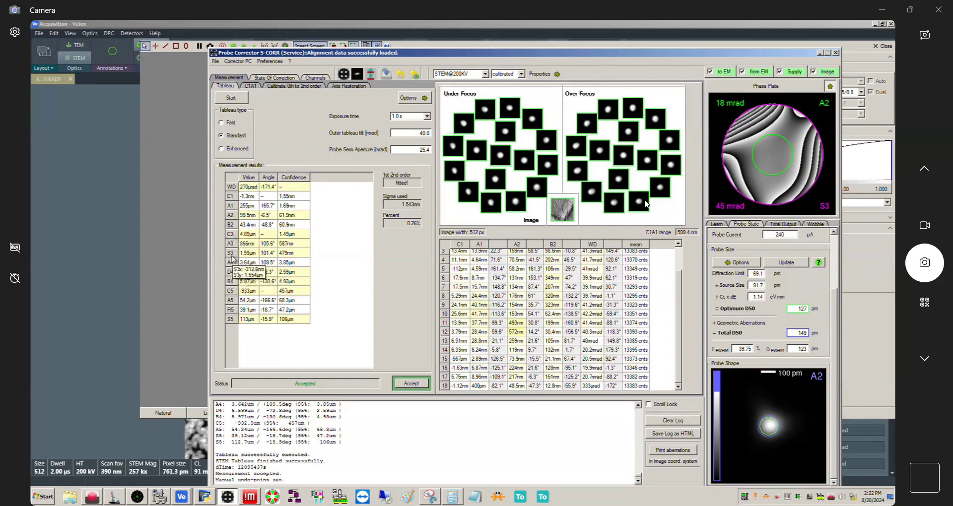
pyautogui.moveTo(231, 322)
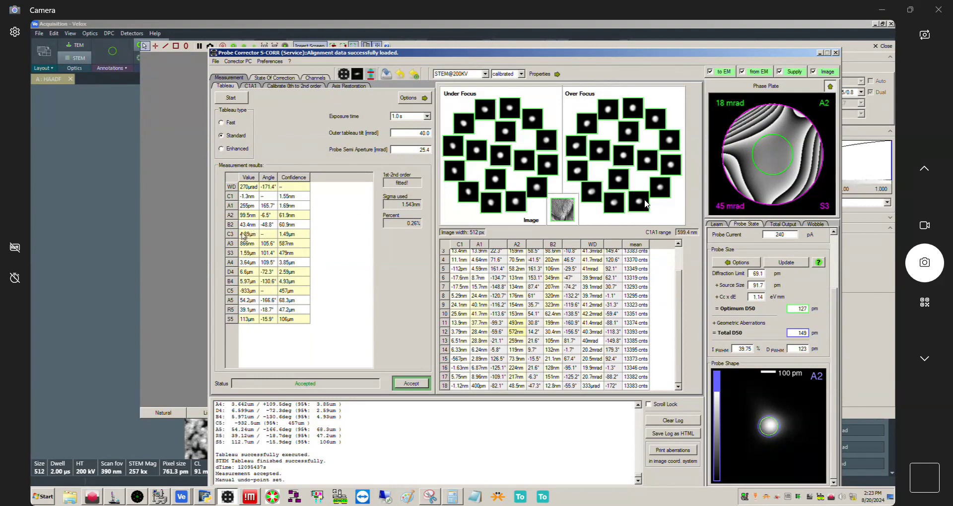
pyautogui.moveTo(252, 238)
pyautogui.click(279, 77)
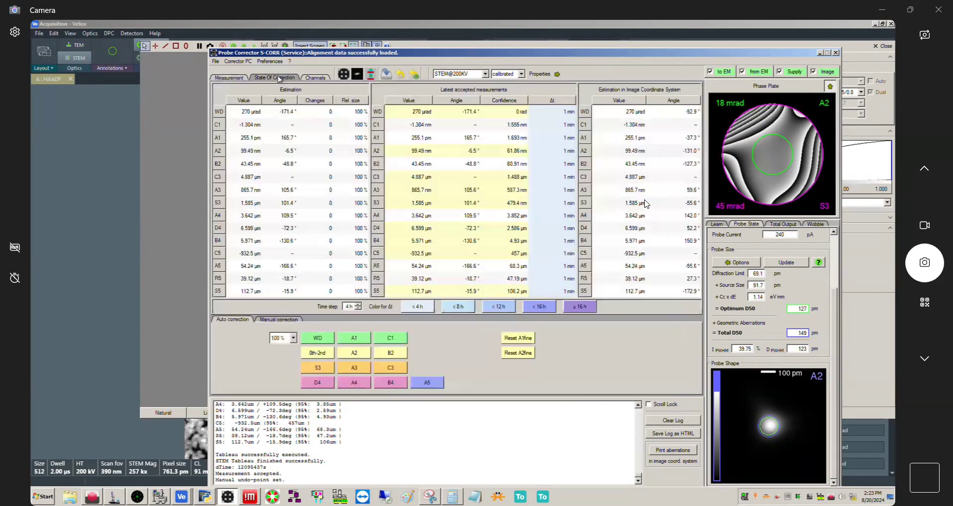
pyautogui.click(285, 340)
pyautogui.click(277, 389)
pyautogui.click(397, 369)
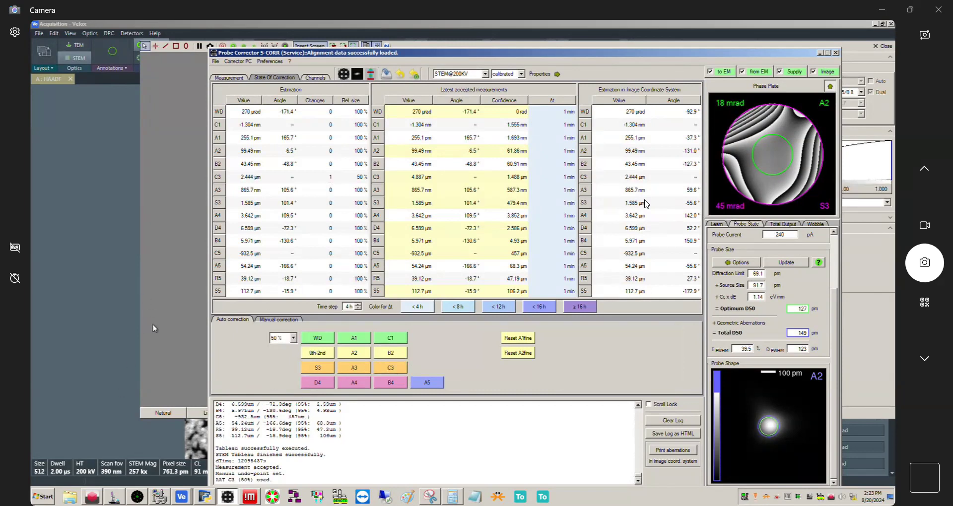
# Switch to the TEM user interface and retract the STEM detectors with the fluorescent screen camera view in front
pyautogui.click(119, 501)
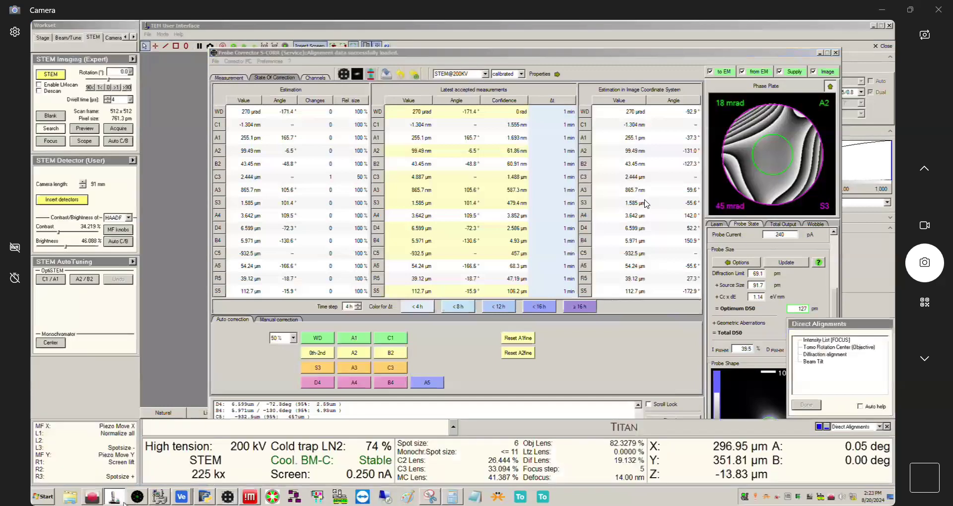
pyautogui.click(137, 497)
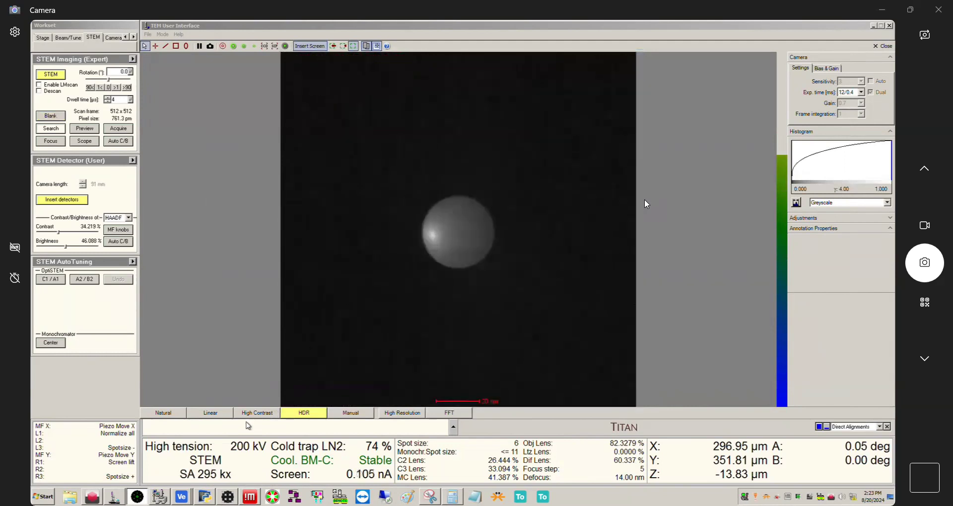
pyautogui.click(53, 198)
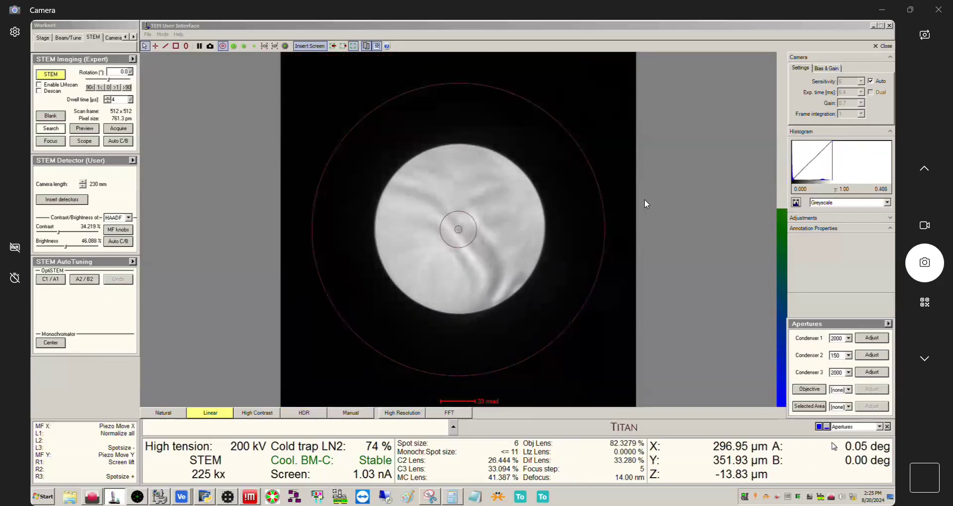
# Show the Stigmator controls and activate the Probe B2 stigmator for adjusting coma on the Ronchigram
pyautogui.click(852, 428)
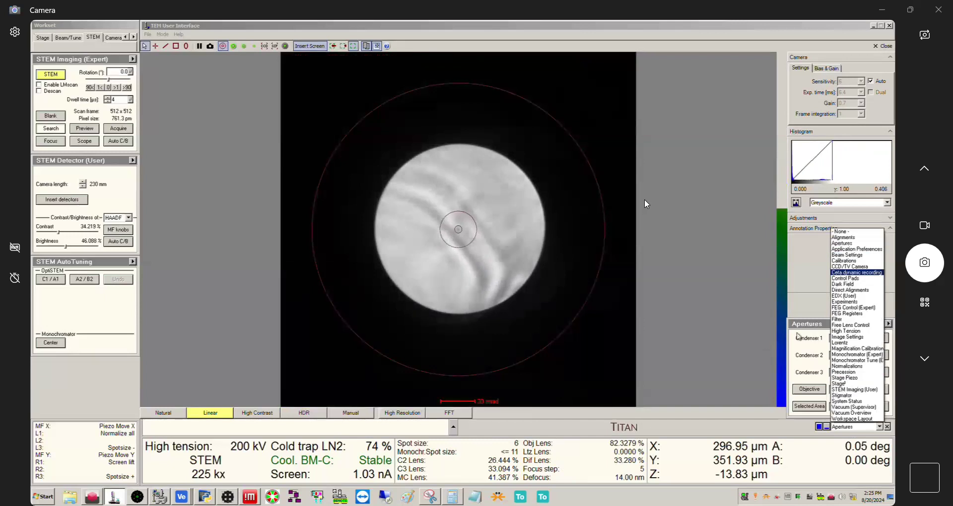
pyautogui.click(850, 396)
pyautogui.click(846, 356)
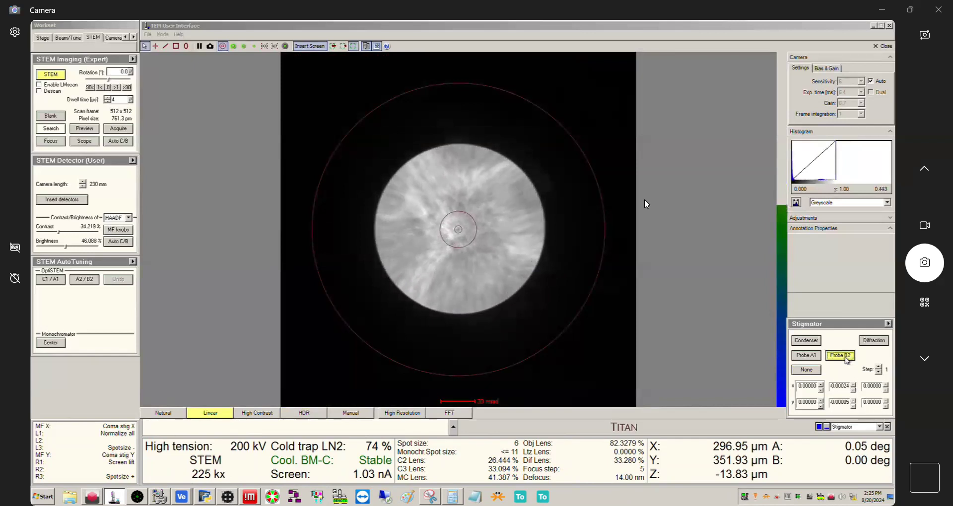
# Adjust B2 with the probe corrector's manual correction, keeping its window clear of the Ronchigram
pyautogui.click(227, 497)
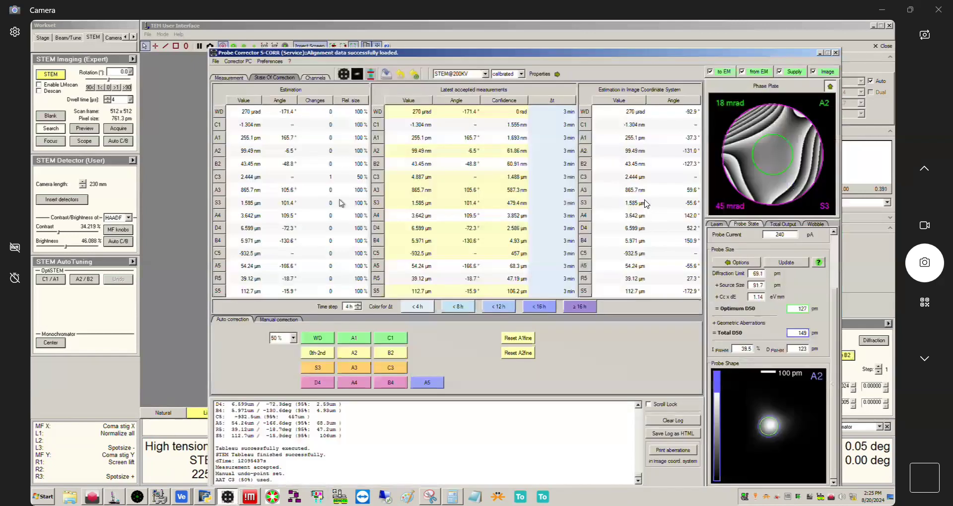
pyautogui.click(296, 321)
pyautogui.moveTo(481, 55); pyautogui.dragTo(759, 59)
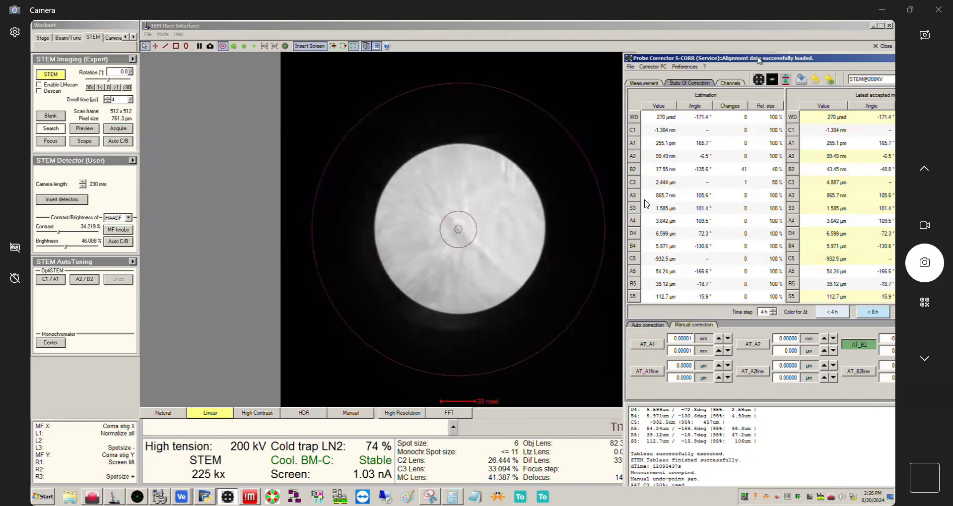
# Turn off the Probe B2 stigmator and put the probe corrector window away
pyautogui.moveTo(758, 61); pyautogui.dragTo(266, 100)
pyautogui.click(805, 370)
pyautogui.click(742, 97)
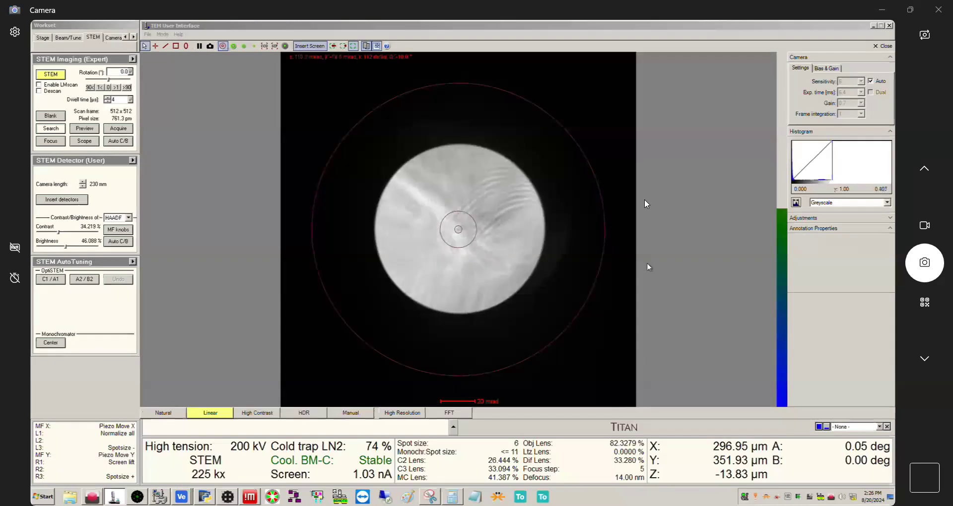
# Set the Condenser 2 aperture to 70 and centre it around the optic axis with its aperture adjustment
pyautogui.click(860, 427)
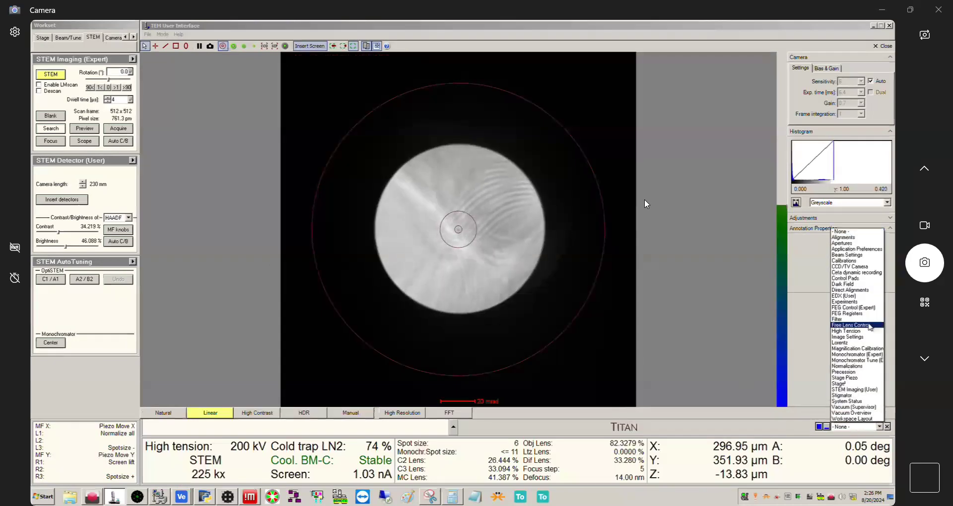
pyautogui.click(841, 358)
pyautogui.click(840, 356)
pyautogui.click(839, 371)
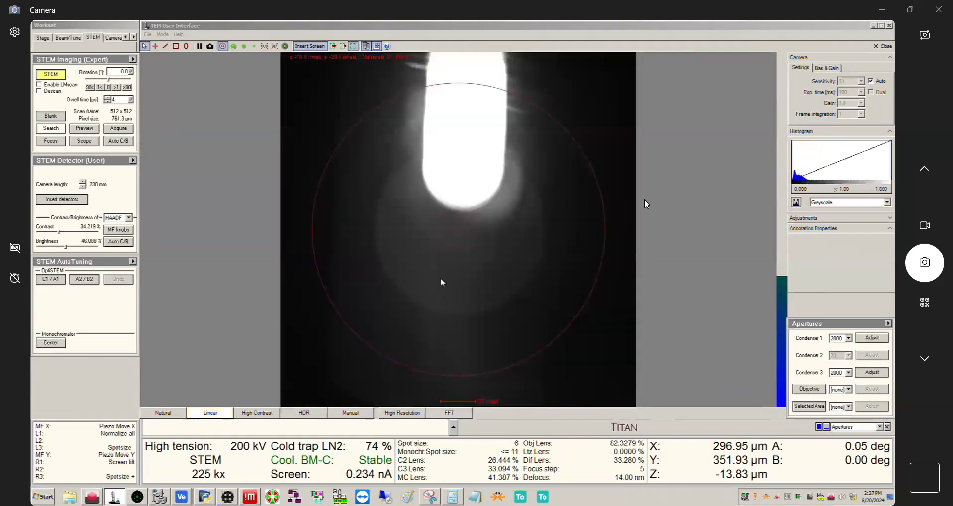
pyautogui.click(872, 355)
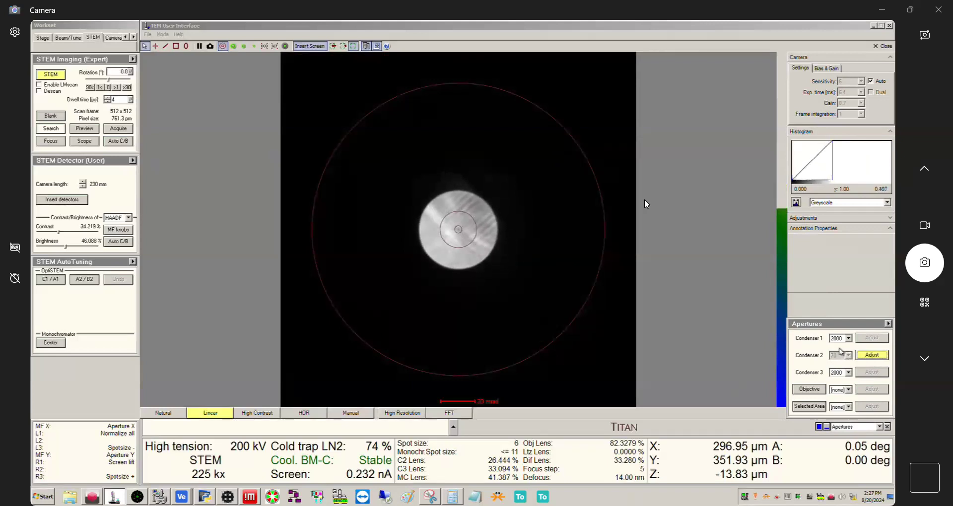
# Switch to Velox Acquisition and start a live STEM scan with the HAADF detector
pyautogui.click(182, 491)
pyautogui.click(181, 477)
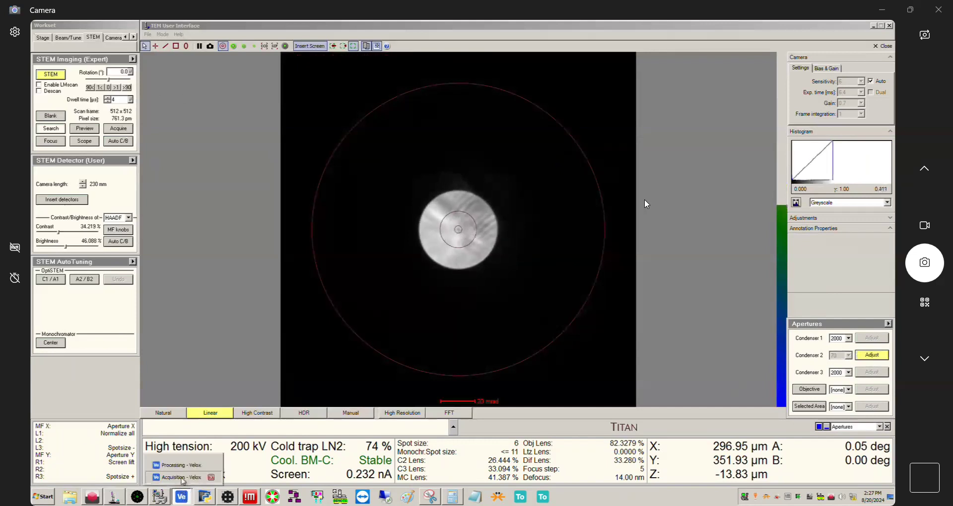
pyautogui.click(153, 45)
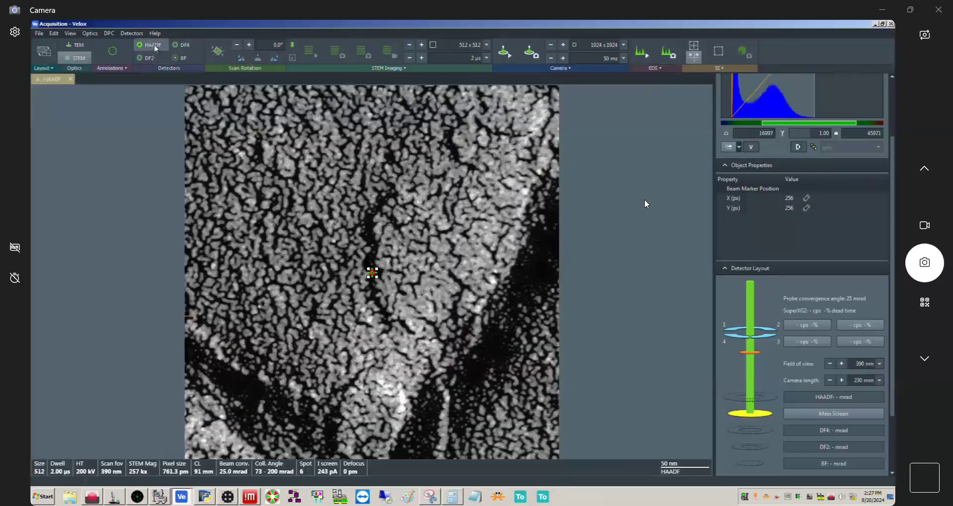
pyautogui.click(312, 51)
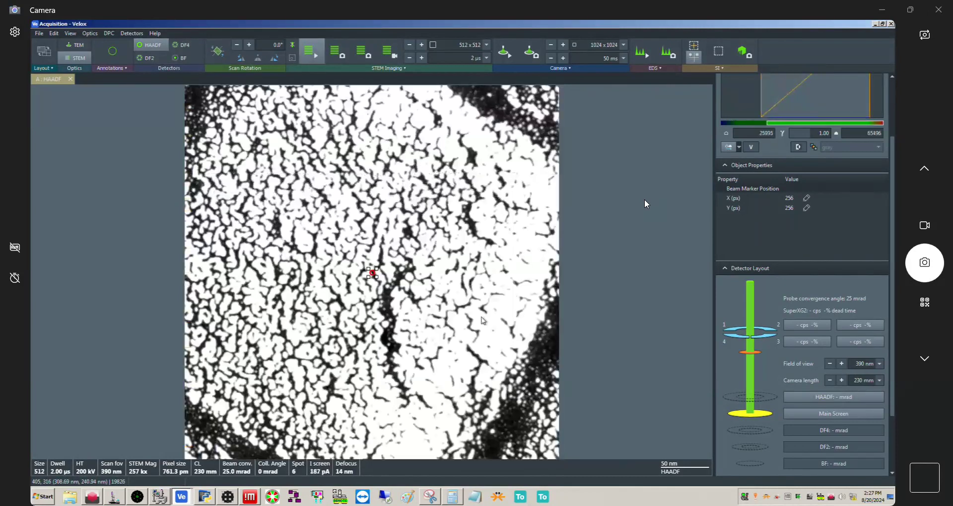
# Return to the TEM user interface and reduce the STEM camera length to 91 mm
pyautogui.hotkey('alt', 'Tab')
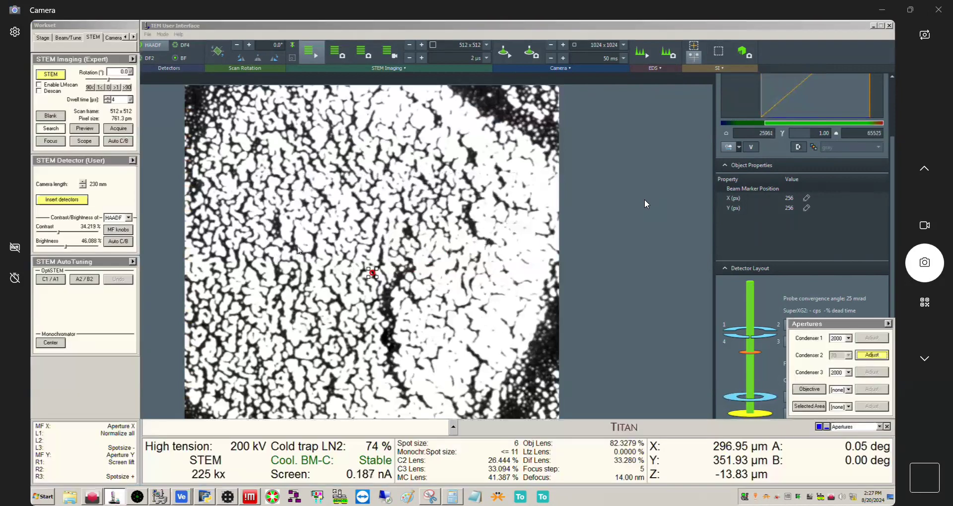
pyautogui.click(84, 187)
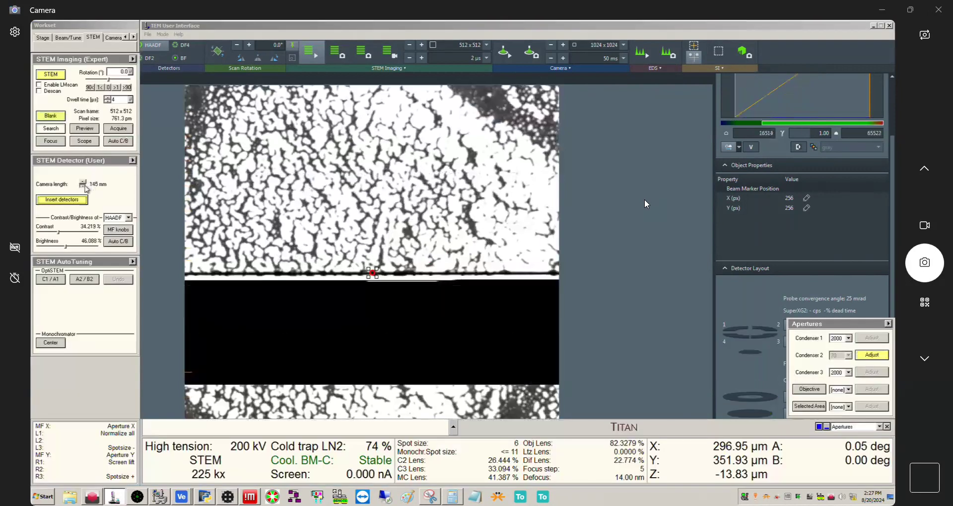
pyautogui.click(84, 186)
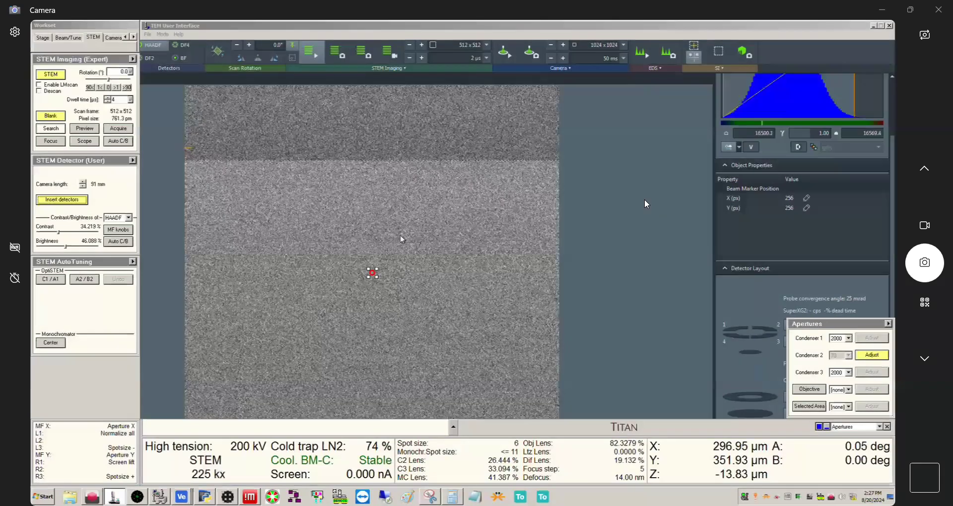
# Centre the diffraction disk with Diffraction alignment in the Flucam Viewer, finish the alignment and display the image in Natural contrast
pyautogui.click(885, 429)
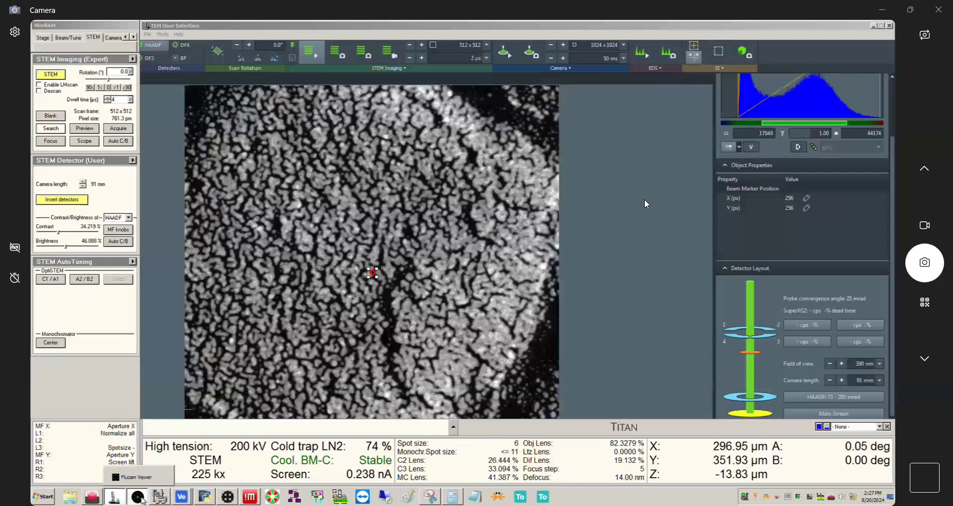
pyautogui.click(131, 477)
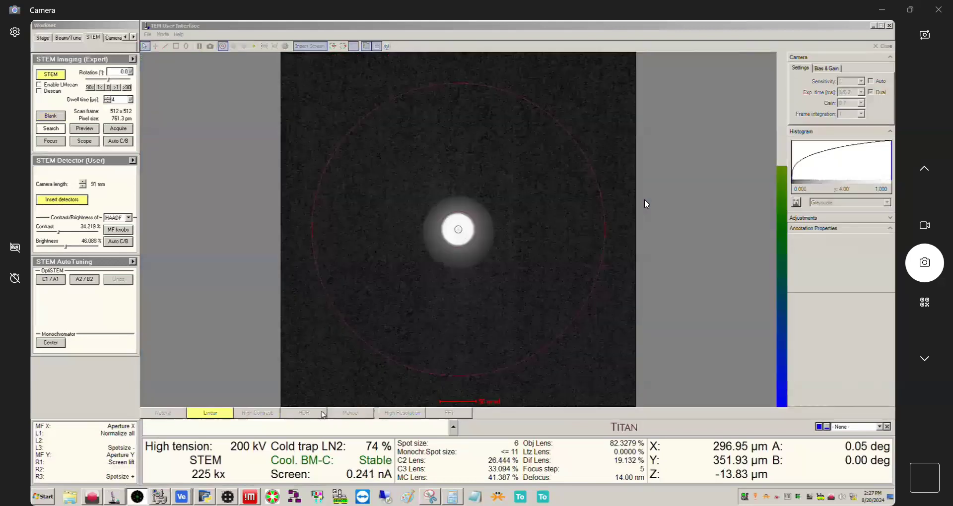
pyautogui.click(853, 428)
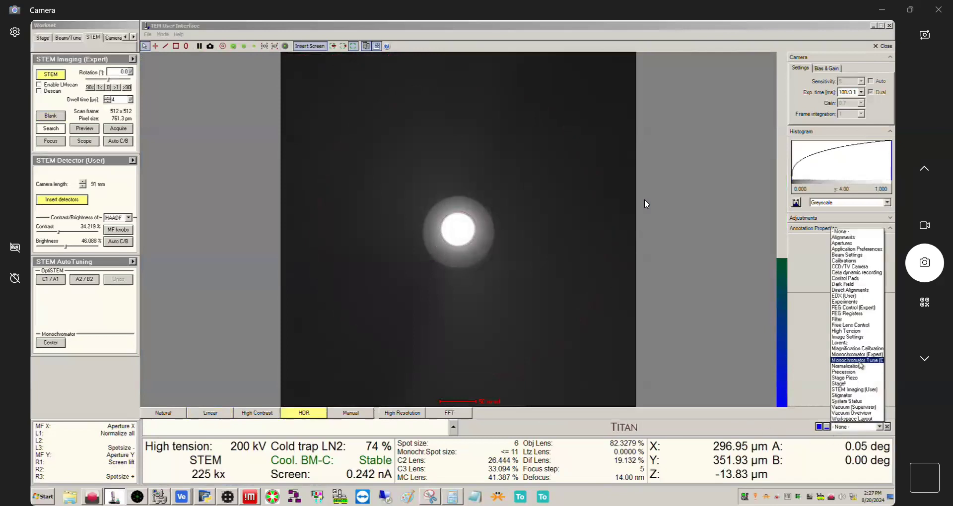
pyautogui.click(864, 291)
pyautogui.click(825, 354)
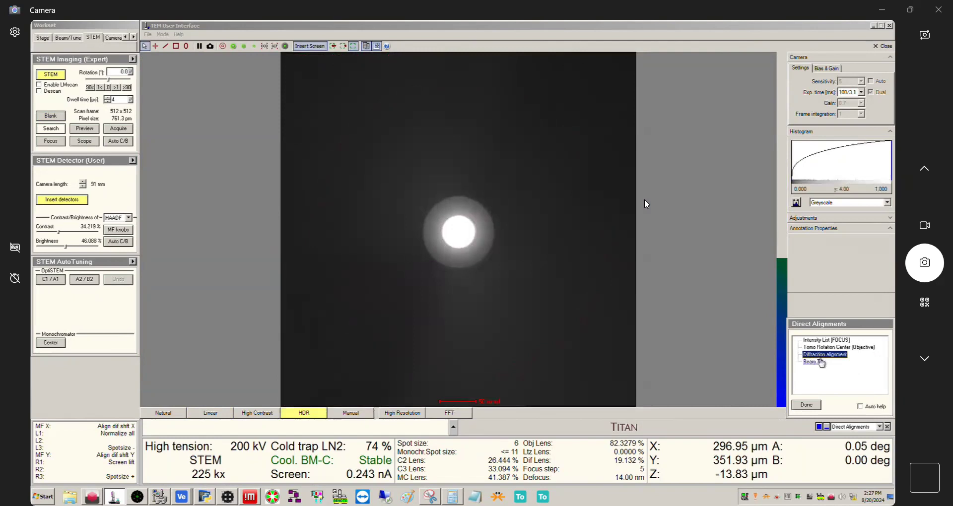
pyautogui.click(807, 406)
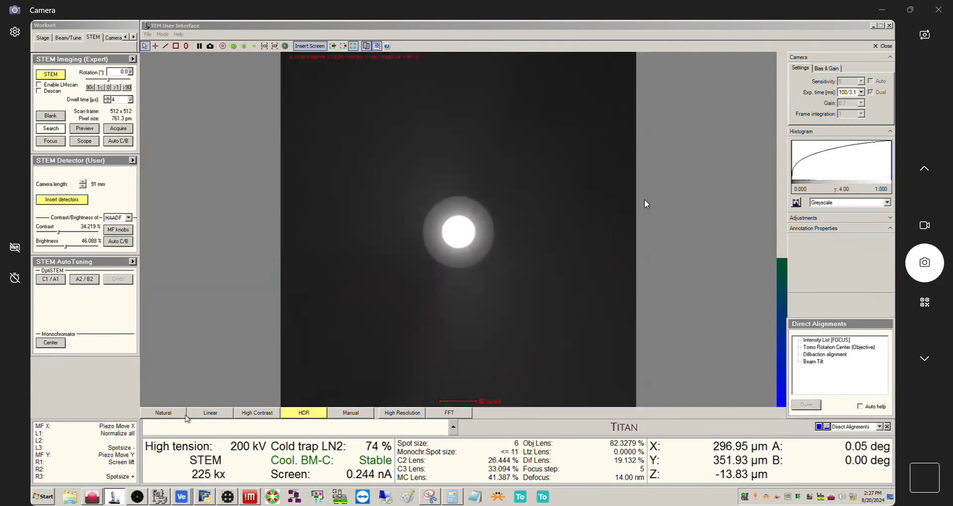
pyautogui.click(178, 412)
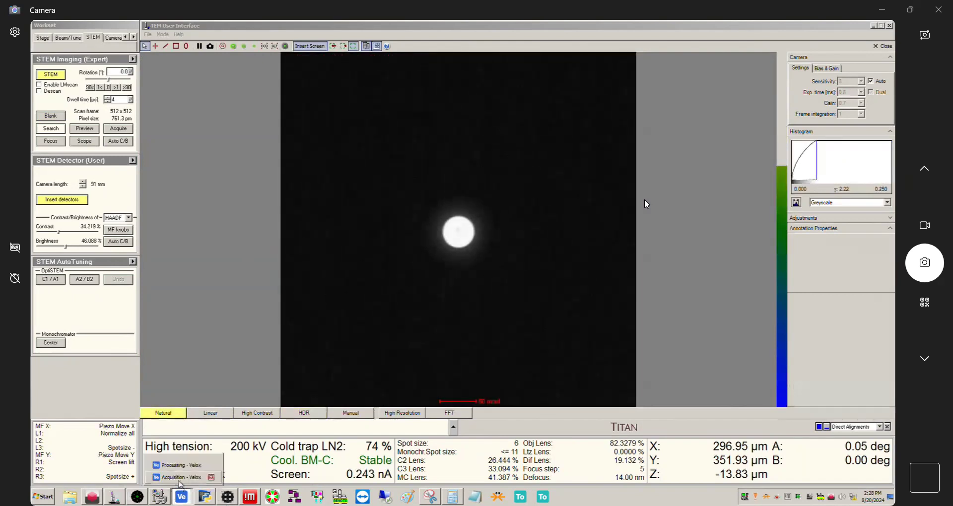
# Return to Velox Acquisition and inspect the live HAADF image at fields of view of 276 nm and 390 nm
pyautogui.click(180, 497)
pyautogui.scroll(5, 384, 255)
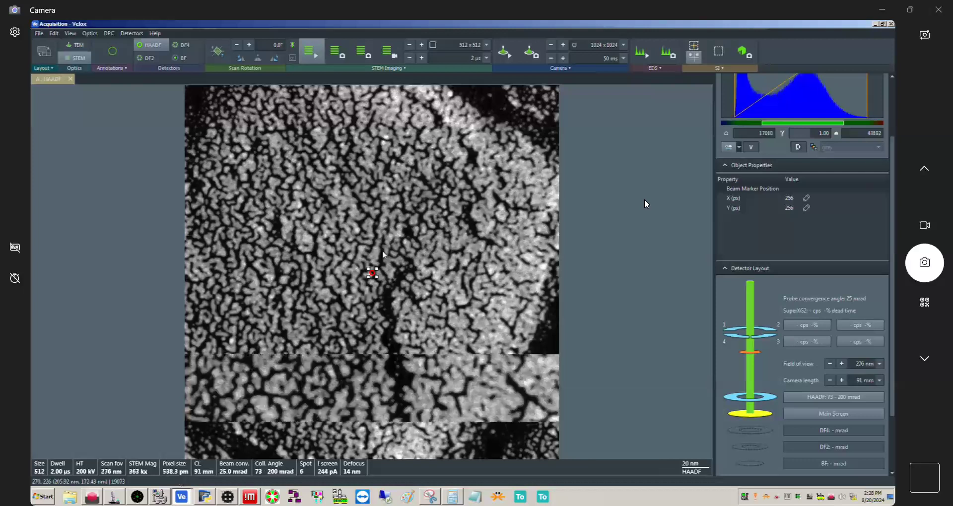
pyautogui.scroll(1, 384, 254)
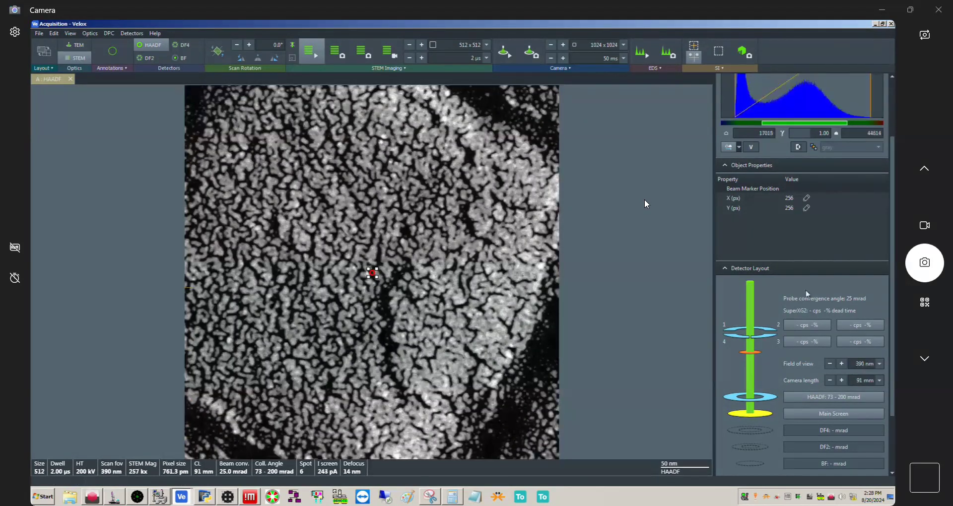
# Collapse the Detector Layout and Object Properties sections and expand Detector Settings for the HAADF detector
pyautogui.click(725, 269)
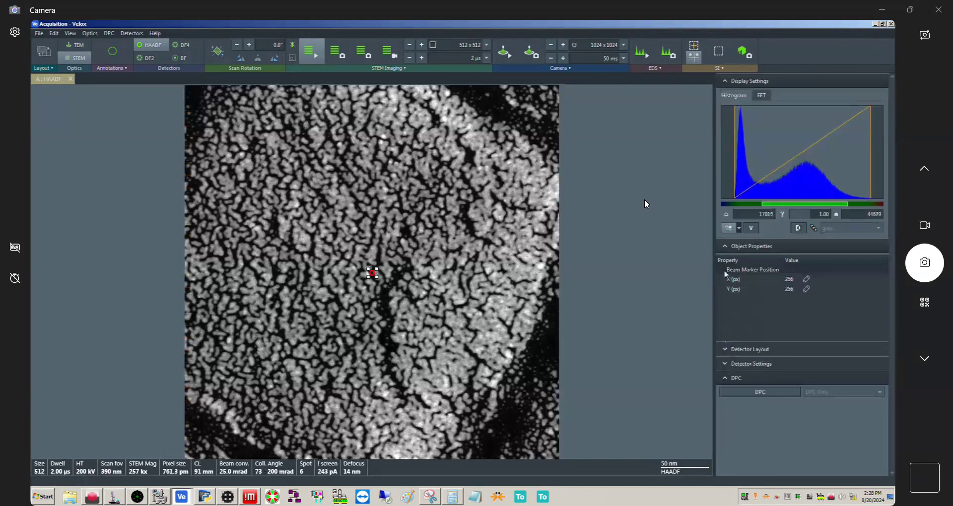
pyautogui.click(724, 248)
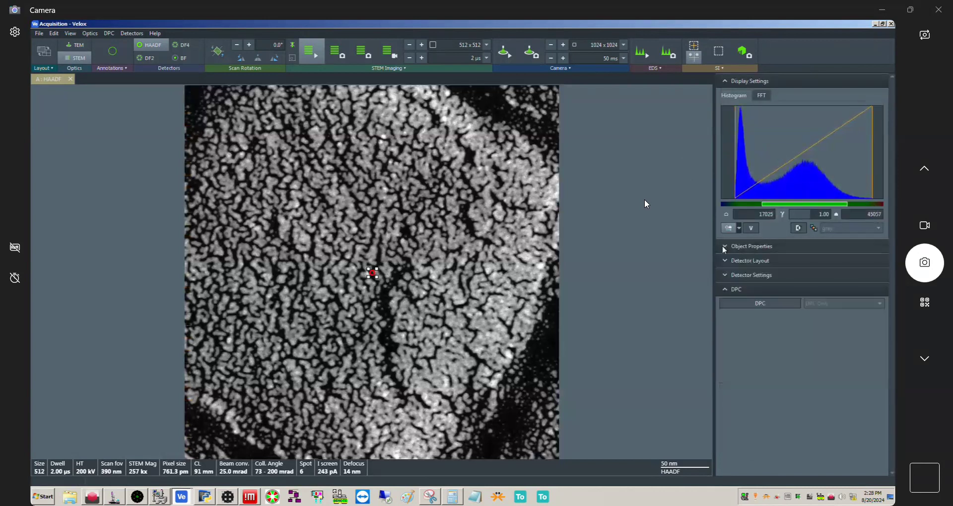
pyautogui.click(728, 277)
pyautogui.click(735, 332)
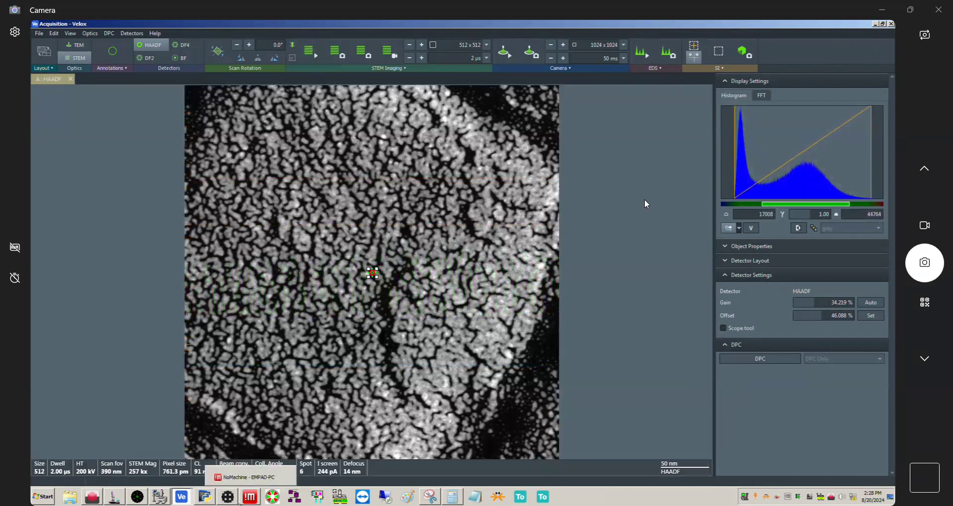
# Bring up the probe corrector's C1A1 measurement and try to run it with a 1.0 s exposure time
pyautogui.click(227, 497)
pyautogui.moveTo(285, 98); pyautogui.dragTo(292, 66)
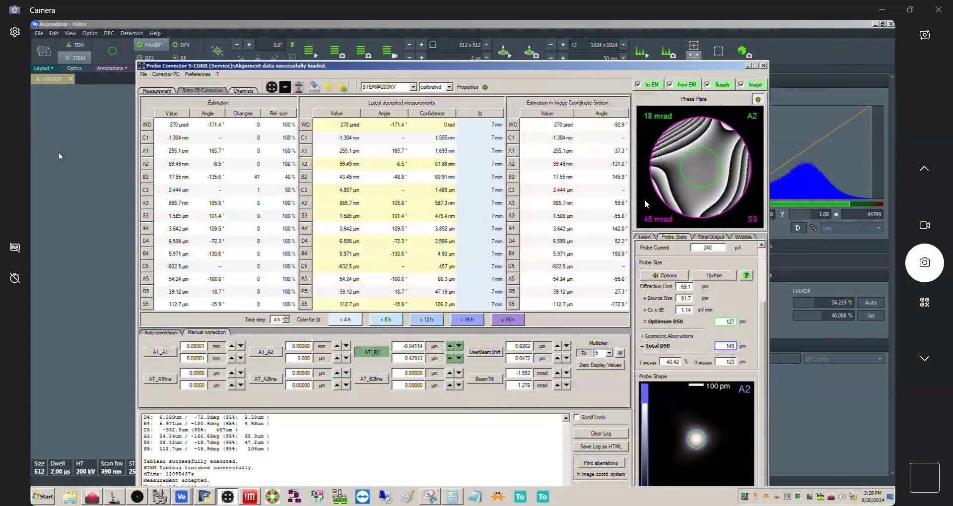
pyautogui.click(114, 151)
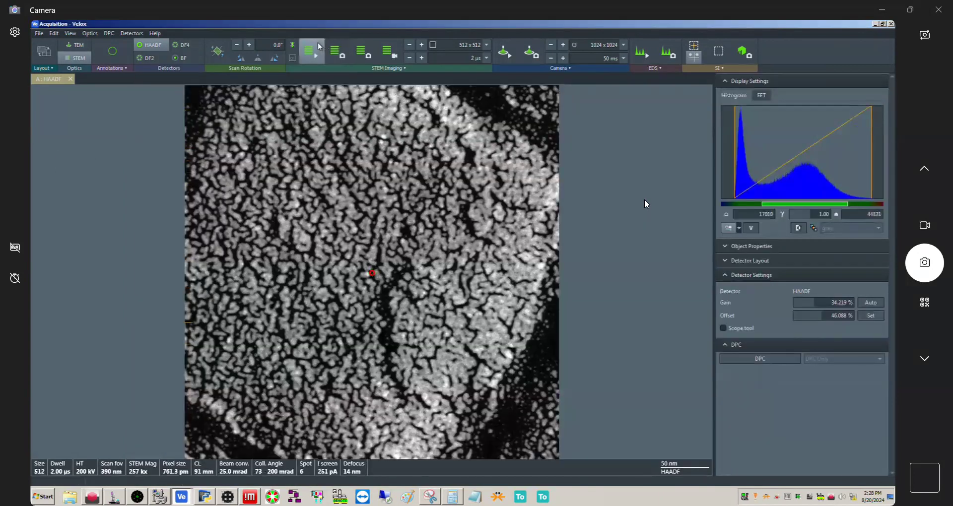
pyautogui.hotkey('alt', 'Tab')
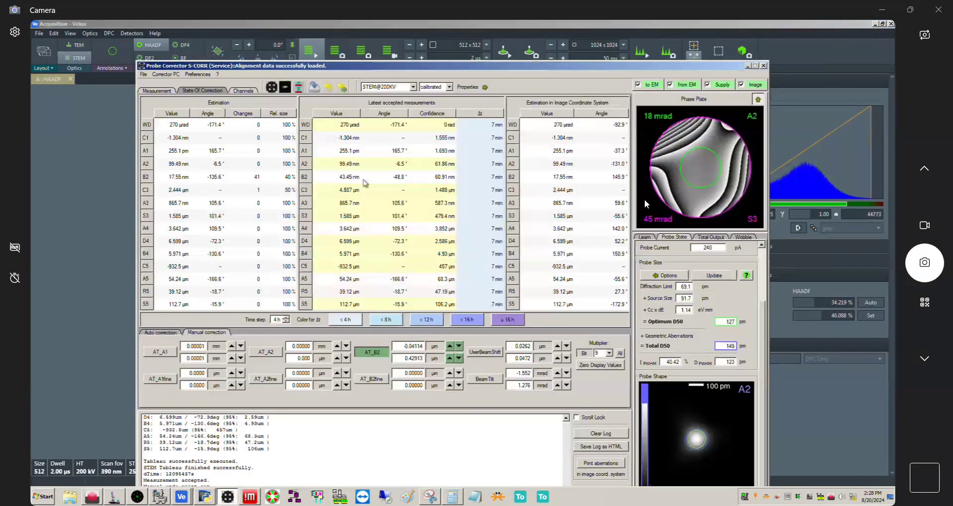
pyautogui.click(157, 92)
pyautogui.click(178, 99)
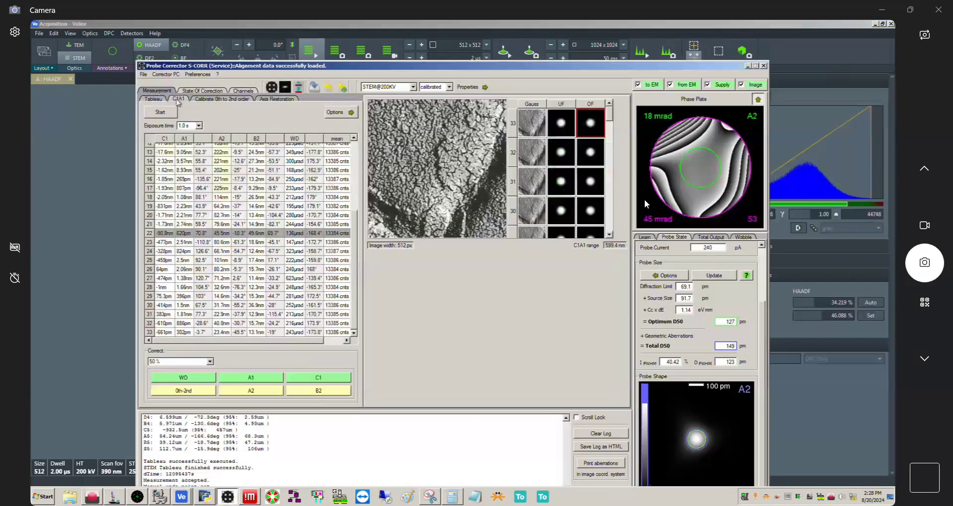
pyautogui.click(164, 113)
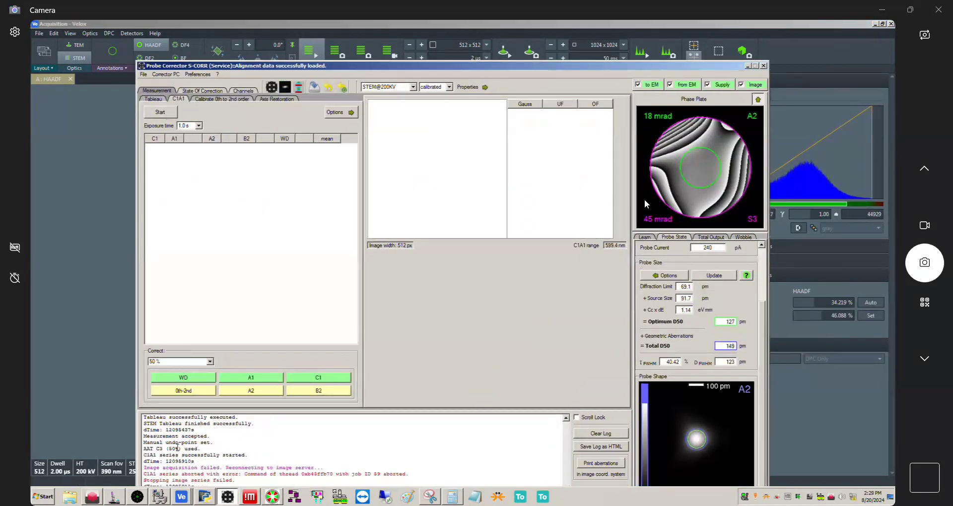
# Stop the live Velox scan and start the C1A1 measurement again in the probe corrector
pyautogui.click(305, 61)
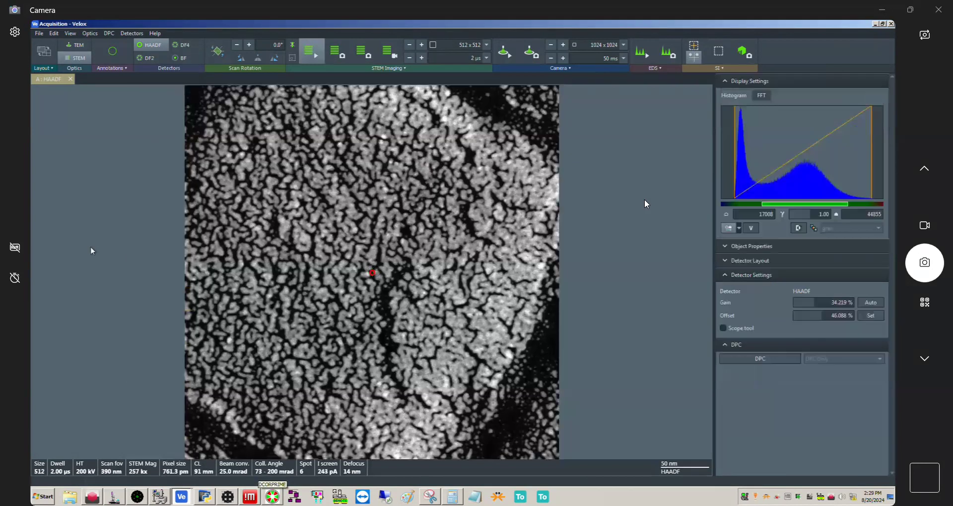
pyautogui.click(305, 59)
pyautogui.hotkey('alt', 'Tab')
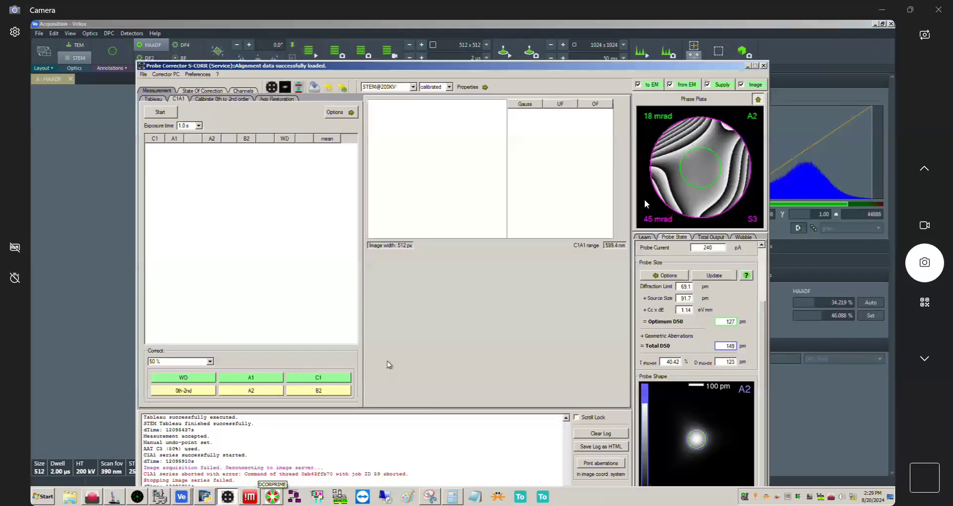
pyautogui.click(166, 113)
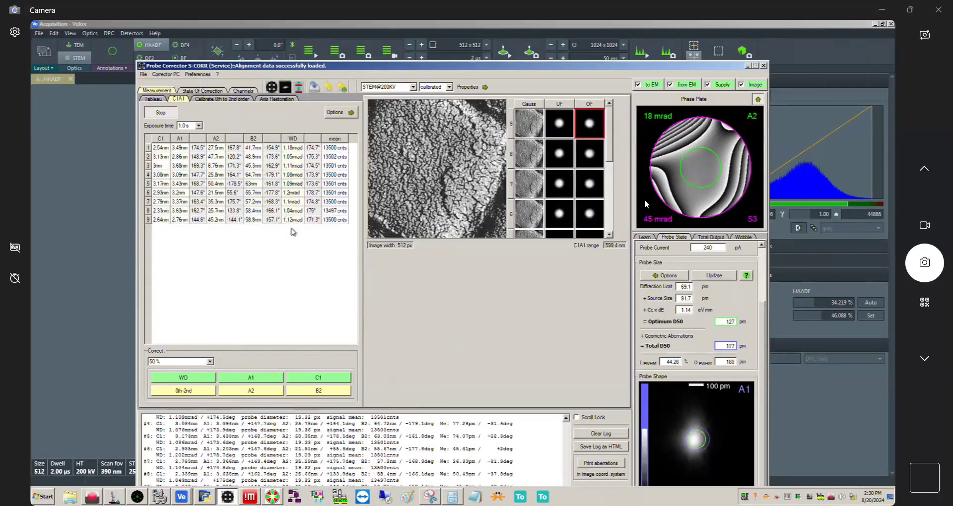
# Set the C1A1 correction strength to 100 % and correct WD
pyautogui.click(182, 362)
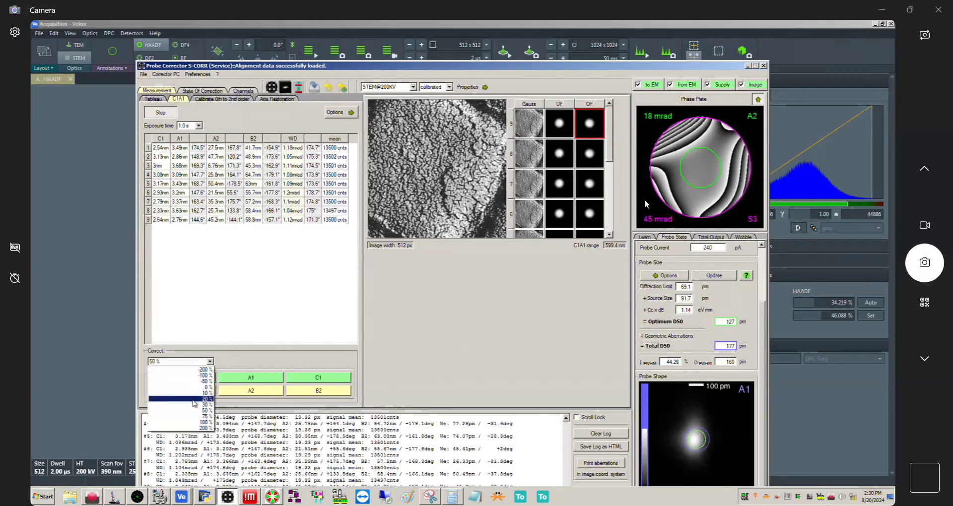
pyautogui.click(197, 423)
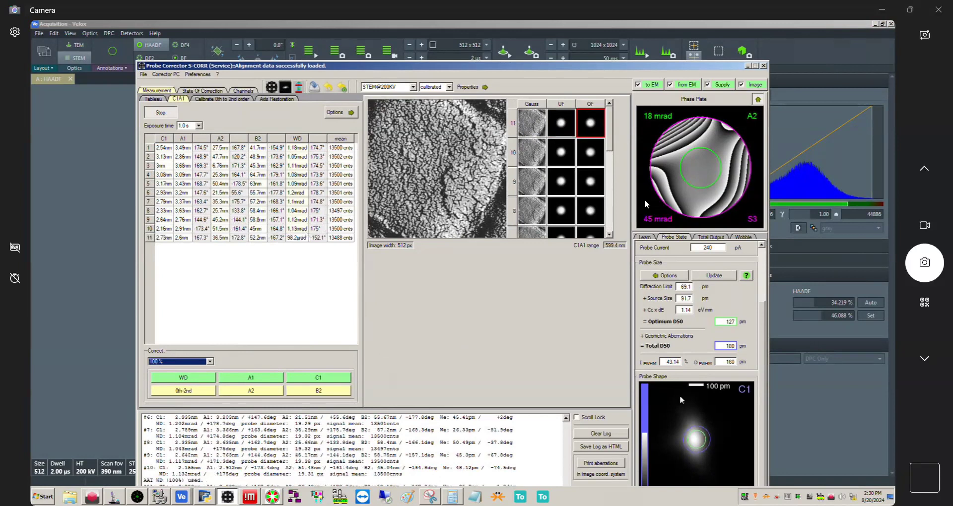
# Move the Probe Corrector window fully into view and correct A1 and C1 once each at 100 % strength
pyautogui.moveTo(610, 71); pyautogui.dragTo(617, 39)
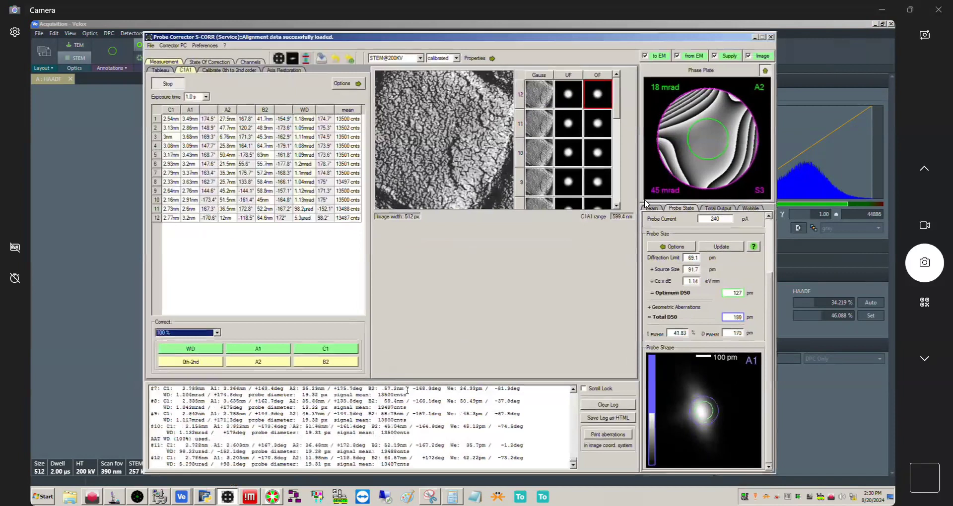
pyautogui.click(253, 351)
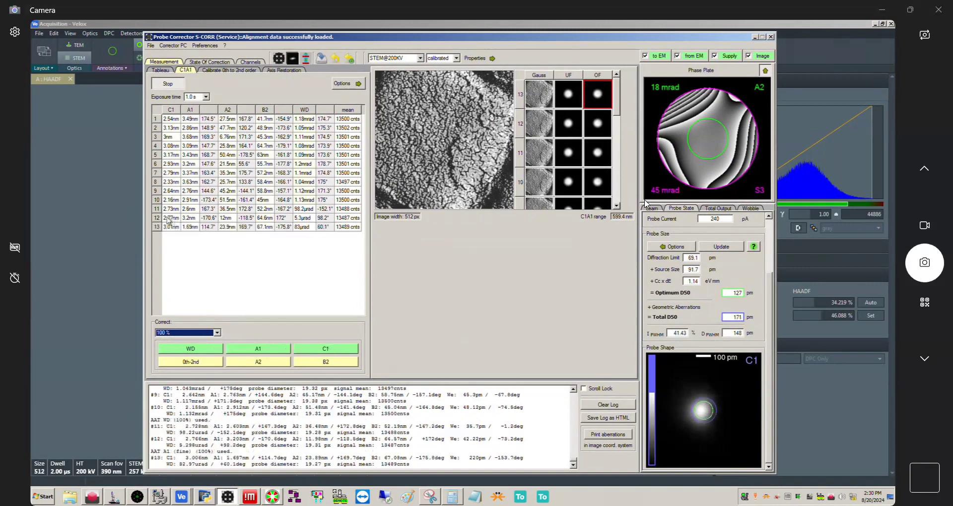
pyautogui.click(332, 350)
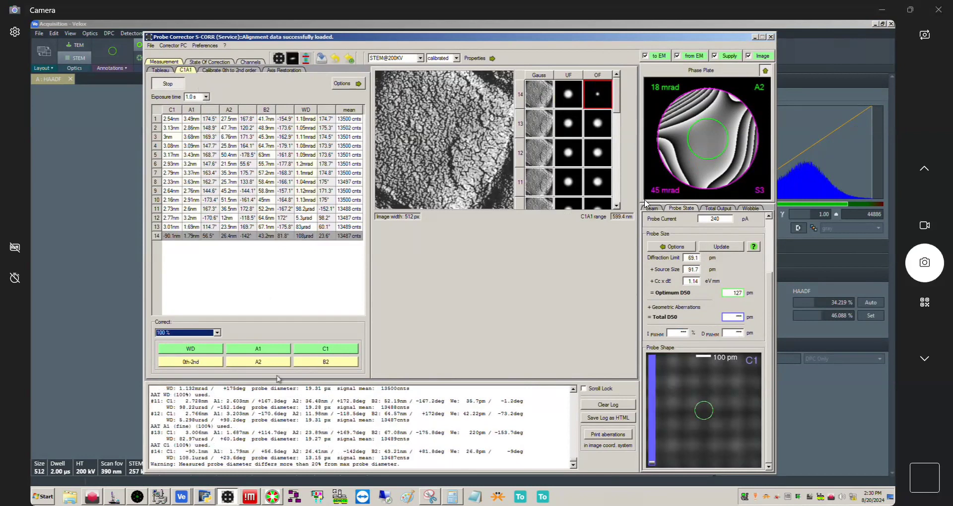
# Set the C1A1 correction strength to 50 % and correct B2
pyautogui.click(216, 333)
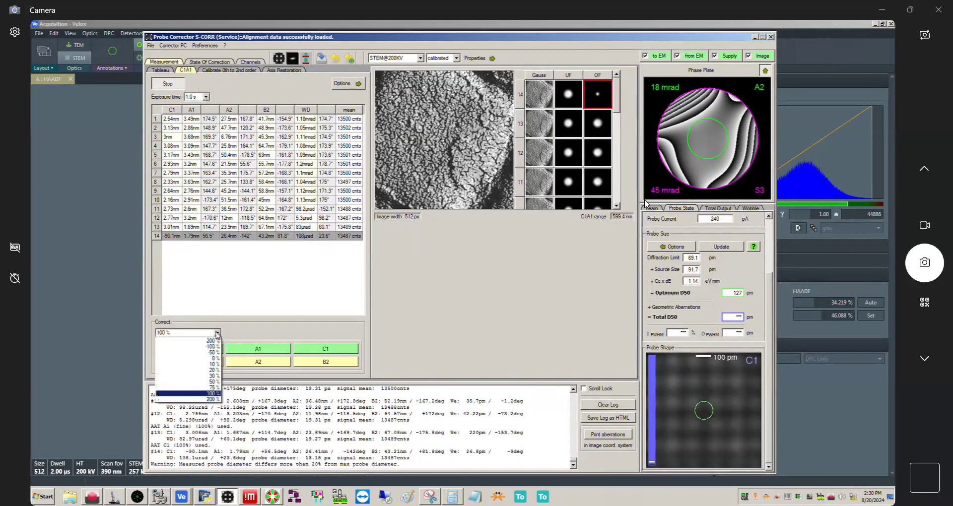
pyautogui.click(212, 382)
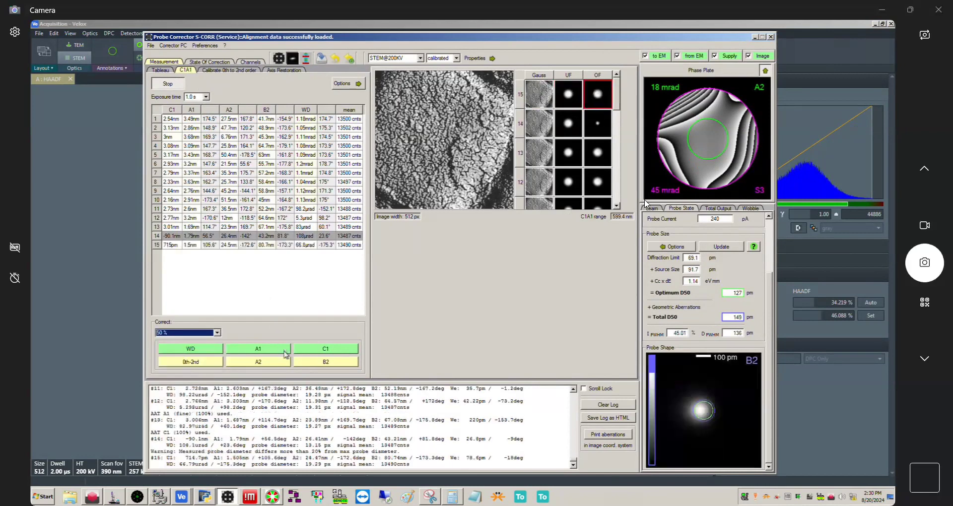
pyautogui.click(325, 366)
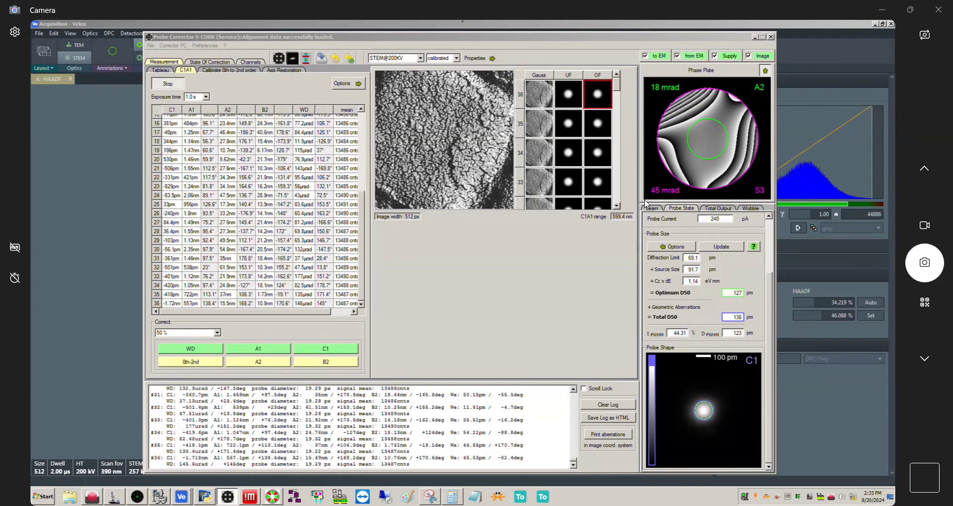
# Compare the last tableau results with the running C1A1 values, and correct B2 and A1 at 50 % before stopping the series
pyautogui.click(165, 73)
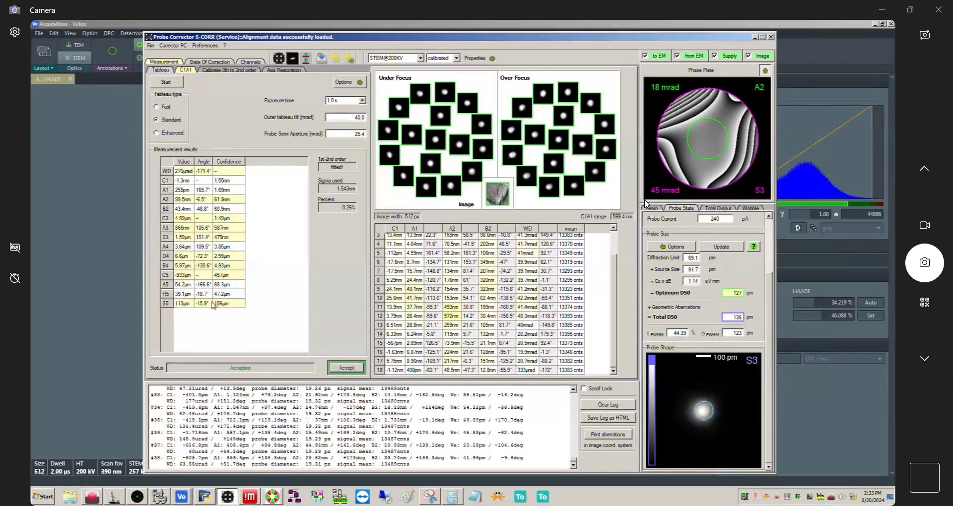
pyautogui.moveTo(211, 310)
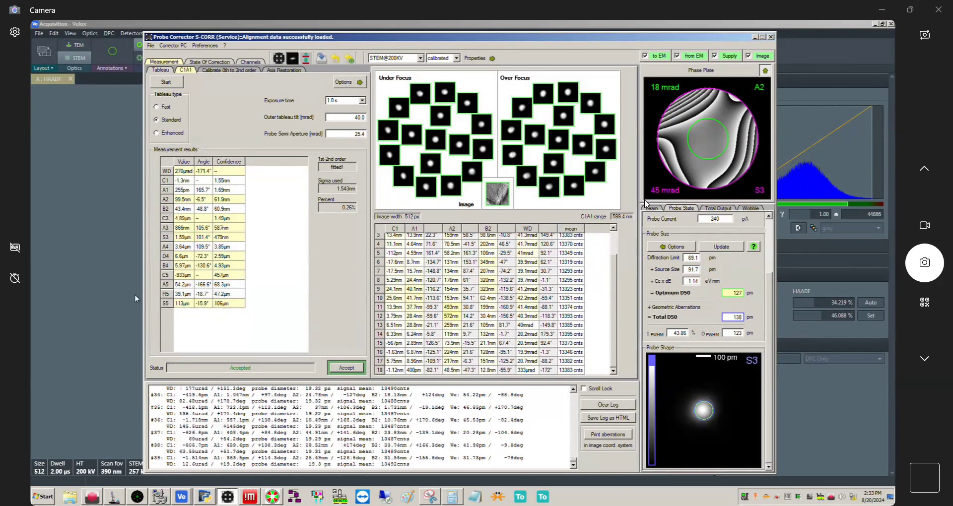
pyautogui.moveTo(234, 268)
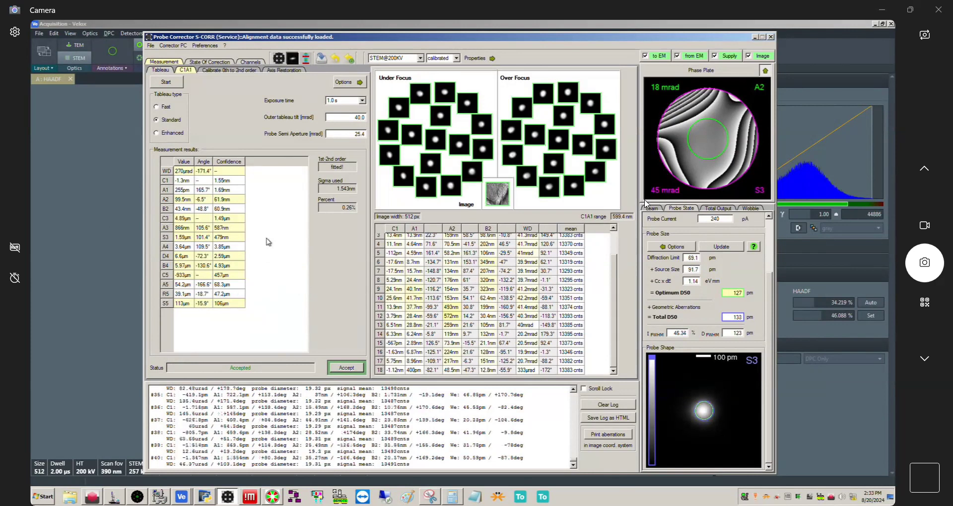
pyautogui.click(186, 70)
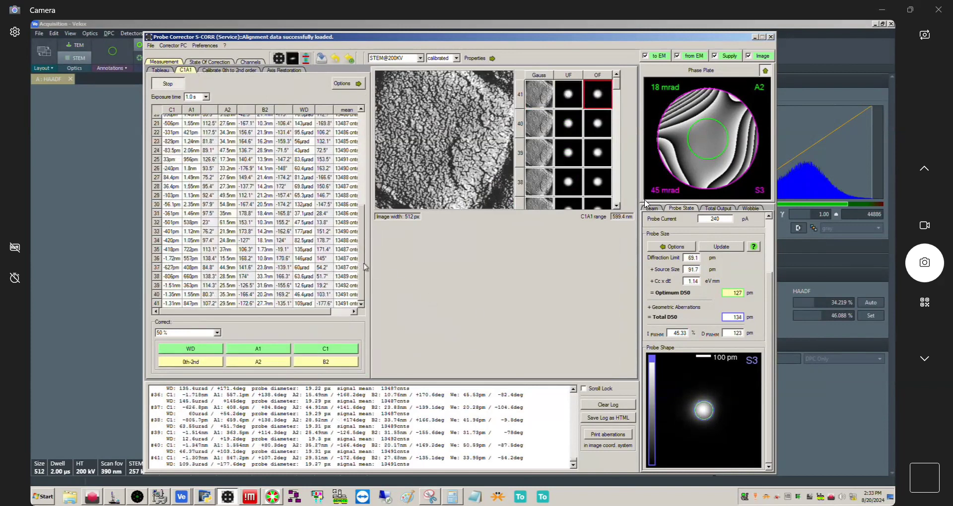
pyautogui.moveTo(263, 307)
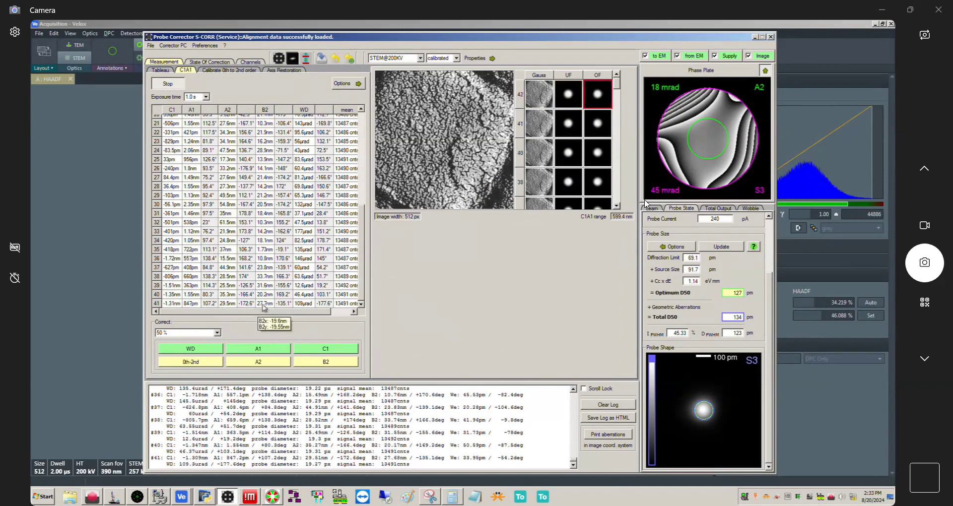
pyautogui.click(324, 366)
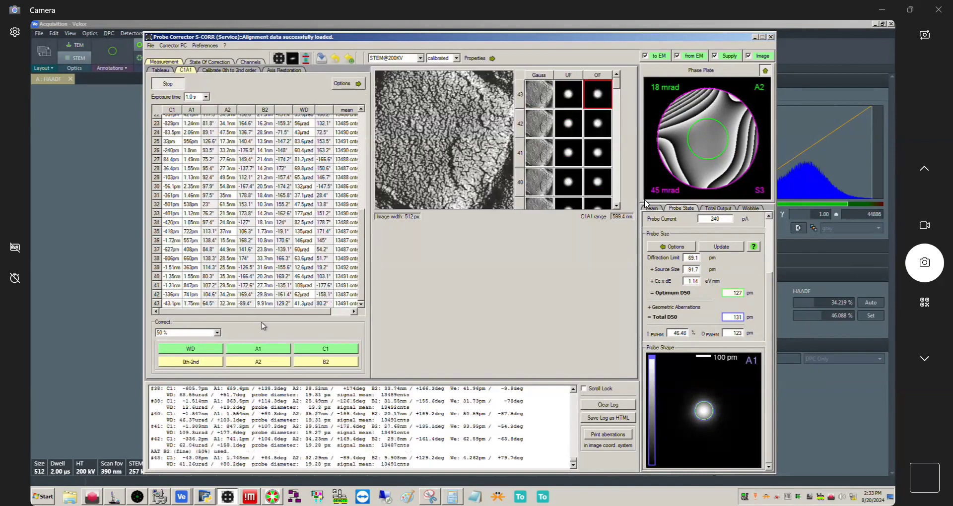
pyautogui.click(271, 350)
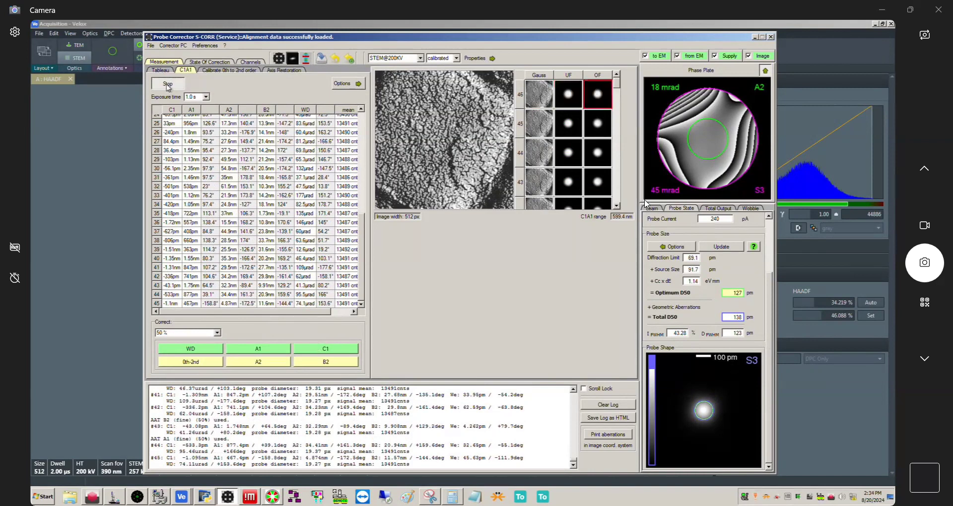
pyautogui.click(168, 85)
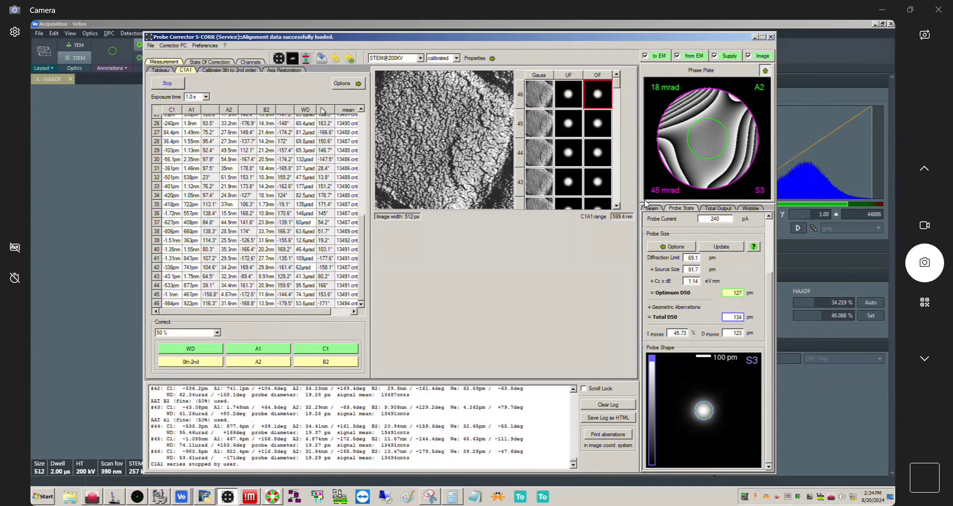
# Run a Standard tableau measurement with 1.0 s exposure and 40 mrad outer tilt, and accept its results
pyautogui.click(158, 72)
pyautogui.click(167, 84)
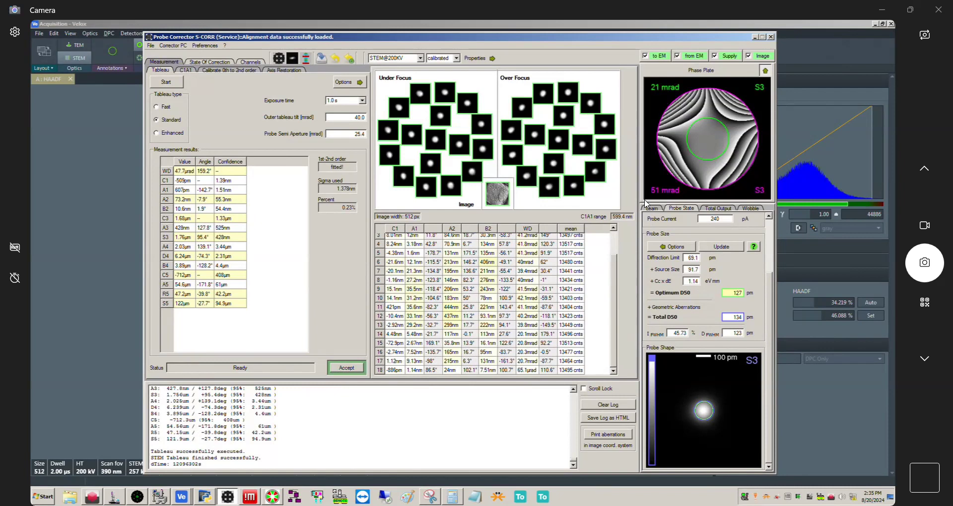
pyautogui.click(347, 368)
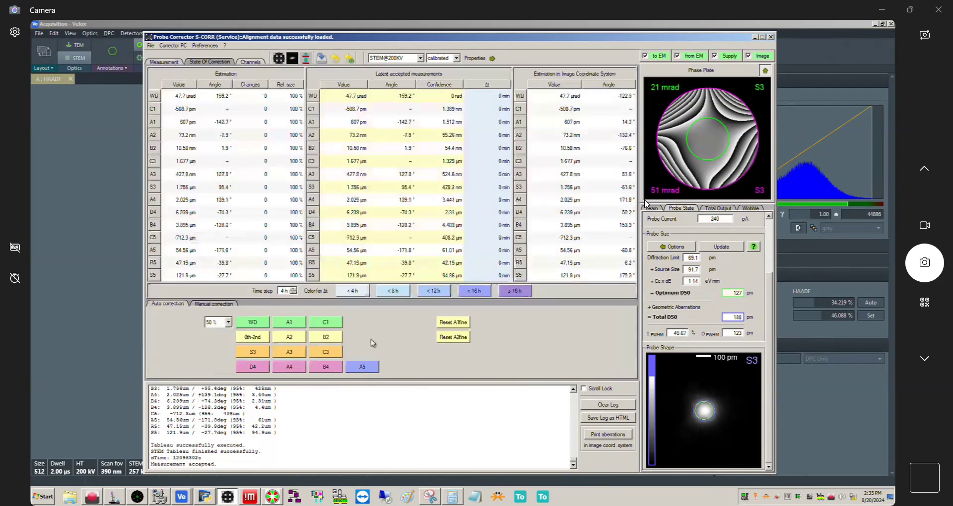
# Set a manual undo point for the corrector state and auto-correct S3 at 50 %
pyautogui.click(351, 59)
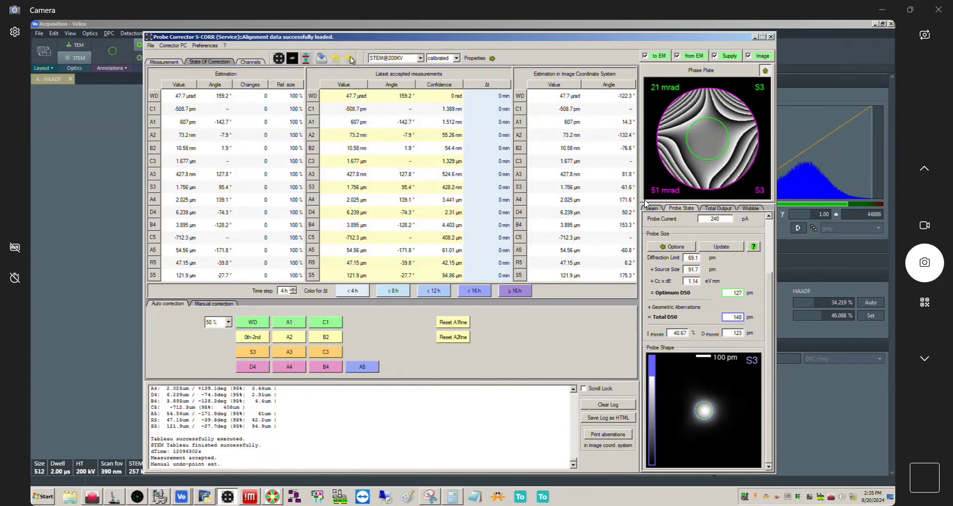
pyautogui.click(171, 62)
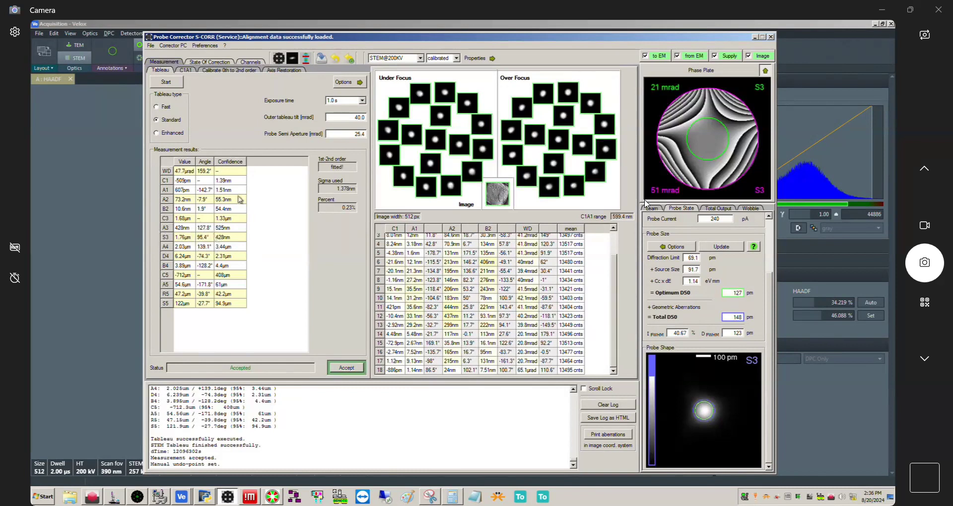
pyautogui.click(215, 63)
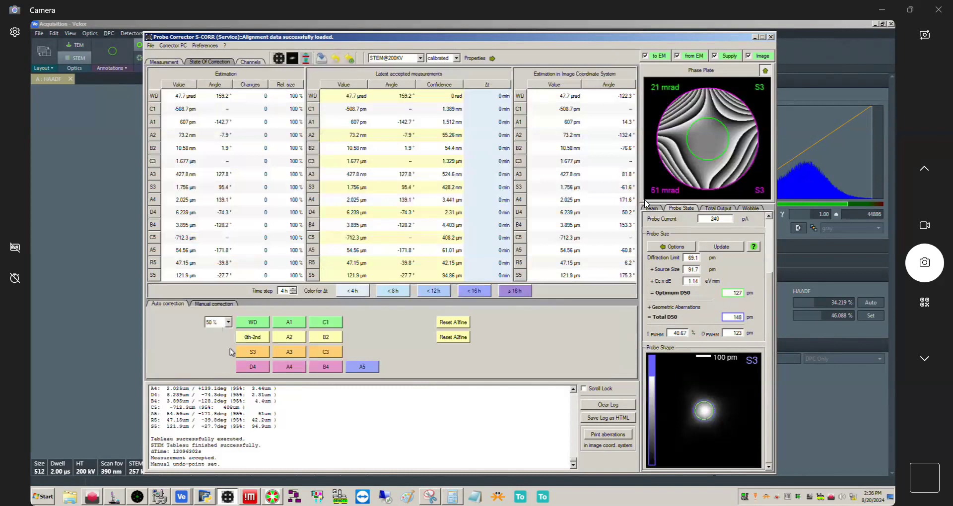
pyautogui.click(253, 355)
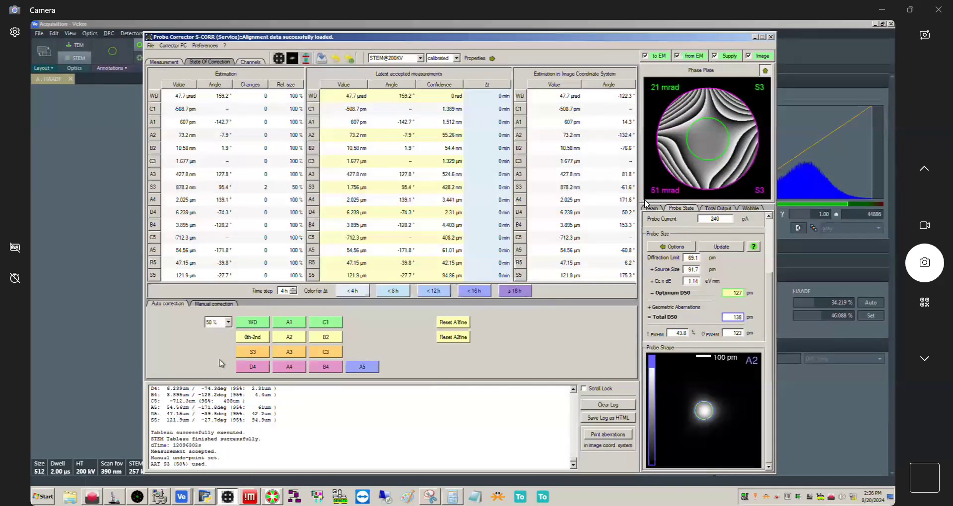
# Switch to the TEM User Interface and check the beam disc in the screen camera view
pyautogui.click(100, 238)
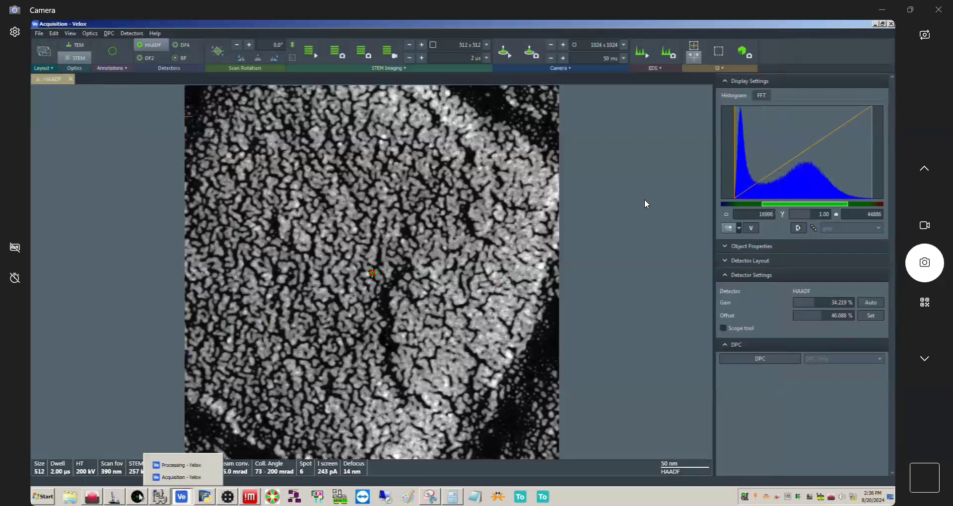
pyautogui.click(138, 496)
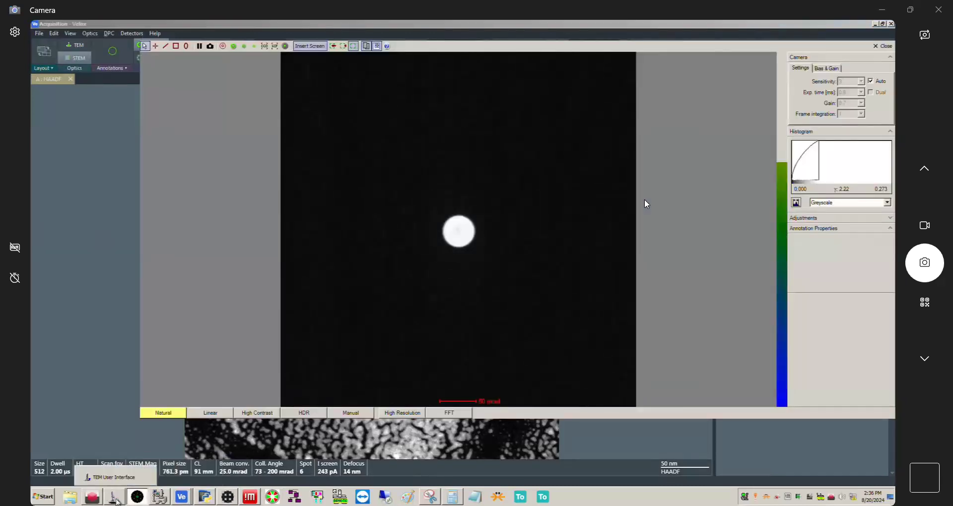
pyautogui.click(115, 497)
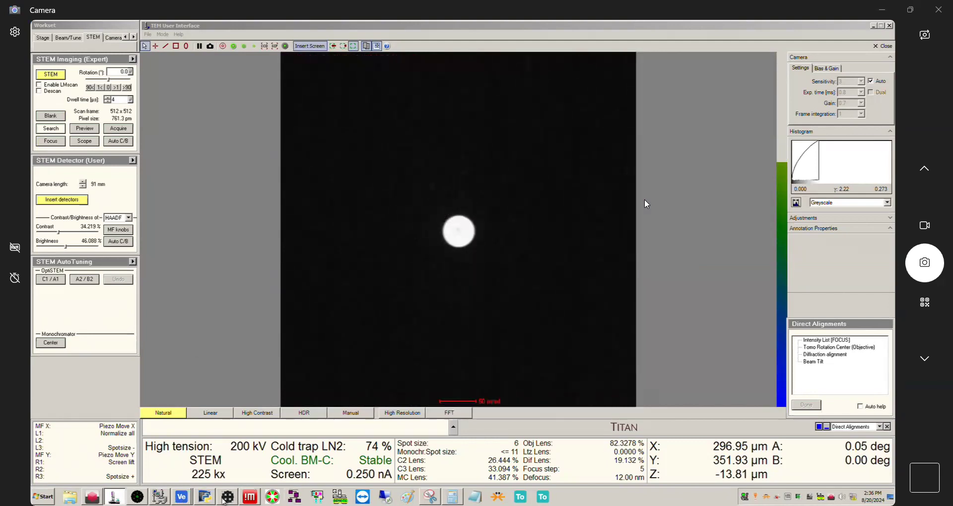
# Return to the Probe Corrector, review the tableau results and start a new C1A1 measurement with 1.0 s exposure
pyautogui.click(226, 497)
pyautogui.click(171, 61)
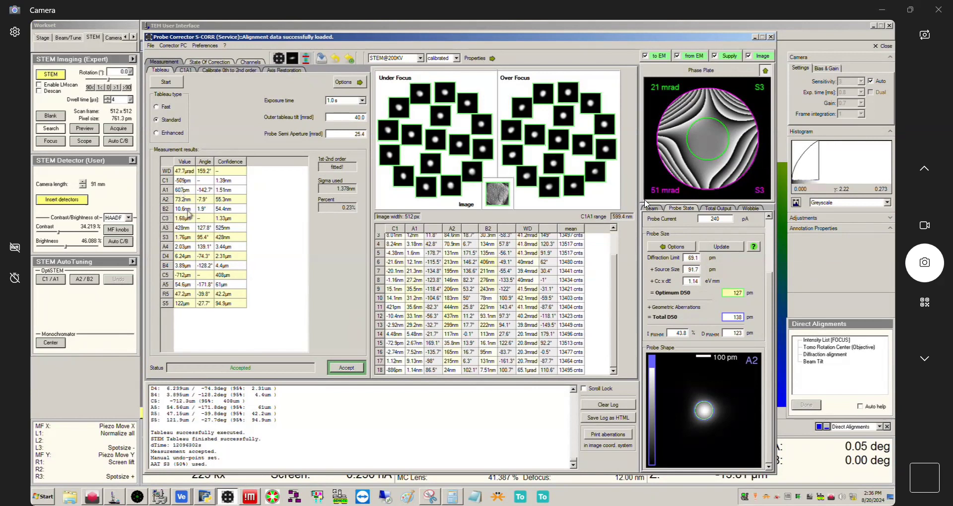
pyautogui.moveTo(186, 212)
pyautogui.click(186, 70)
pyautogui.click(169, 83)
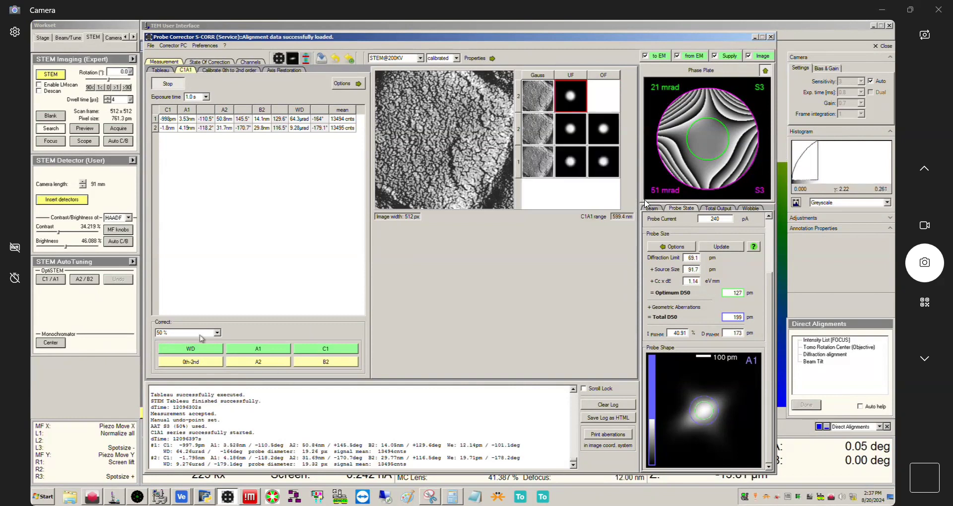
# Set the C1A1 correction strength to 100 %, then correct A1 twice and C1 once
pyautogui.click(208, 337)
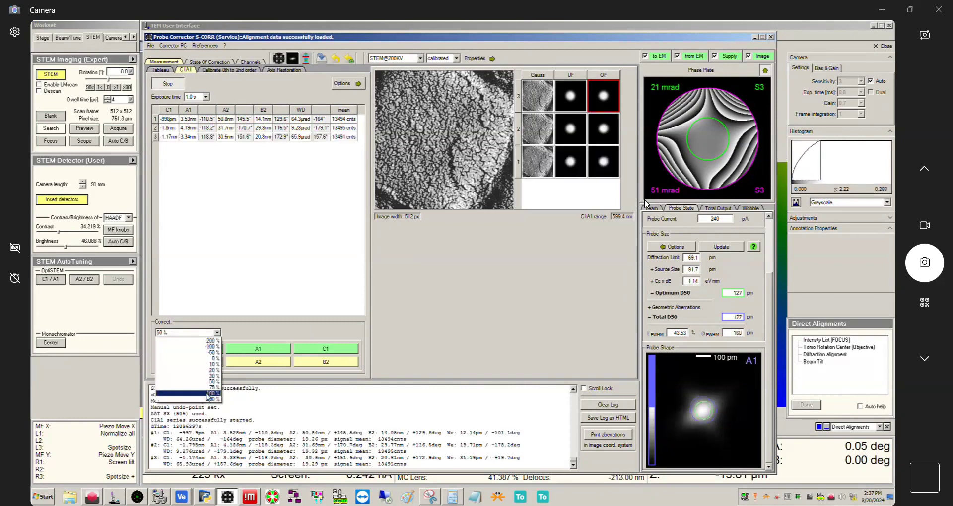
pyautogui.click(209, 396)
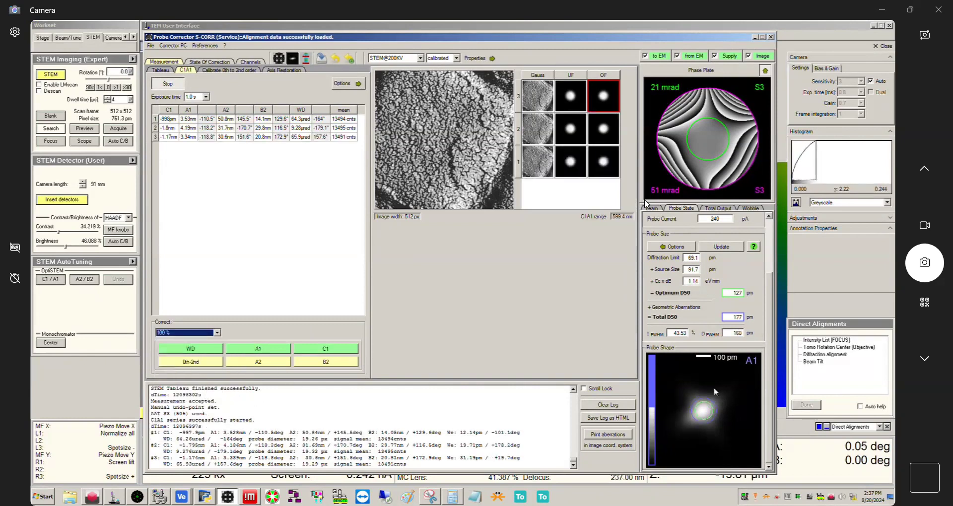
pyautogui.click(258, 349)
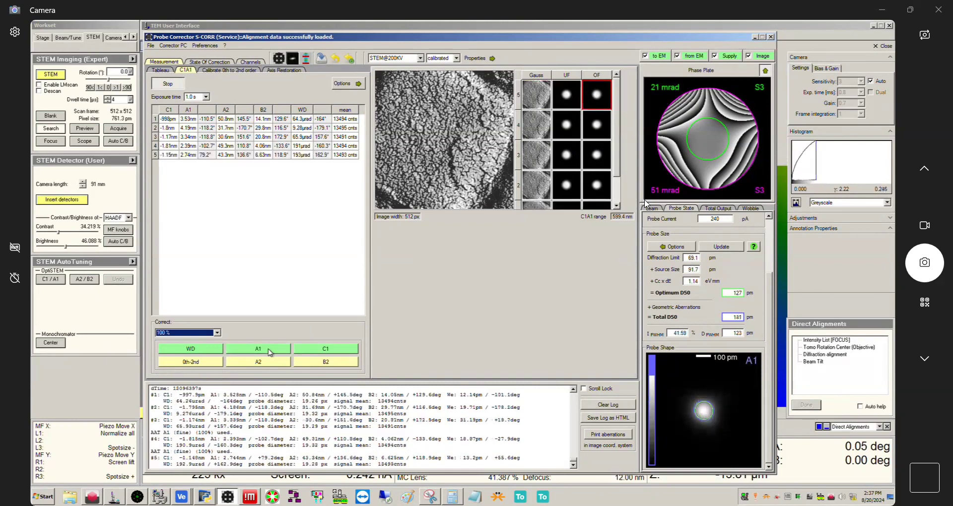
pyautogui.click(271, 349)
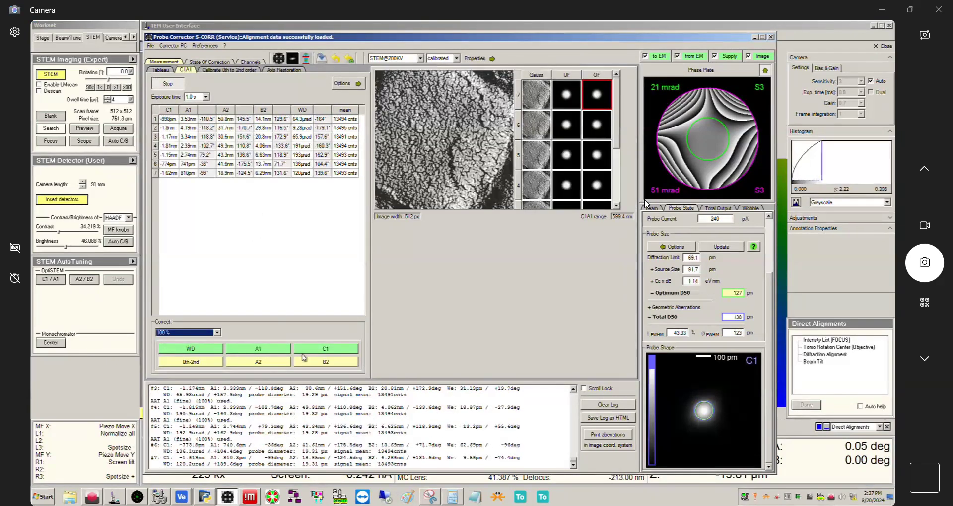
pyautogui.click(335, 352)
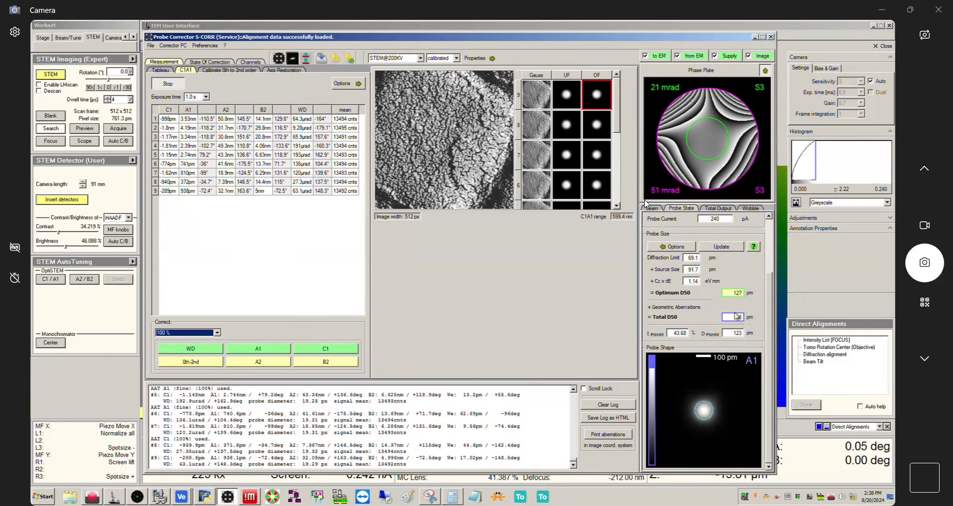
# Correct A1 three more times at 100 %, then stop the C1A1 series and bring up the tableau measurement
pyautogui.click(258, 350)
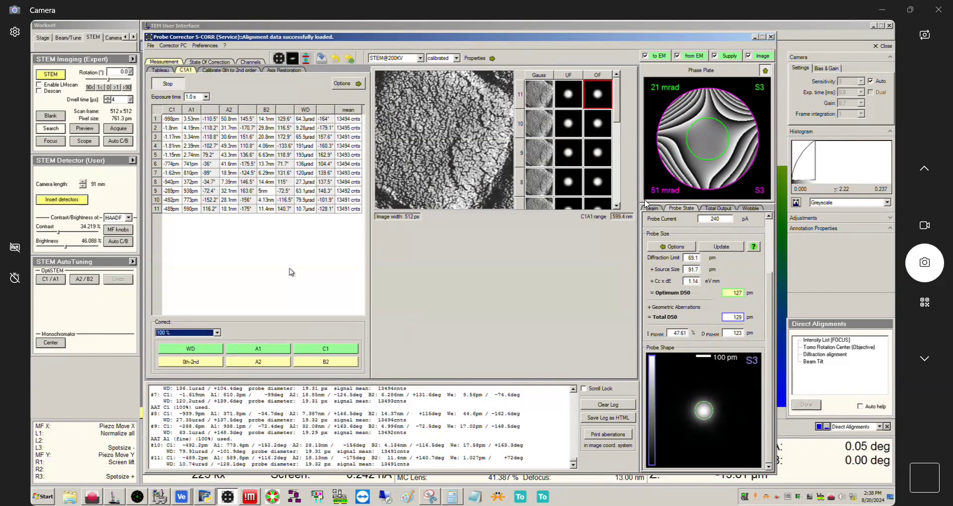
pyautogui.click(261, 348)
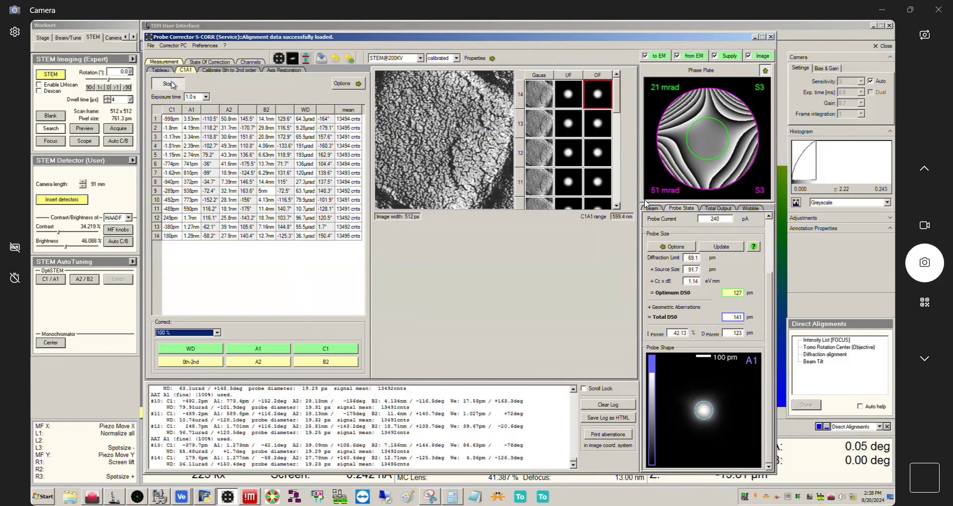
pyautogui.click(257, 348)
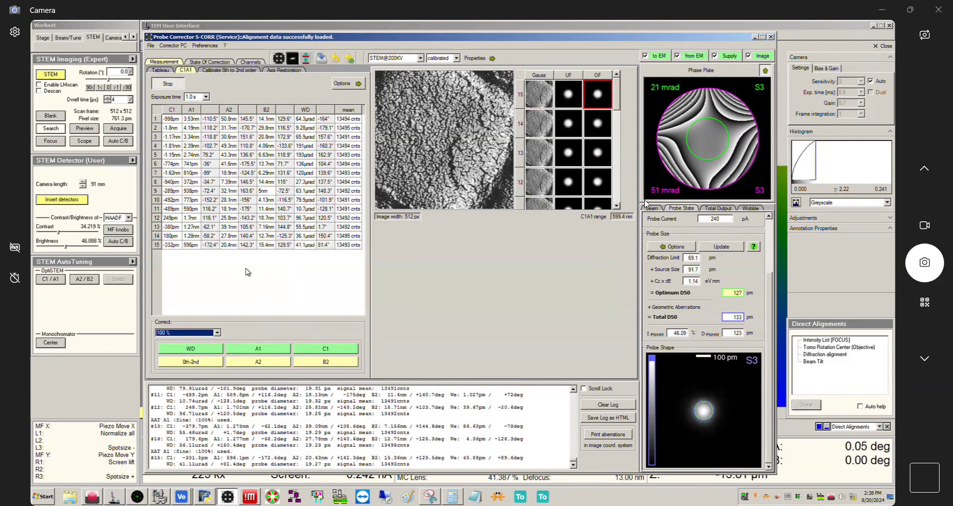
pyautogui.click(168, 85)
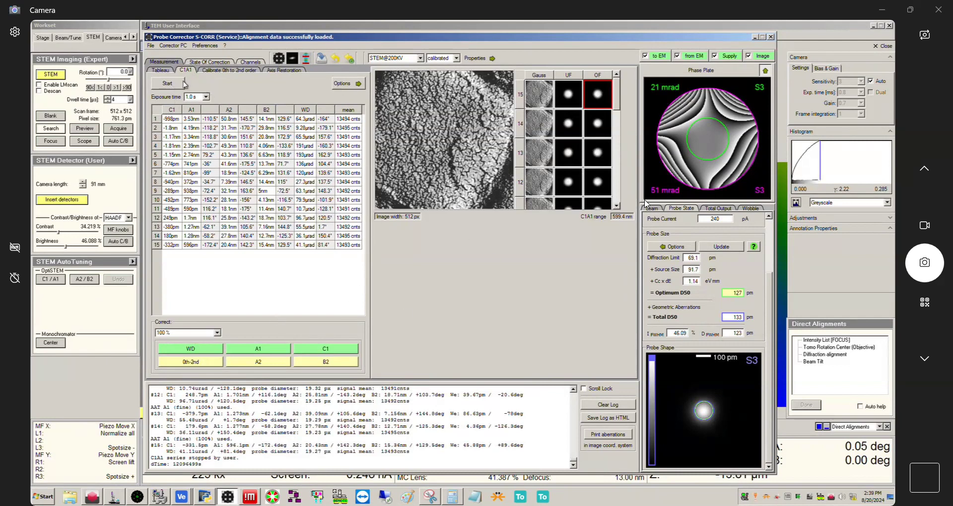
pyautogui.click(169, 70)
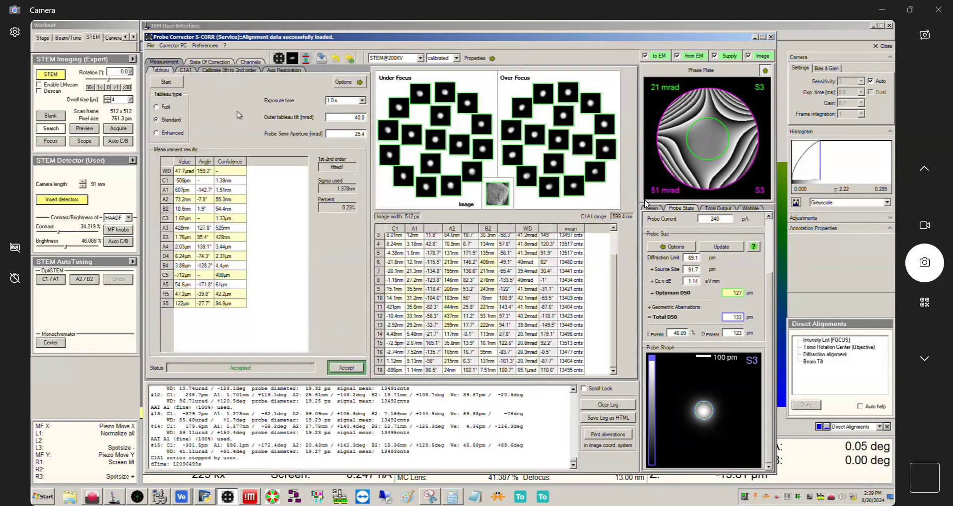
# Run a Standard tableau measurement with 1.0 s exposure, accept it, set a manual undo point and return to the measurement results
pyautogui.click(167, 83)
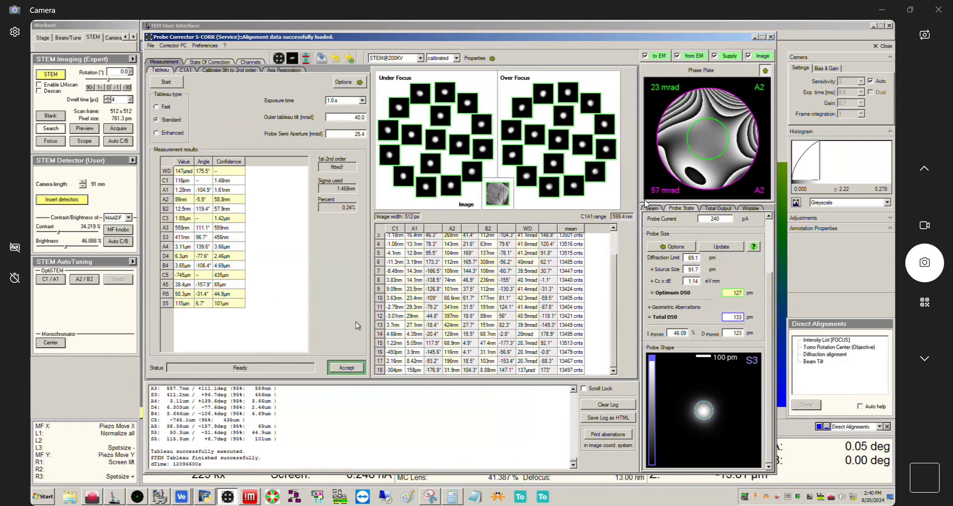
pyautogui.click(346, 367)
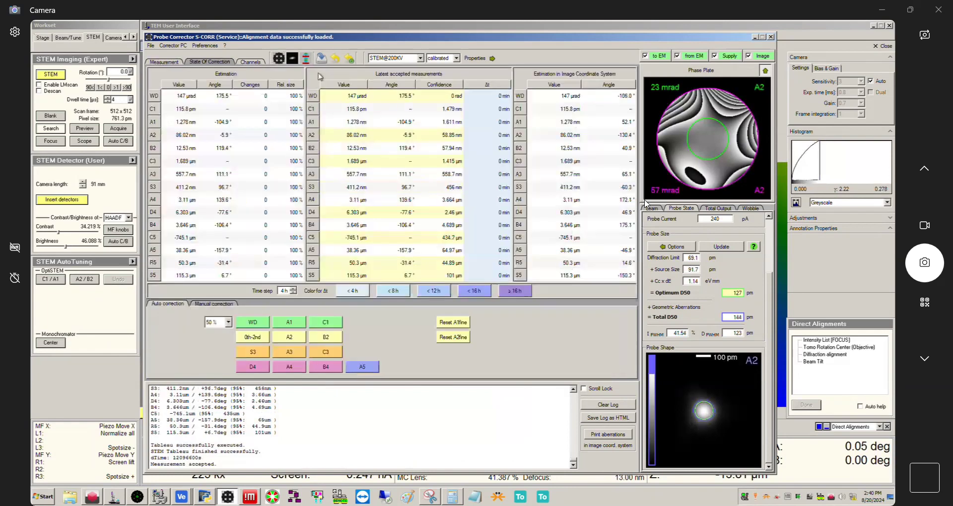
pyautogui.click(349, 59)
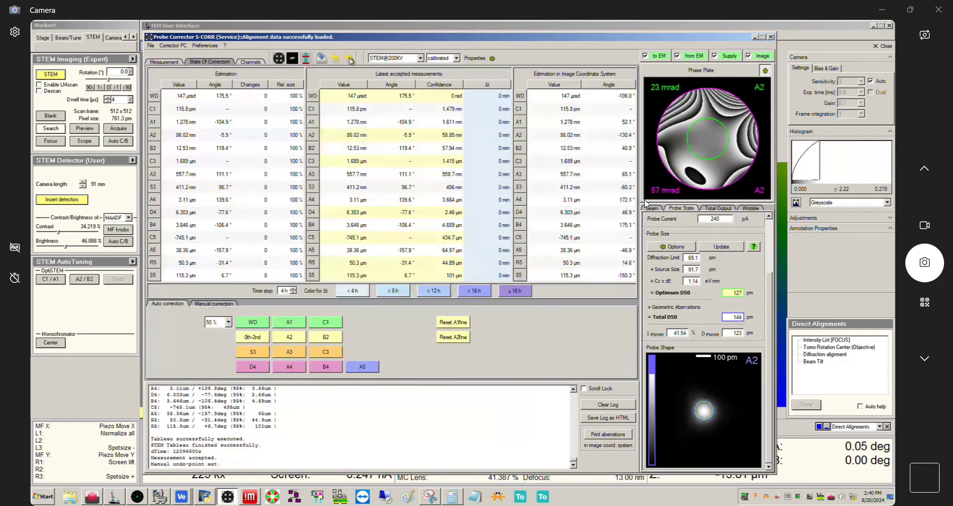
pyautogui.click(164, 63)
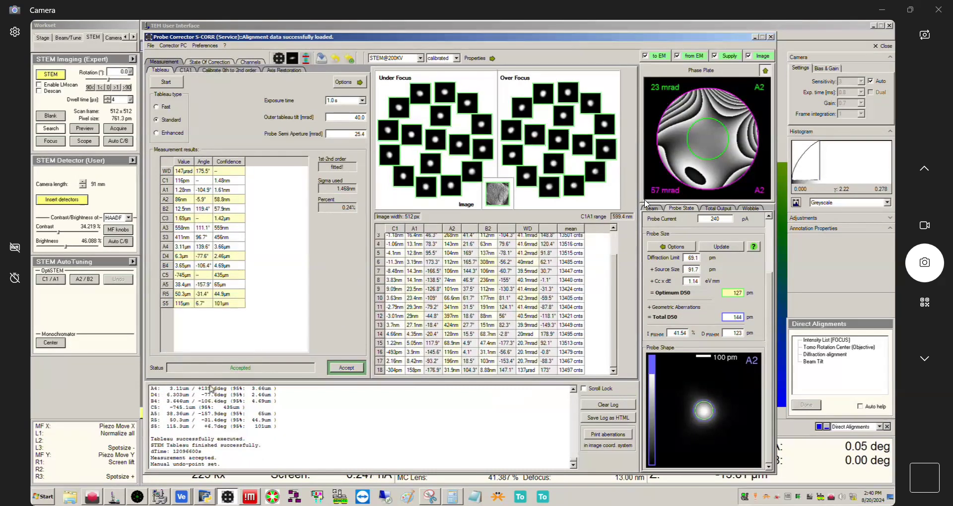
# Switch from the Probe Corrector to the Flucam Viewer to check the beam
pyautogui.hotkey('alt', 'Tab')
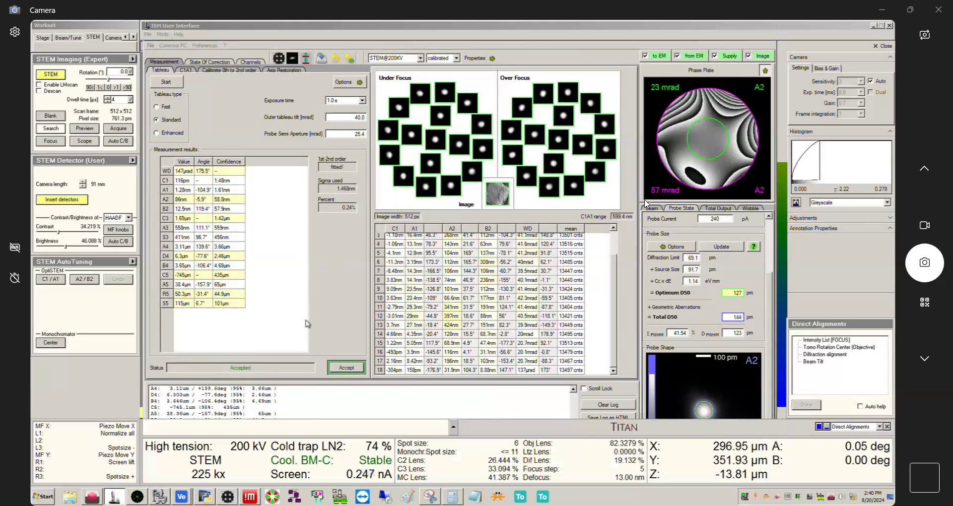
pyautogui.hotkey('alt', 'Tab')
pyautogui.hotkey('alt', 'Tab')
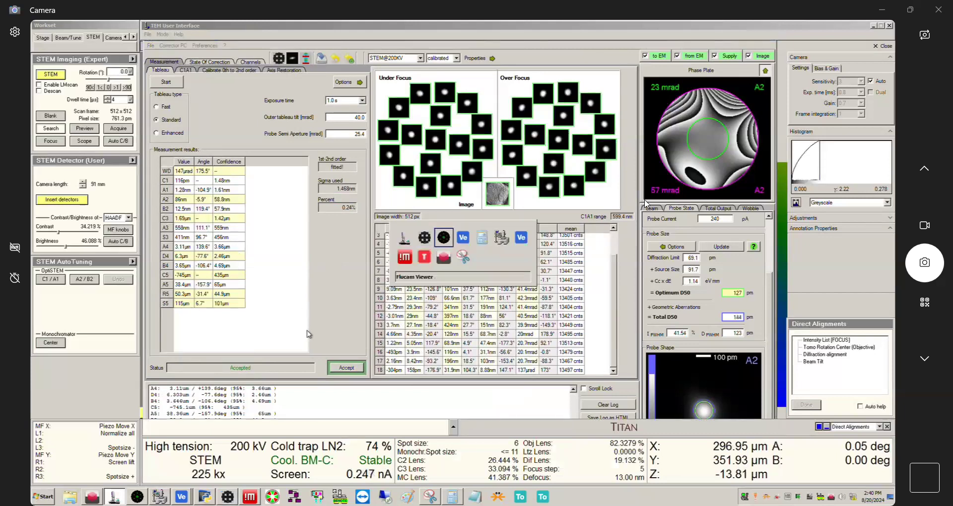
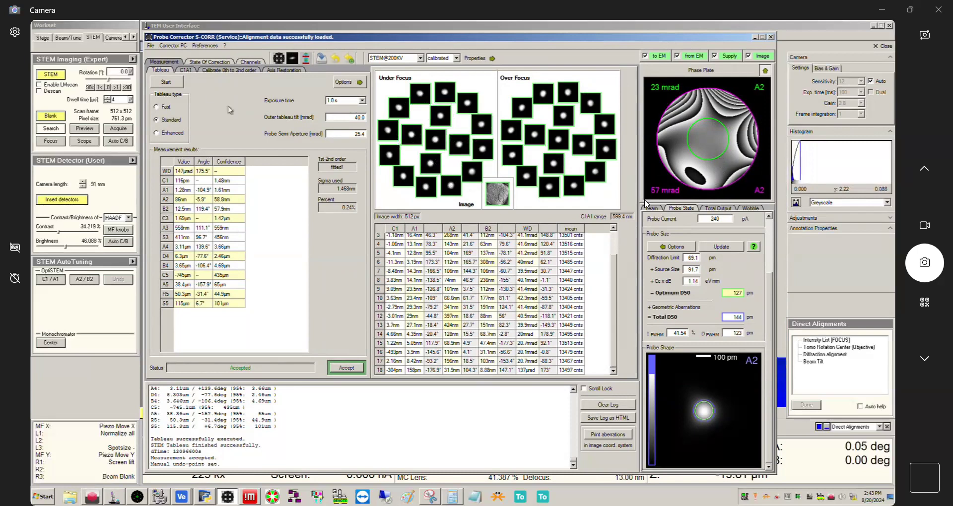
# Review the C1A1 and tableau results in the Probe Corrector, then correct C3 at 50 %
pyautogui.click(186, 70)
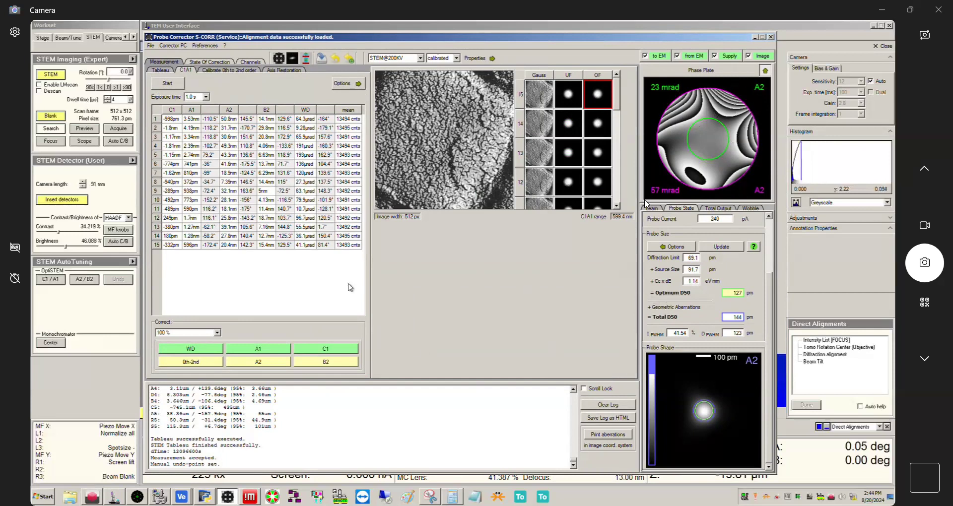
pyautogui.click(159, 70)
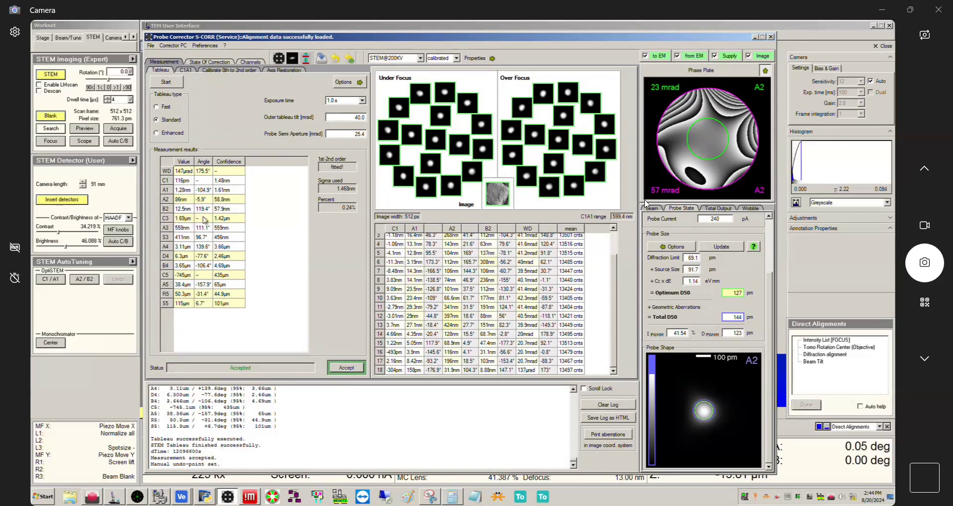
pyautogui.click(204, 64)
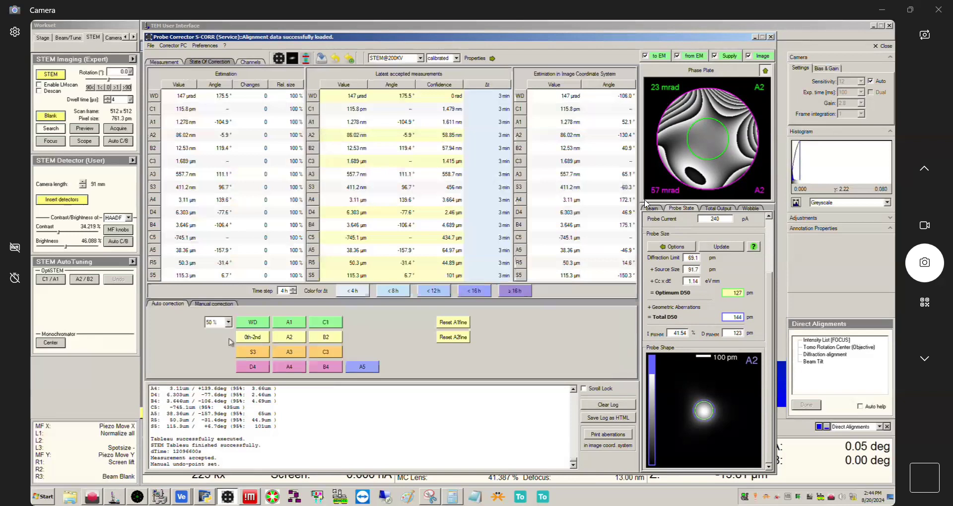
pyautogui.click(326, 352)
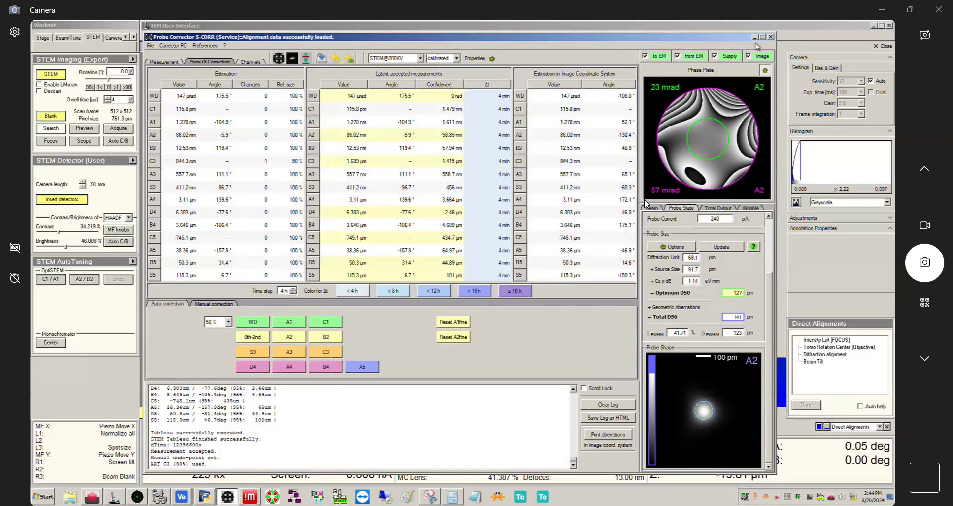
# Return to the measurements and start a new C1A1 series with 1.0 s exposure
pyautogui.click(169, 63)
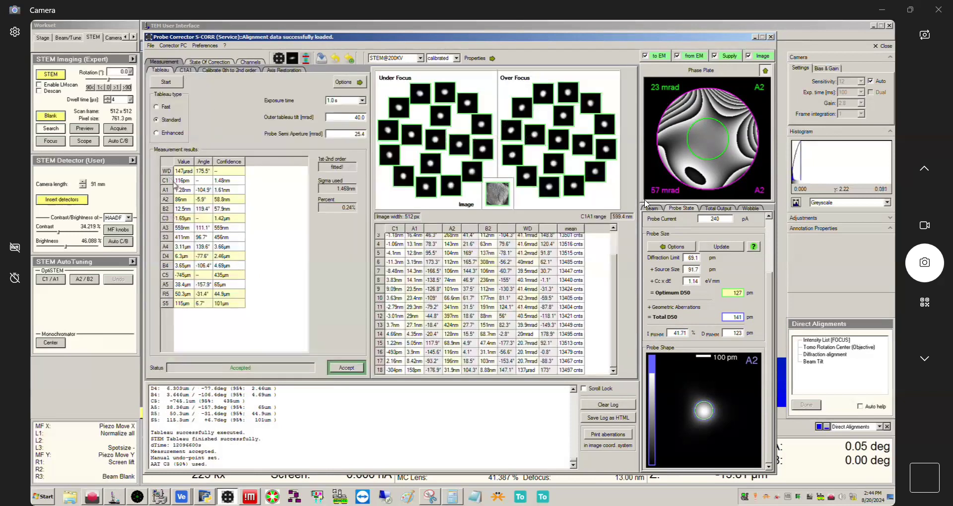
pyautogui.moveTo(164, 187)
pyautogui.click(187, 71)
pyautogui.click(174, 86)
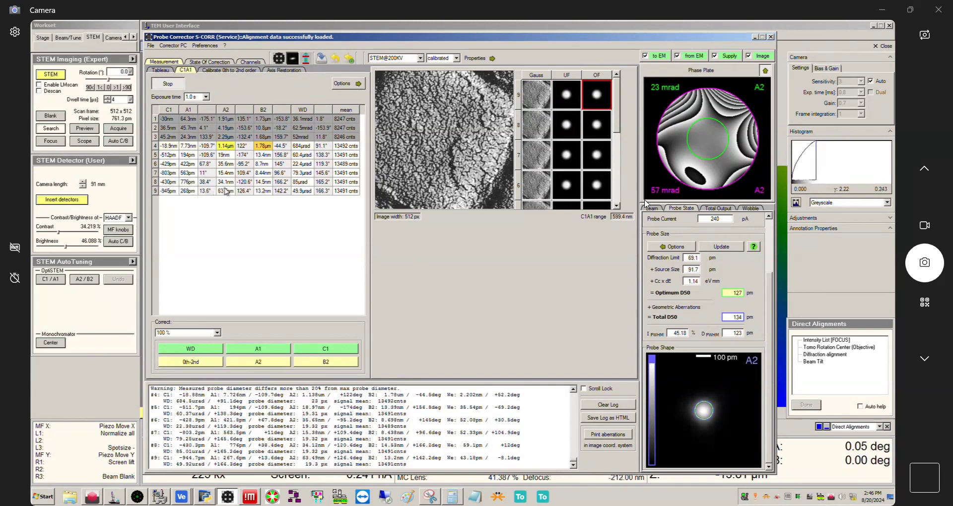
# Set the C1A1 correction strength to 50 %, then correct A2 repeatedly and A1 once
pyautogui.click(188, 333)
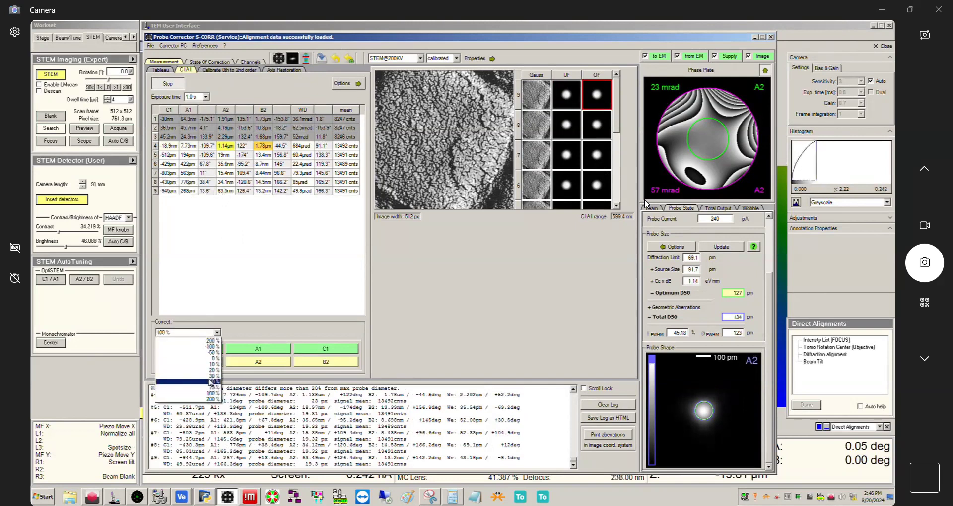
pyautogui.click(213, 383)
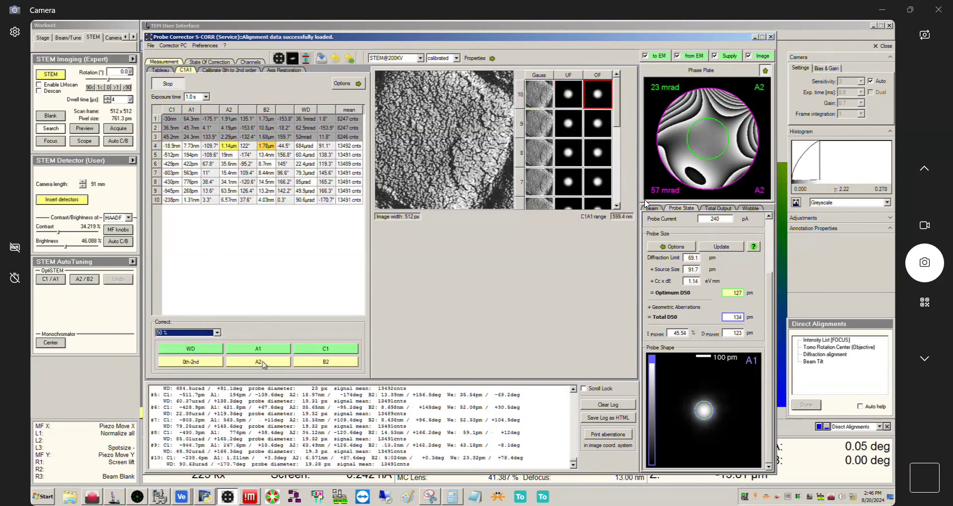
pyautogui.click(262, 364)
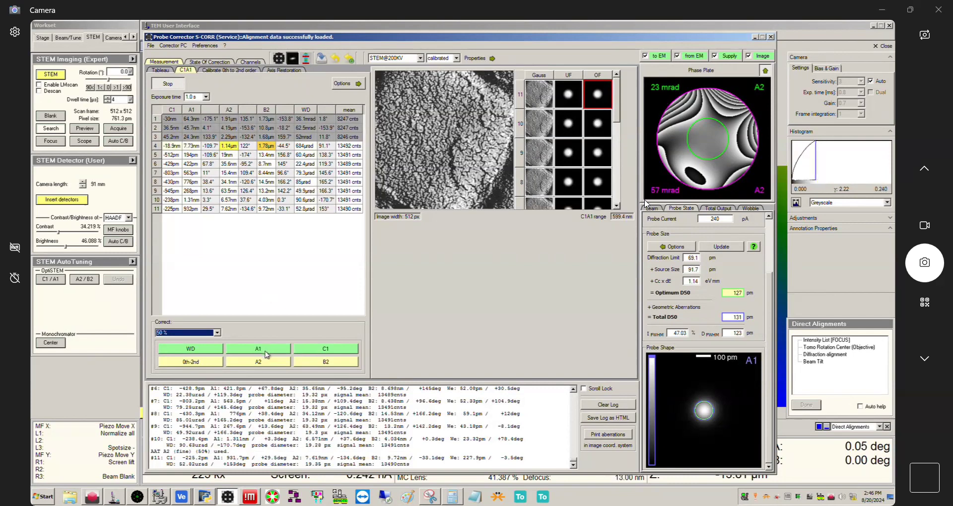
pyautogui.click(263, 358)
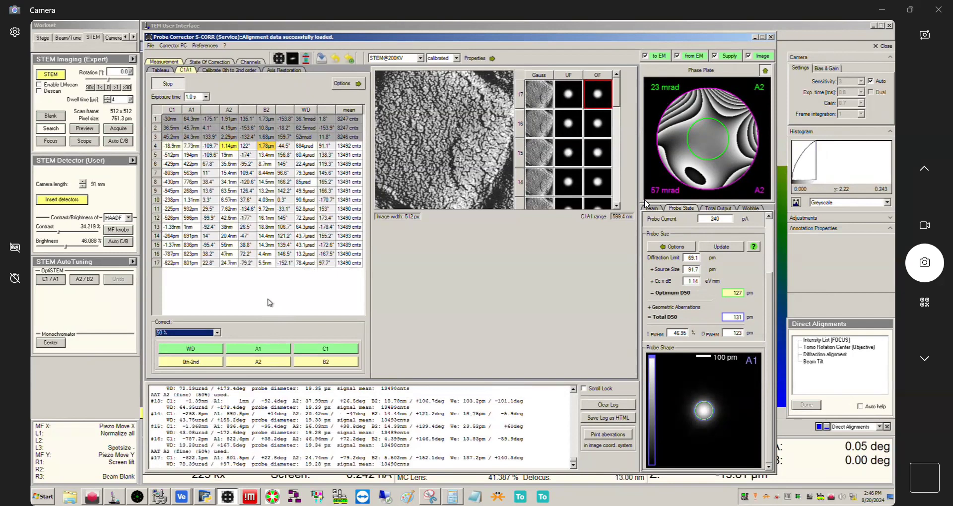
pyautogui.click(256, 347)
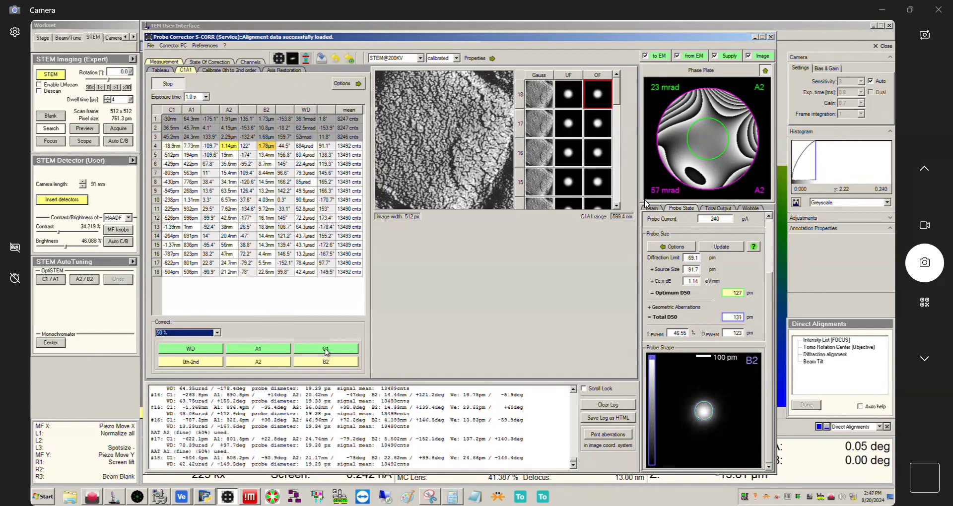
# Correct B2 once at 50 %, then keep correcting A1 and correct C1 once while following the new measurement rows
pyautogui.click(318, 365)
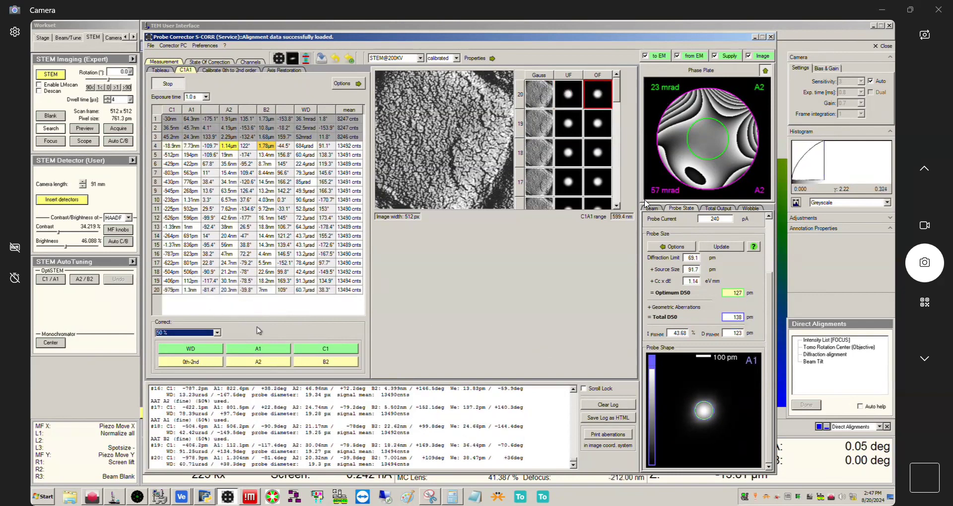
pyautogui.click(267, 353)
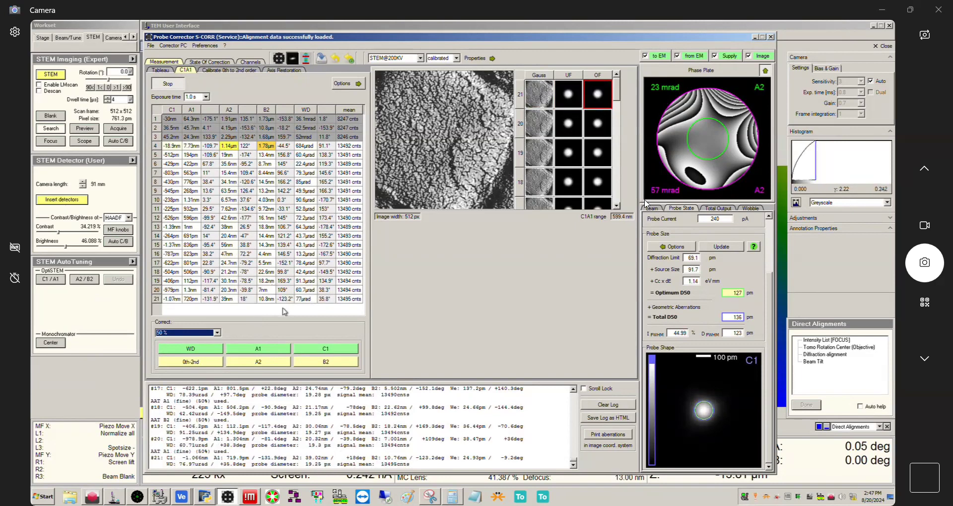
pyautogui.click(250, 352)
pyautogui.moveTo(266, 249)
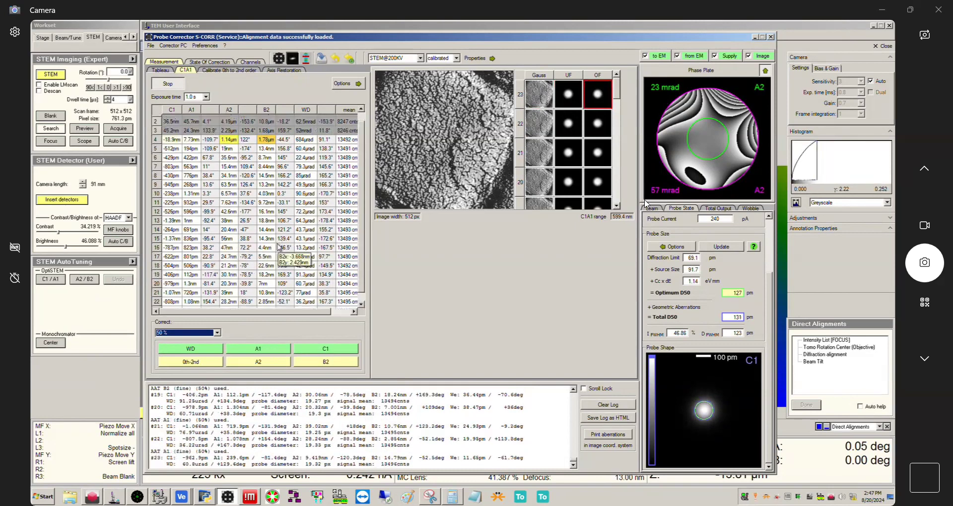
pyautogui.scroll(-1, 279, 247)
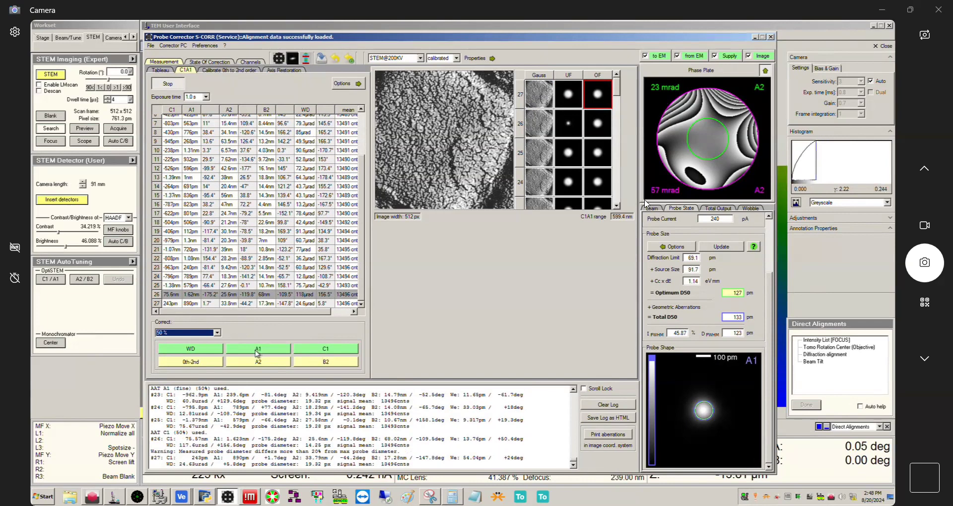
pyautogui.click(252, 354)
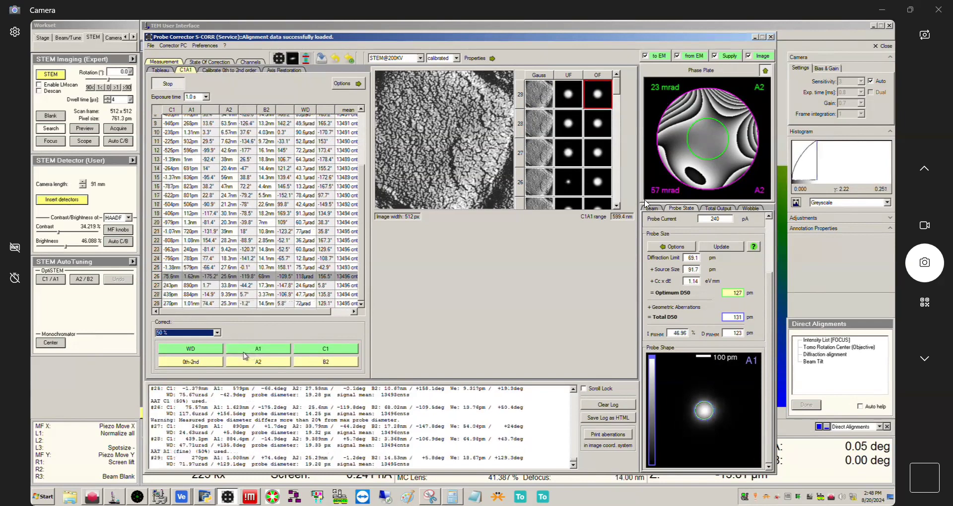
# Stop the C1A1 series, then run a Standard tableau measurement with 1.0 s exposure and accept it with a manual undo point
pyautogui.click(169, 85)
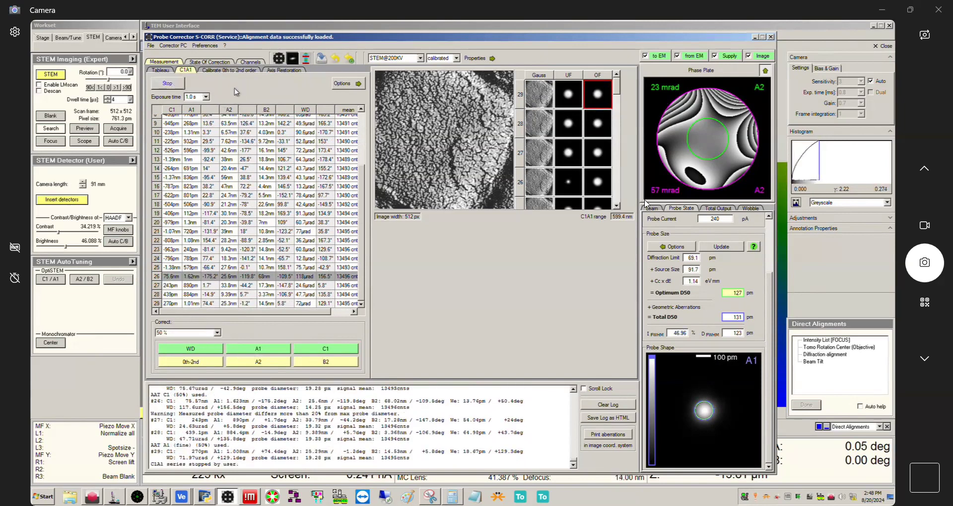
pyautogui.click(161, 70)
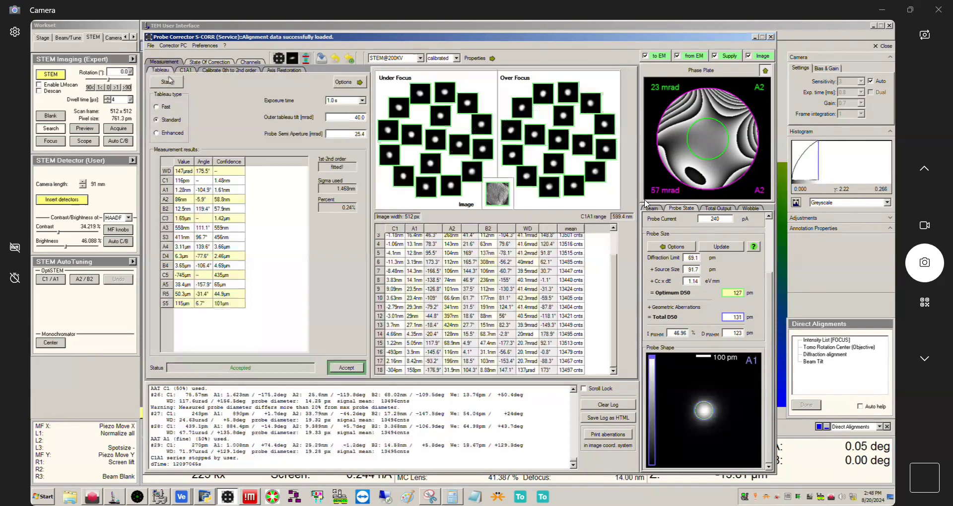
pyautogui.click(165, 83)
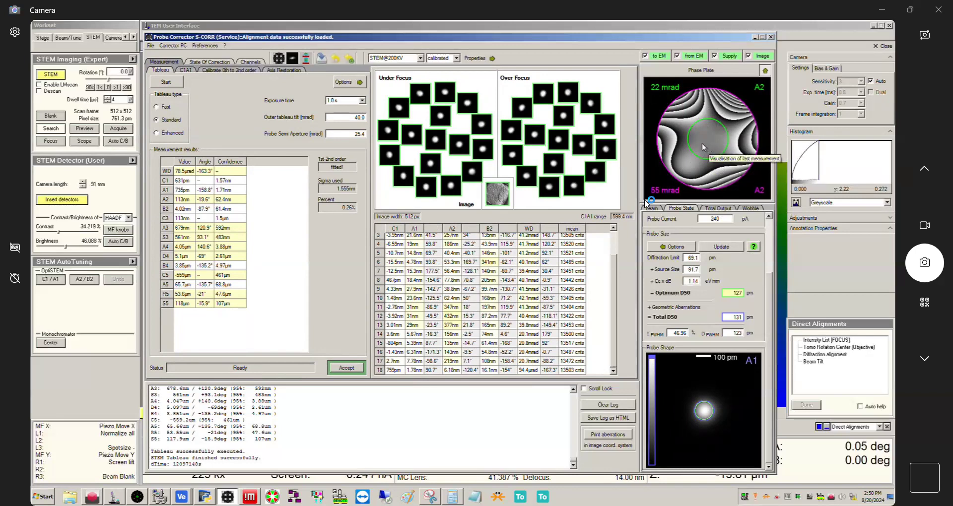
pyautogui.click(349, 370)
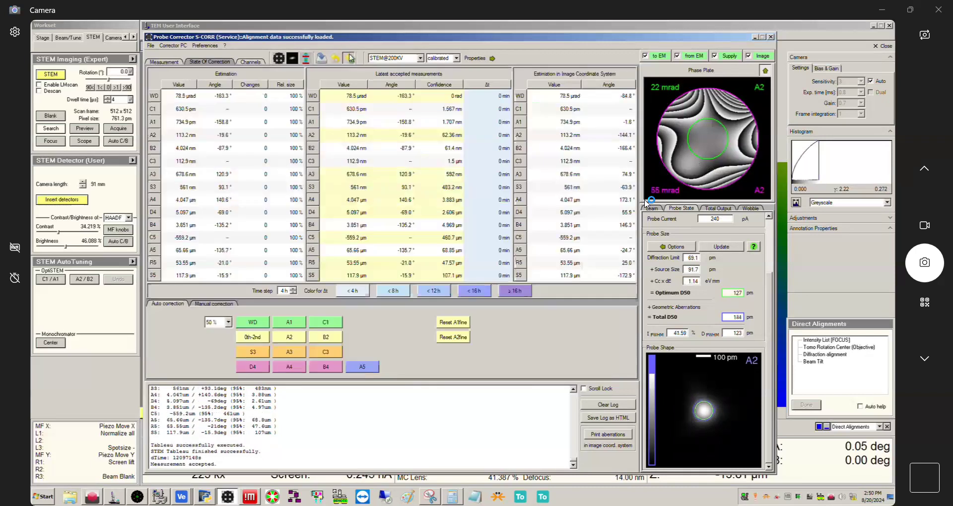
# Review the accepted tableau values, then correct S3 at 50 %
pyautogui.click(168, 62)
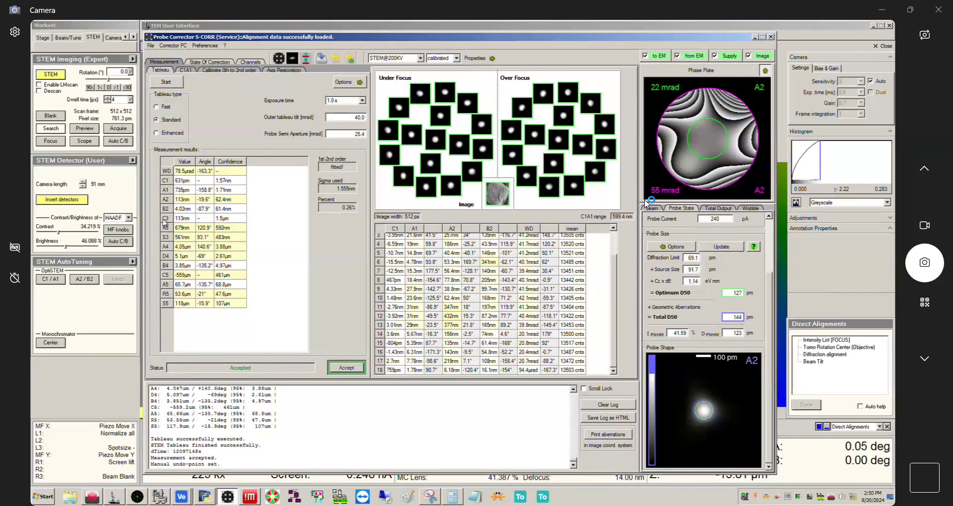
pyautogui.moveTo(164, 242)
pyautogui.click(211, 62)
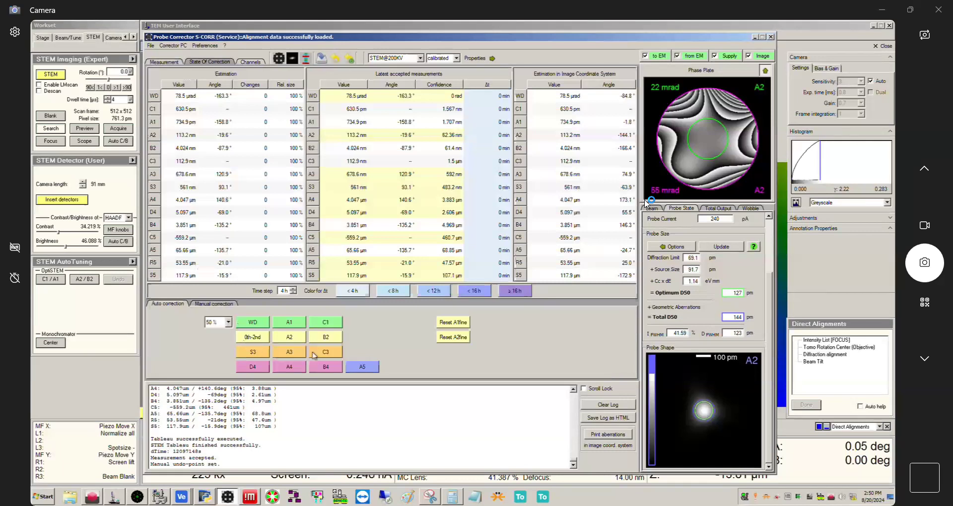
pyautogui.click(247, 353)
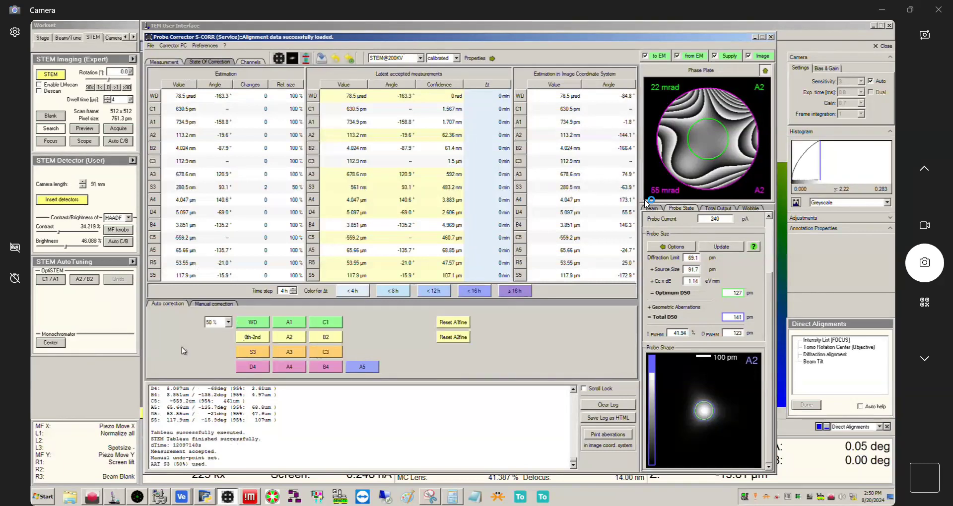
# Start a new C1A1 series with 1.0 s exposure and correct A1 at 100 % strength
pyautogui.click(166, 62)
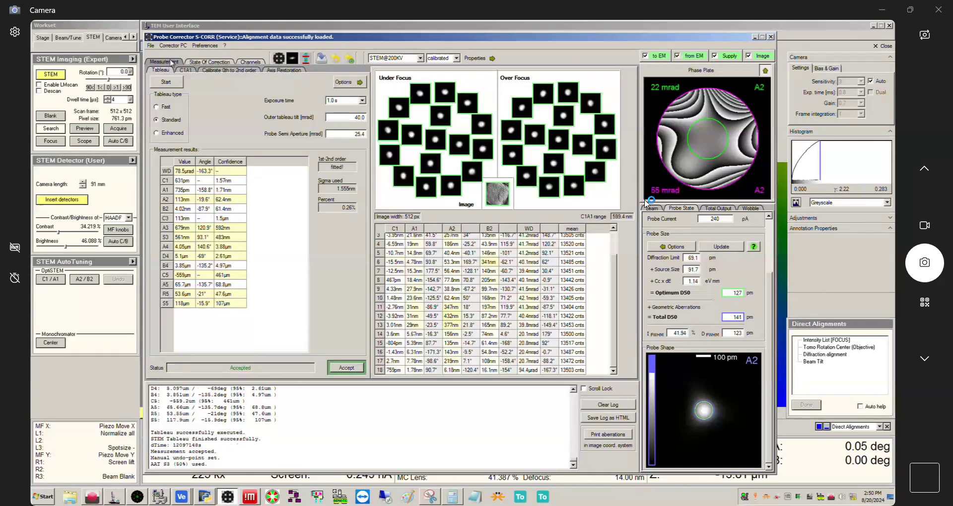
pyautogui.click(181, 70)
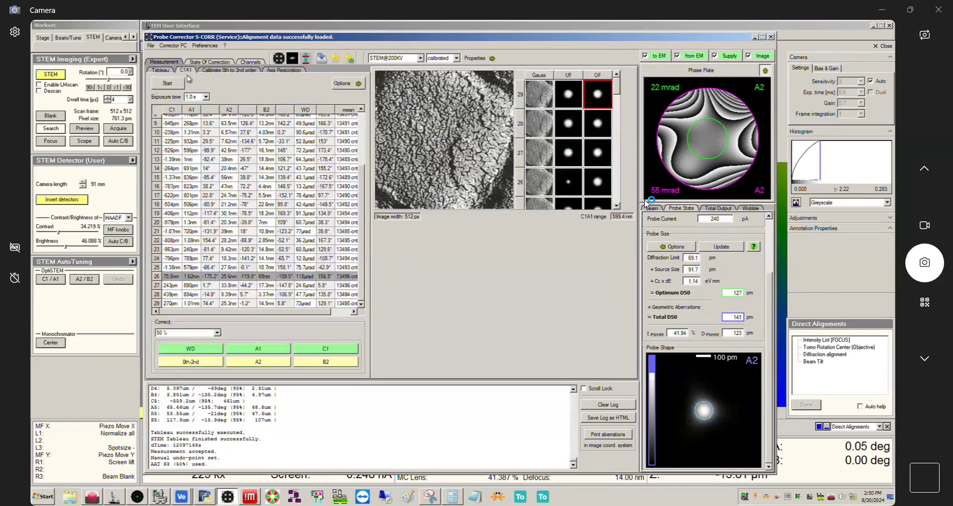
pyautogui.click(183, 84)
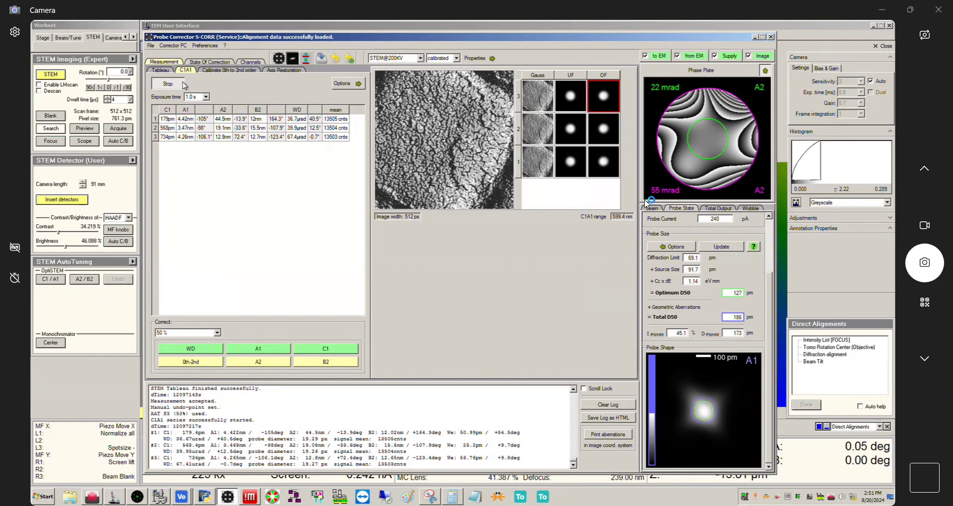
pyautogui.click(211, 332)
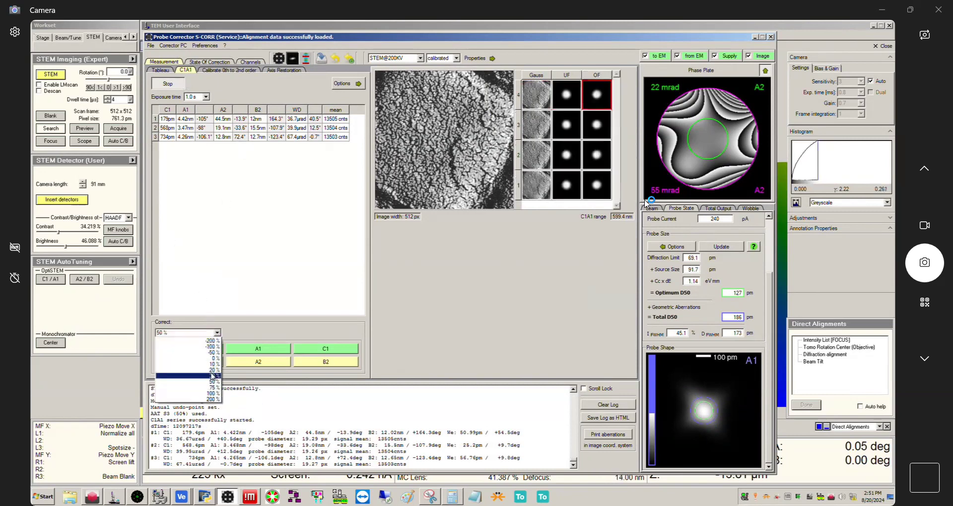
pyautogui.click(214, 392)
pyautogui.click(265, 349)
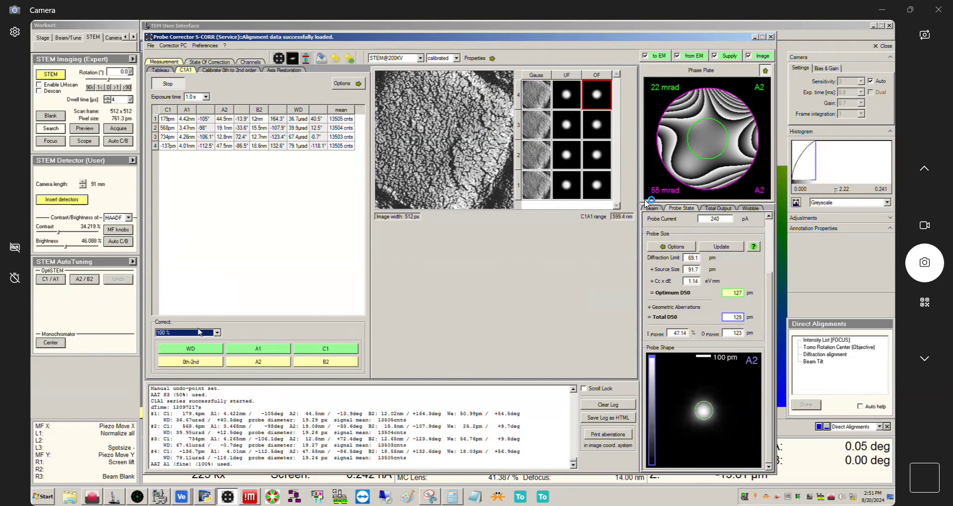
# Correct A1 again at 100 %, then lower the strength to 50 % and correct A2, B2 and C1 once each
pyautogui.click(258, 353)
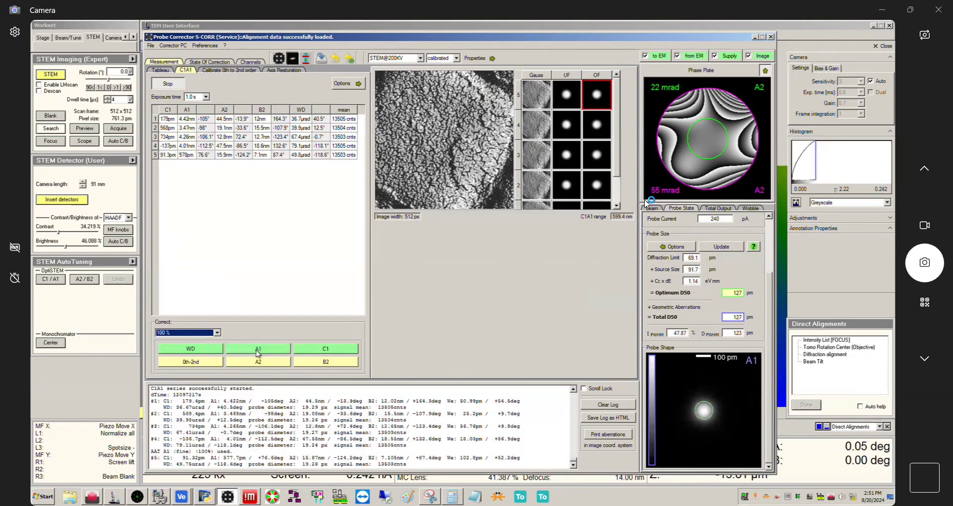
pyautogui.click(216, 333)
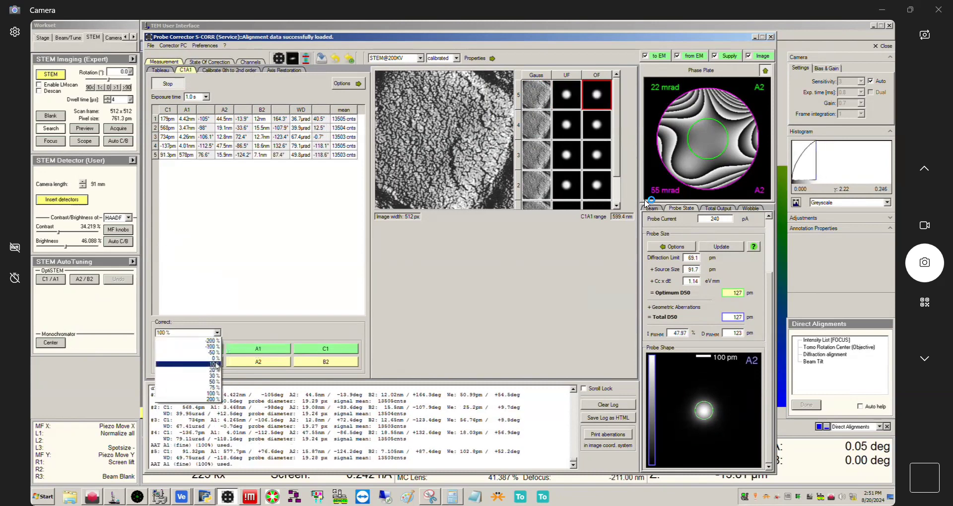
pyautogui.click(209, 382)
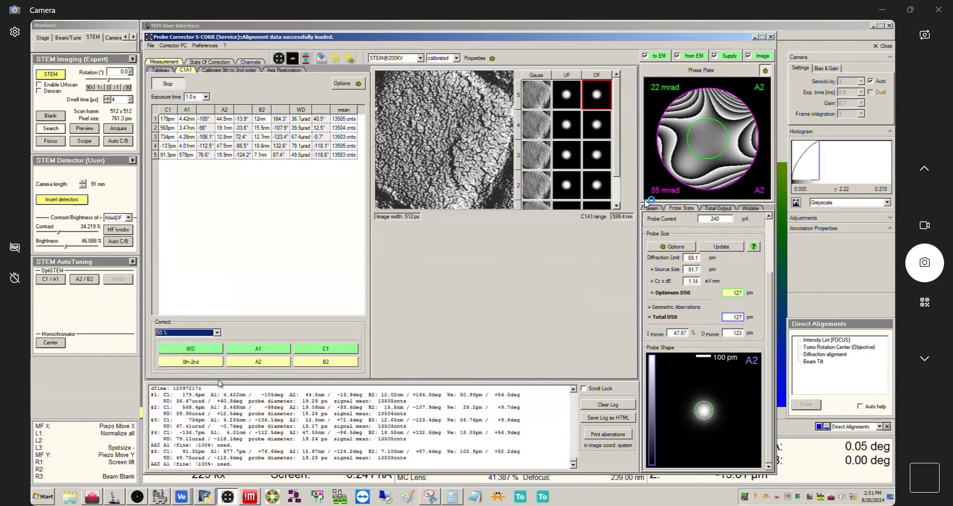
pyautogui.click(262, 362)
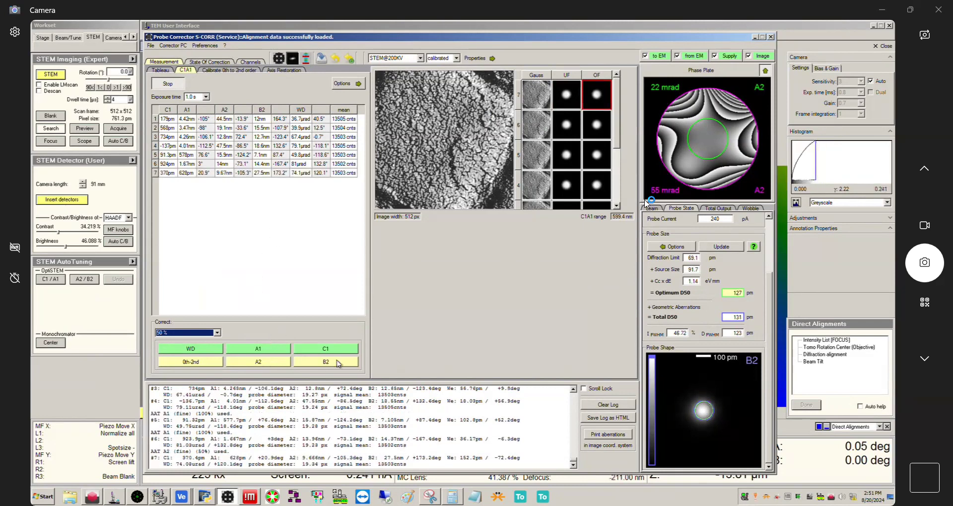
pyautogui.click(338, 362)
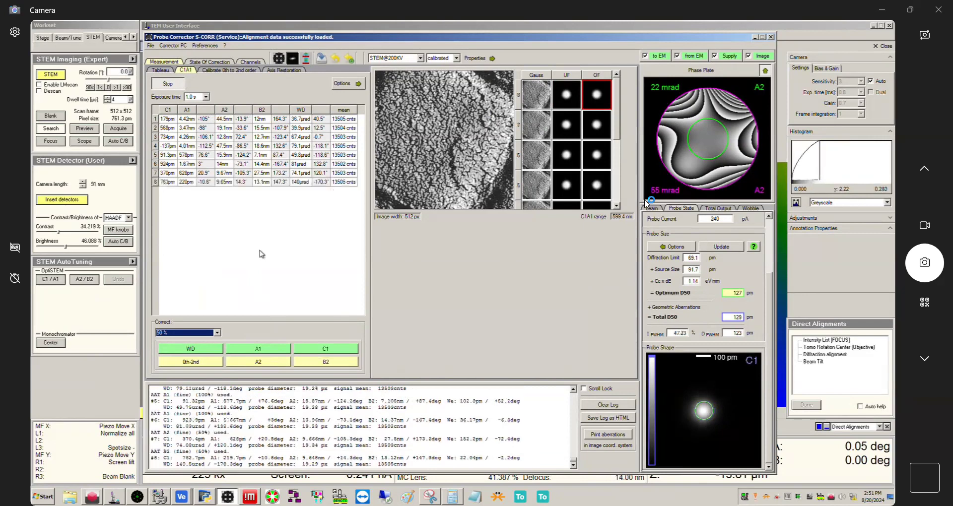
pyautogui.click(314, 354)
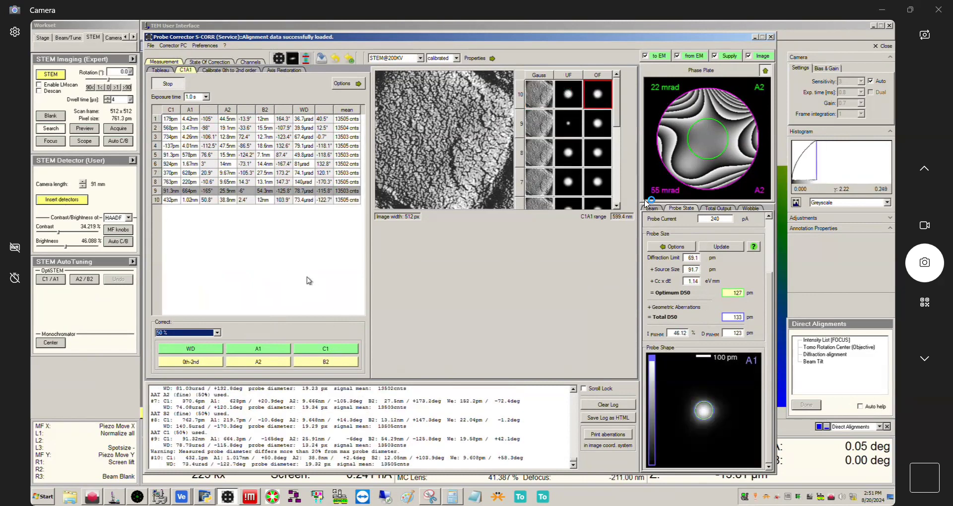
# Correct A1 repeatedly at 50 % as new measurement rows arrive, then stop the C1A1 series and return to the tableau measurement
pyautogui.click(258, 349)
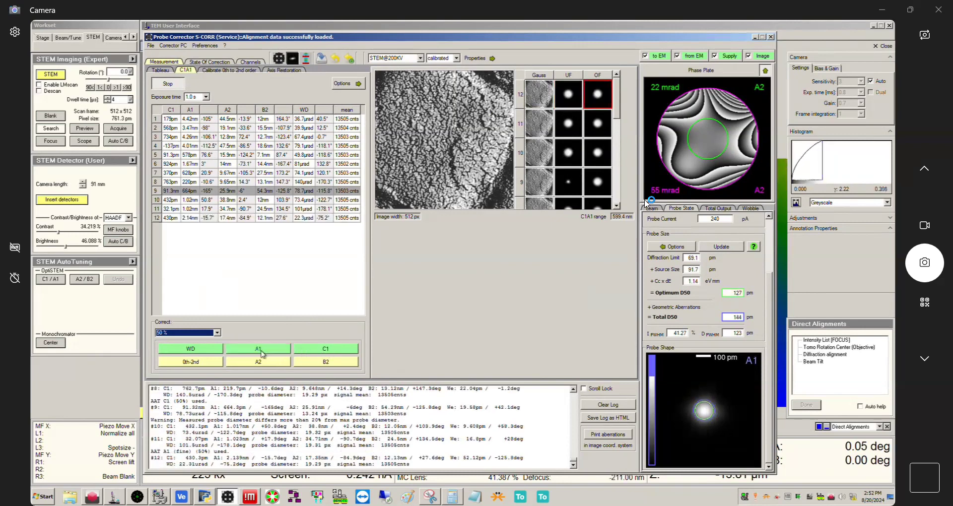
pyautogui.click(264, 354)
pyautogui.click(264, 353)
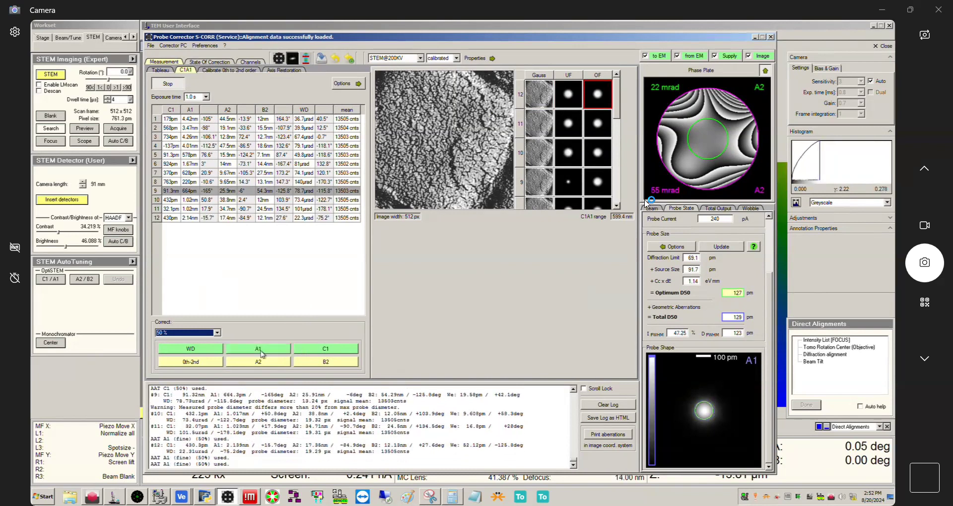
pyautogui.click(262, 353)
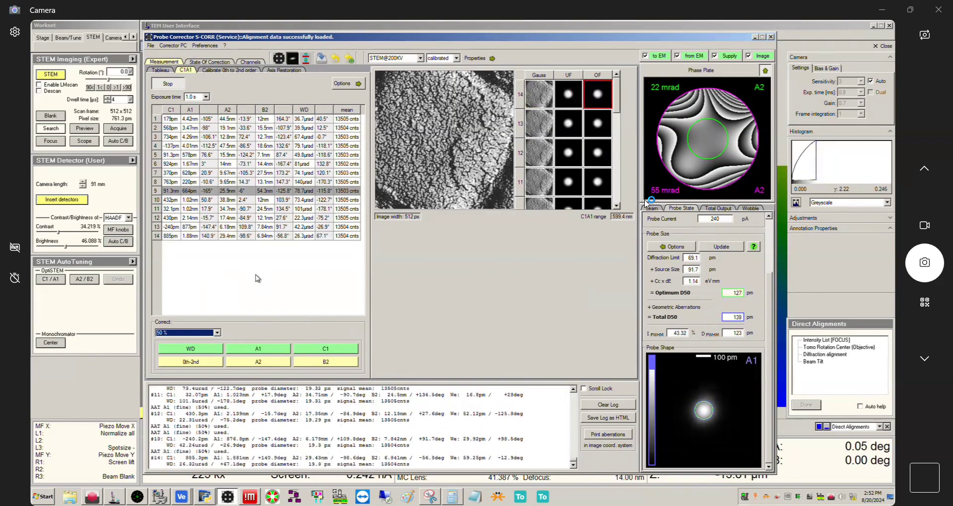
pyautogui.click(258, 351)
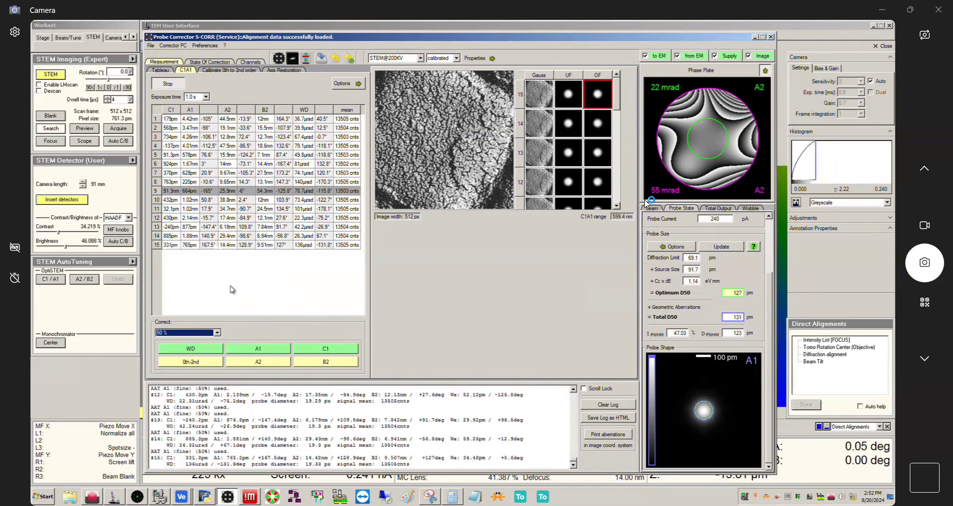
pyautogui.click(175, 85)
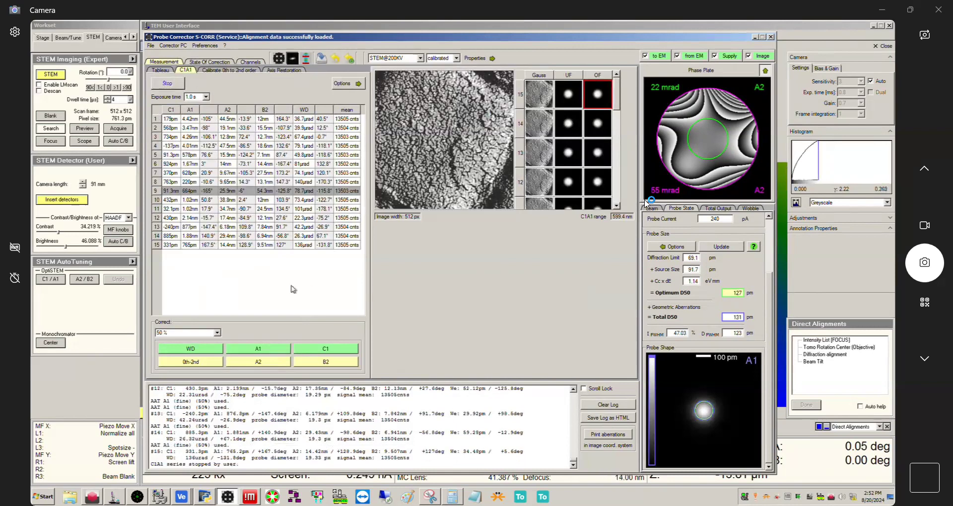
pyautogui.click(167, 70)
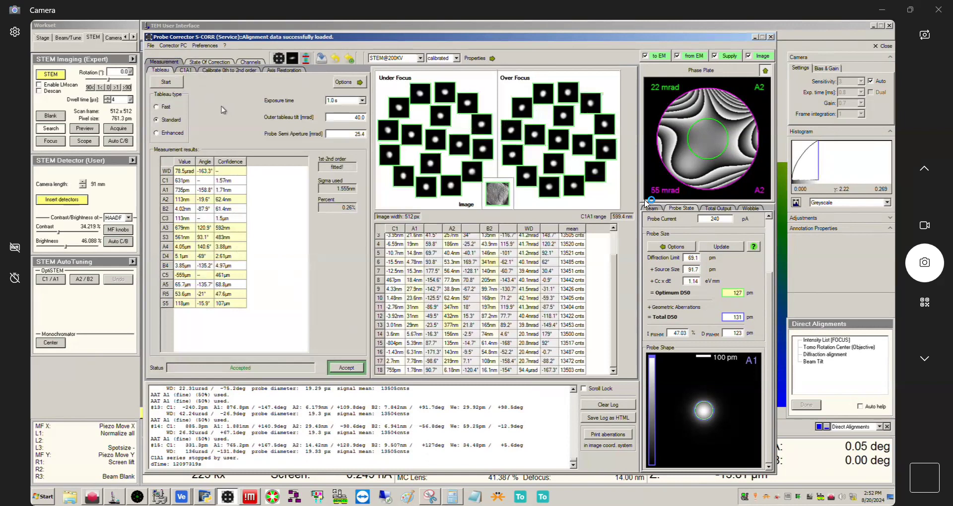
# Examine the beam disc on the camera image in HDR display, then restore Natural display and return to the probe corrector
pyautogui.hotkey('alt', 'Tab')
pyautogui.hotkey('alt', 'Tab')
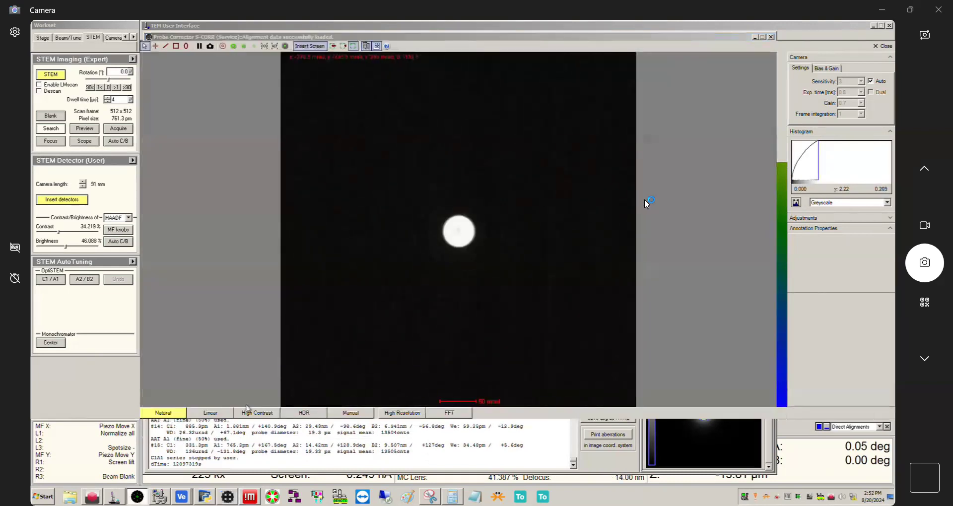
pyautogui.click(304, 412)
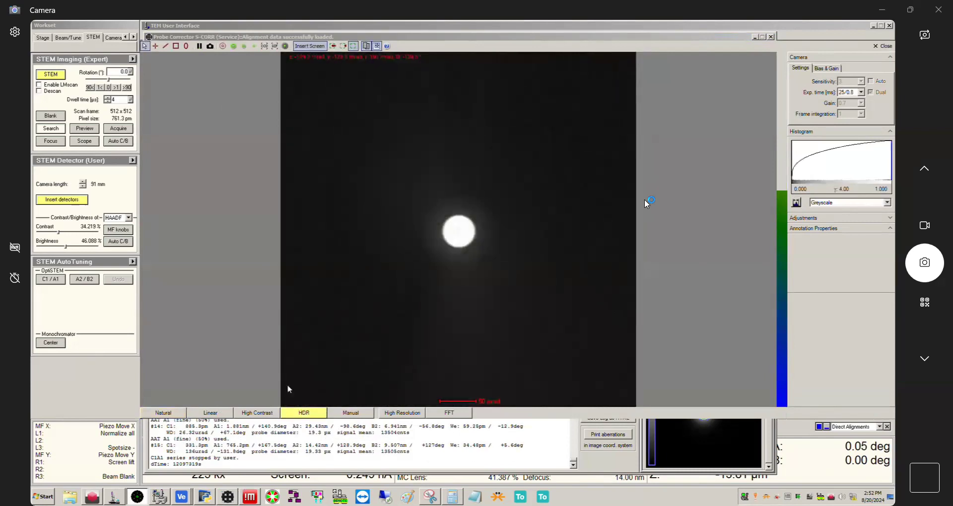
pyautogui.hotkey('alt', 'Tab')
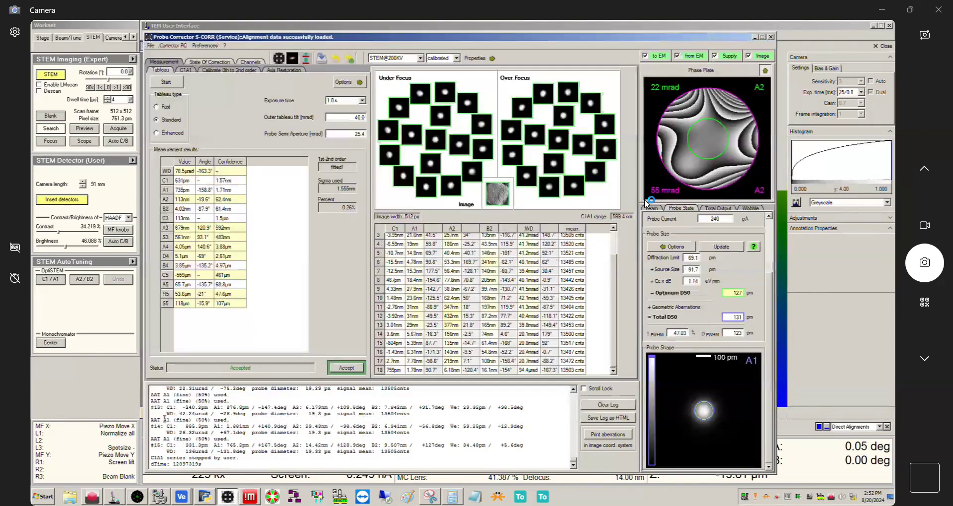
pyautogui.hotkey('alt', 'Tab')
pyautogui.click(171, 415)
pyautogui.hotkey('alt', 'Tab')
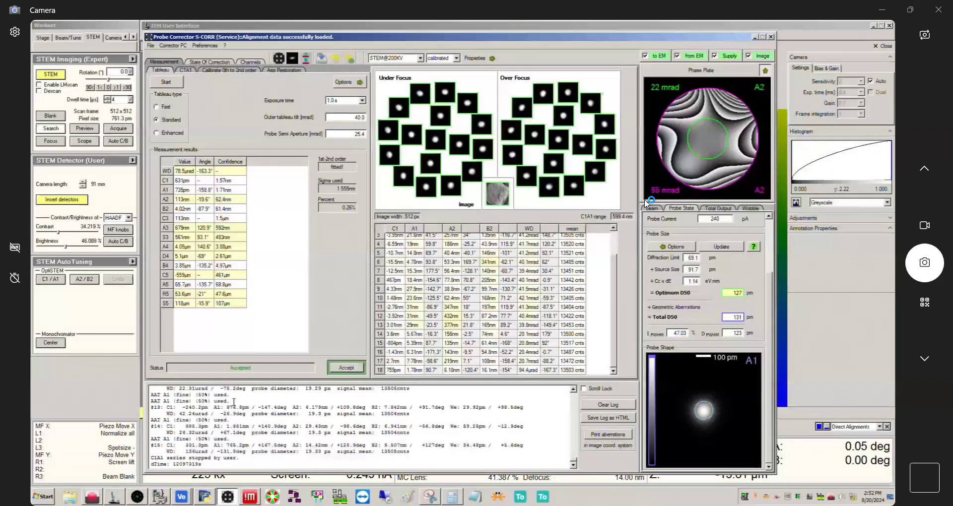
# Run a new Standard tableau measurement with 1.0 s exposure and accept it with a manual undo point
pyautogui.click(166, 82)
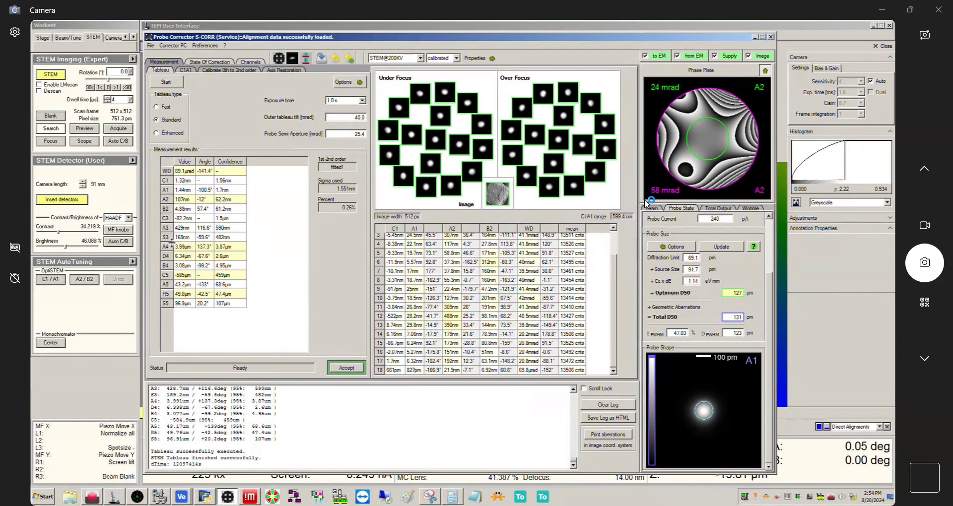
pyautogui.moveTo(165, 242)
pyautogui.click(347, 368)
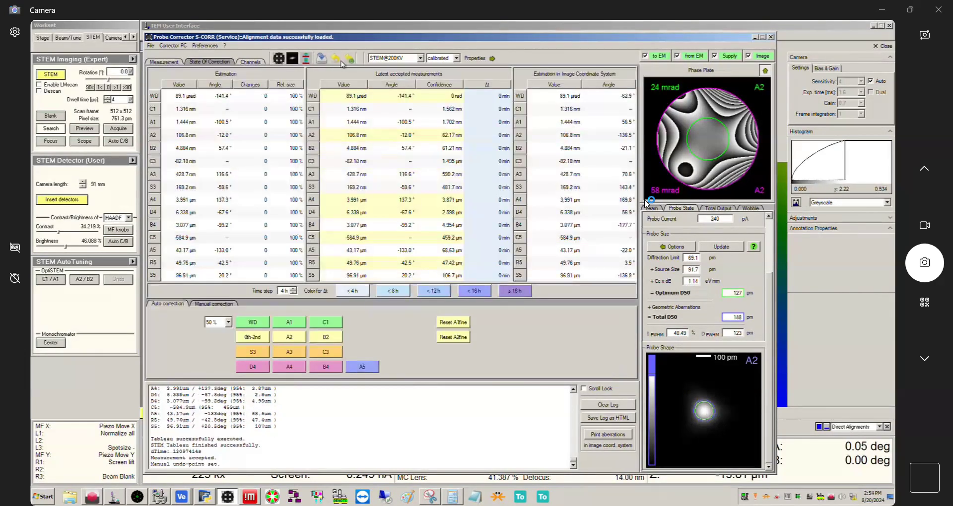
# Check the A2 value in the accepted tableau results, then correct A2 at 50 %
pyautogui.click(168, 61)
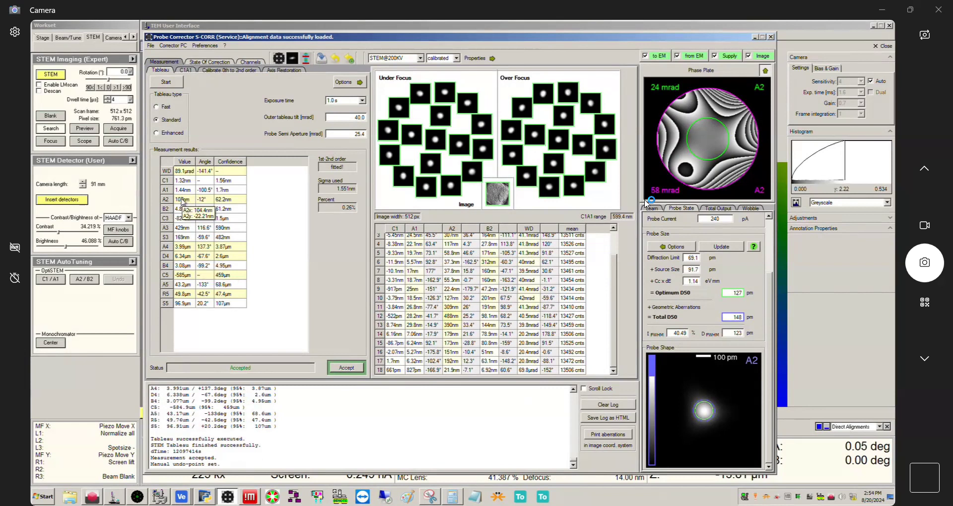
pyautogui.click(208, 62)
pyautogui.click(290, 340)
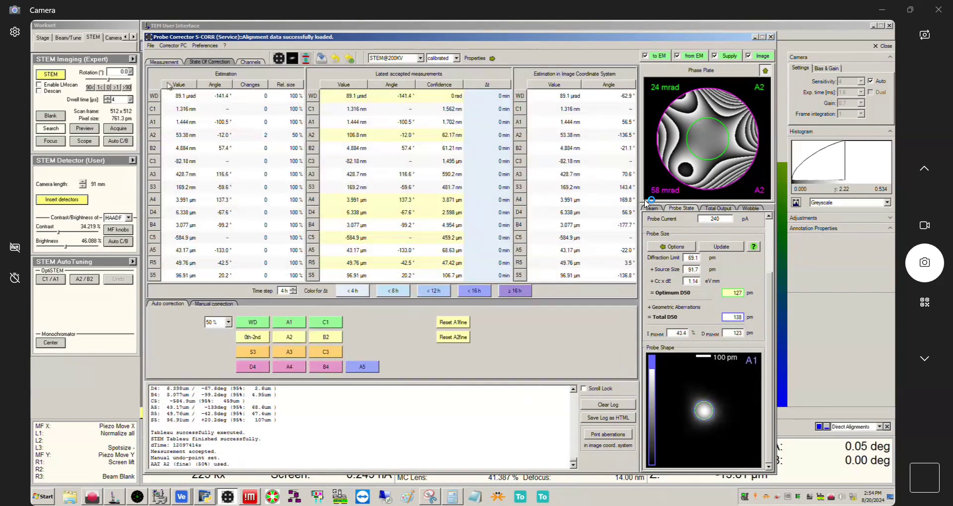
# Start another C1A1 measurement series with 1.0 s exposure
pyautogui.click(170, 63)
pyautogui.click(186, 70)
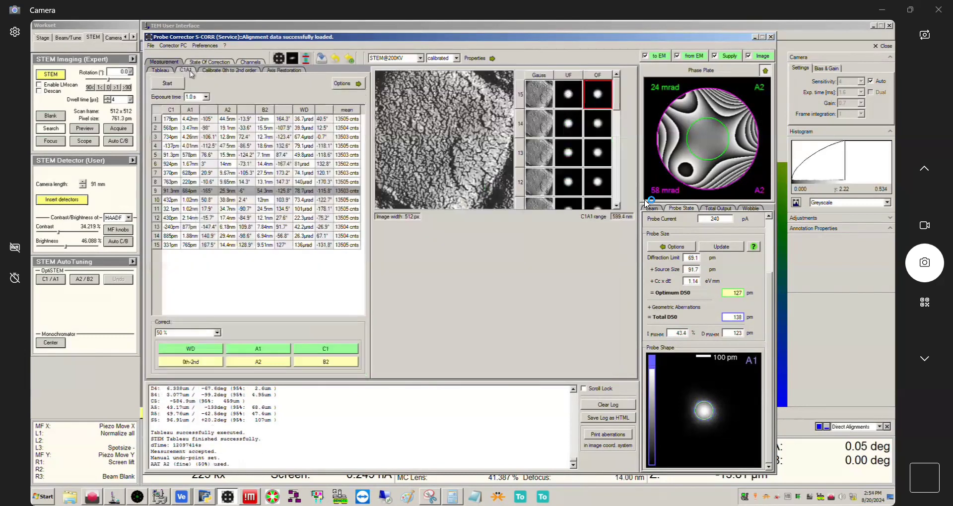
pyautogui.click(165, 85)
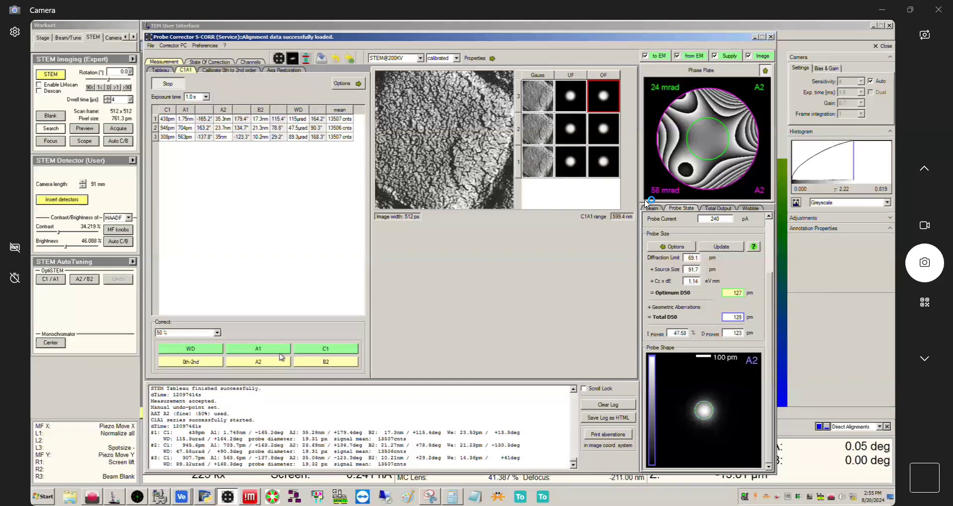
# Alternate A2 and A1 corrections at 50 % strength while following the incoming C1A1 rows
pyautogui.click(260, 365)
pyautogui.click(266, 351)
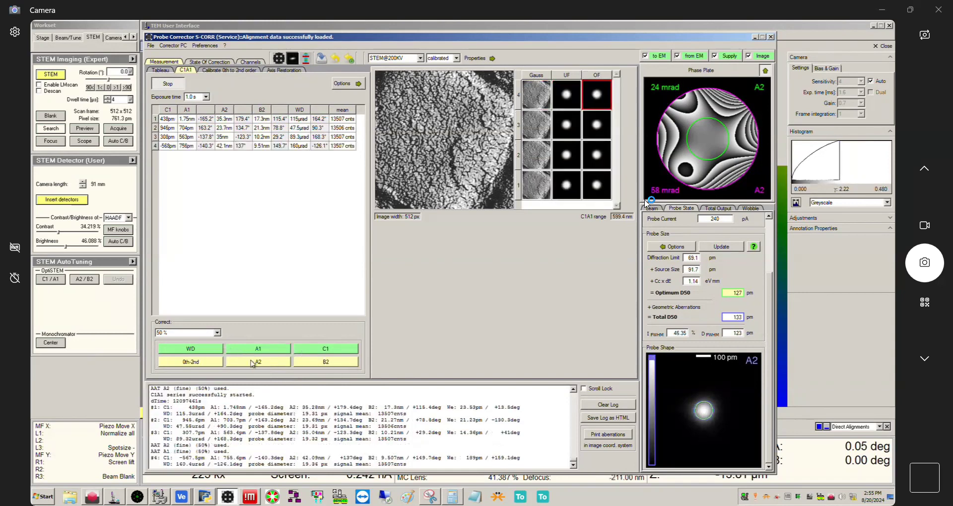
pyautogui.click(258, 364)
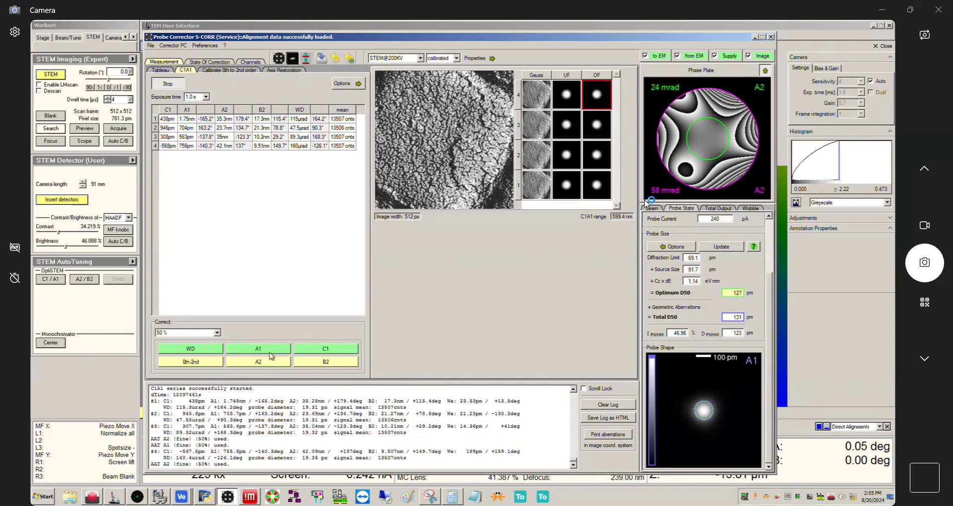
pyautogui.click(267, 350)
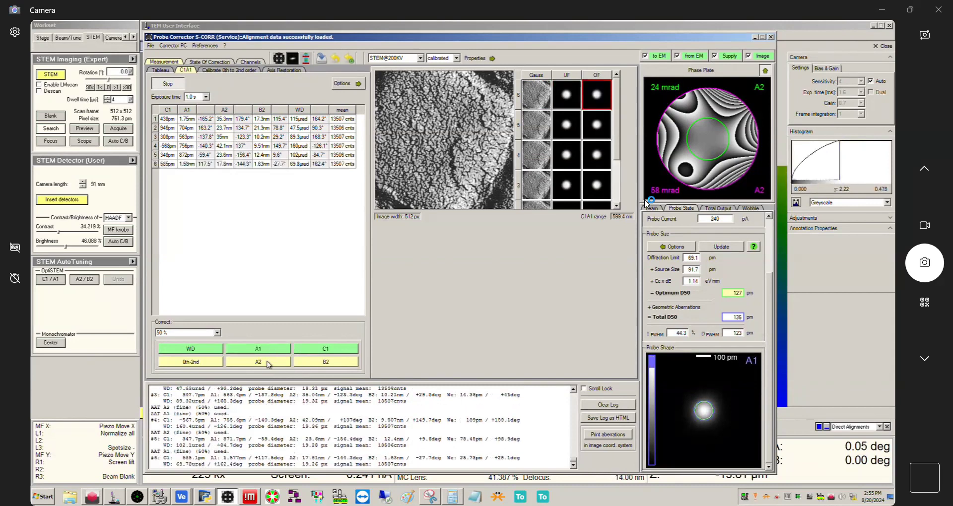
pyautogui.click(269, 349)
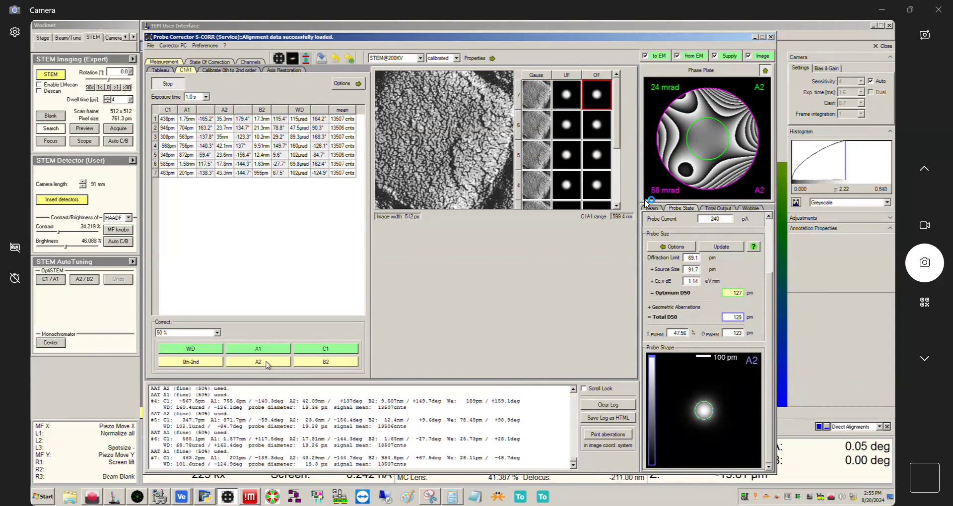
pyautogui.click(268, 364)
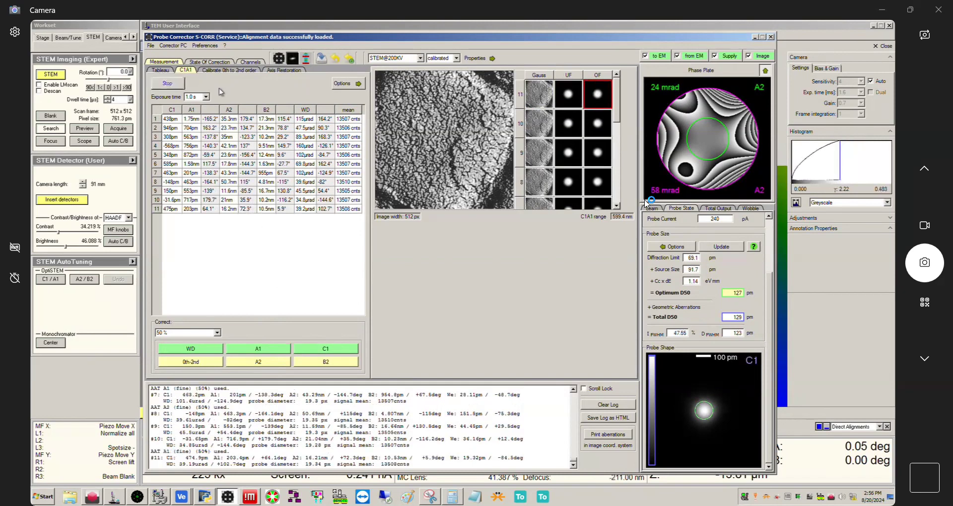
# With the C1A1 series stopped, run a Standard tableau at 1.0 s exposure, review its aberration values, and accept it with an undo point
pyautogui.click(163, 70)
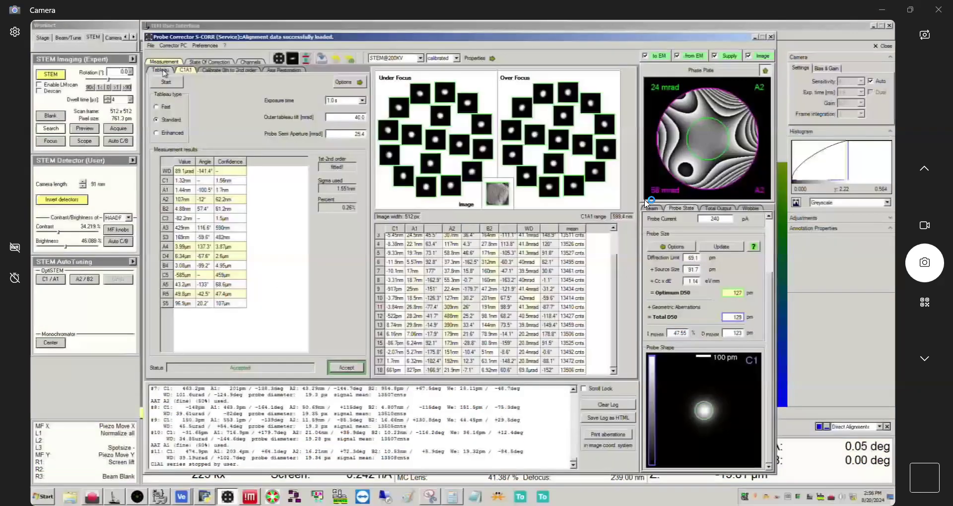
pyautogui.click(167, 83)
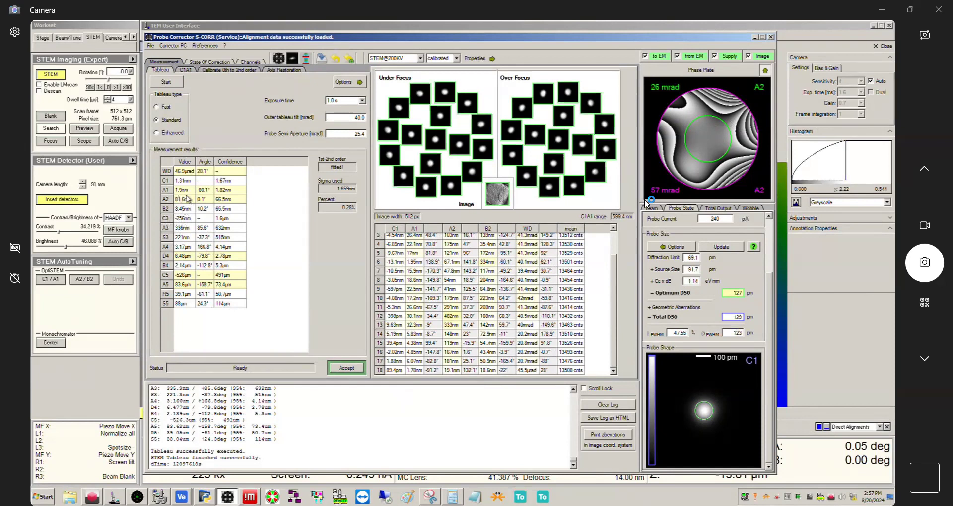
pyautogui.moveTo(181, 203)
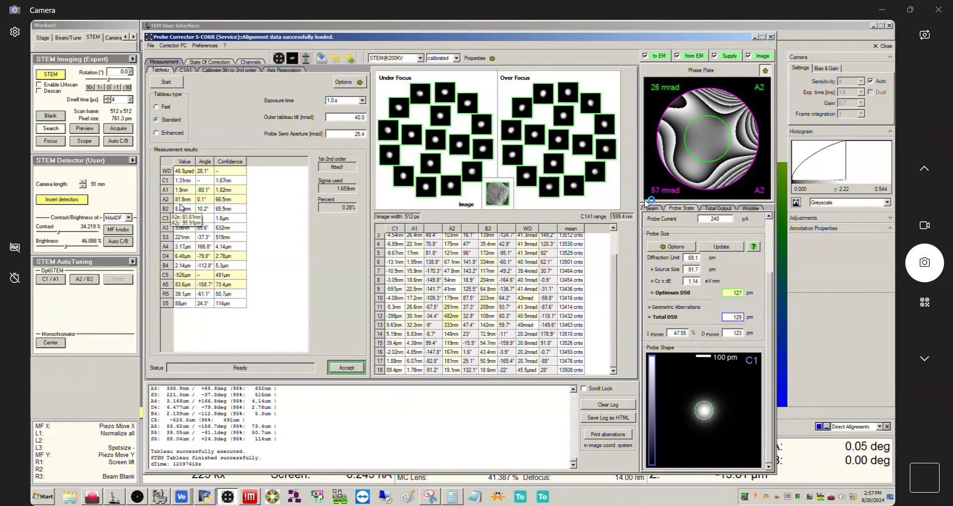
pyautogui.moveTo(185, 175)
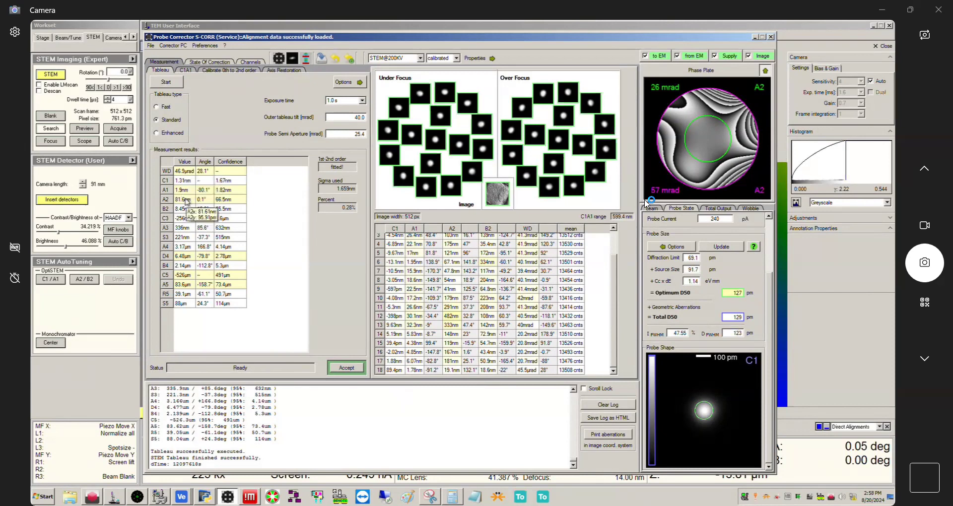
pyautogui.moveTo(177, 266)
pyautogui.moveTo(197, 290)
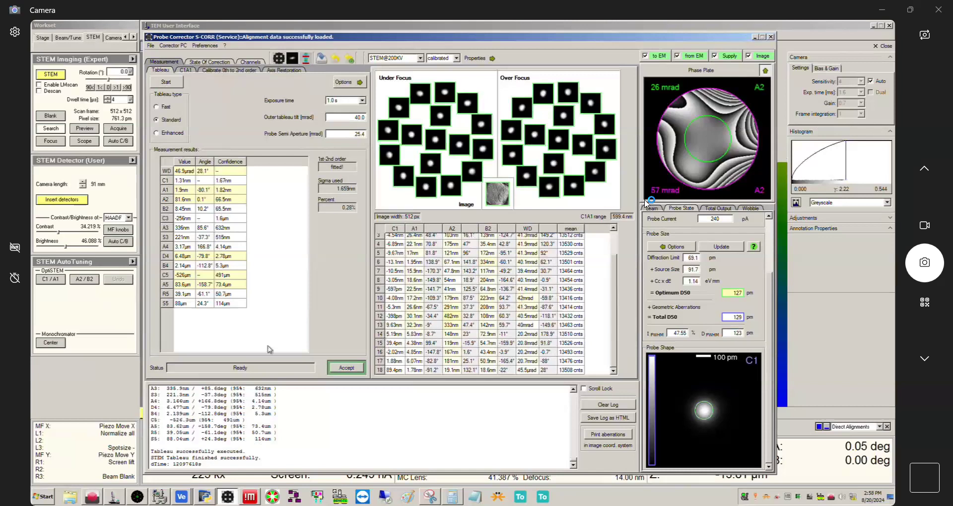
pyautogui.click(345, 369)
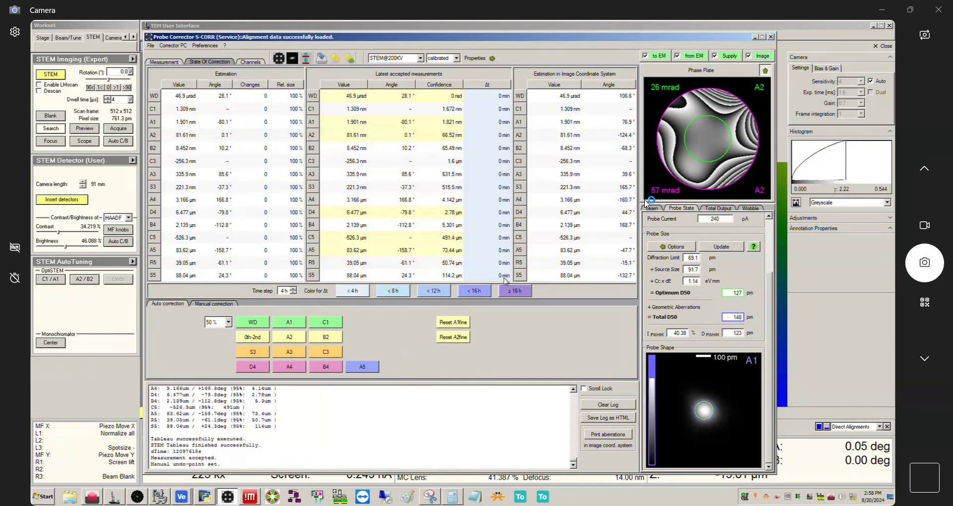
# Bring up the microscope's Alignments controls and review the list of saved alignment files
pyautogui.click(124, 41)
pyautogui.click(125, 38)
pyautogui.click(125, 38)
pyautogui.click(125, 38)
pyautogui.click(121, 38)
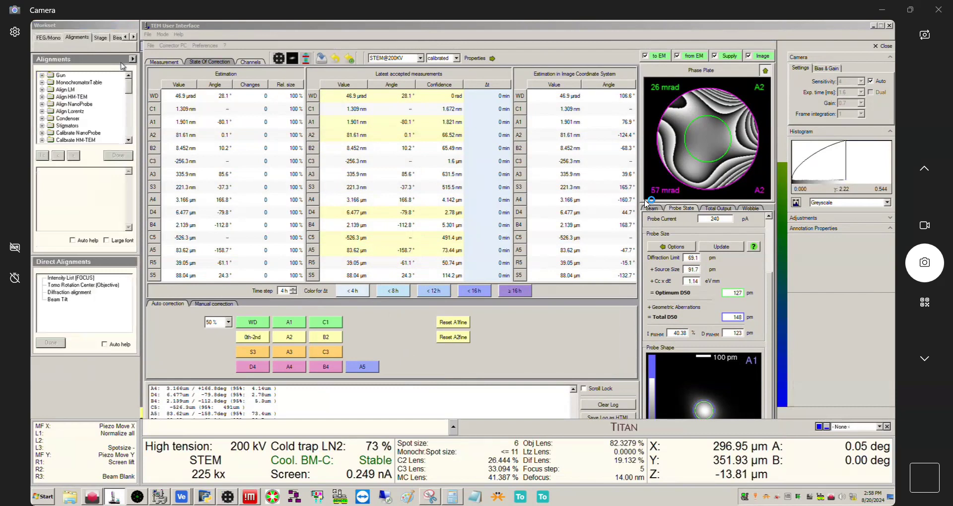
pyautogui.click(132, 58)
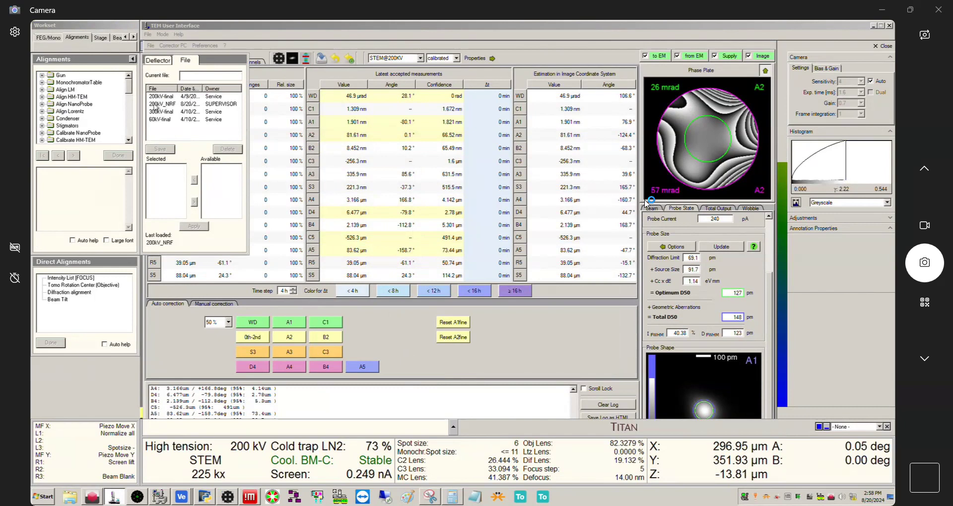
pyautogui.click(132, 59)
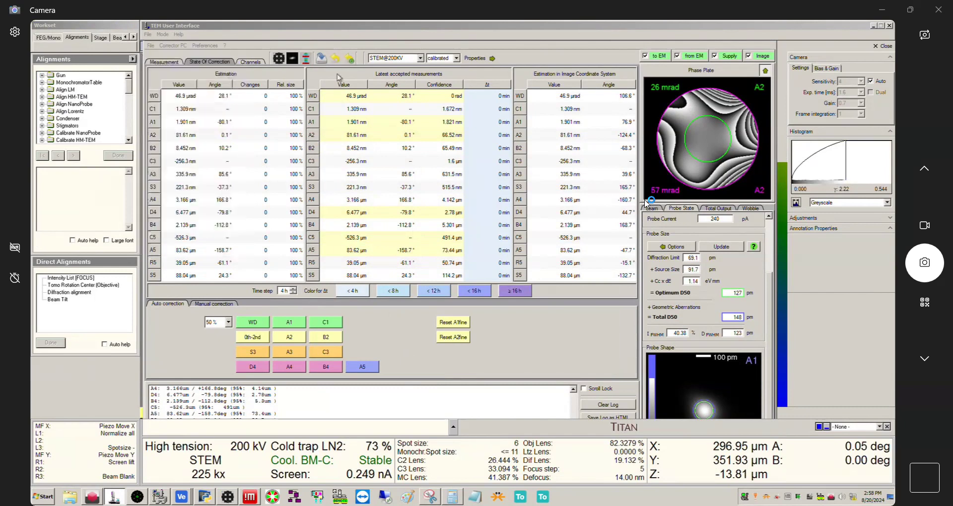
# Return to the probe corrector's tableau results and inspect the Probe Size options, leaving them unchanged
pyautogui.click(347, 25)
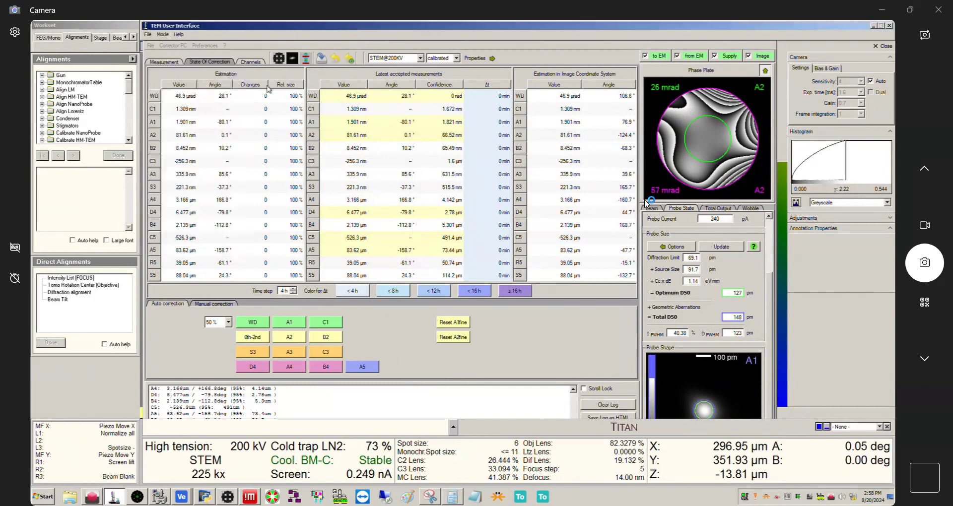
pyautogui.click(177, 66)
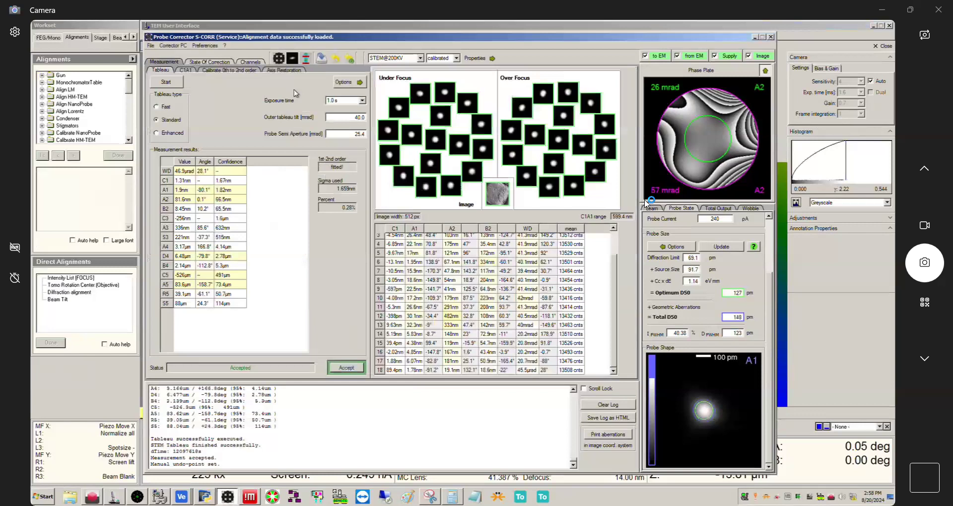
pyautogui.click(670, 248)
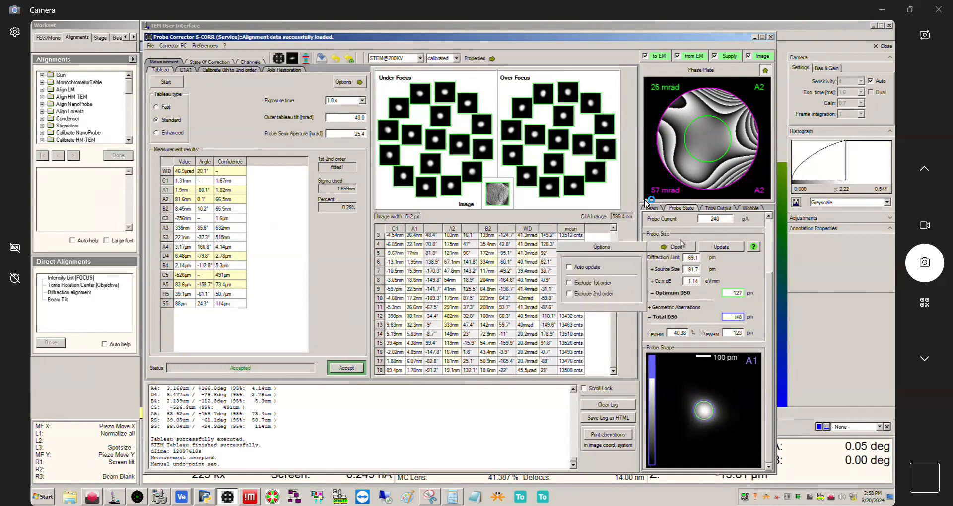
pyautogui.click(681, 247)
pyautogui.click(683, 246)
pyautogui.click(687, 246)
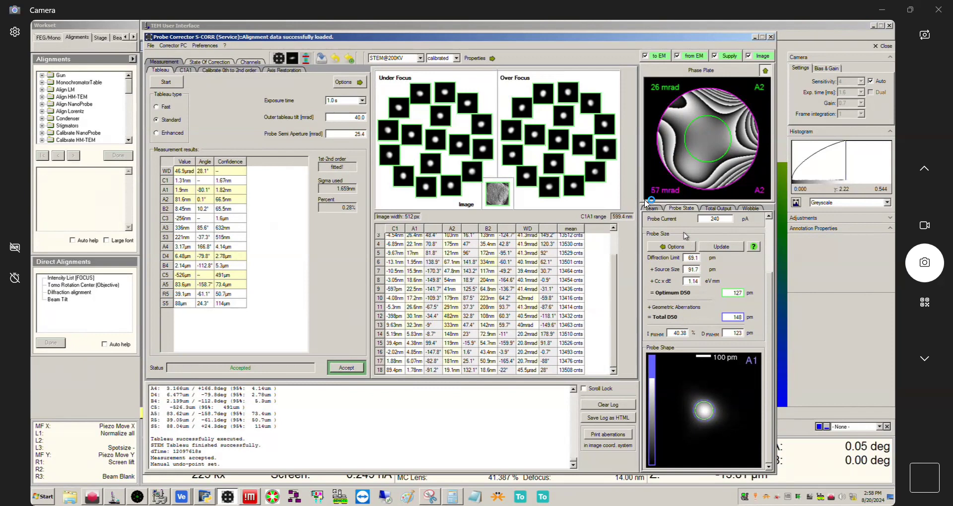
pyautogui.click(683, 247)
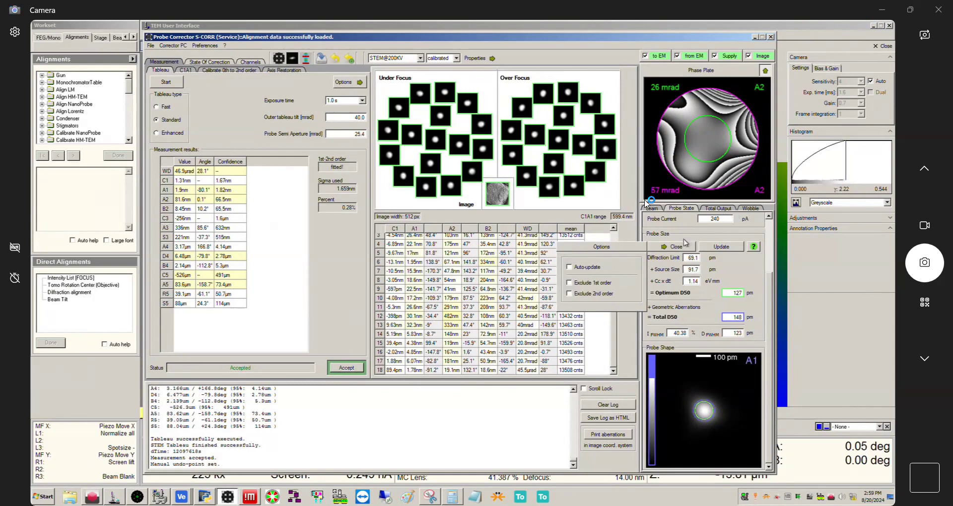
pyautogui.click(676, 247)
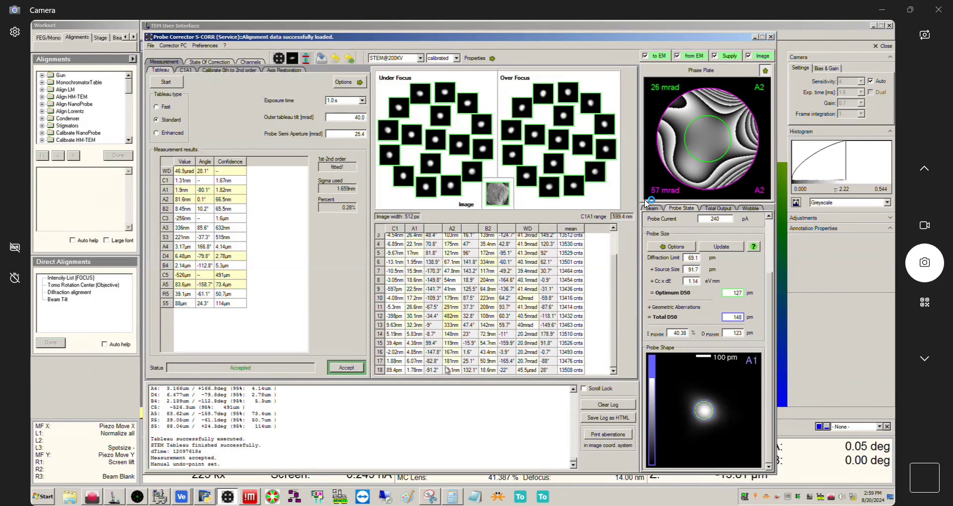
# Capture the whole Probe Corrector window with the accepted tableau results using the Snipping Tool
pyautogui.click(430, 497)
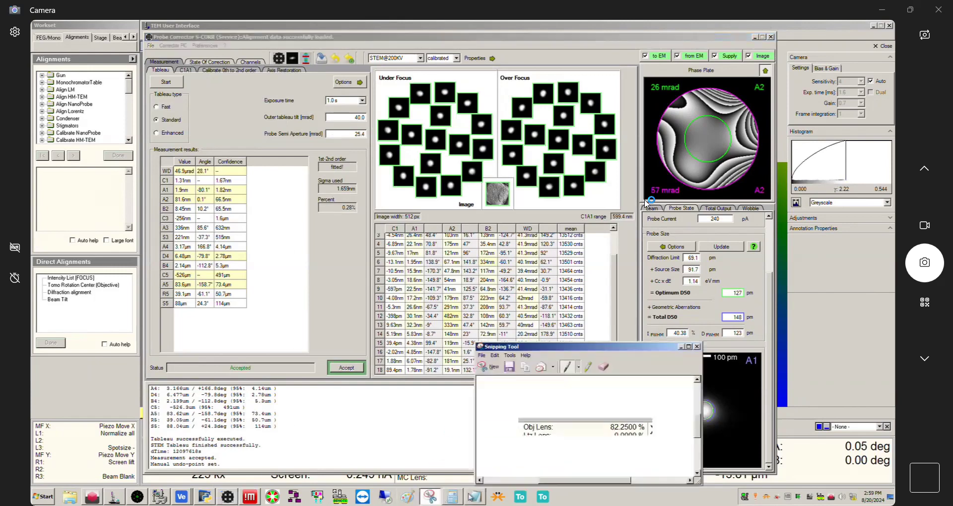
pyautogui.click(489, 367)
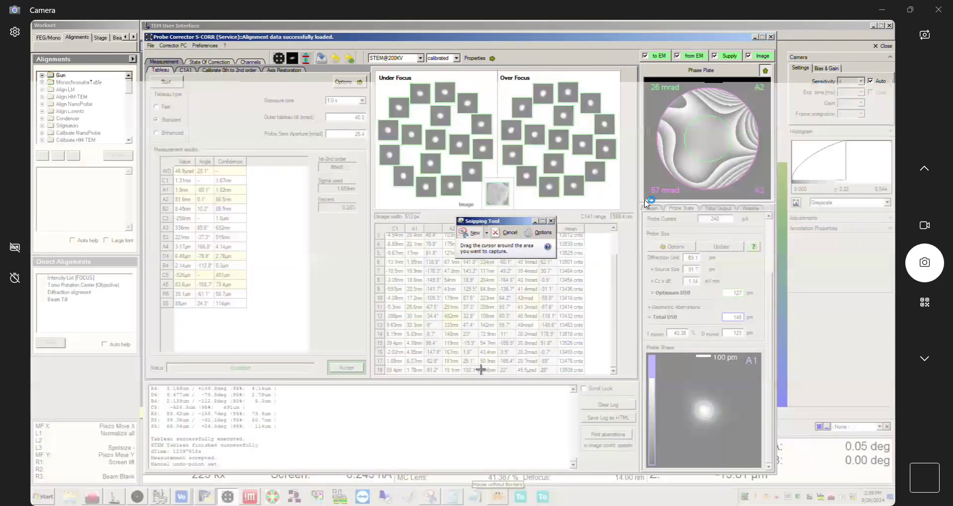
pyautogui.moveTo(144, 32); pyautogui.dragTo(777, 475)
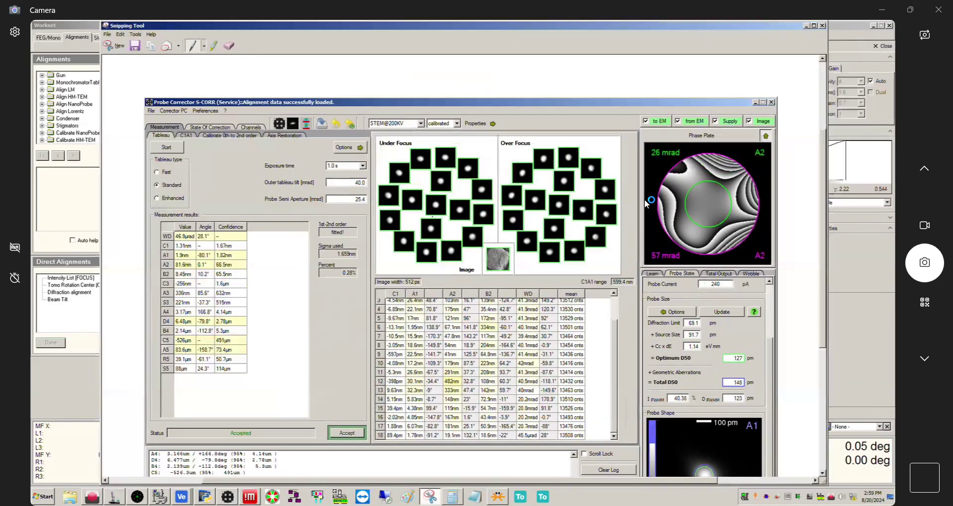
# Save the capture as 240820-200kV_corrector_tuning.PNG in E:\NGR\00 - ALIGNMENT_FILES and put the Snipping Tool away
pyautogui.hotkey('ctrl', 's')
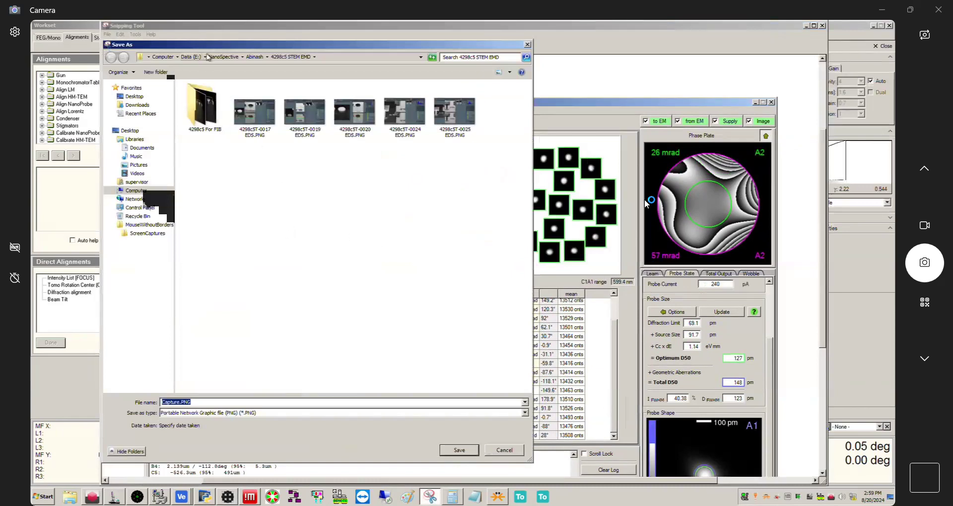
pyautogui.click(191, 58)
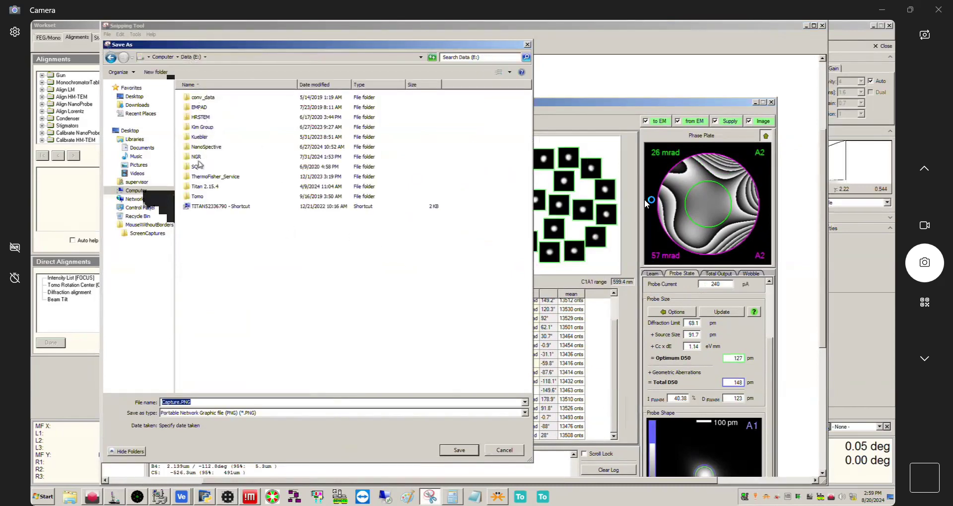
pyautogui.click(225, 97)
pyautogui.doubleClick(226, 97)
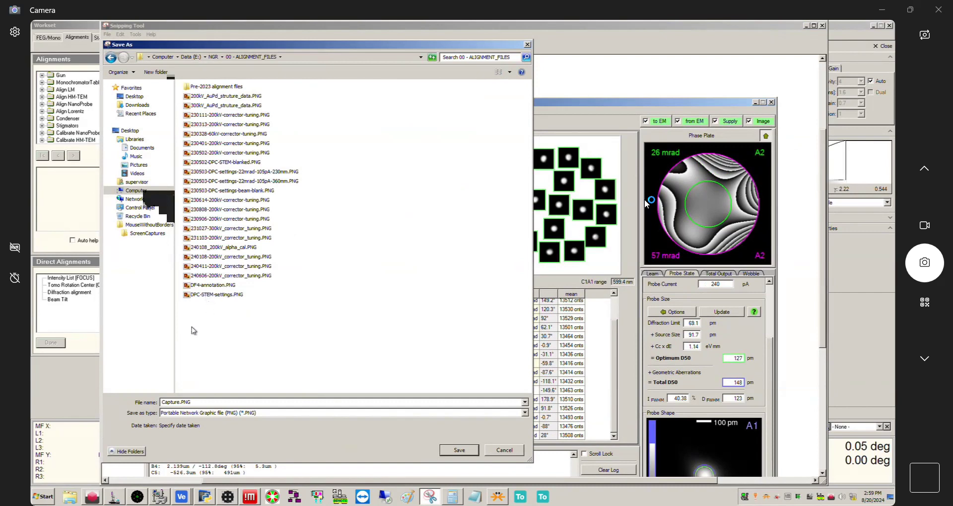
pyautogui.click(205, 277)
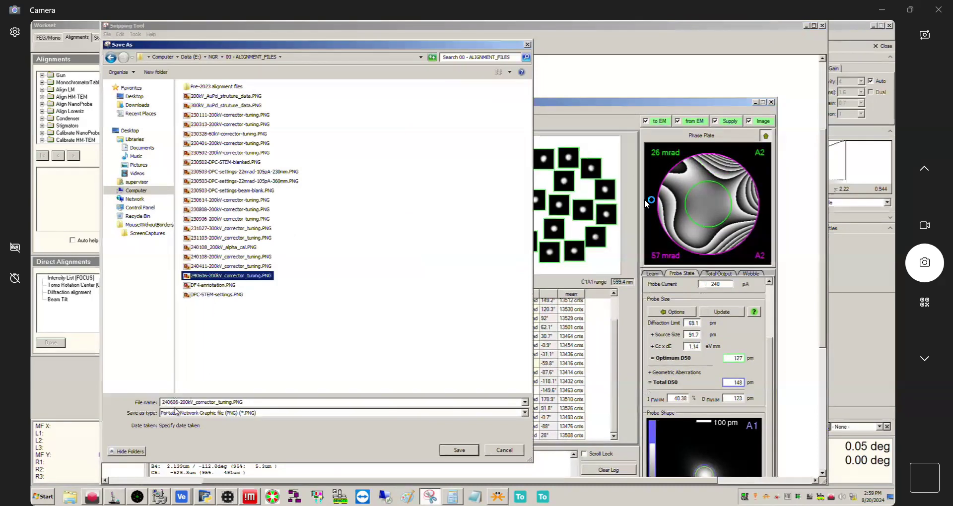
pyautogui.click(179, 402)
pyautogui.press('BackSpace')
pyautogui.press('BackSpace')
pyautogui.press('BackSpace')
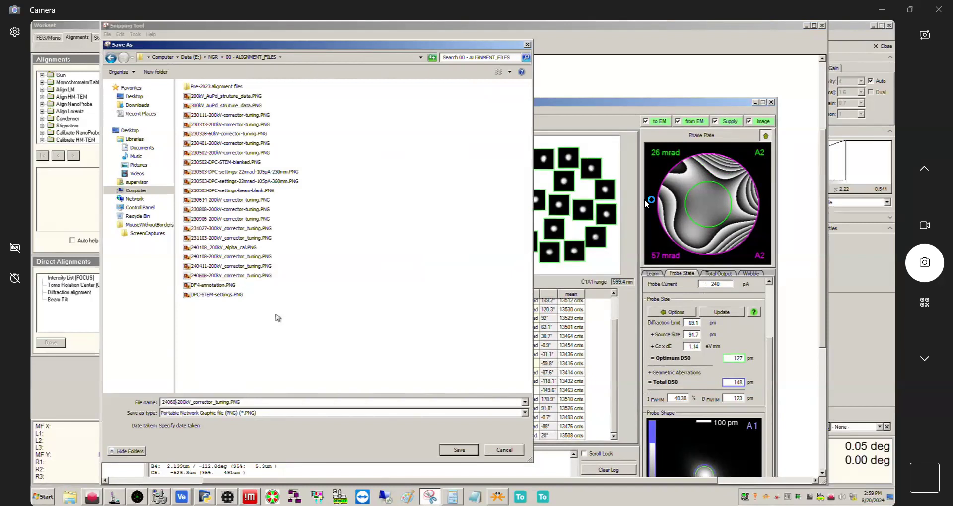
pyautogui.write('820')
pyautogui.click(456, 453)
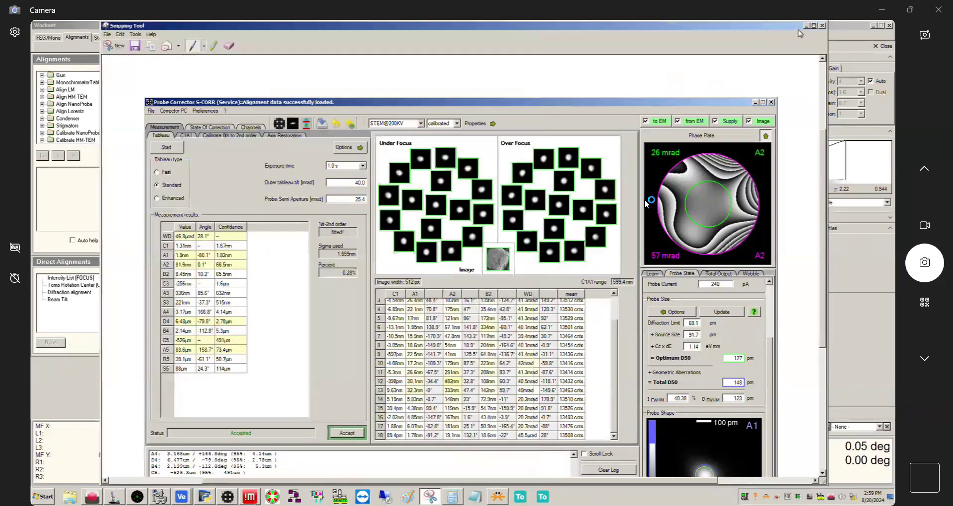
pyautogui.click(806, 25)
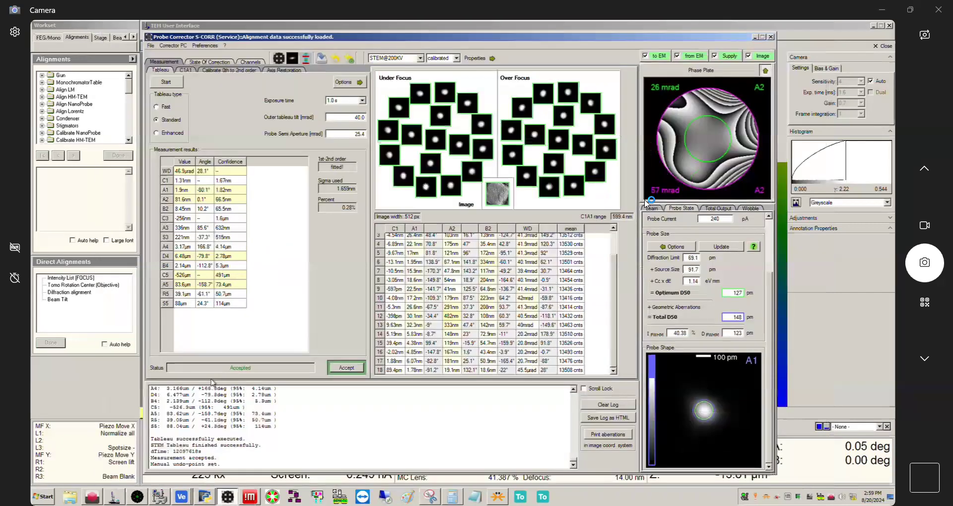
# Open the NGR\00 - ALIGNMENT_FILES folder on Data (E:) in Windows Explorer, checking the microscope's camera view along the way
pyautogui.click(69, 496)
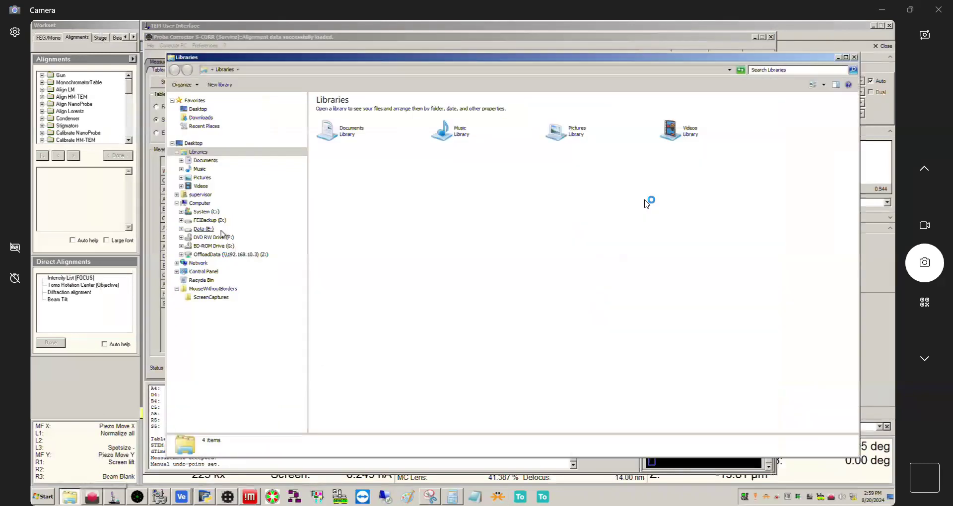
pyautogui.click(204, 229)
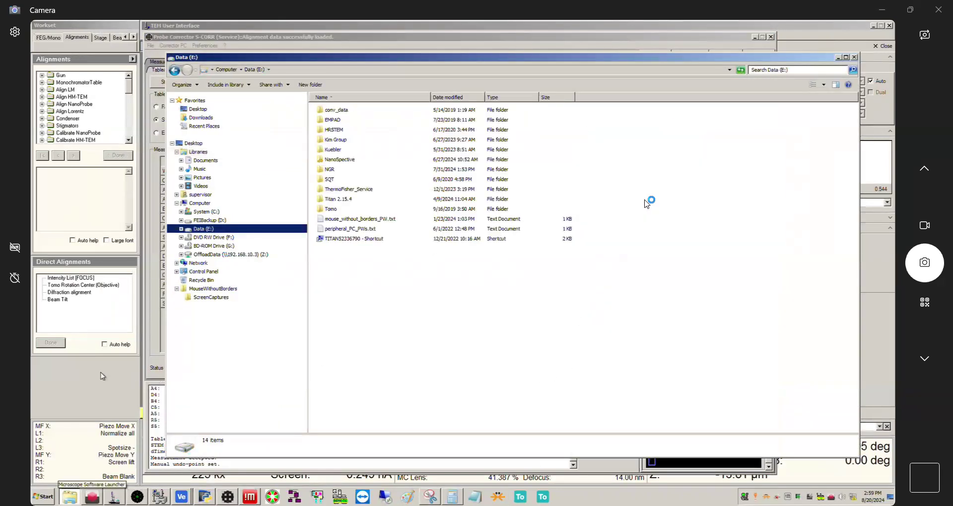
pyautogui.click(102, 376)
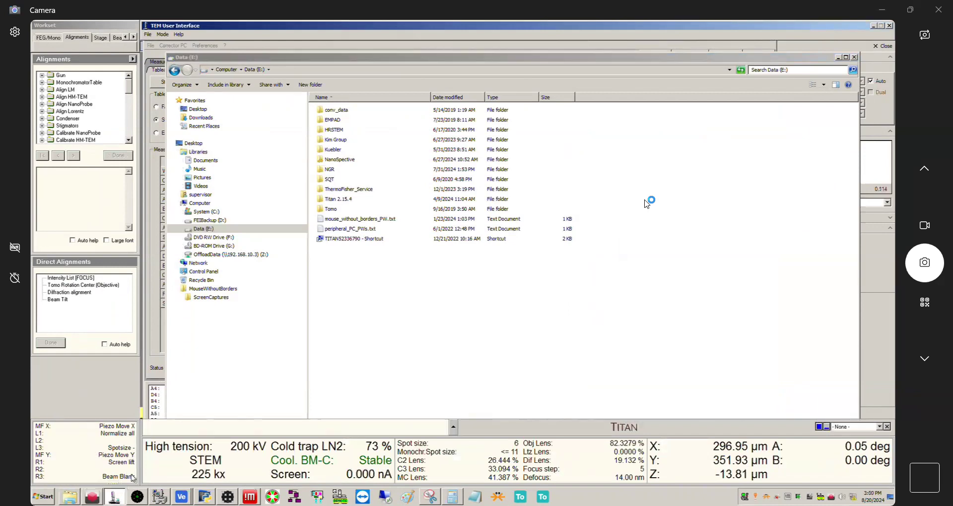
pyautogui.click(139, 498)
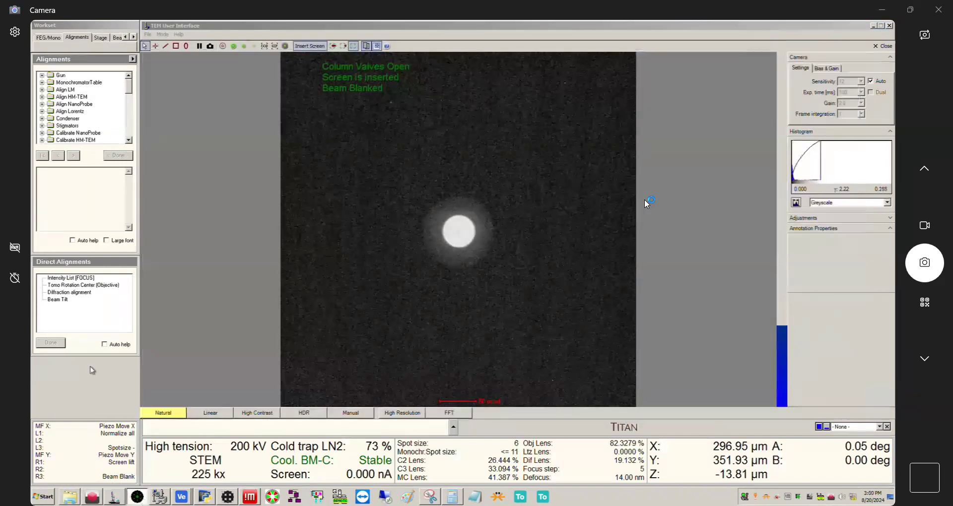
pyautogui.click(70, 498)
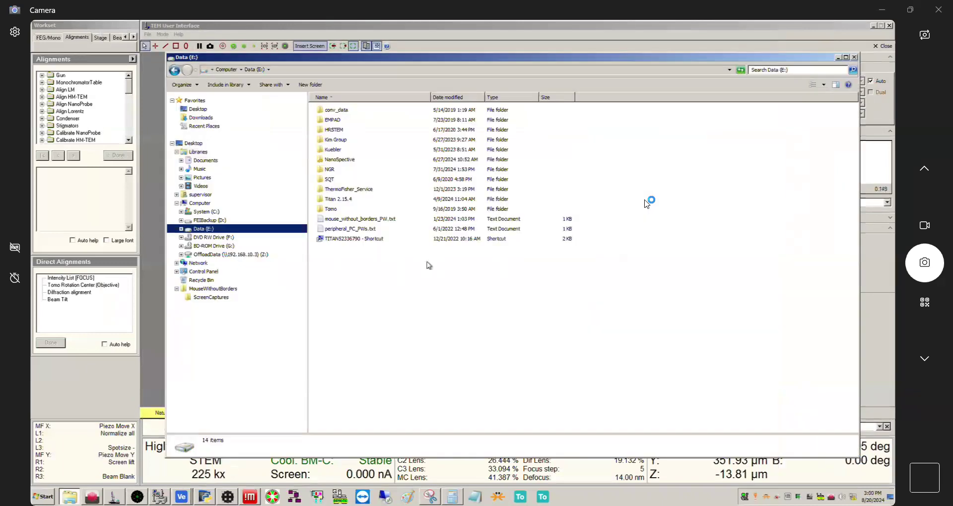
pyautogui.doubleClick(331, 170)
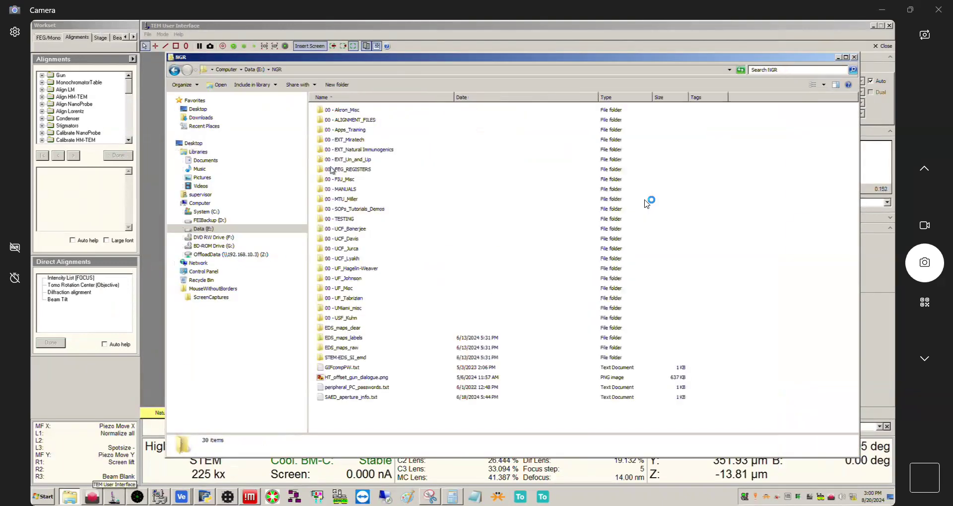
pyautogui.doubleClick(350, 120)
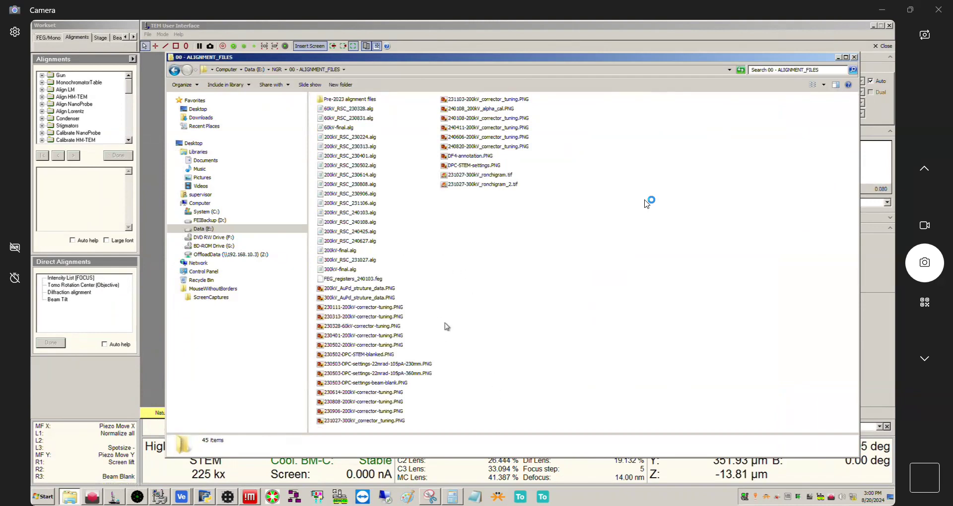
# Open 230111-200kV-corrector-tuning.PNG and compare the probe corrector captures in order up to 230502-200kV-corrector-tuning.PNG
pyautogui.doubleClick(370, 307)
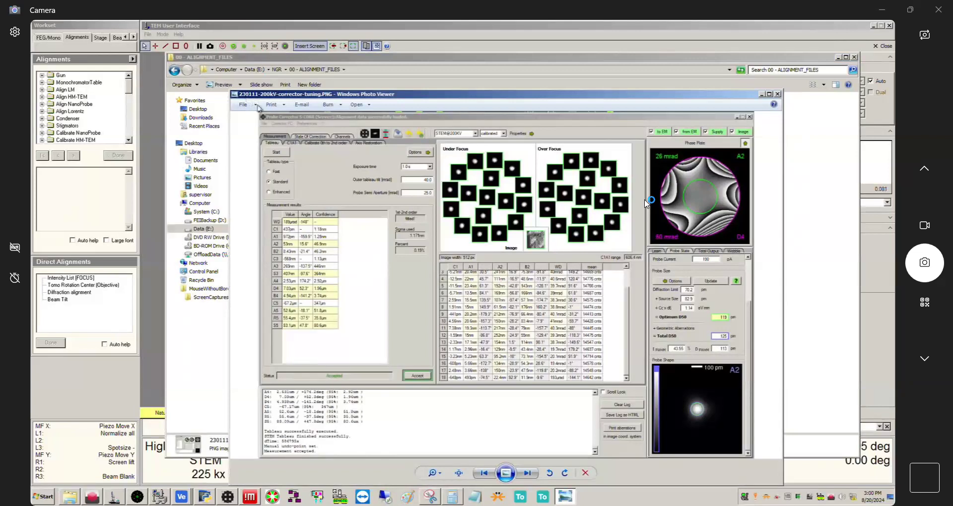
pyautogui.press('Right')
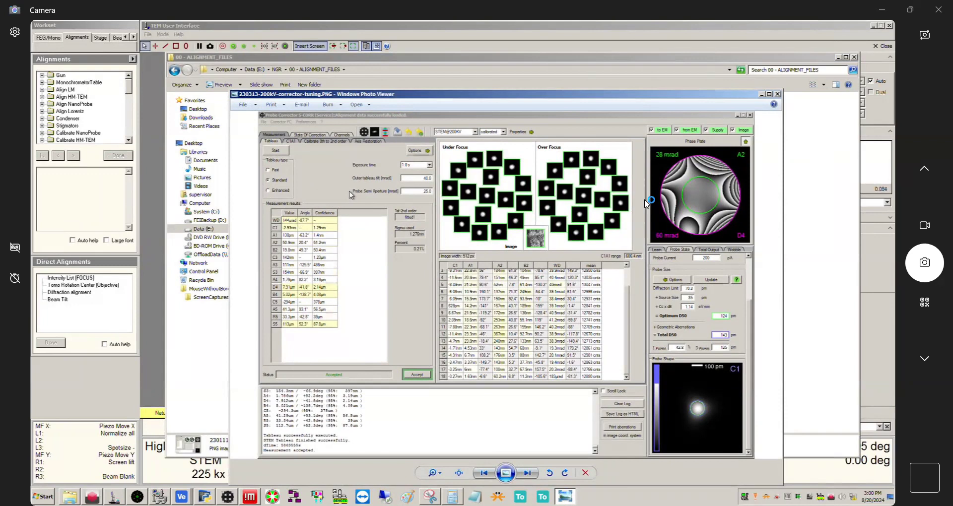
pyautogui.press('Right')
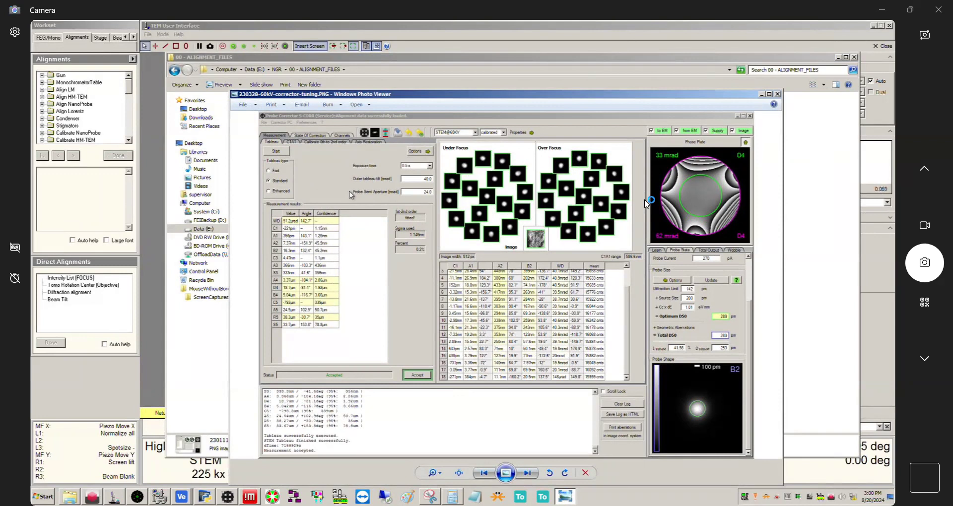
pyautogui.press('Right')
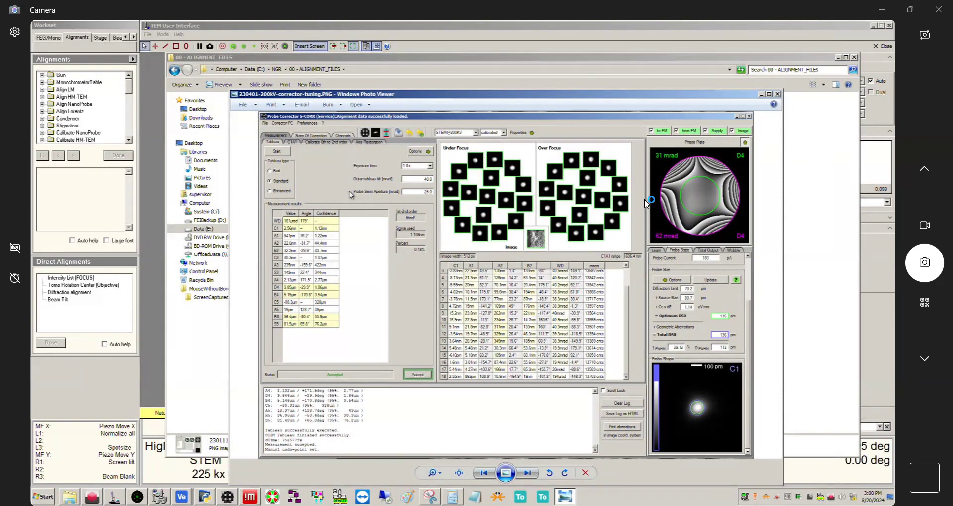
pyautogui.press('Right')
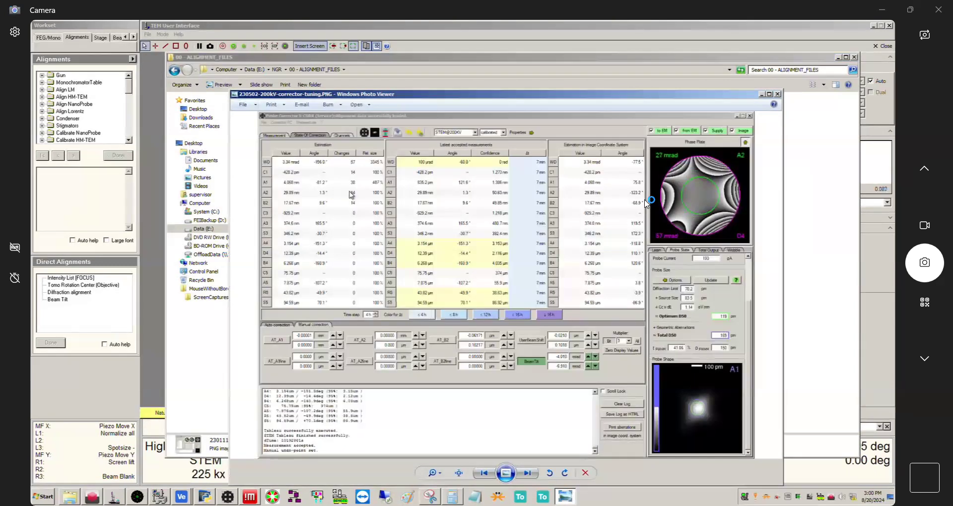
# Review the remaining 2023 corrector tuning captures, from 230614-200kV through the 300 kV one to 231103-200kV_corrector_tuning.PNG
pyautogui.press('Right')
pyautogui.press('Right')
pyautogui.press('Right')
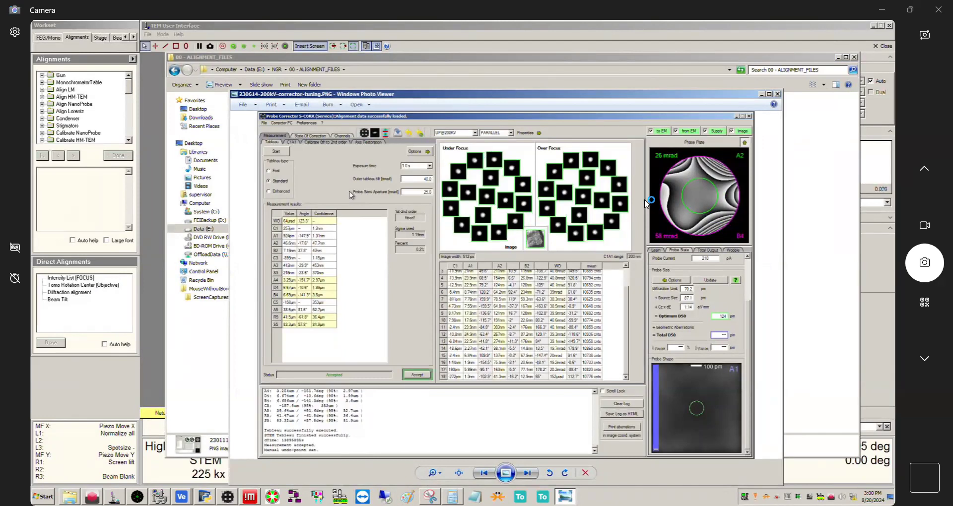
pyautogui.press('Right')
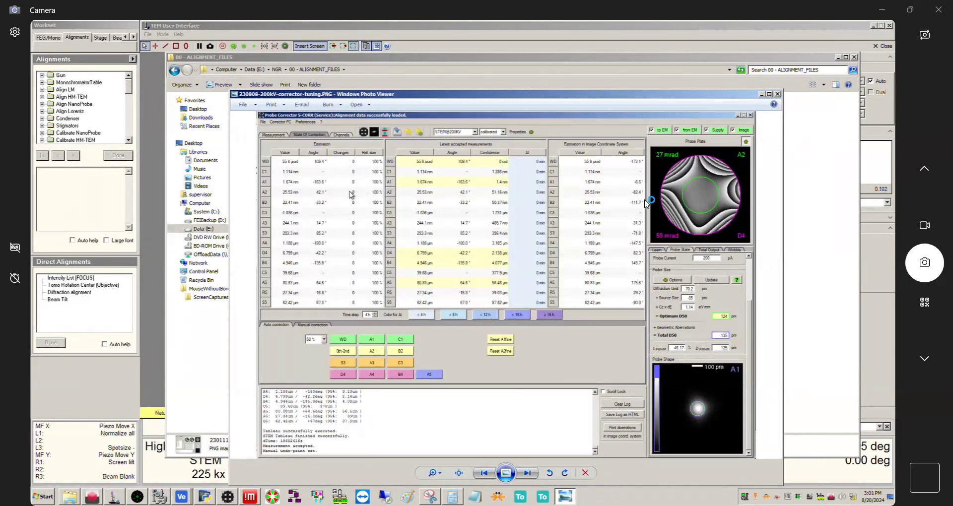
pyautogui.press('Right')
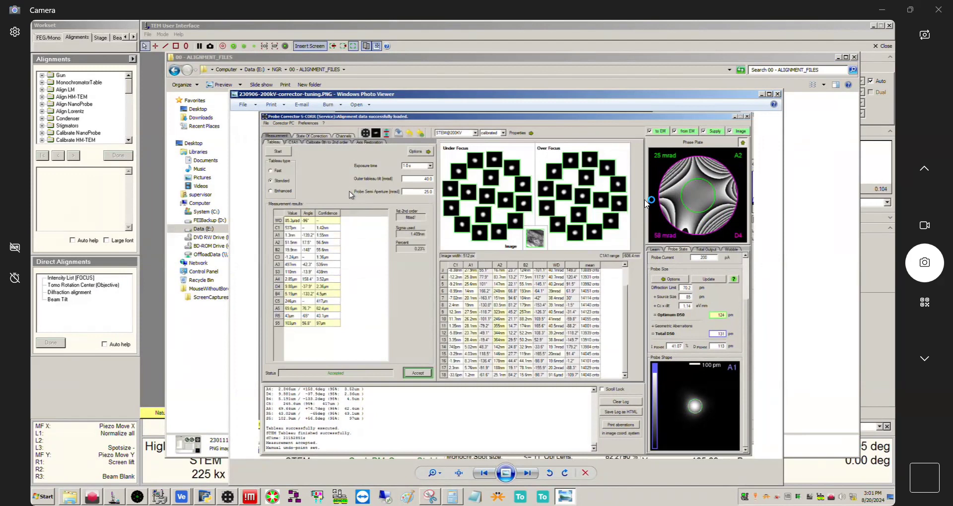
pyautogui.press('Right')
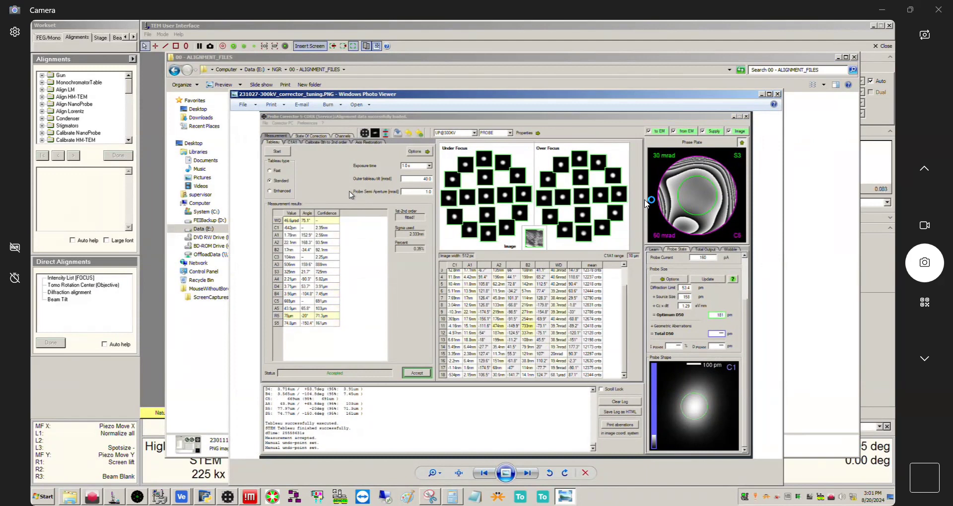
pyautogui.press('Right')
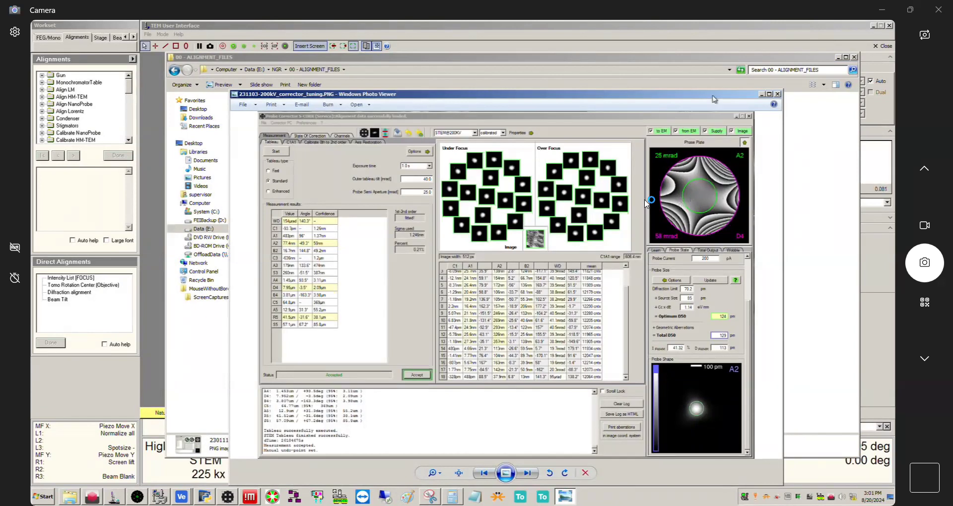
# Compare the 2024 tuning captures from 240108-200kV_corrector_tuning.PNG through to the newly saved 240820-200kV_corrector_tuning.PNG
pyautogui.press('Right')
pyautogui.press('Right')
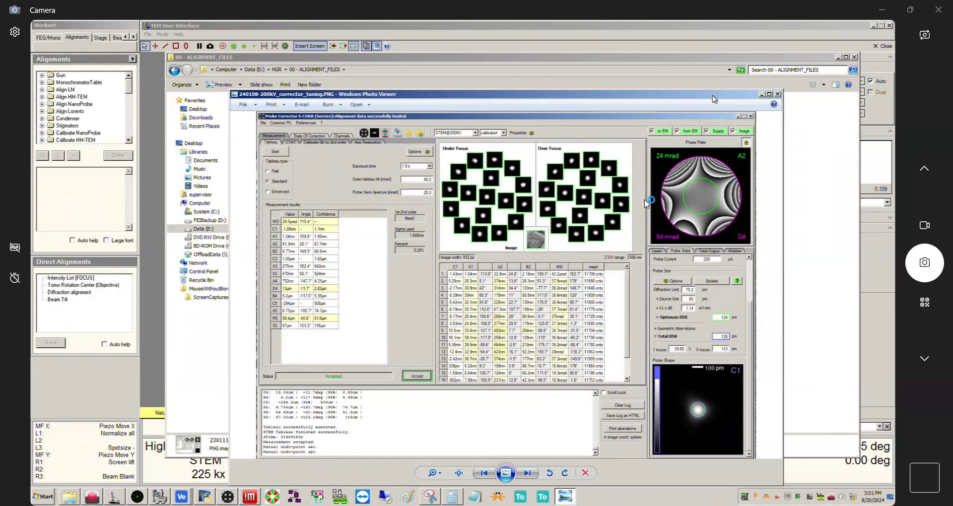
pyautogui.press('Right')
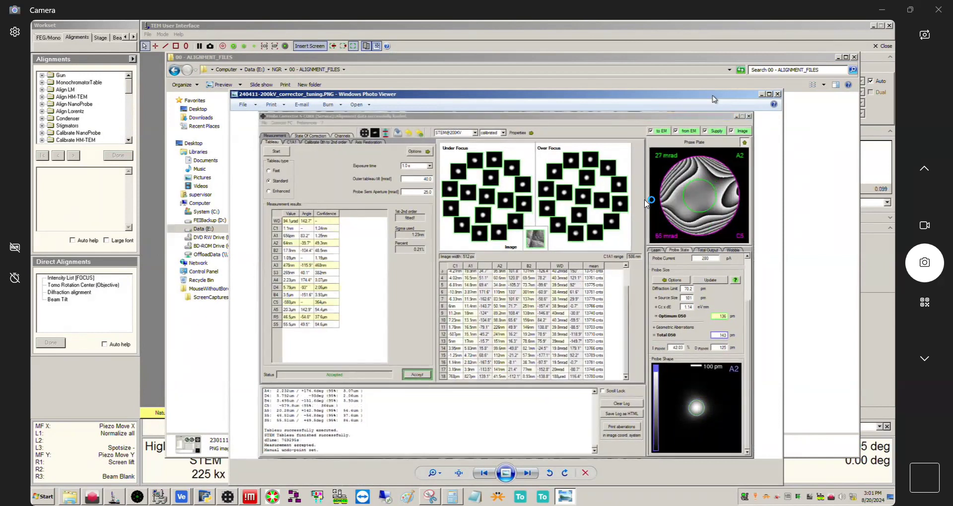
pyautogui.press('Right')
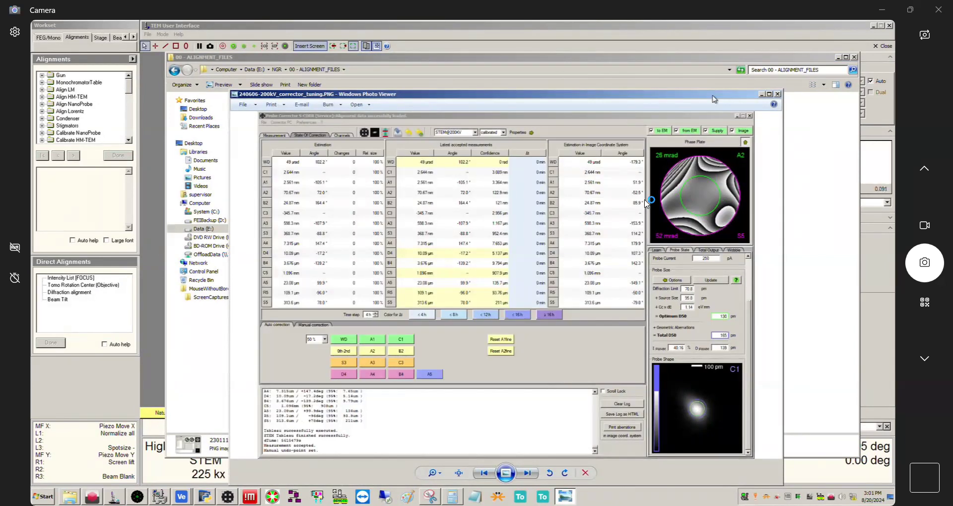
pyautogui.press('Right')
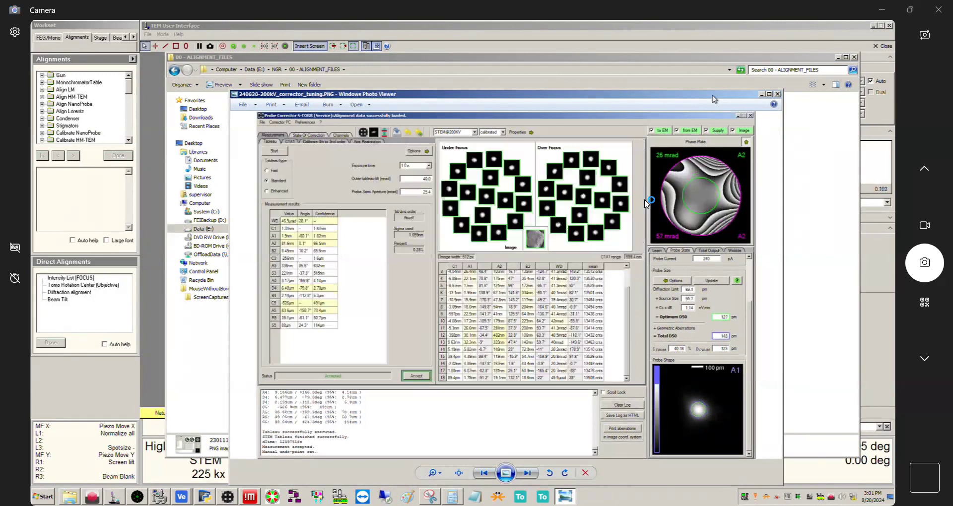
pyautogui.press('Right')
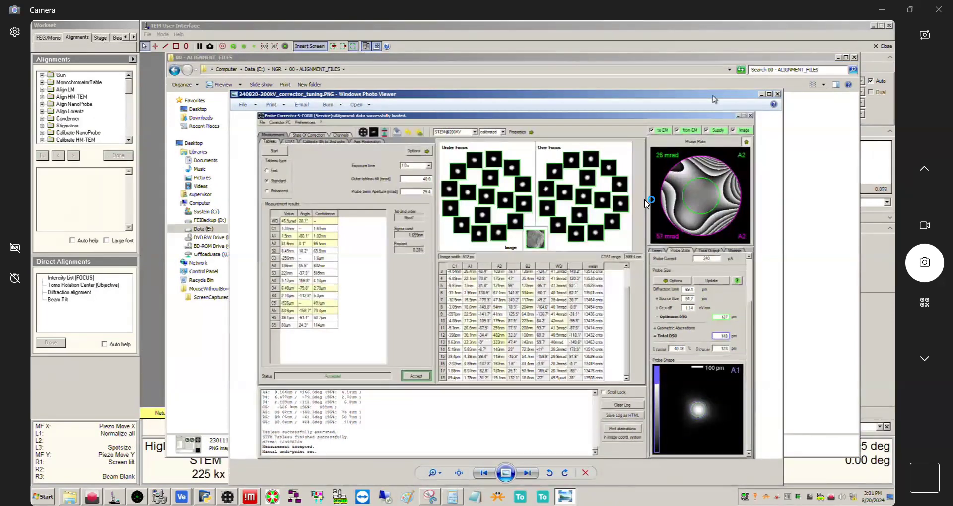